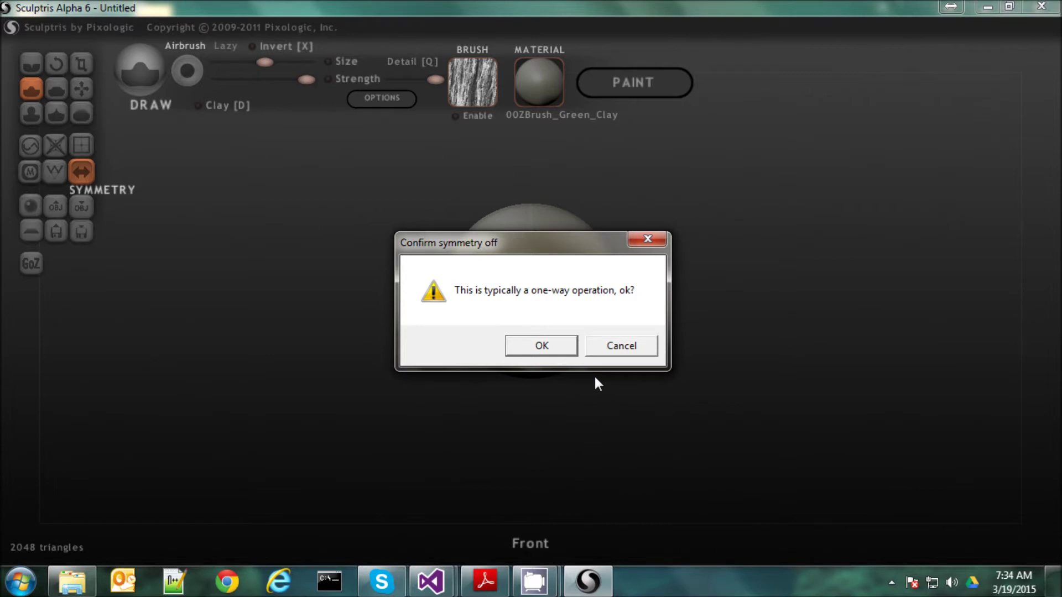
Confirm turning symmetry off and pull the sphere out into a long, thin S-shaped strand with the Grab brush
{"action": "left_click", "coordinate": [539, 348]}
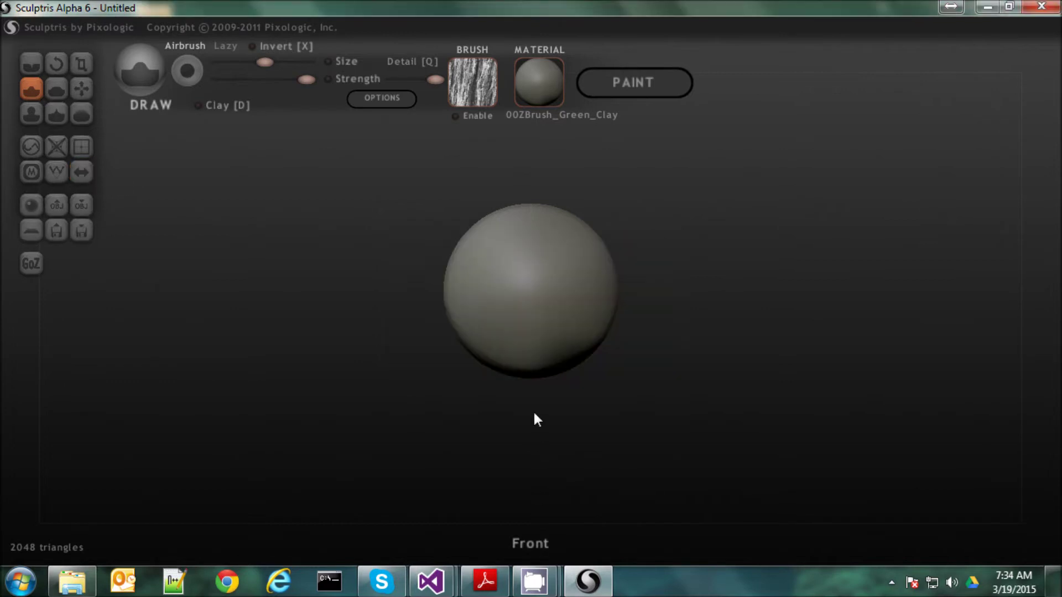
{"action": "scroll", "coordinate": [535, 301], "scroll_direction": "down", "scroll_amount": 1}
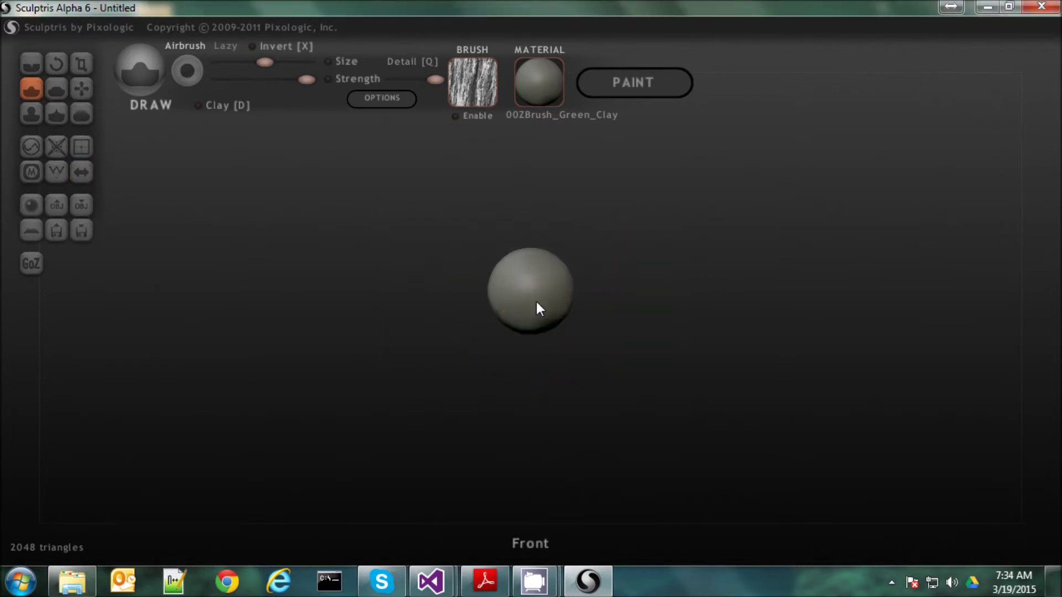
{"action": "mouse_move", "coordinate": [532, 250]}
{"action": "right_mouse_down"}
{"action": "mouse_move", "coordinate": [556, 273]}
{"action": "mouse_move", "coordinate": [555, 264]}
{"action": "mouse_move", "coordinate": [625, 280]}
{"action": "mouse_move", "coordinate": [525, 326]}
{"action": "mouse_move", "coordinate": [468, 457]}
{"action": "mouse_move", "coordinate": [446, 418]}
{"action": "right_mouse_up"}
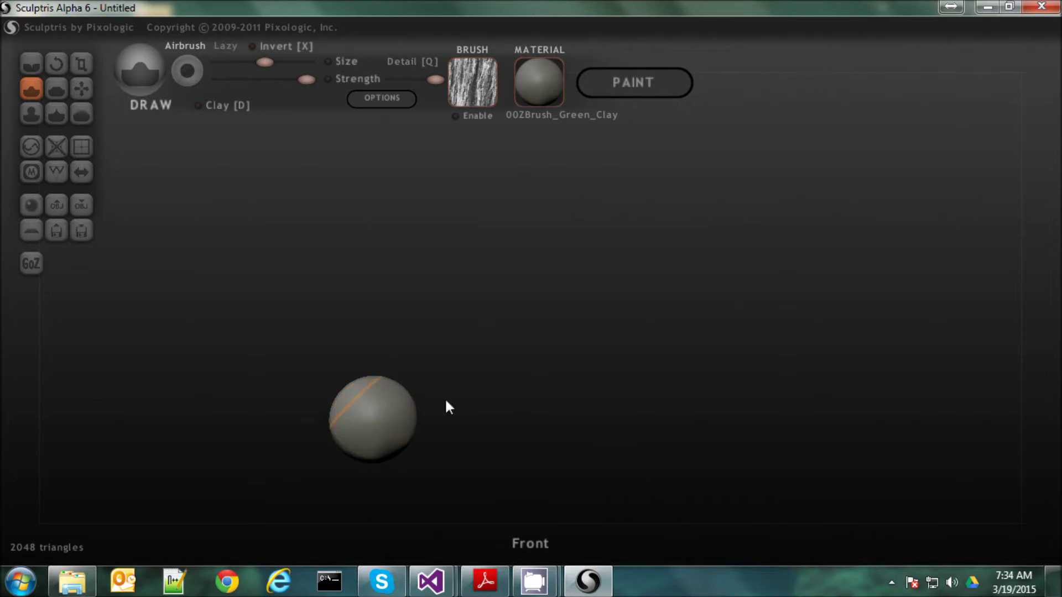
{"action": "left_click", "coordinate": [82, 89]}
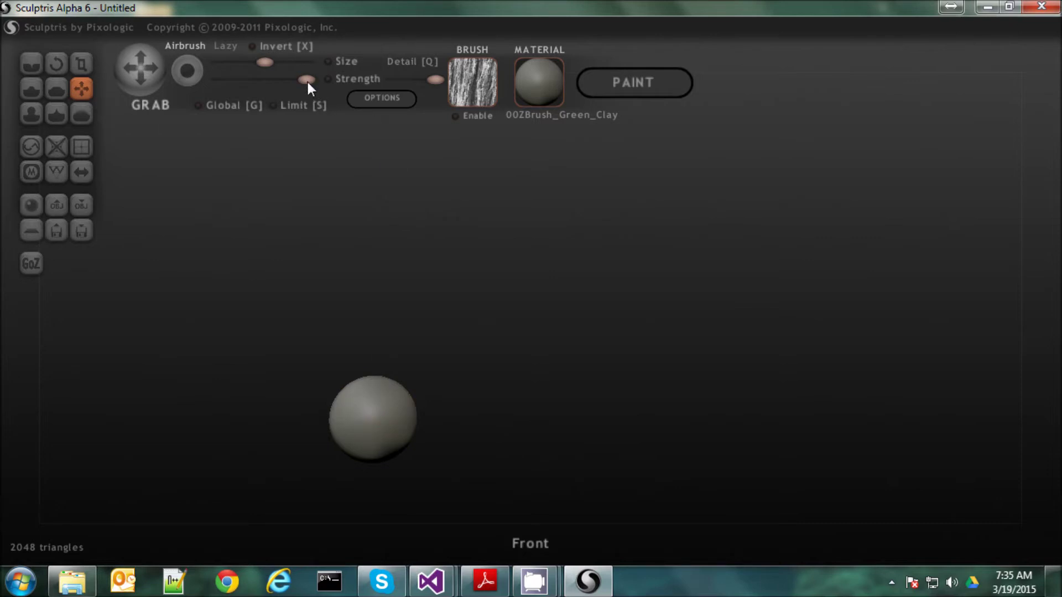
{"action": "left_click_drag", "start_coordinate": [305, 80], "coordinate": [277, 80]}
{"action": "mouse_move", "coordinate": [379, 387]}
{"action": "left_mouse_down"}
{"action": "mouse_move", "coordinate": [428, 290]}
{"action": "mouse_move", "coordinate": [507, 289]}
{"action": "mouse_move", "coordinate": [649, 384]}
{"action": "mouse_move", "coordinate": [776, 398]}
{"action": "mouse_move", "coordinate": [854, 352]}
{"action": "mouse_move", "coordinate": [876, 290]}
{"action": "left_mouse_up"}
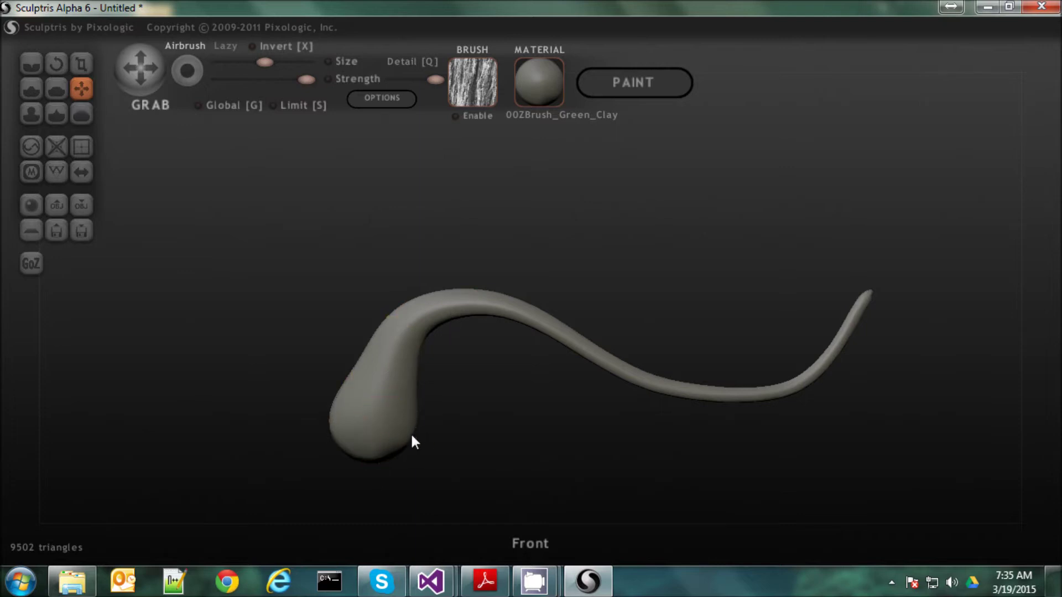
Thicken the strand along its whole length with the Inflate brush and pull its far end into a tapered tip with Grab
{"action": "left_click", "coordinate": [31, 113]}
{"action": "mouse_move", "coordinate": [386, 361]}
{"action": "left_mouse_down"}
{"action": "mouse_move", "coordinate": [394, 339]}
{"action": "mouse_move", "coordinate": [488, 296]}
{"action": "mouse_move", "coordinate": [537, 309]}
{"action": "mouse_move", "coordinate": [590, 347]}
{"action": "mouse_move", "coordinate": [691, 389]}
{"action": "mouse_move", "coordinate": [800, 378]}
{"action": "mouse_move", "coordinate": [840, 318]}
{"action": "mouse_move", "coordinate": [811, 351]}
{"action": "mouse_move", "coordinate": [711, 395]}
{"action": "mouse_move", "coordinate": [784, 379]}
{"action": "mouse_move", "coordinate": [689, 378]}
{"action": "mouse_move", "coordinate": [695, 365]}
{"action": "mouse_move", "coordinate": [499, 280]}
{"action": "mouse_move", "coordinate": [449, 290]}
{"action": "mouse_move", "coordinate": [519, 336]}
{"action": "mouse_move", "coordinate": [475, 330]}
{"action": "mouse_move", "coordinate": [446, 345]}
{"action": "mouse_move", "coordinate": [440, 375]}
{"action": "mouse_move", "coordinate": [432, 350]}
{"action": "mouse_move", "coordinate": [417, 386]}
{"action": "mouse_move", "coordinate": [468, 362]}
{"action": "left_mouse_up"}
{"action": "mouse_move", "coordinate": [413, 394]}
{"action": "left_mouse_down"}
{"action": "mouse_move", "coordinate": [404, 413]}
{"action": "mouse_move", "coordinate": [419, 437]}
{"action": "mouse_move", "coordinate": [394, 437]}
{"action": "mouse_move", "coordinate": [360, 347]}
{"action": "mouse_move", "coordinate": [413, 287]}
{"action": "mouse_move", "coordinate": [427, 288]}
{"action": "mouse_move", "coordinate": [404, 283]}
{"action": "mouse_move", "coordinate": [396, 302]}
{"action": "mouse_move", "coordinate": [427, 303]}
{"action": "left_mouse_up"}
{"action": "mouse_move", "coordinate": [426, 301]}
{"action": "right_mouse_down"}
{"action": "mouse_move", "coordinate": [395, 295]}
{"action": "mouse_move", "coordinate": [408, 320]}
{"action": "mouse_move", "coordinate": [453, 290]}
{"action": "mouse_move", "coordinate": [443, 316]}
{"action": "mouse_move", "coordinate": [484, 313]}
{"action": "mouse_move", "coordinate": [467, 310]}
{"action": "right_mouse_up"}
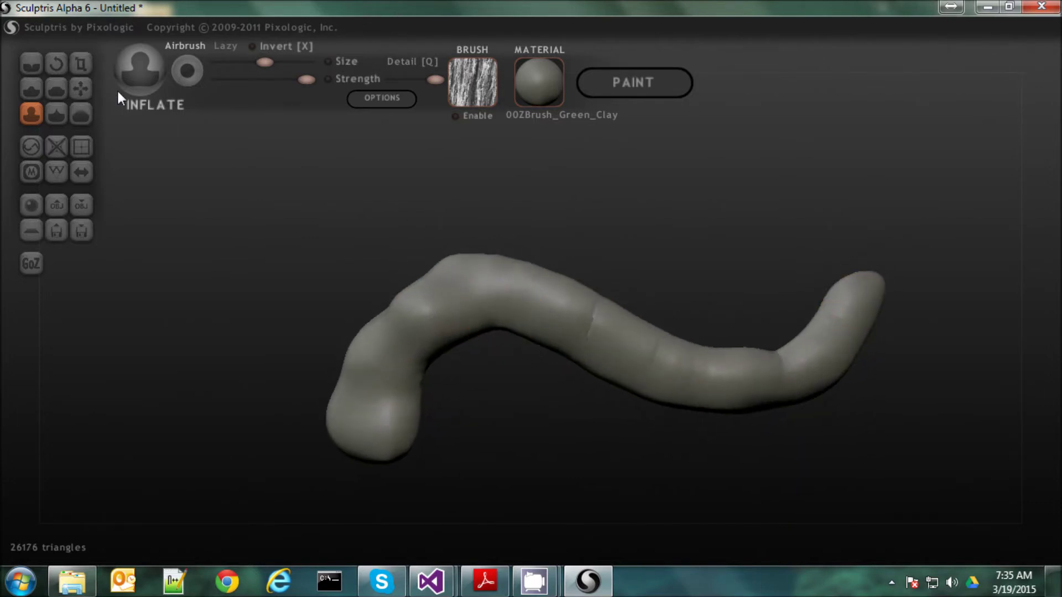
{"action": "left_click", "coordinate": [81, 88]}
{"action": "mouse_move", "coordinate": [877, 284]}
{"action": "left_mouse_down"}
{"action": "mouse_move", "coordinate": [958, 194]}
{"action": "mouse_move", "coordinate": [950, 149]}
{"action": "left_mouse_up"}
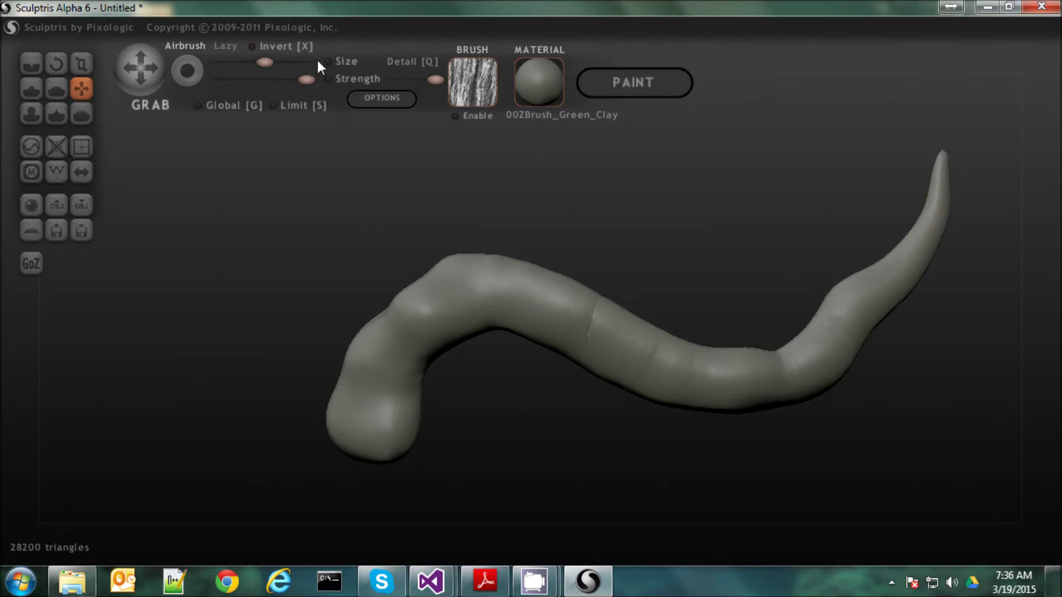
Try to pull a thin branch out of the trunk near its tapered end with a smaller Grab brush, and undo it
{"action": "left_click_drag", "start_coordinate": [260, 60], "coordinate": [233, 62]}
{"action": "left_click", "coordinate": [861, 274]}
{"action": "mouse_move", "coordinate": [856, 283]}
{"action": "left_mouse_down"}
{"action": "mouse_move", "coordinate": [801, 259]}
{"action": "mouse_move", "coordinate": [808, 250]}
{"action": "mouse_move", "coordinate": [763, 189]}
{"action": "left_mouse_up"}
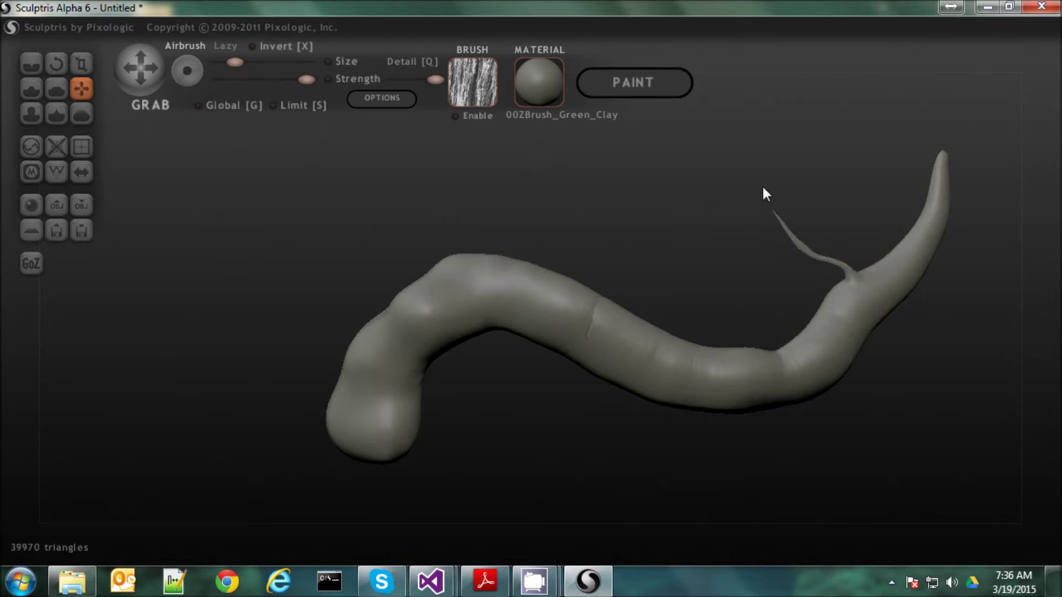
{"action": "key", "text": "ctrl+z"}
{"action": "key", "text": "ctrl+z"}
{"action": "key", "text": "ctrl+z"}
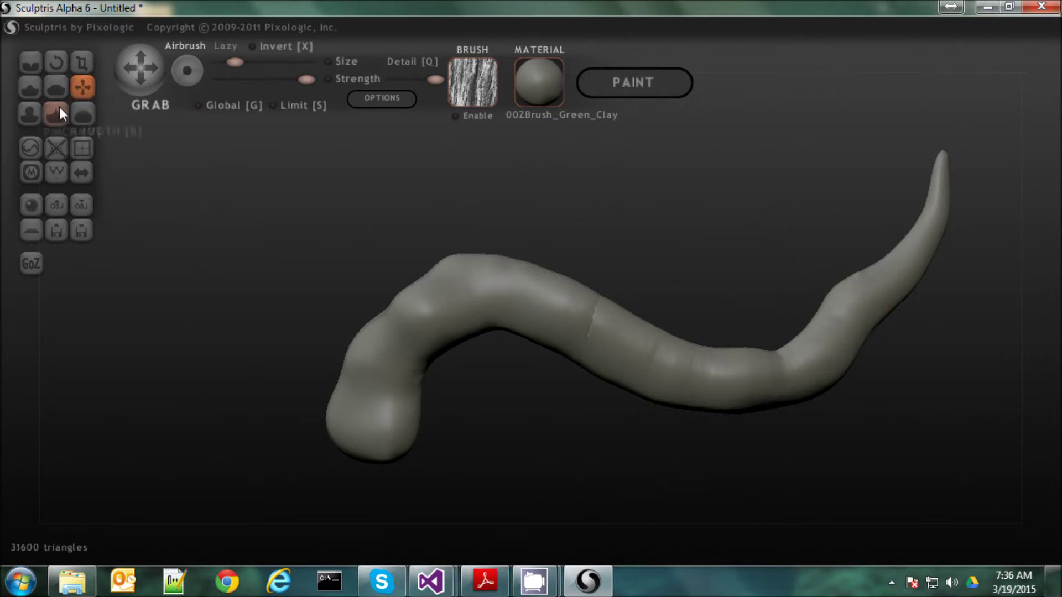
Raise small round bumps with a small Draw brush: four along the trunk's tapered end and one on the bend near its base
{"action": "left_click", "coordinate": [30, 91]}
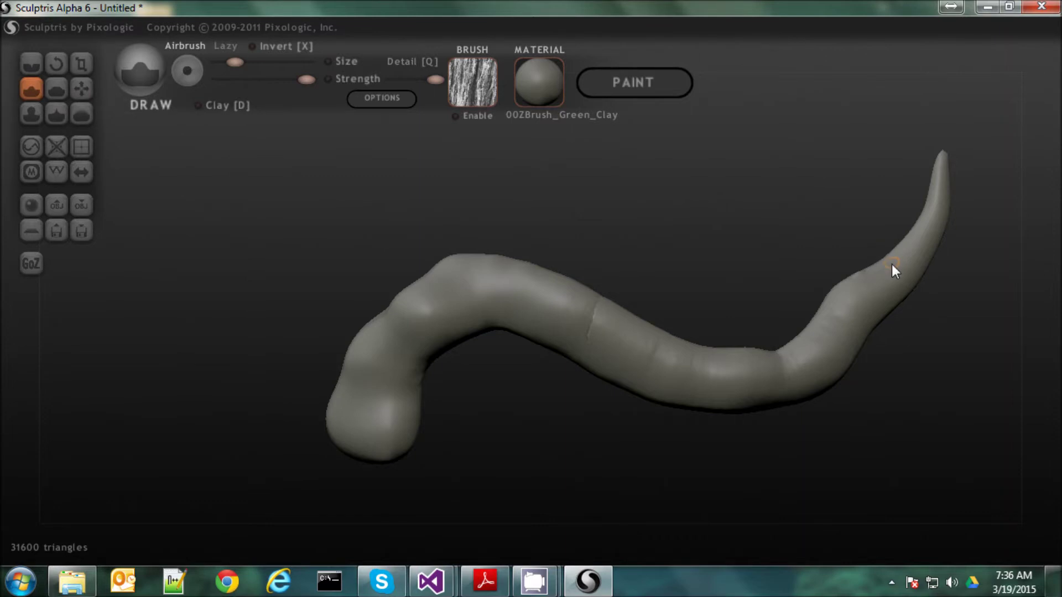
{"action": "left_click_drag", "start_coordinate": [234, 62], "coordinate": [241, 62]}
{"action": "left_click", "coordinate": [898, 250]}
{"action": "mouse_move", "coordinate": [907, 260]}
{"action": "left_mouse_down"}
{"action": "mouse_move", "coordinate": [877, 263]}
{"action": "mouse_move", "coordinate": [937, 190]}
{"action": "left_mouse_up"}
{"action": "left_click", "coordinate": [927, 159]}
{"action": "left_click_drag", "start_coordinate": [879, 301], "coordinate": [919, 349]}
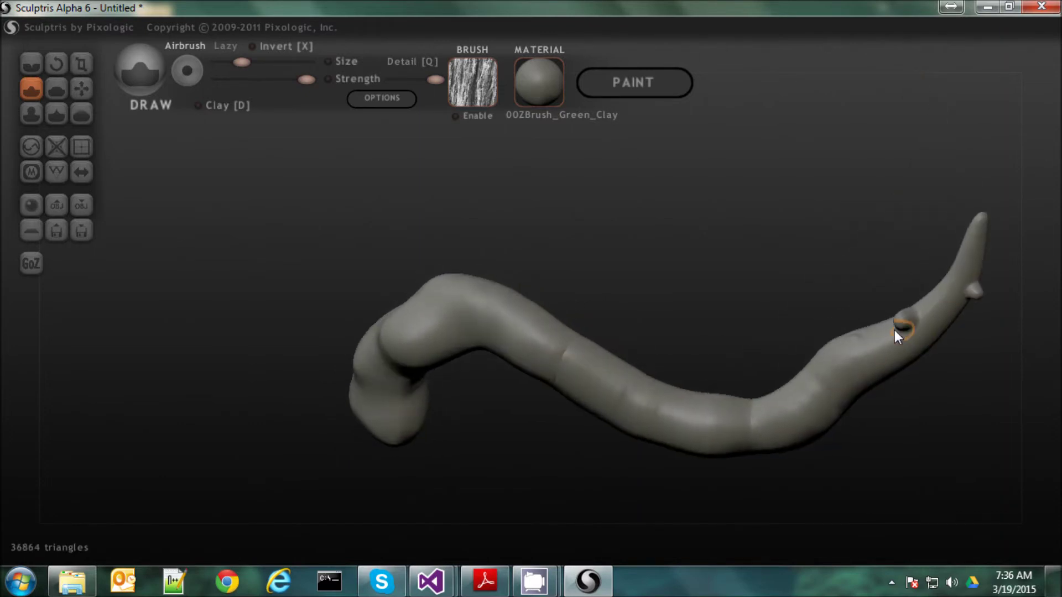
{"action": "left_click", "coordinate": [840, 337]}
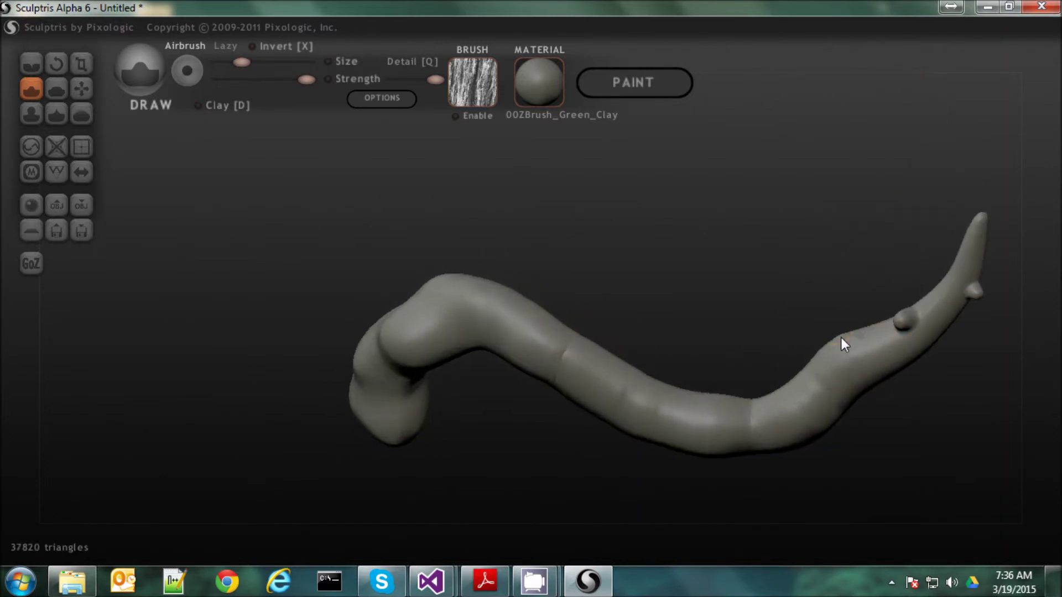
{"action": "left_click", "coordinate": [962, 249]}
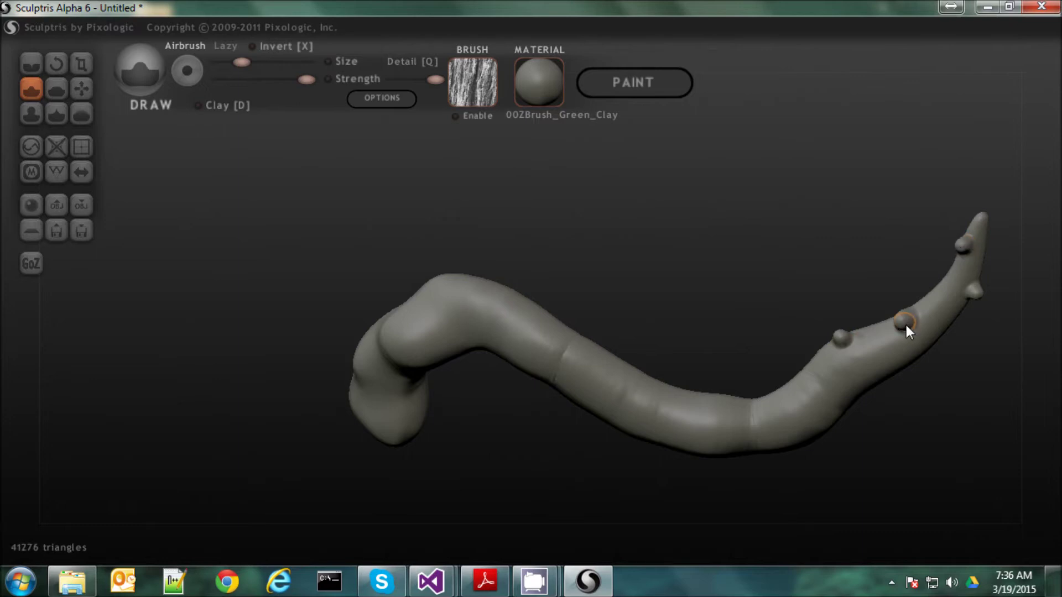
{"action": "right_click_drag", "start_coordinate": [908, 323], "coordinate": [913, 303]}
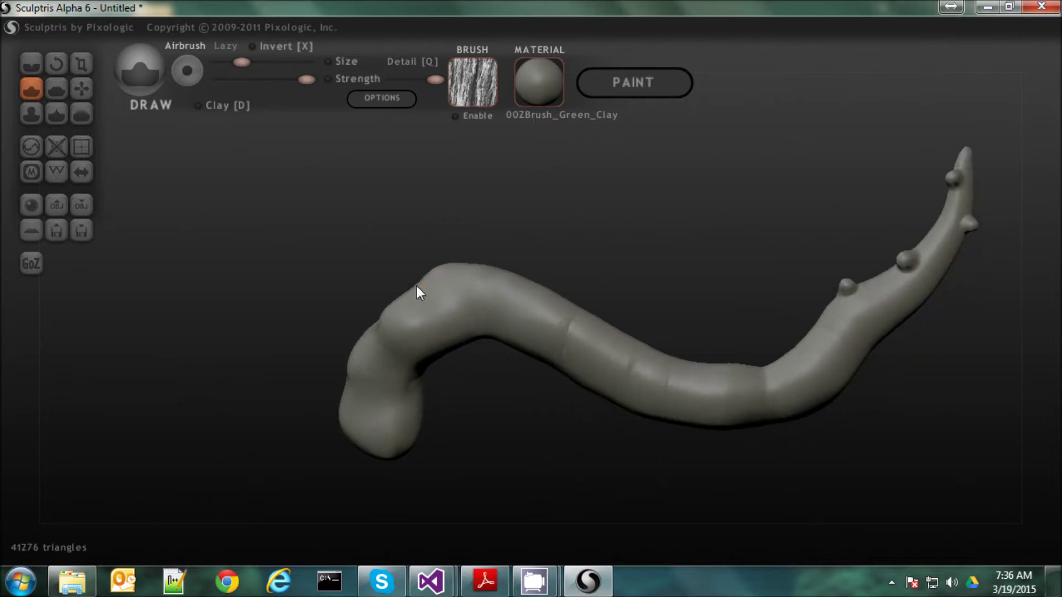
{"action": "right_click_drag", "start_coordinate": [551, 299], "coordinate": [470, 280]}
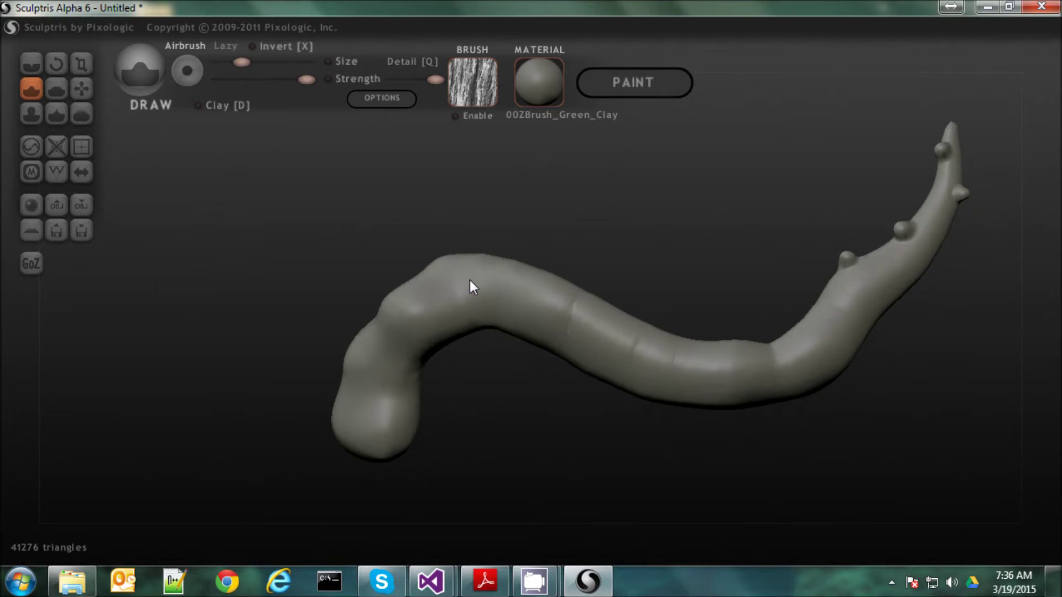
{"action": "left_click", "coordinate": [433, 263]}
{"action": "right_click_drag", "start_coordinate": [527, 316], "coordinate": [546, 264]}
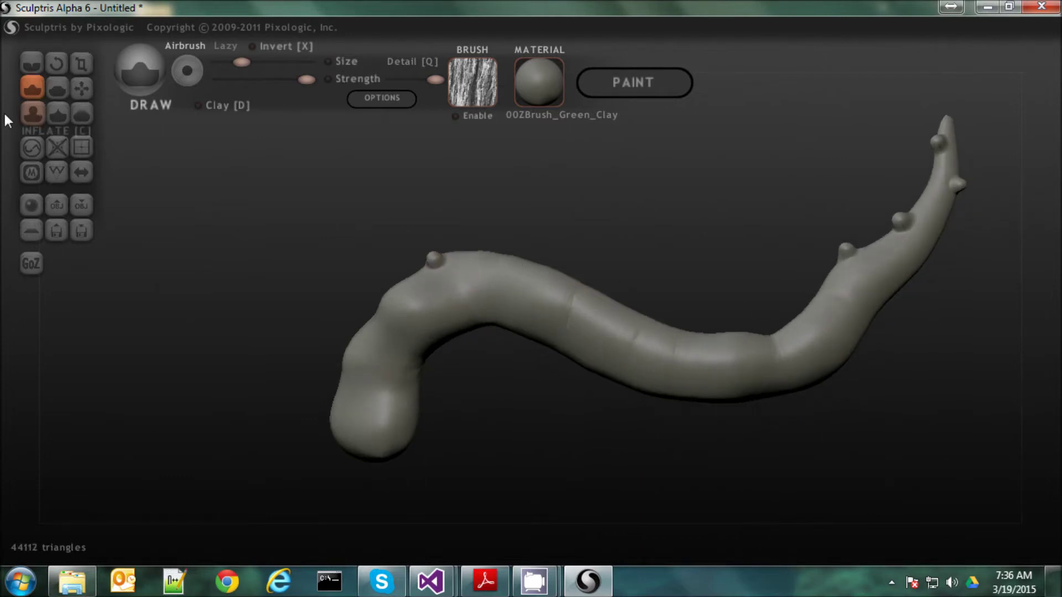
Pull the bump on the base bend and the bump farthest from the tip out into long, thin branches with Grab
{"action": "left_click", "coordinate": [81, 89]}
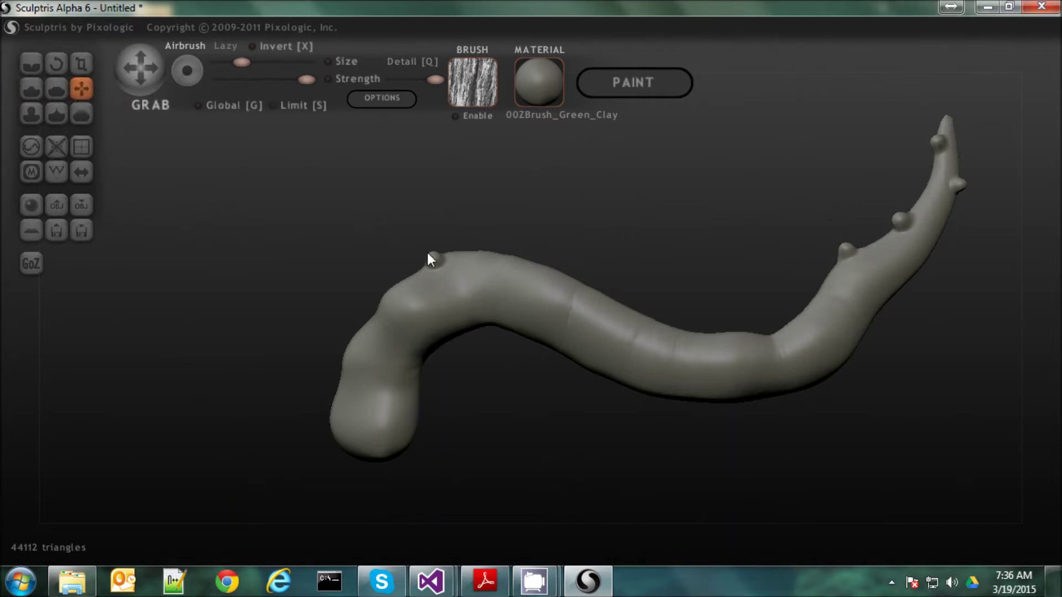
{"action": "left_click_drag", "start_coordinate": [433, 256], "coordinate": [358, 210]}
{"action": "mouse_move", "coordinate": [402, 238]}
{"action": "left_mouse_down"}
{"action": "mouse_move", "coordinate": [373, 221]}
{"action": "mouse_move", "coordinate": [340, 150]}
{"action": "left_mouse_up"}
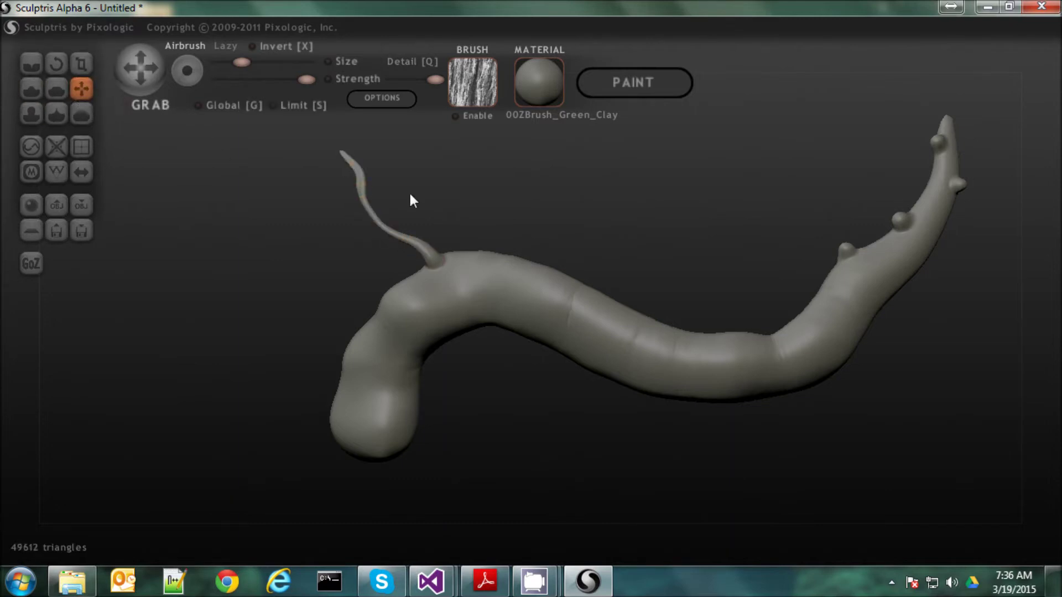
{"action": "mouse_move", "coordinate": [847, 248]}
{"action": "left_mouse_down"}
{"action": "mouse_move", "coordinate": [840, 195]}
{"action": "mouse_move", "coordinate": [801, 158]}
{"action": "left_mouse_up"}
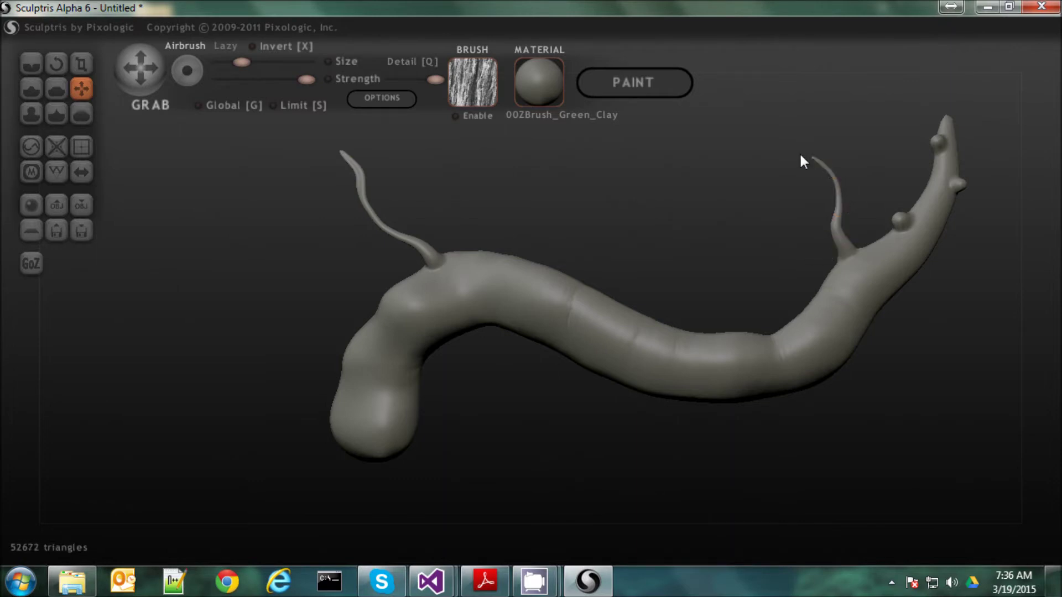
Try to pull a branch from the trunk between the bumps near the tapered end, and undo it
{"action": "mouse_move", "coordinate": [923, 200]}
{"action": "left_mouse_down"}
{"action": "mouse_move", "coordinate": [880, 164]}
{"action": "mouse_move", "coordinate": [898, 174]}
{"action": "mouse_move", "coordinate": [890, 168]}
{"action": "left_mouse_up"}
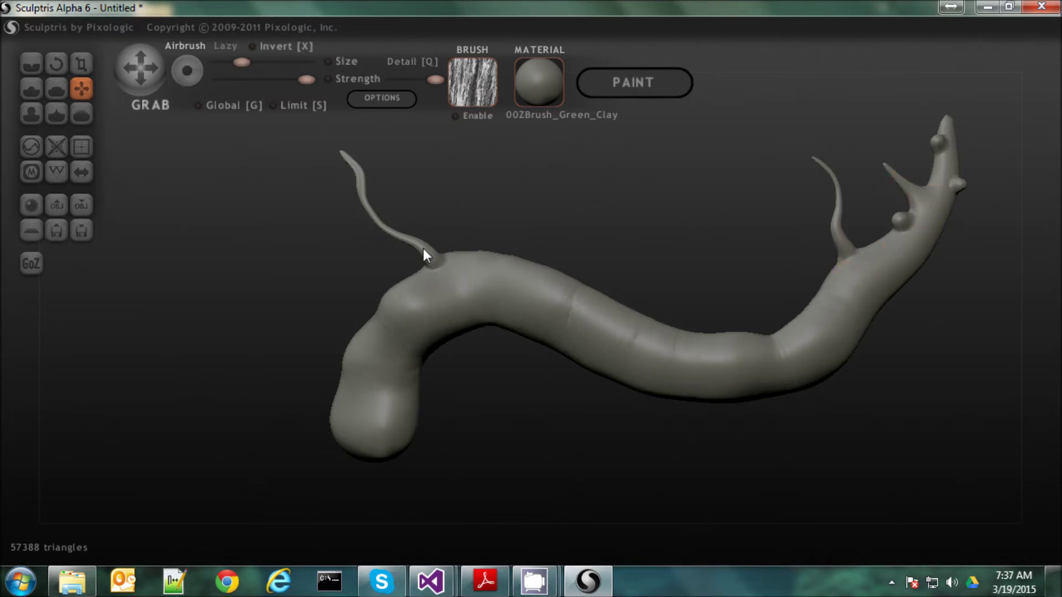
{"action": "key", "text": "ctrl+z"}
{"action": "key", "text": "ctrl+z"}
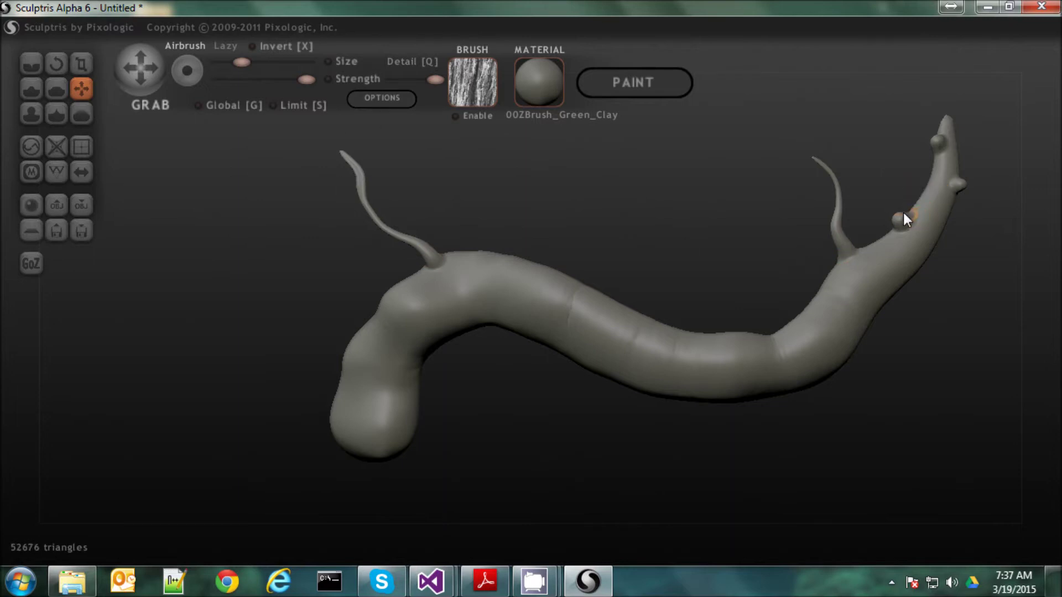
Pull the remaining three bumps near the trunk's tapered end out into curved branches with Grab
{"action": "mouse_move", "coordinate": [898, 219]}
{"action": "left_mouse_down"}
{"action": "mouse_move", "coordinate": [904, 155]}
{"action": "mouse_move", "coordinate": [884, 131]}
{"action": "mouse_move", "coordinate": [917, 130]}
{"action": "mouse_move", "coordinate": [927, 85]}
{"action": "mouse_move", "coordinate": [962, 41]}
{"action": "left_mouse_up"}
{"action": "mouse_move", "coordinate": [963, 186]}
{"action": "left_mouse_down"}
{"action": "mouse_move", "coordinate": [1012, 130]}
{"action": "mouse_move", "coordinate": [1010, 111]}
{"action": "left_mouse_up"}
{"action": "mouse_move", "coordinate": [819, 242]}
{"action": "left_mouse_down"}
{"action": "mouse_move", "coordinate": [771, 253]}
{"action": "mouse_move", "coordinate": [821, 248]}
{"action": "left_mouse_up"}
{"action": "left_click_drag", "start_coordinate": [434, 190], "coordinate": [314, 187]}
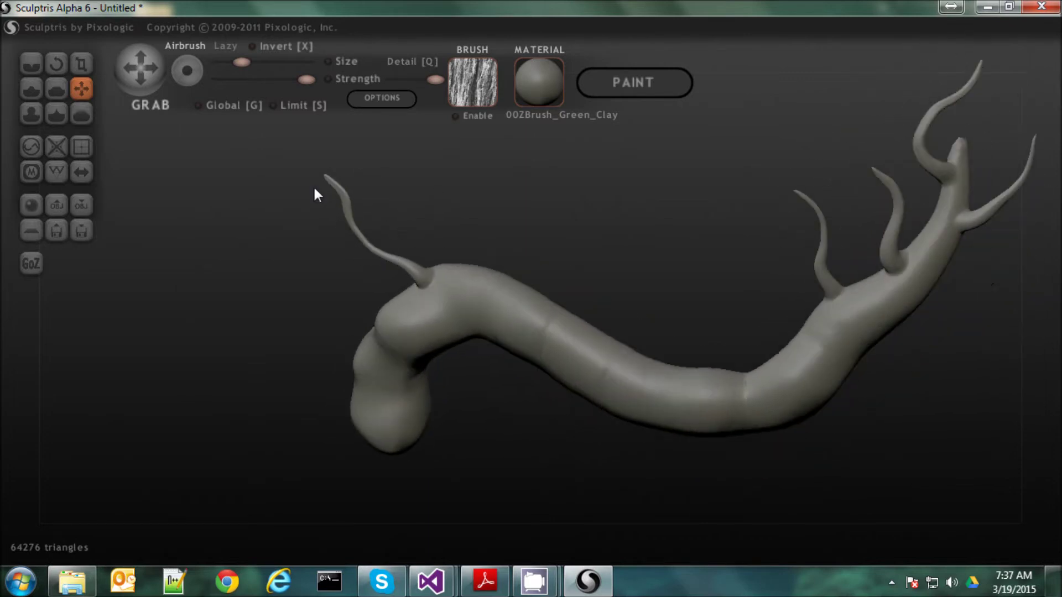
Thicken the thin branch on the bend near the trunk's base with the Inflate brush
{"action": "left_click", "coordinate": [31, 114]}
{"action": "mouse_move", "coordinate": [359, 231]}
{"action": "left_mouse_down"}
{"action": "mouse_move", "coordinate": [411, 274]}
{"action": "mouse_move", "coordinate": [364, 240]}
{"action": "mouse_move", "coordinate": [439, 218]}
{"action": "mouse_move", "coordinate": [646, 237]}
{"action": "left_mouse_up"}
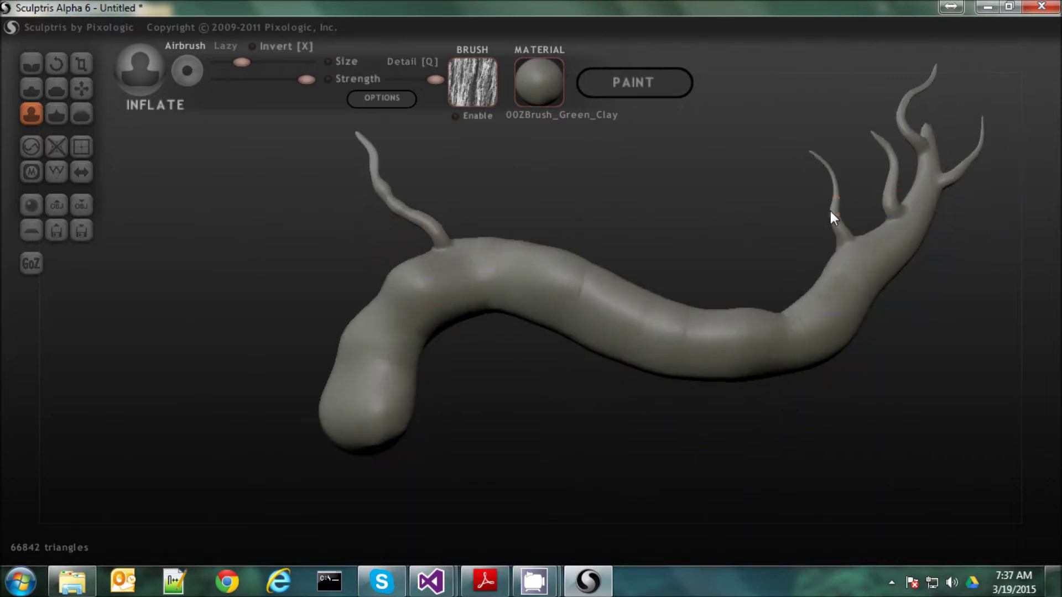
{"action": "scroll", "coordinate": [831, 214], "scroll_direction": "up", "scroll_amount": 2}
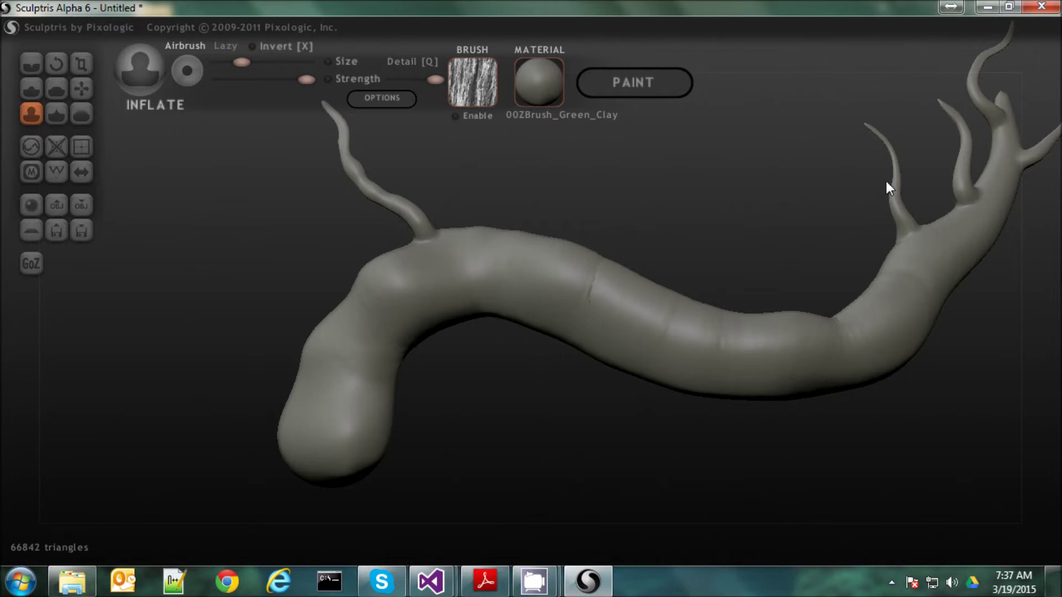
{"action": "mouse_move", "coordinate": [886, 183]}
{"action": "left_mouse_down"}
{"action": "mouse_move", "coordinate": [769, 219]}
{"action": "mouse_move", "coordinate": [871, 206]}
{"action": "left_mouse_up"}
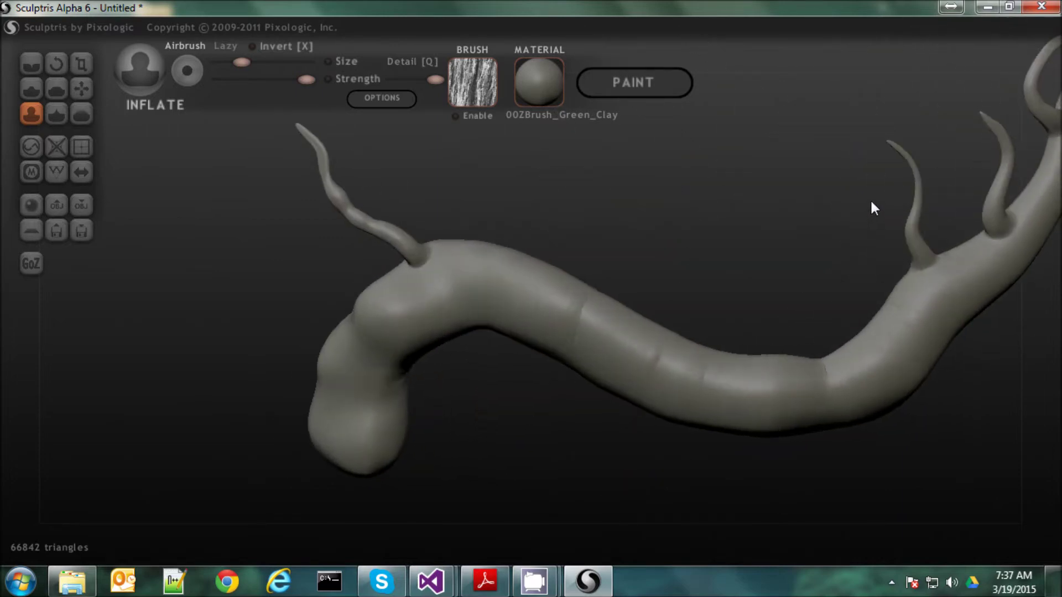
Raise one small bump with the Draw brush on each of three branches at the tapered end, leaving out the uppermost one
{"action": "left_click", "coordinate": [29, 92]}
{"action": "left_click", "coordinate": [906, 227]}
{"action": "mouse_move", "coordinate": [1005, 148]}
{"action": "right_mouse_down"}
{"action": "mouse_move", "coordinate": [971, 145]}
{"action": "mouse_move", "coordinate": [935, 97]}
{"action": "right_mouse_up"}
{"action": "scroll", "coordinate": [937, 83], "scroll_direction": "up", "scroll_amount": 2}
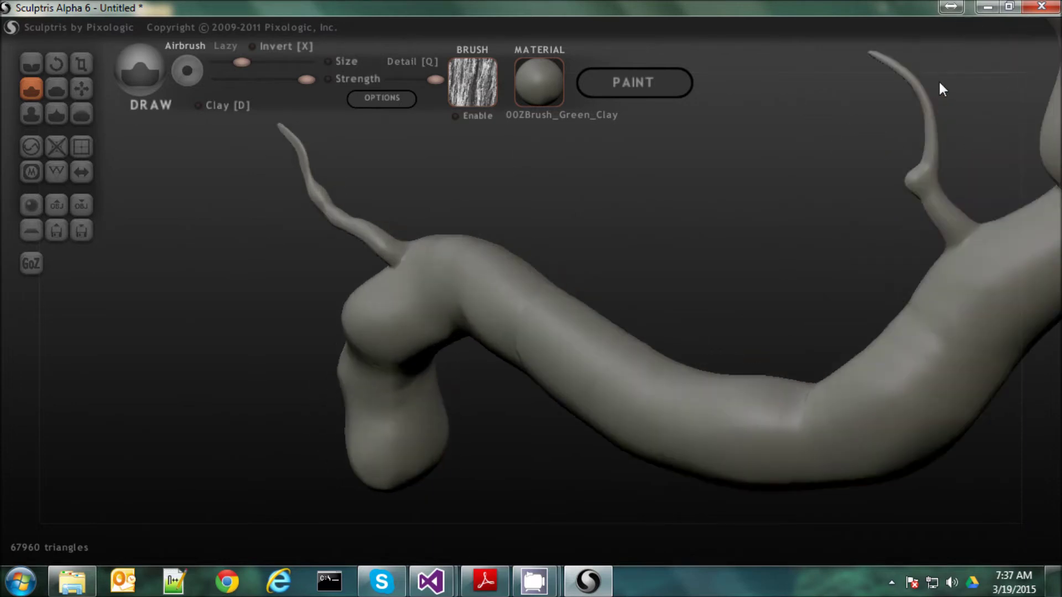
{"action": "mouse_move", "coordinate": [986, 84]}
{"action": "right_mouse_down"}
{"action": "mouse_move", "coordinate": [748, 225]}
{"action": "mouse_move", "coordinate": [761, 201]}
{"action": "right_mouse_up"}
{"action": "left_click_drag", "start_coordinate": [760, 201], "coordinate": [761, 202]}
{"action": "left_click_drag", "start_coordinate": [965, 194], "coordinate": [965, 195]}
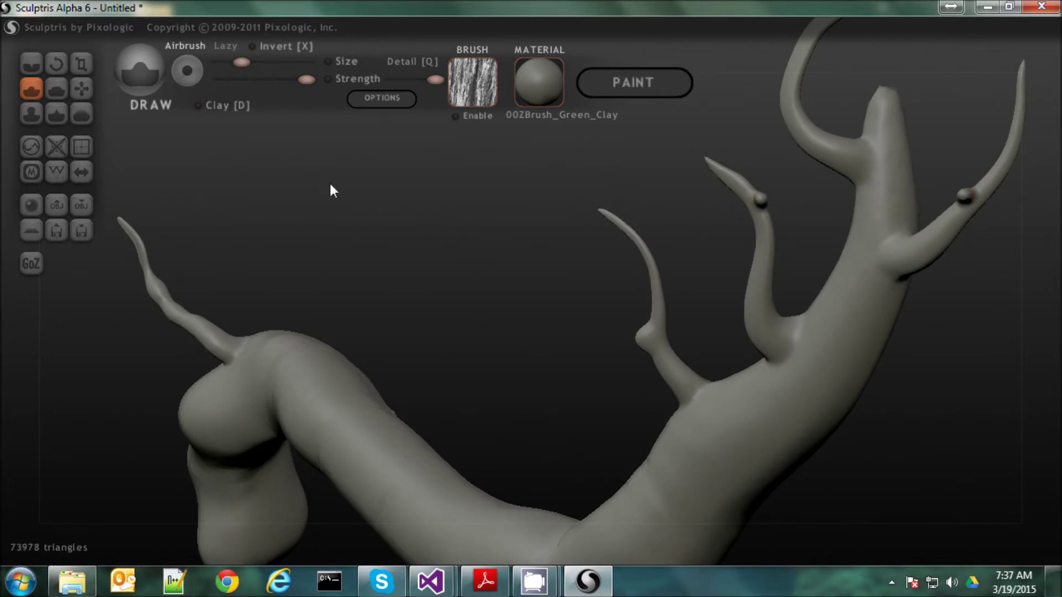
Pull the bumps on the three branches out into thin secondary twigs with the Grab brush
{"action": "left_click", "coordinate": [81, 88]}
{"action": "mouse_move", "coordinate": [641, 338]}
{"action": "left_mouse_down"}
{"action": "mouse_move", "coordinate": [588, 308]}
{"action": "mouse_move", "coordinate": [576, 284]}
{"action": "mouse_move", "coordinate": [517, 273]}
{"action": "left_mouse_up"}
{"action": "mouse_move", "coordinate": [778, 213]}
{"action": "left_mouse_down"}
{"action": "mouse_move", "coordinate": [949, 227]}
{"action": "mouse_move", "coordinate": [975, 241]}
{"action": "mouse_move", "coordinate": [951, 203]}
{"action": "mouse_move", "coordinate": [959, 179]}
{"action": "left_mouse_up"}
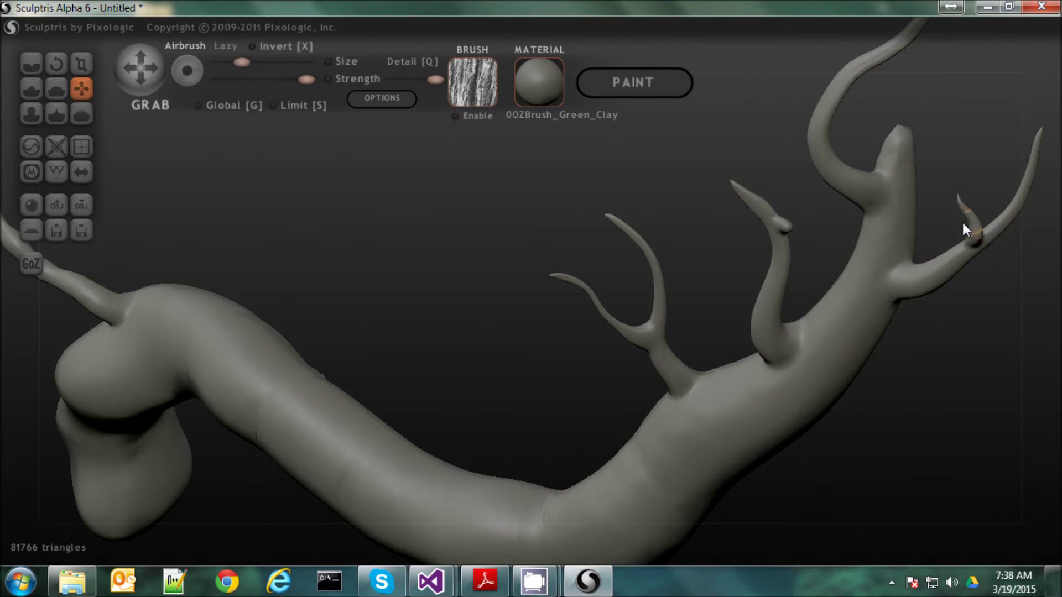
{"action": "left_click_drag", "start_coordinate": [961, 220], "coordinate": [851, 220]}
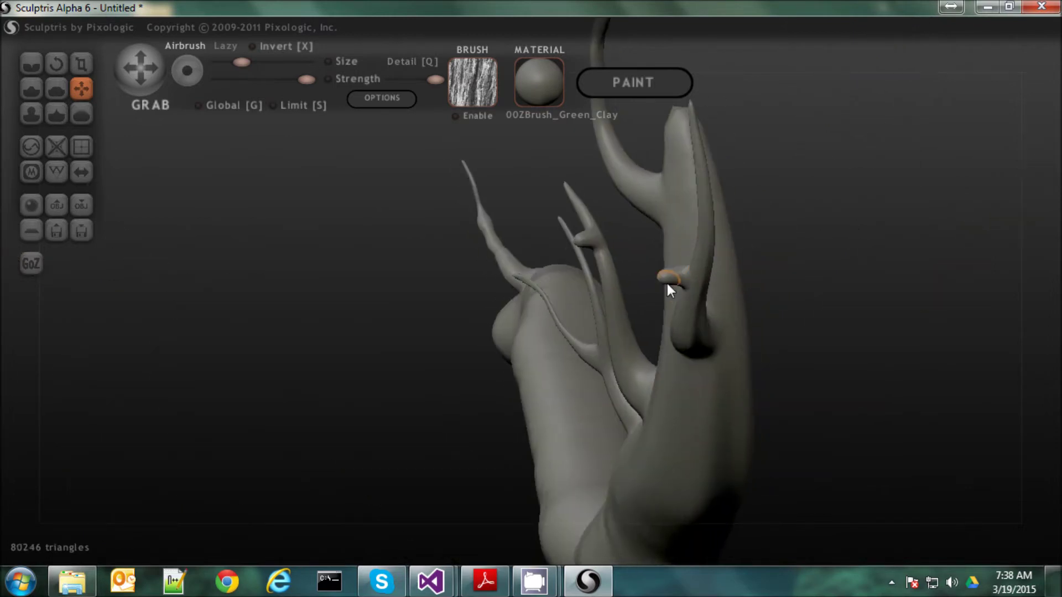
{"action": "left_click_drag", "start_coordinate": [664, 280], "coordinate": [573, 165]}
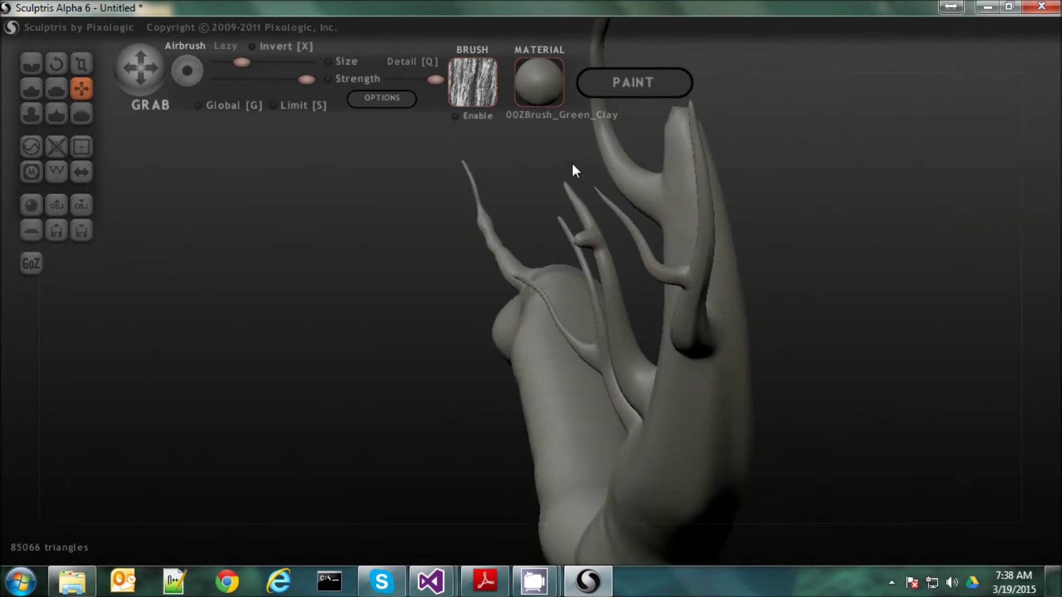
{"action": "left_click_drag", "start_coordinate": [580, 240], "coordinate": [532, 181]}
{"action": "mouse_move", "coordinate": [565, 231]}
{"action": "left_mouse_down"}
{"action": "mouse_move", "coordinate": [511, 143]}
{"action": "mouse_move", "coordinate": [564, 232]}
{"action": "mouse_move", "coordinate": [597, 225]}
{"action": "mouse_move", "coordinate": [534, 238]}
{"action": "left_mouse_up"}
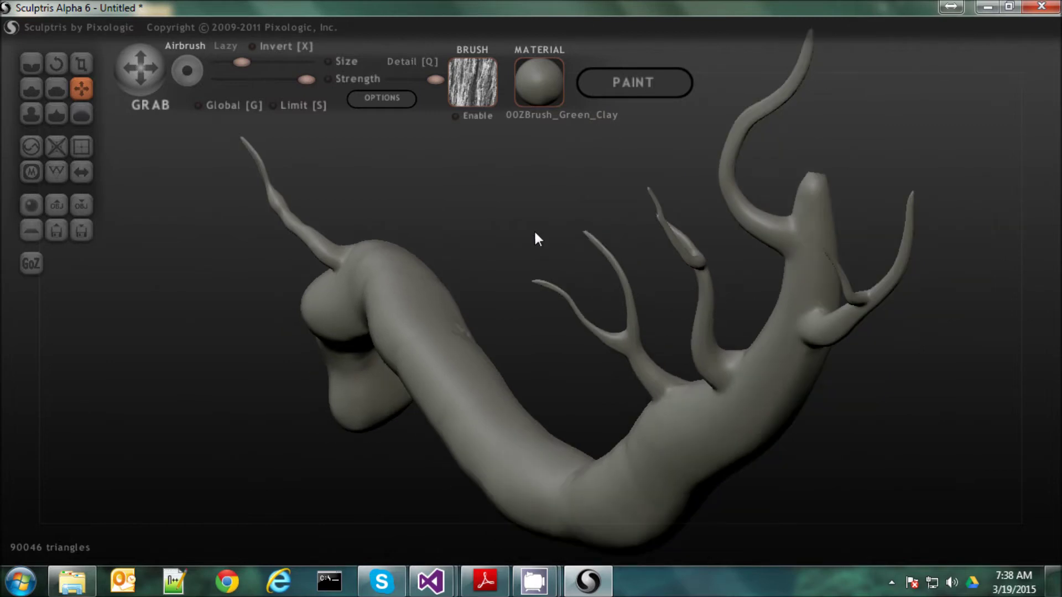
Enlarge the Grab brush and pull the middle of the trunk upward to give it a stronger bend
{"action": "mouse_move", "coordinate": [659, 325]}
{"action": "left_mouse_down"}
{"action": "mouse_move", "coordinate": [787, 324]}
{"action": "mouse_move", "coordinate": [753, 415]}
{"action": "mouse_move", "coordinate": [704, 384]}
{"action": "mouse_move", "coordinate": [649, 379]}
{"action": "mouse_move", "coordinate": [597, 344]}
{"action": "mouse_move", "coordinate": [365, 256]}
{"action": "left_mouse_up"}
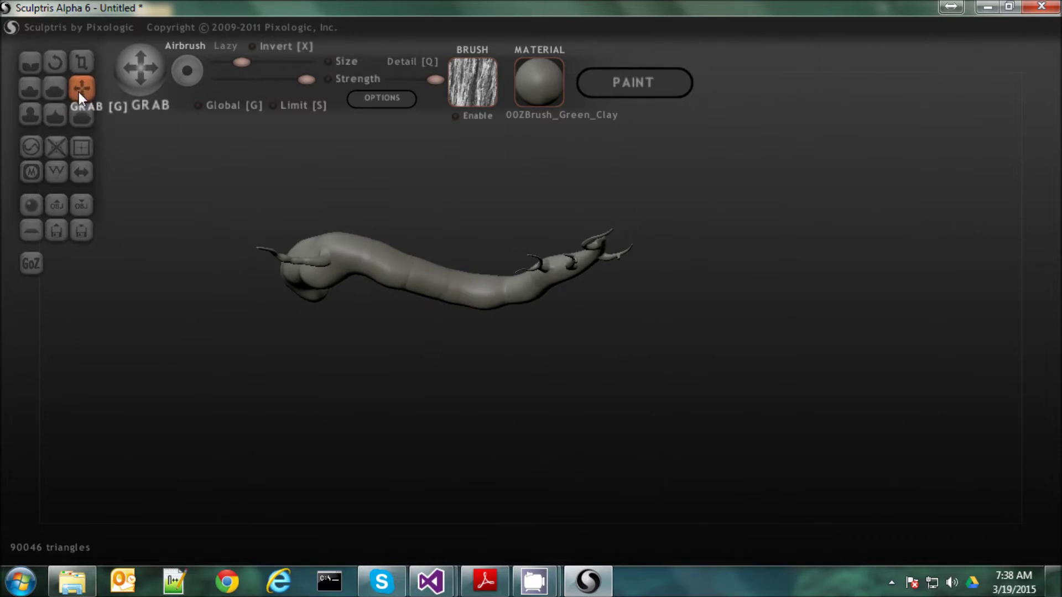
{"action": "left_click_drag", "start_coordinate": [242, 61], "coordinate": [268, 62]}
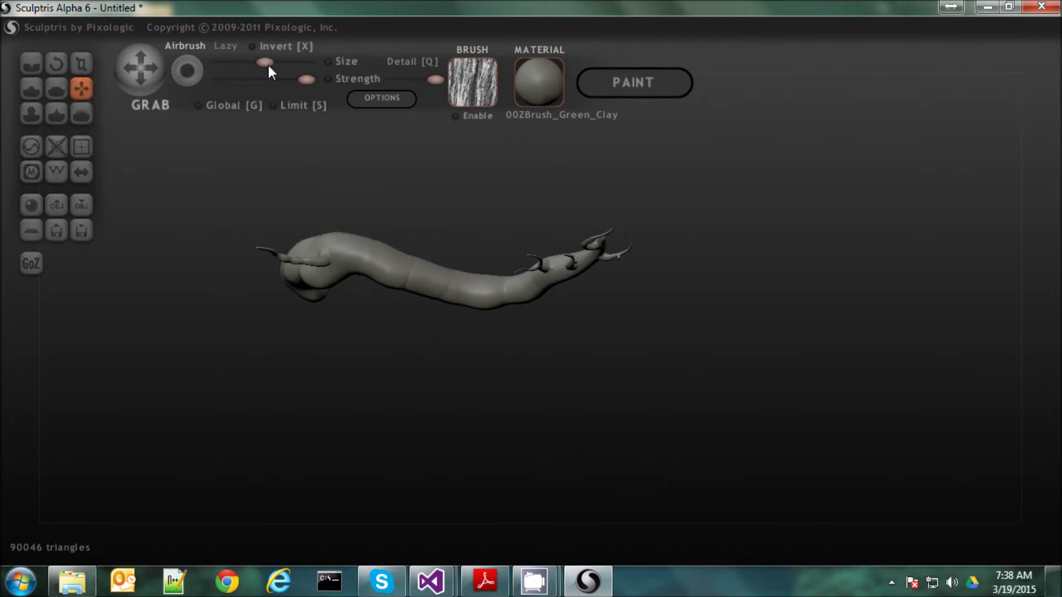
{"action": "mouse_move", "coordinate": [442, 271]}
{"action": "left_mouse_down"}
{"action": "mouse_move", "coordinate": [443, 249]}
{"action": "mouse_move", "coordinate": [428, 263]}
{"action": "mouse_move", "coordinate": [405, 258]}
{"action": "left_mouse_up"}
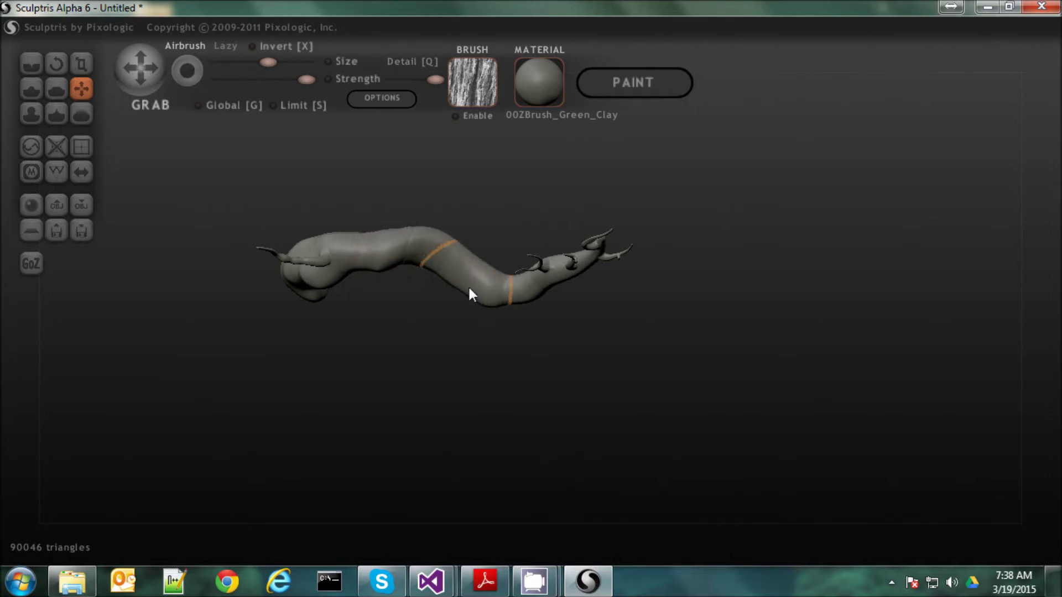
{"action": "left_click_drag", "start_coordinate": [505, 323], "coordinate": [546, 310]}
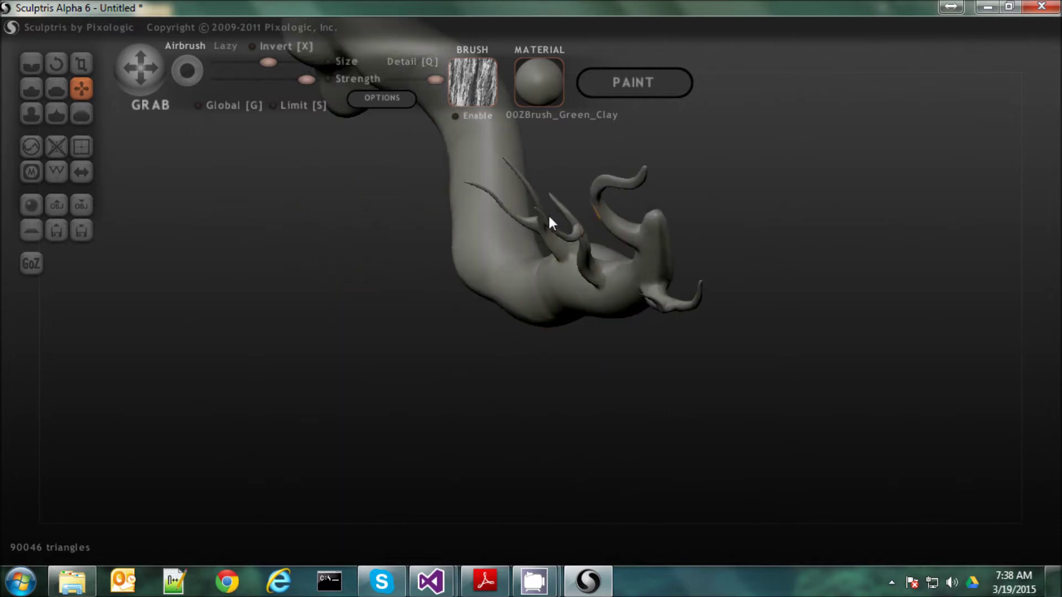
Spread and bend the secondary twigs at the trunk's tapered end with the Grab brush
{"action": "left_click_drag", "start_coordinate": [540, 239], "coordinate": [566, 262]}
{"action": "mouse_move", "coordinate": [500, 183]}
{"action": "left_mouse_down"}
{"action": "mouse_move", "coordinate": [500, 167]}
{"action": "mouse_move", "coordinate": [522, 165]}
{"action": "mouse_move", "coordinate": [455, 154]}
{"action": "mouse_move", "coordinate": [478, 145]}
{"action": "mouse_move", "coordinate": [479, 155]}
{"action": "mouse_move", "coordinate": [493, 132]}
{"action": "left_mouse_up"}
{"action": "mouse_move", "coordinate": [587, 185]}
{"action": "left_mouse_down"}
{"action": "mouse_move", "coordinate": [600, 163]}
{"action": "mouse_move", "coordinate": [625, 176]}
{"action": "mouse_move", "coordinate": [642, 161]}
{"action": "left_mouse_up"}
{"action": "right_click_drag", "start_coordinate": [631, 198], "coordinate": [666, 230]}
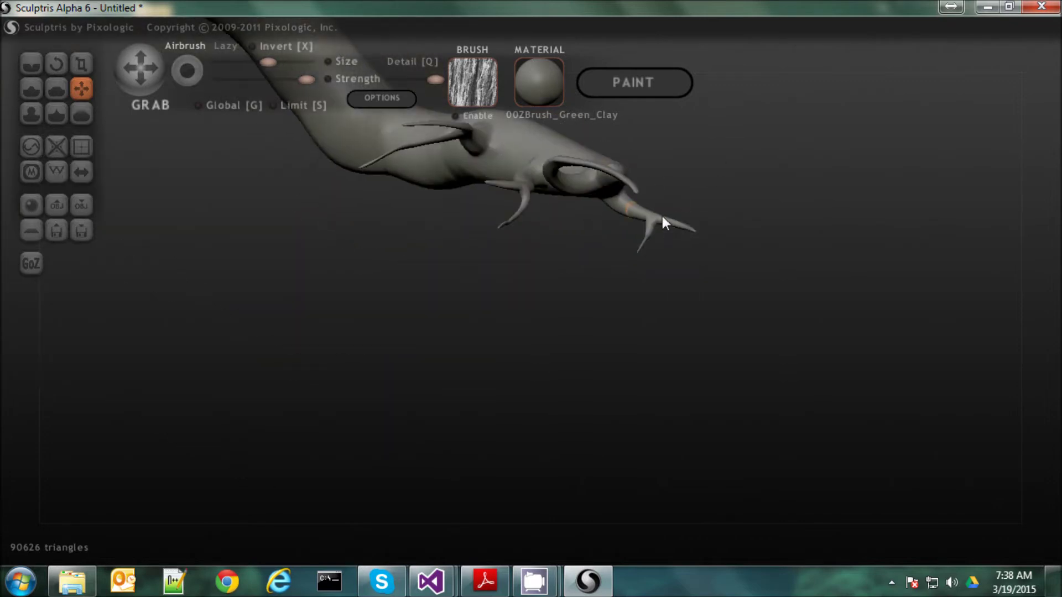
{"action": "mouse_move", "coordinate": [623, 138]}
{"action": "right_mouse_down"}
{"action": "mouse_move", "coordinate": [639, 80]}
{"action": "mouse_move", "coordinate": [625, 99]}
{"action": "right_mouse_up"}
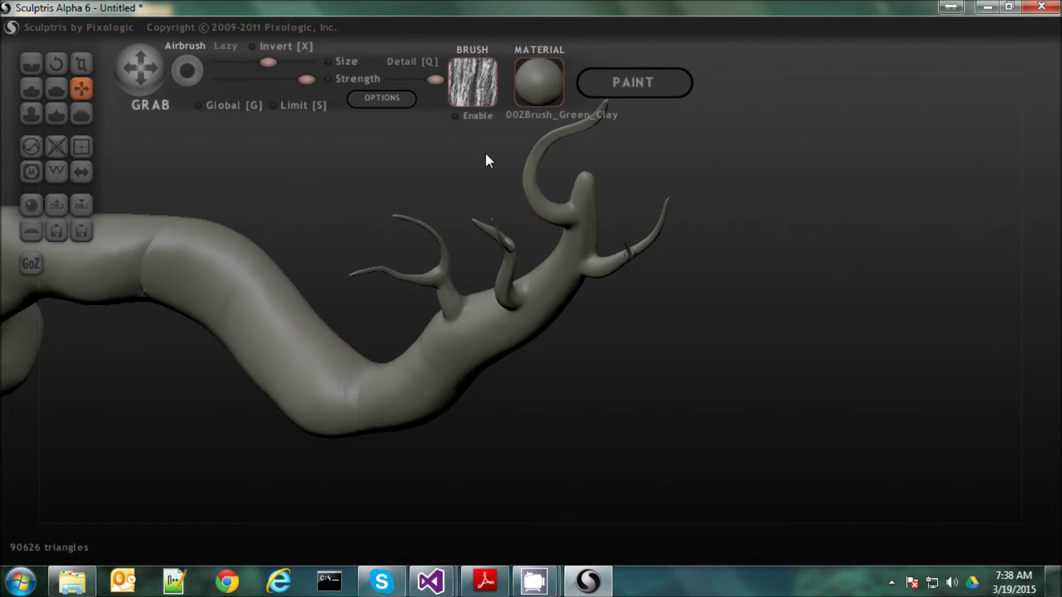
Thicken the lower part of the uppermost curved branch with a smaller Inflate brush and undo the last stroke
{"action": "left_click", "coordinate": [31, 114]}
{"action": "left_click_drag", "start_coordinate": [581, 170], "coordinate": [584, 172]}
{"action": "right_click_drag", "start_coordinate": [584, 173], "coordinate": [541, 147]}
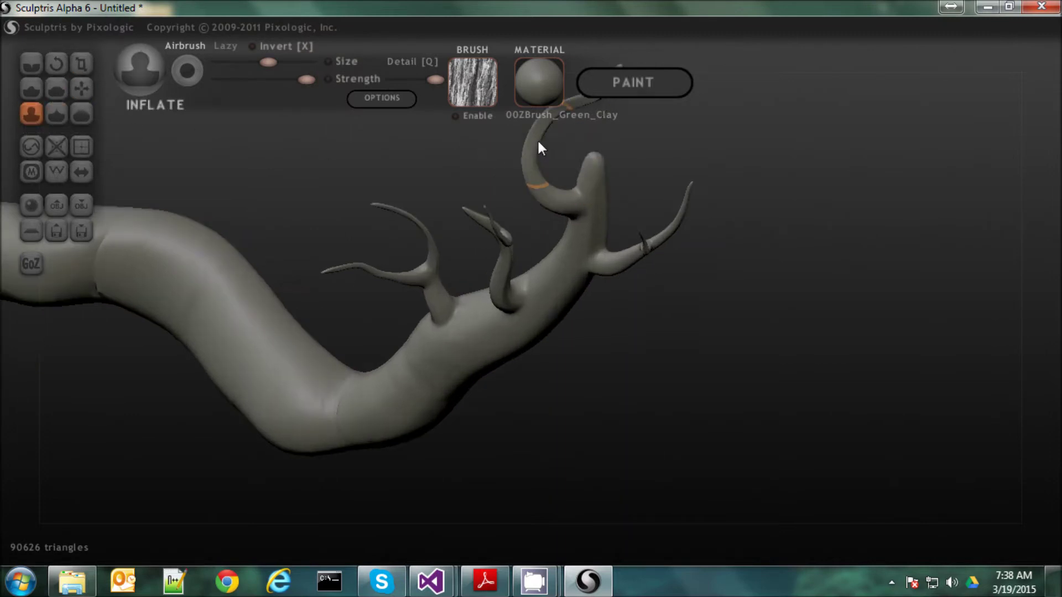
{"action": "left_click_drag", "start_coordinate": [267, 62], "coordinate": [248, 62]}
{"action": "mouse_move", "coordinate": [535, 143]}
{"action": "left_mouse_down"}
{"action": "mouse_move", "coordinate": [534, 175]}
{"action": "mouse_move", "coordinate": [570, 205]}
{"action": "left_mouse_up"}
{"action": "right_click_drag", "start_coordinate": [570, 204], "coordinate": [580, 161]}
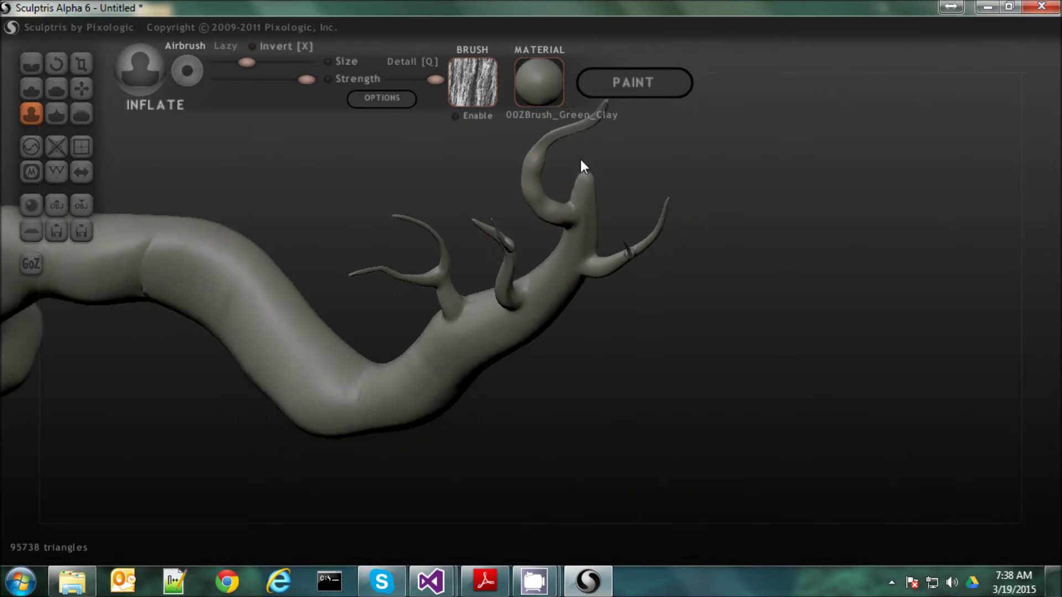
{"action": "key", "text": "ctrl+z"}
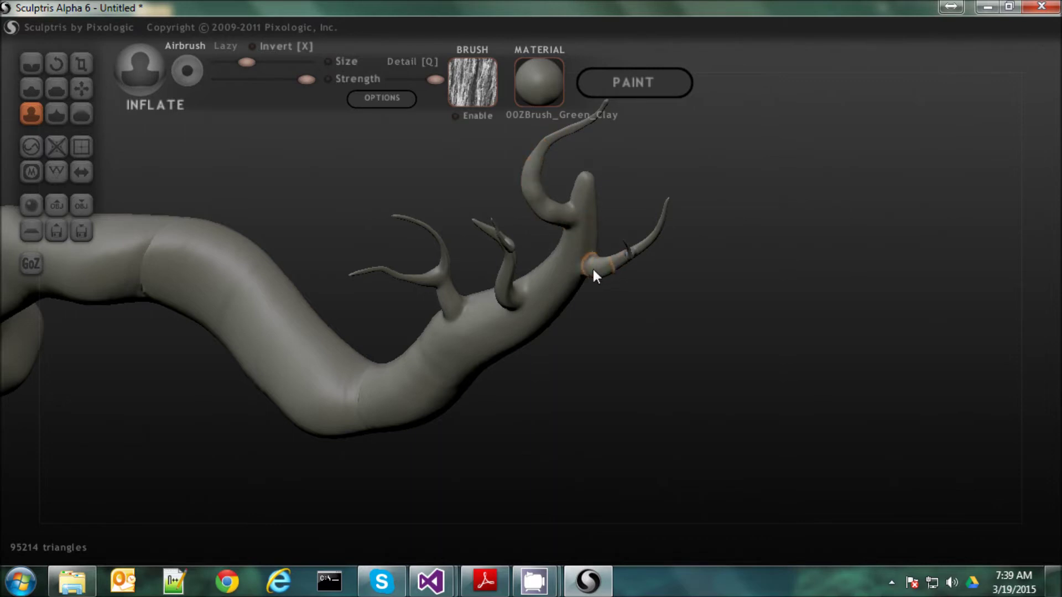
{"action": "mouse_move", "coordinate": [563, 267]}
{"action": "right_mouse_down"}
{"action": "mouse_move", "coordinate": [520, 251]}
{"action": "mouse_move", "coordinate": [513, 260]}
{"action": "mouse_move", "coordinate": [552, 256]}
{"action": "mouse_move", "coordinate": [476, 299]}
{"action": "mouse_move", "coordinate": [429, 382]}
{"action": "mouse_move", "coordinate": [440, 373]}
{"action": "mouse_move", "coordinate": [436, 400]}
{"action": "mouse_move", "coordinate": [273, 335]}
{"action": "mouse_move", "coordinate": [281, 329]}
{"action": "right_mouse_up"}
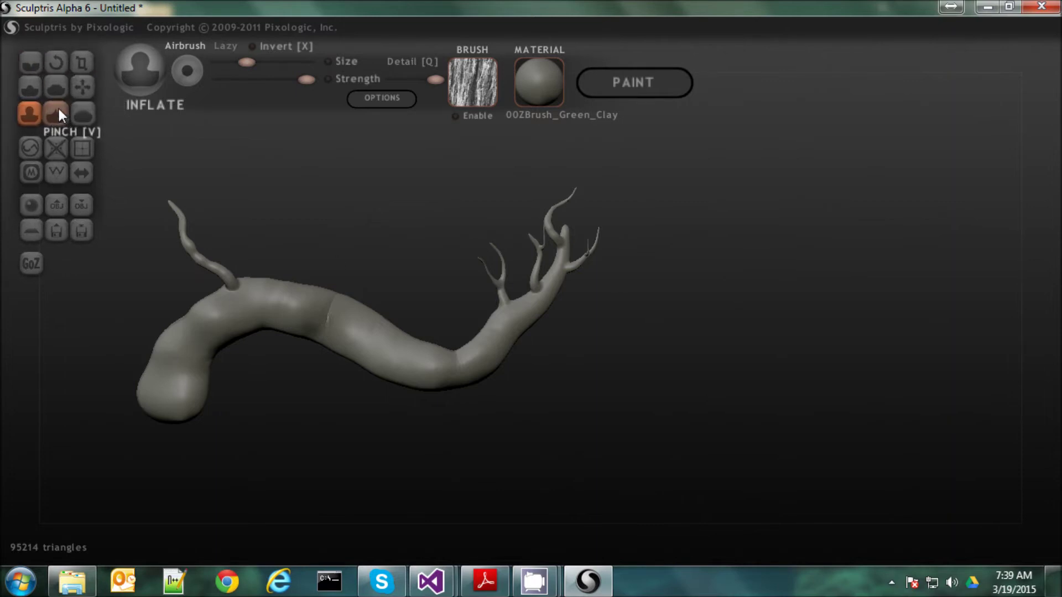
Raise several bumps around the trunk's thick base end with the Draw brush
{"action": "left_click", "coordinate": [32, 92]}
{"action": "mouse_move", "coordinate": [185, 412]}
{"action": "left_mouse_down"}
{"action": "mouse_move", "coordinate": [146, 398]}
{"action": "mouse_move", "coordinate": [150, 373]}
{"action": "mouse_move", "coordinate": [127, 363]}
{"action": "mouse_move", "coordinate": [185, 403]}
{"action": "mouse_move", "coordinate": [271, 412]}
{"action": "mouse_move", "coordinate": [271, 426]}
{"action": "left_mouse_up"}
{"action": "left_click_drag", "start_coordinate": [370, 463], "coordinate": [259, 416]}
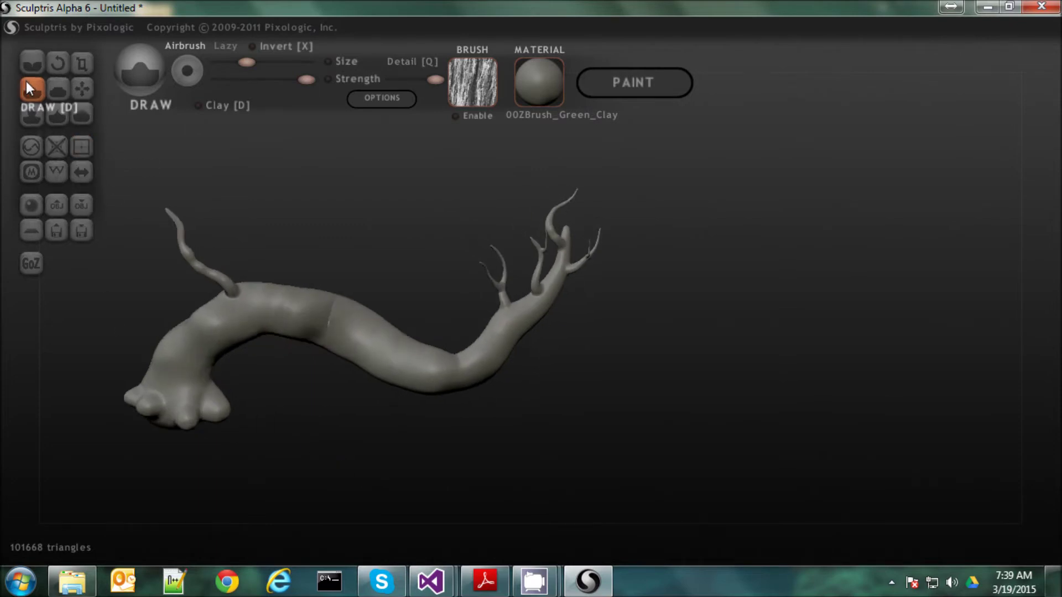
Pull the base bumps out into long curved roots with the Grab brush and reshape the trunk bend above them
{"action": "left_click", "coordinate": [81, 89]}
{"action": "mouse_move", "coordinate": [224, 413]}
{"action": "left_mouse_down"}
{"action": "mouse_move", "coordinate": [251, 428]}
{"action": "mouse_move", "coordinate": [280, 491]}
{"action": "left_mouse_up"}
{"action": "mouse_move", "coordinate": [189, 420]}
{"action": "left_mouse_down"}
{"action": "mouse_move", "coordinate": [217, 448]}
{"action": "mouse_move", "coordinate": [209, 530]}
{"action": "left_mouse_up"}
{"action": "mouse_move", "coordinate": [153, 411]}
{"action": "left_mouse_down"}
{"action": "mouse_move", "coordinate": [92, 412]}
{"action": "mouse_move", "coordinate": [233, 407]}
{"action": "mouse_move", "coordinate": [207, 430]}
{"action": "mouse_move", "coordinate": [181, 484]}
{"action": "mouse_move", "coordinate": [313, 479]}
{"action": "mouse_move", "coordinate": [140, 437]}
{"action": "mouse_move", "coordinate": [105, 417]}
{"action": "mouse_move", "coordinate": [65, 460]}
{"action": "left_mouse_up"}
{"action": "mouse_move", "coordinate": [77, 313]}
{"action": "left_mouse_down"}
{"action": "mouse_move", "coordinate": [304, 339]}
{"action": "mouse_move", "coordinate": [44, 320]}
{"action": "mouse_move", "coordinate": [273, 410]}
{"action": "left_mouse_up"}
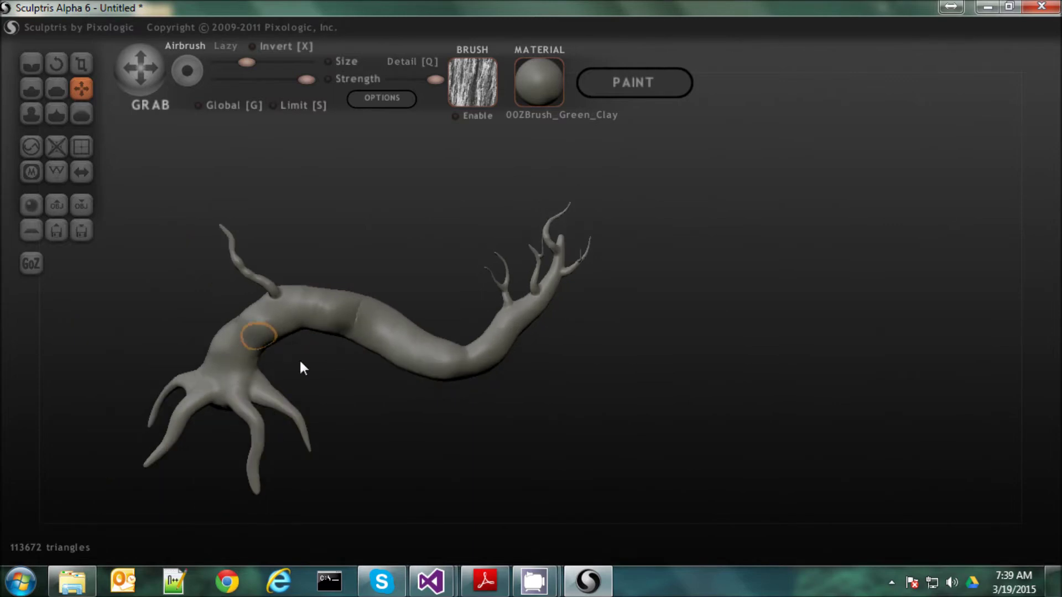
{"action": "left_click_drag", "start_coordinate": [369, 389], "coordinate": [256, 355]}
{"action": "mouse_move", "coordinate": [454, 282]}
{"action": "left_mouse_down"}
{"action": "mouse_move", "coordinate": [517, 266]}
{"action": "mouse_move", "coordinate": [443, 287]}
{"action": "mouse_move", "coordinate": [377, 268]}
{"action": "left_mouse_up"}
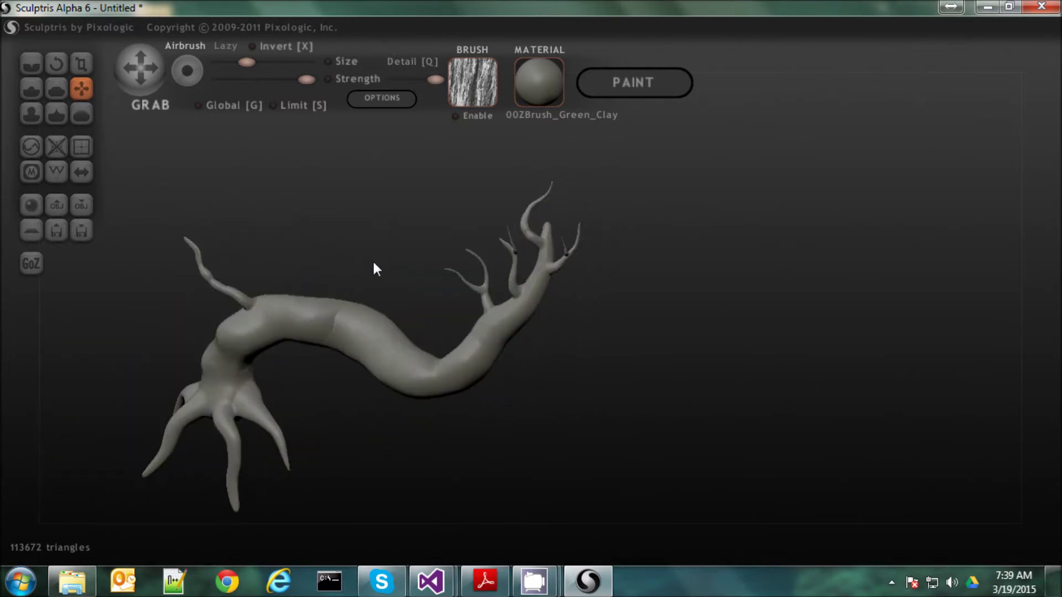
Switch to a smaller Draw brush, turn off Airbrush, and try strokes along the trunk, undoing each one
{"action": "left_click", "coordinate": [34, 95]}
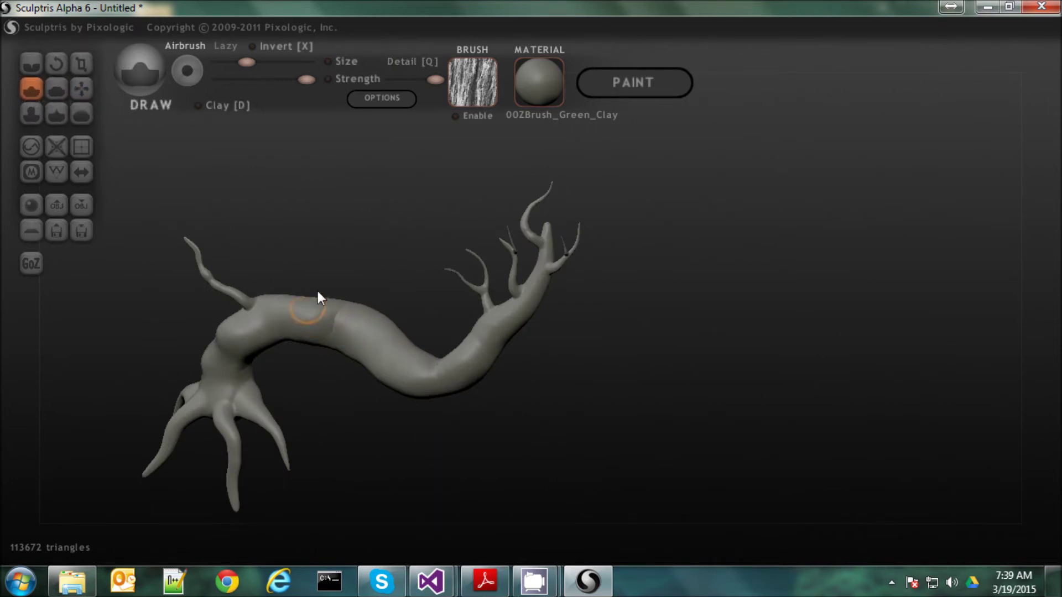
{"action": "left_click_drag", "start_coordinate": [250, 62], "coordinate": [239, 63]}
{"action": "left_click", "coordinate": [300, 314]}
{"action": "key", "text": "ctrl+z"}
{"action": "right_click_drag", "start_coordinate": [371, 318], "coordinate": [323, 320]}
{"action": "mouse_move", "coordinate": [302, 319]}
{"action": "left_mouse_down"}
{"action": "mouse_move", "coordinate": [217, 327]}
{"action": "mouse_move", "coordinate": [177, 374]}
{"action": "mouse_move", "coordinate": [276, 324]}
{"action": "left_mouse_up"}
{"action": "key", "text": "ctrl+z"}
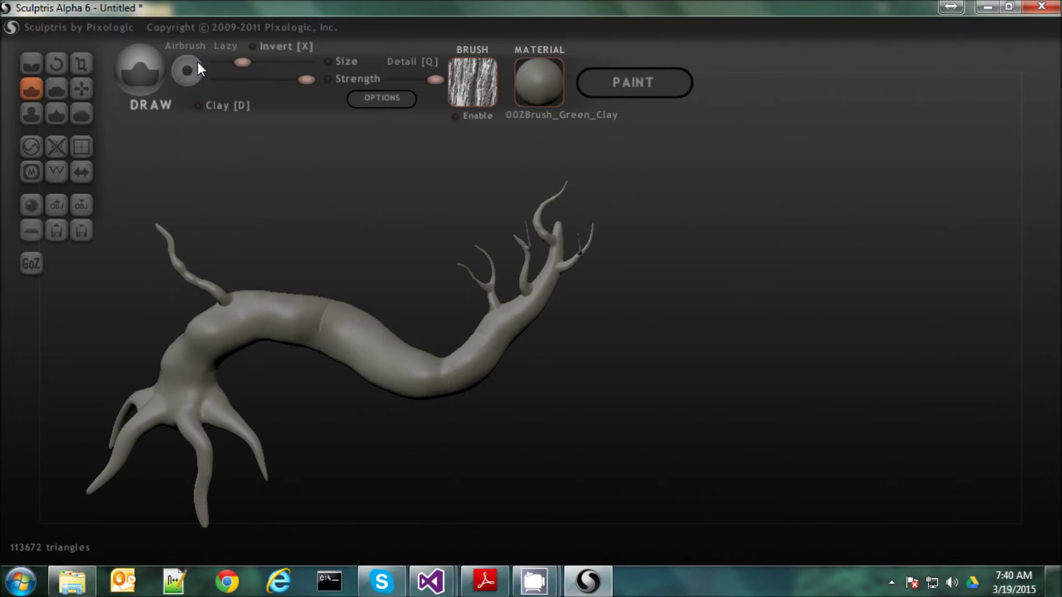
{"action": "left_click_drag", "start_coordinate": [291, 326], "coordinate": [261, 327]}
{"action": "left_click_drag", "start_coordinate": [197, 352], "coordinate": [214, 347]}
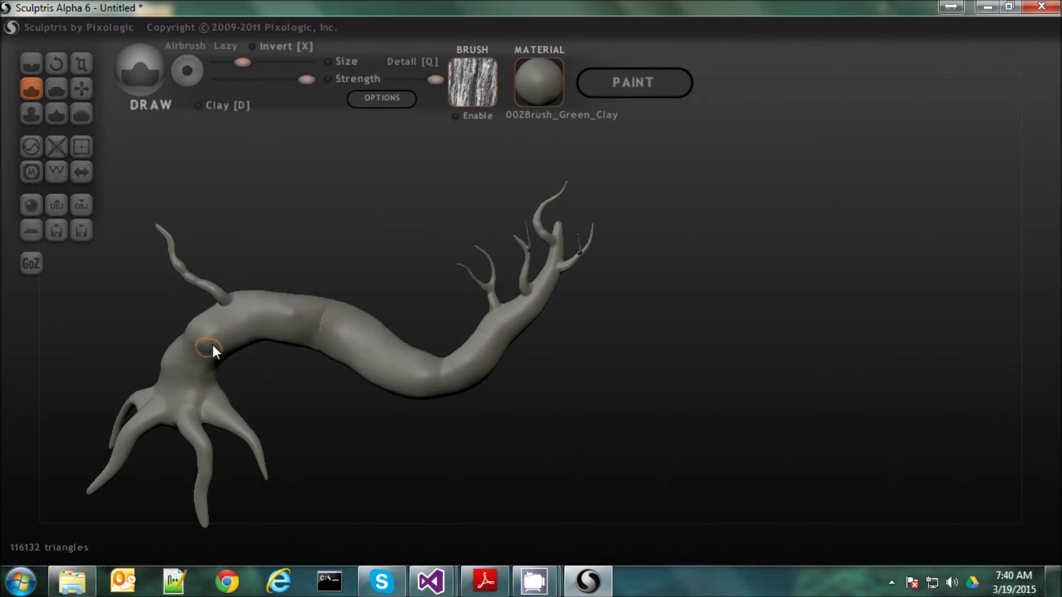
{"action": "key", "text": "ctrl+z"}
{"action": "key", "text": "ctrl+z"}
Lower the brush spacing in the sculpt options from the maximum to near the minimum
{"action": "left_click", "coordinate": [383, 100]}
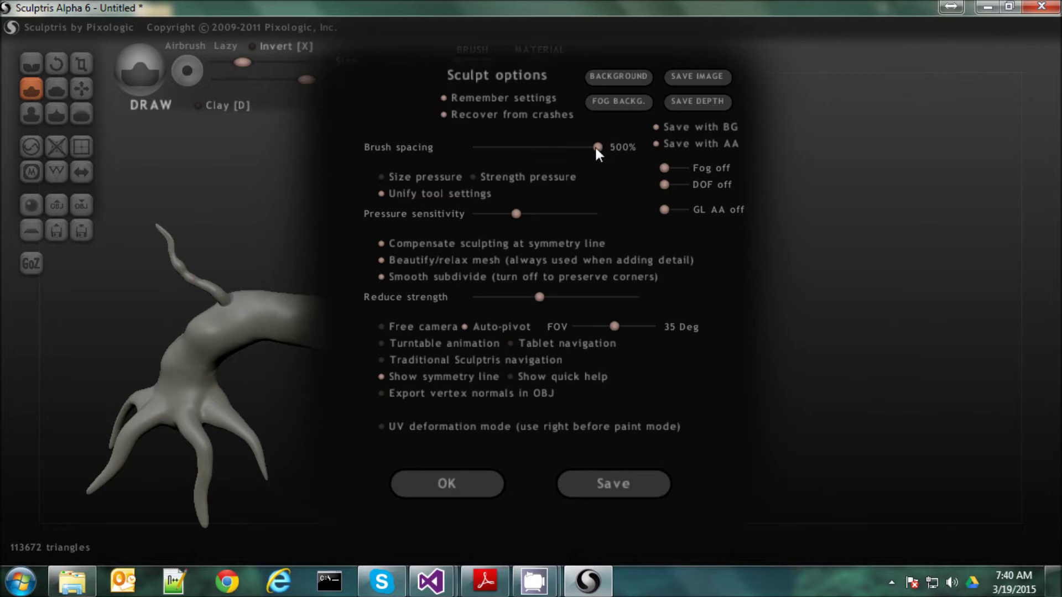
{"action": "left_click_drag", "start_coordinate": [595, 146], "coordinate": [487, 154]}
{"action": "left_click", "coordinate": [452, 476]}
Draw long bark-like ridges along the side of the trunk from the roots to the lower bend
{"action": "mouse_move", "coordinate": [320, 318]}
{"action": "left_mouse_down"}
{"action": "mouse_move", "coordinate": [350, 343]}
{"action": "mouse_move", "coordinate": [319, 326]}
{"action": "mouse_move", "coordinate": [249, 315]}
{"action": "mouse_move", "coordinate": [204, 343]}
{"action": "mouse_move", "coordinate": [232, 394]}
{"action": "left_mouse_up"}
{"action": "mouse_move", "coordinate": [341, 353]}
{"action": "left_mouse_down"}
{"action": "mouse_move", "coordinate": [258, 339]}
{"action": "mouse_move", "coordinate": [256, 395]}
{"action": "left_mouse_up"}
{"action": "mouse_move", "coordinate": [386, 355]}
{"action": "left_mouse_down"}
{"action": "mouse_move", "coordinate": [339, 306]}
{"action": "mouse_move", "coordinate": [277, 303]}
{"action": "mouse_move", "coordinate": [418, 386]}
{"action": "mouse_move", "coordinate": [367, 362]}
{"action": "mouse_move", "coordinate": [454, 357]}
{"action": "left_mouse_up"}
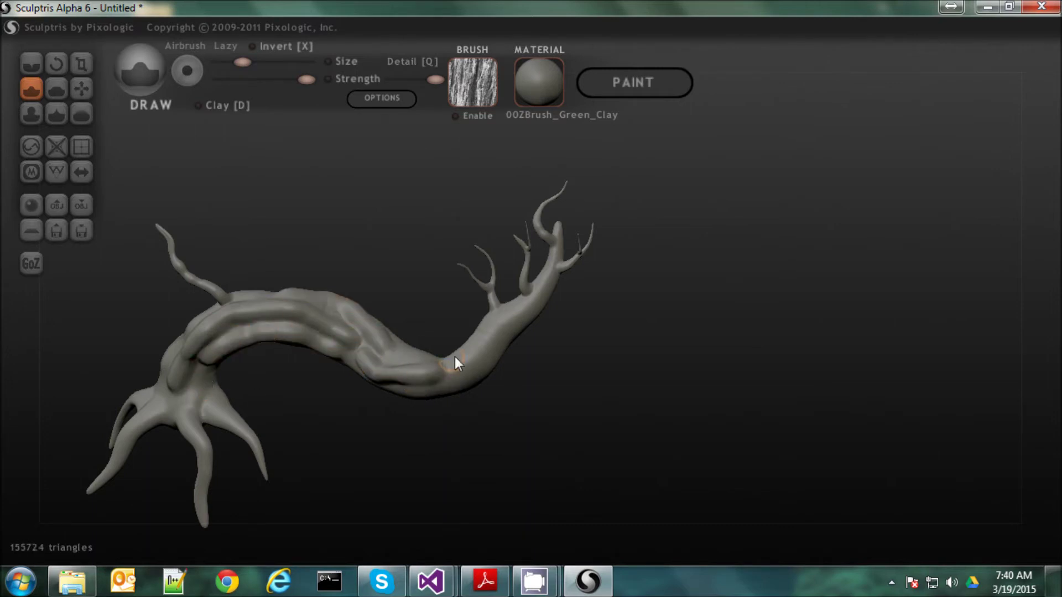
{"action": "mouse_move", "coordinate": [509, 323]}
{"action": "left_mouse_down"}
{"action": "mouse_move", "coordinate": [415, 377]}
{"action": "mouse_move", "coordinate": [472, 372]}
{"action": "mouse_move", "coordinate": [409, 382]}
{"action": "mouse_move", "coordinate": [415, 356]}
{"action": "mouse_move", "coordinate": [380, 337]}
{"action": "left_mouse_up"}
{"action": "right_click_drag", "start_coordinate": [379, 337], "coordinate": [411, 315]}
{"action": "mouse_move", "coordinate": [424, 366]}
{"action": "left_mouse_down"}
{"action": "mouse_move", "coordinate": [249, 305]}
{"action": "mouse_move", "coordinate": [161, 347]}
{"action": "mouse_move", "coordinate": [251, 347]}
{"action": "left_mouse_up"}
{"action": "mouse_move", "coordinate": [251, 346]}
{"action": "right_mouse_down"}
{"action": "mouse_move", "coordinate": [171, 336]}
{"action": "mouse_move", "coordinate": [242, 368]}
{"action": "right_mouse_up"}
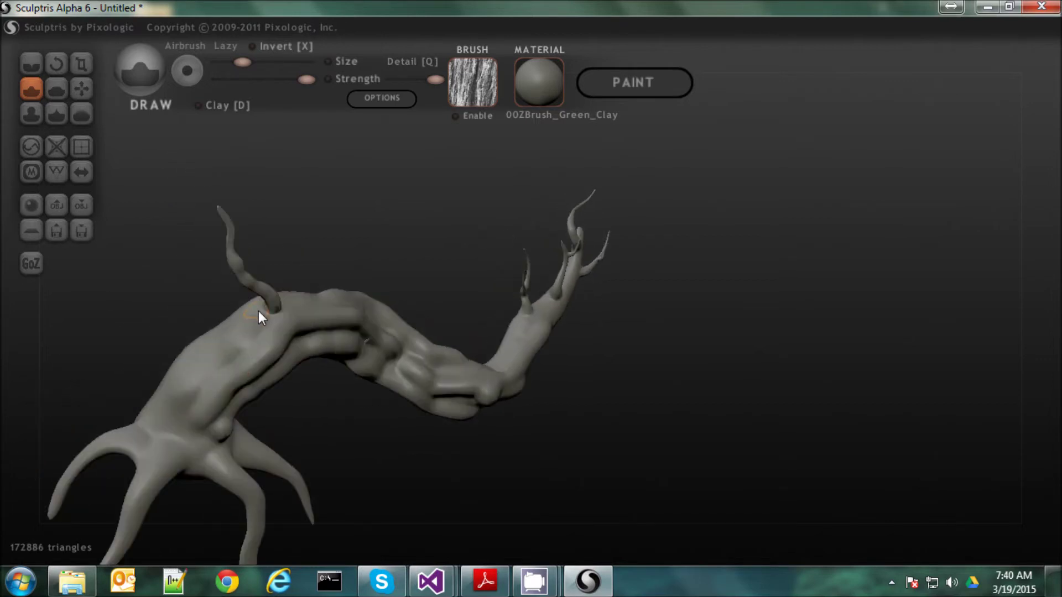
Reduce the Draw brush strength and add ridges from the lone thin branch down to the roots and along the trunk's middle
{"action": "left_click_drag", "start_coordinate": [257, 310], "coordinate": [128, 395]}
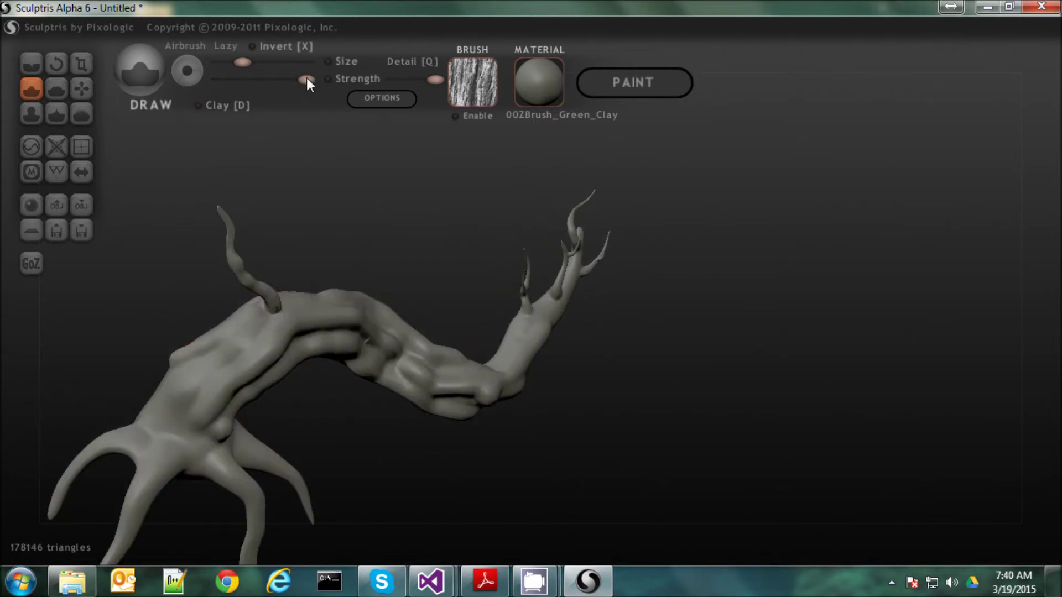
{"action": "mouse_move", "coordinate": [238, 363]}
{"action": "left_mouse_down"}
{"action": "mouse_move", "coordinate": [208, 367]}
{"action": "mouse_move", "coordinate": [161, 410]}
{"action": "mouse_move", "coordinate": [204, 384]}
{"action": "mouse_move", "coordinate": [107, 526]}
{"action": "mouse_move", "coordinate": [203, 452]}
{"action": "mouse_move", "coordinate": [244, 486]}
{"action": "mouse_move", "coordinate": [256, 553]}
{"action": "mouse_move", "coordinate": [239, 430]}
{"action": "mouse_move", "coordinate": [256, 453]}
{"action": "left_mouse_up"}
{"action": "mouse_move", "coordinate": [147, 431]}
{"action": "left_mouse_down"}
{"action": "mouse_move", "coordinate": [83, 470]}
{"action": "mouse_move", "coordinate": [183, 467]}
{"action": "mouse_move", "coordinate": [156, 491]}
{"action": "mouse_move", "coordinate": [212, 397]}
{"action": "left_mouse_up"}
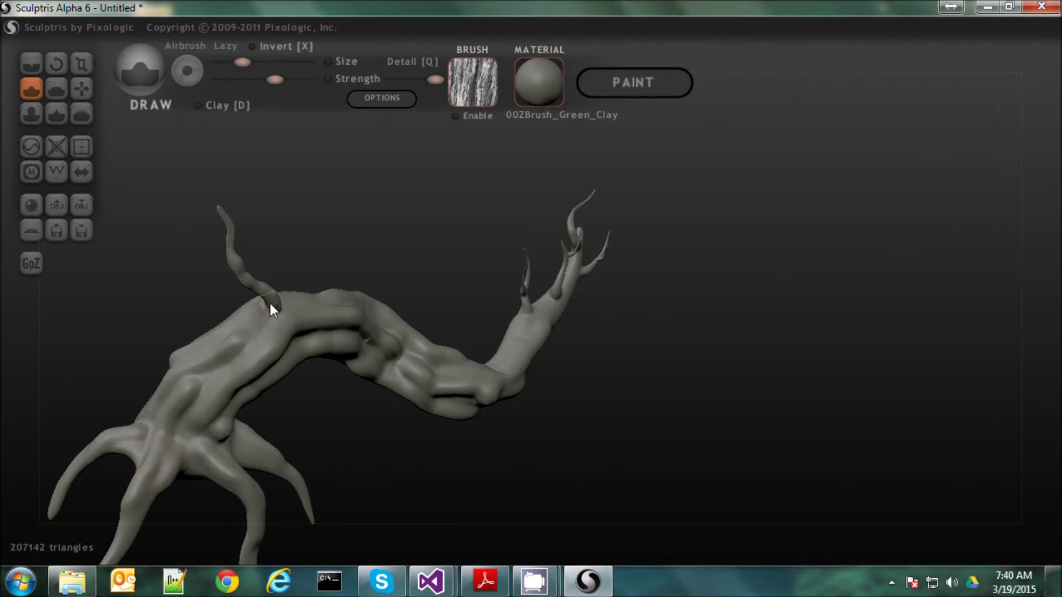
{"action": "left_click_drag", "start_coordinate": [271, 309], "coordinate": [241, 281]}
{"action": "left_click_drag", "start_coordinate": [301, 313], "coordinate": [402, 357]}
{"action": "right_click_drag", "start_coordinate": [407, 344], "coordinate": [372, 351]}
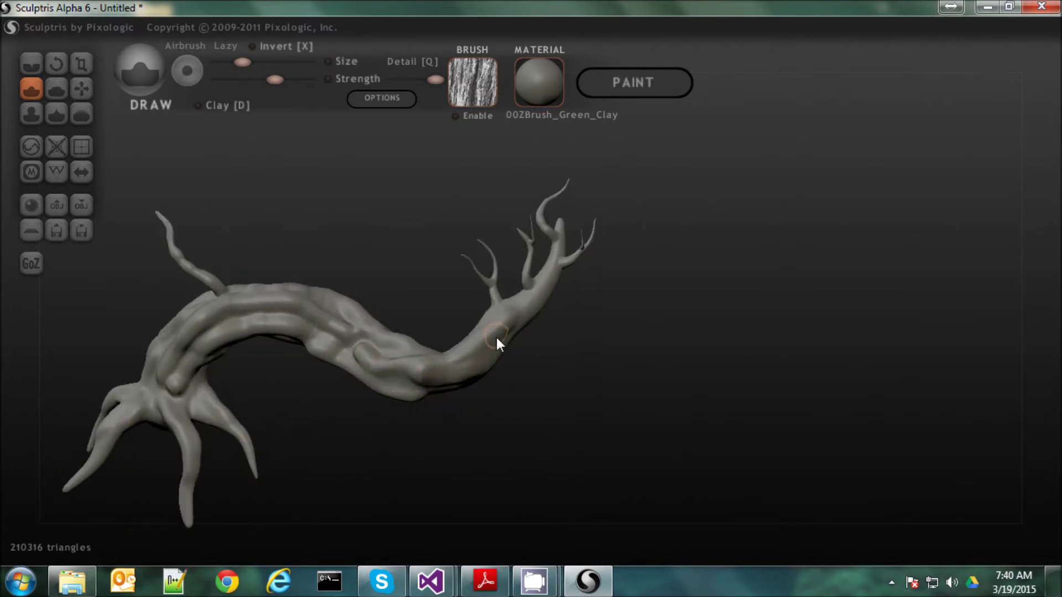
Draw ridges from the lower bend up the tapered end to the base of its branches
{"action": "scroll", "coordinate": [564, 299], "scroll_direction": "up", "scroll_amount": 3}
{"action": "mouse_move", "coordinate": [556, 294]}
{"action": "left_mouse_down"}
{"action": "mouse_move", "coordinate": [474, 360]}
{"action": "mouse_move", "coordinate": [543, 313]}
{"action": "mouse_move", "coordinate": [474, 395]}
{"action": "mouse_move", "coordinate": [441, 390]}
{"action": "left_mouse_up"}
{"action": "right_click_drag", "start_coordinate": [441, 391], "coordinate": [553, 409]}
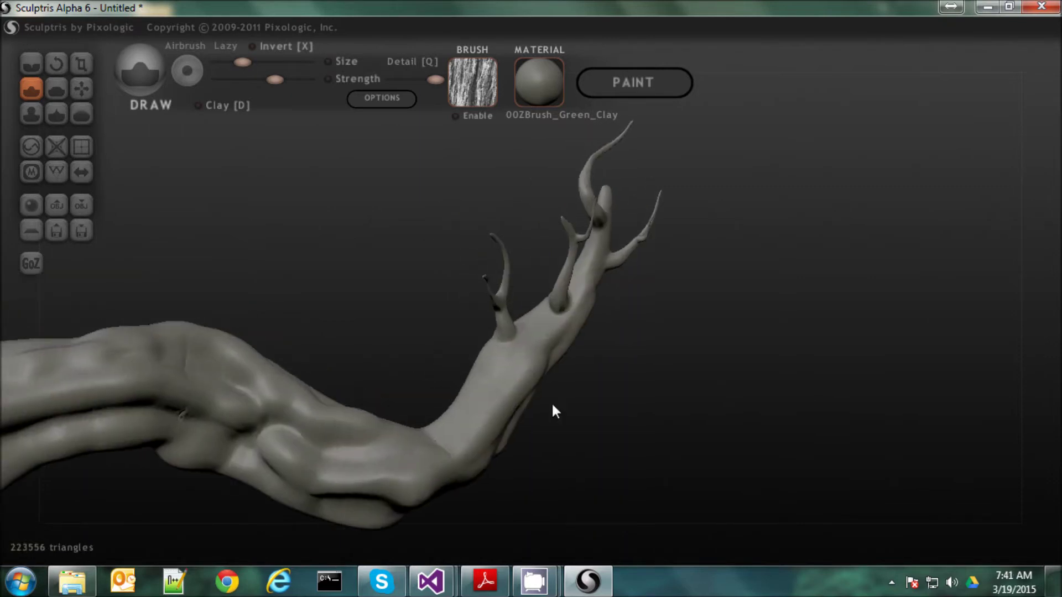
{"action": "mouse_move", "coordinate": [533, 343]}
{"action": "left_mouse_down"}
{"action": "mouse_move", "coordinate": [441, 438]}
{"action": "mouse_move", "coordinate": [474, 379]}
{"action": "mouse_move", "coordinate": [414, 430]}
{"action": "mouse_move", "coordinate": [327, 455]}
{"action": "left_mouse_up"}
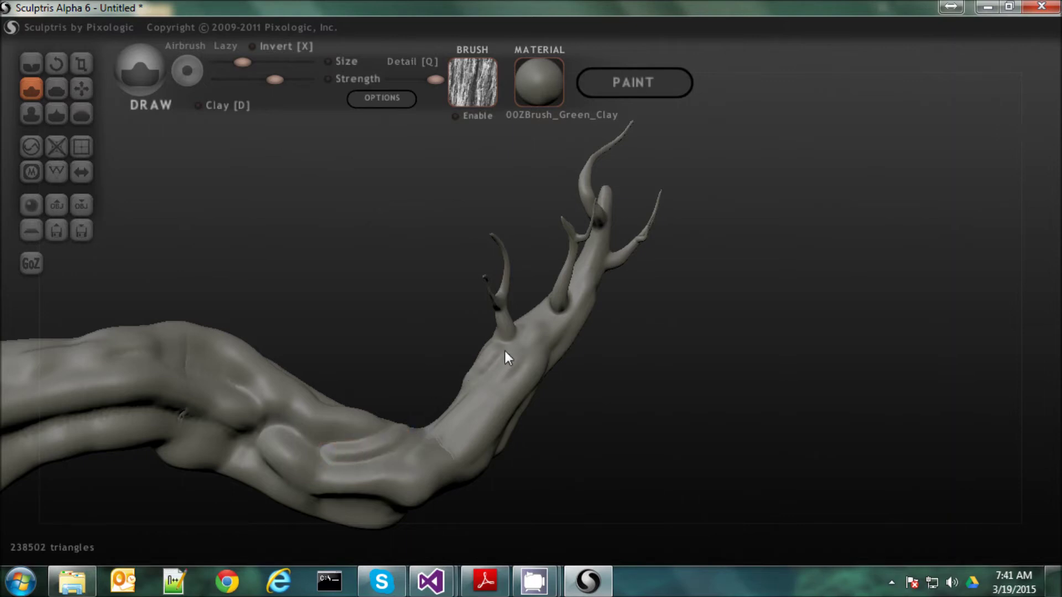
{"action": "left_click_drag", "start_coordinate": [530, 330], "coordinate": [546, 318]}
Continue the ridges around the outer side and underside of the tapered end
{"action": "mouse_move", "coordinate": [547, 317]}
{"action": "right_mouse_down"}
{"action": "mouse_move", "coordinate": [524, 301]}
{"action": "mouse_move", "coordinate": [524, 284]}
{"action": "mouse_move", "coordinate": [549, 251]}
{"action": "right_mouse_up"}
{"action": "mouse_move", "coordinate": [549, 250]}
{"action": "left_mouse_down"}
{"action": "mouse_move", "coordinate": [560, 201]}
{"action": "mouse_move", "coordinate": [545, 212]}
{"action": "mouse_move", "coordinate": [565, 191]}
{"action": "mouse_move", "coordinate": [550, 267]}
{"action": "left_mouse_up"}
{"action": "mouse_move", "coordinate": [549, 268]}
{"action": "right_mouse_down"}
{"action": "mouse_move", "coordinate": [530, 291]}
{"action": "mouse_move", "coordinate": [512, 281]}
{"action": "right_mouse_up"}
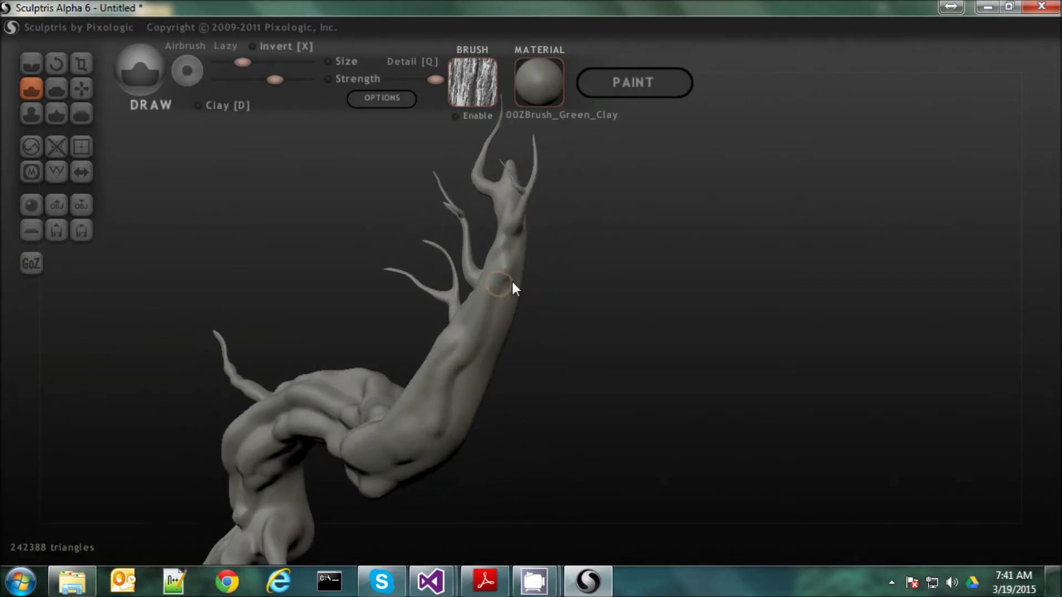
{"action": "mouse_move", "coordinate": [512, 296]}
{"action": "left_mouse_down"}
{"action": "mouse_move", "coordinate": [445, 444]}
{"action": "mouse_move", "coordinate": [454, 439]}
{"action": "left_mouse_up"}
{"action": "right_click_drag", "start_coordinate": [454, 439], "coordinate": [402, 437]}
{"action": "right_click_drag", "start_coordinate": [493, 430], "coordinate": [612, 437]}
{"action": "mouse_move", "coordinate": [394, 445]}
{"action": "left_mouse_down"}
{"action": "mouse_move", "coordinate": [394, 417]}
{"action": "mouse_move", "coordinate": [353, 433]}
{"action": "mouse_move", "coordinate": [339, 417]}
{"action": "left_mouse_up"}
{"action": "right_click_drag", "start_coordinate": [340, 416], "coordinate": [421, 408]}
{"action": "mouse_move", "coordinate": [421, 397]}
{"action": "left_mouse_down"}
{"action": "mouse_move", "coordinate": [373, 446]}
{"action": "mouse_move", "coordinate": [401, 427]}
{"action": "left_mouse_up"}
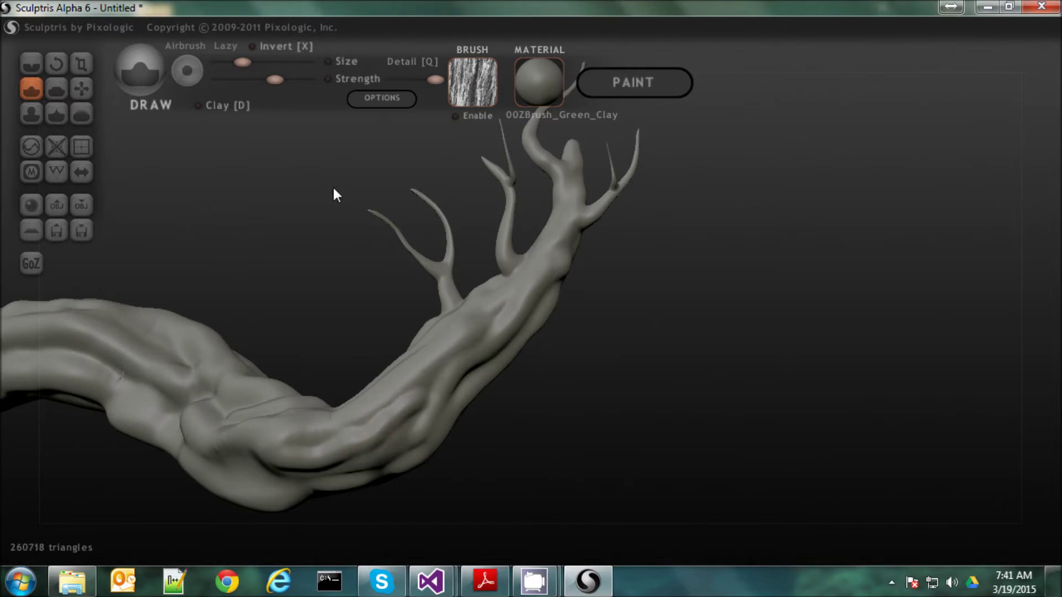
Make the Draw brush slightly larger and add short ridges on the side of the tapered end below the branches
{"action": "key", "text": "space"}
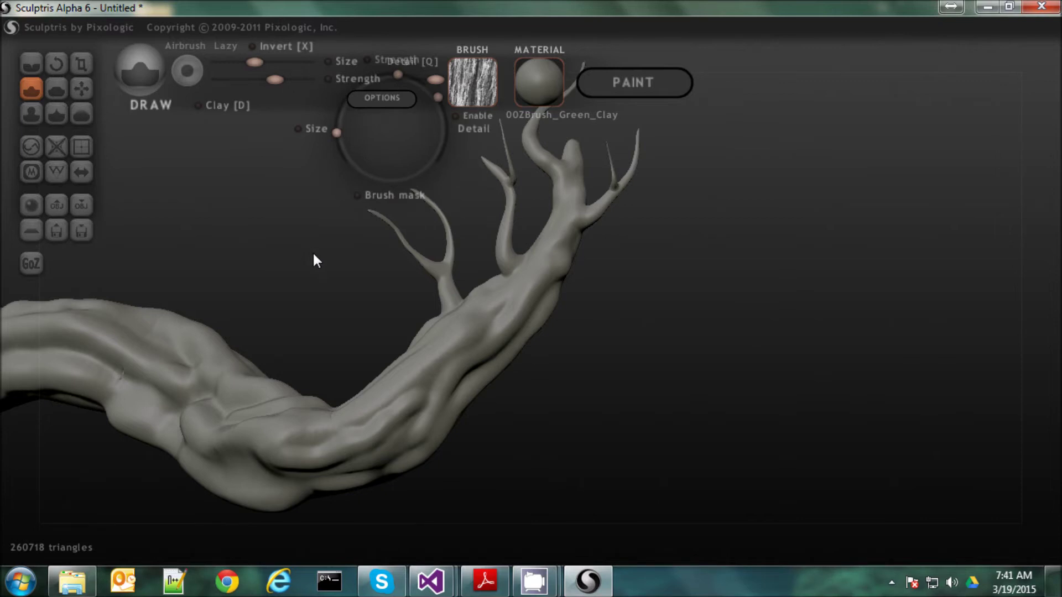
{"action": "mouse_move", "coordinate": [366, 137]}
{"action": "left_click_drag", "start_coordinate": [332, 50], "coordinate": [337, 68]}
{"action": "key", "text": "space"}
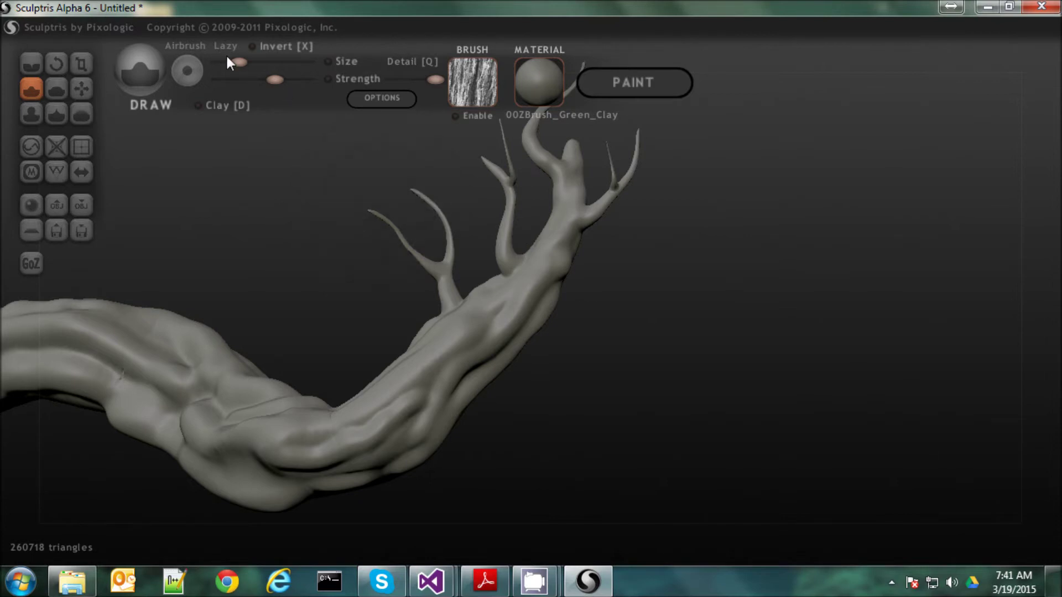
{"action": "left_click_drag", "start_coordinate": [241, 61], "coordinate": [252, 62]}
{"action": "scroll", "coordinate": [458, 374], "scroll_direction": "up", "scroll_amount": 5}
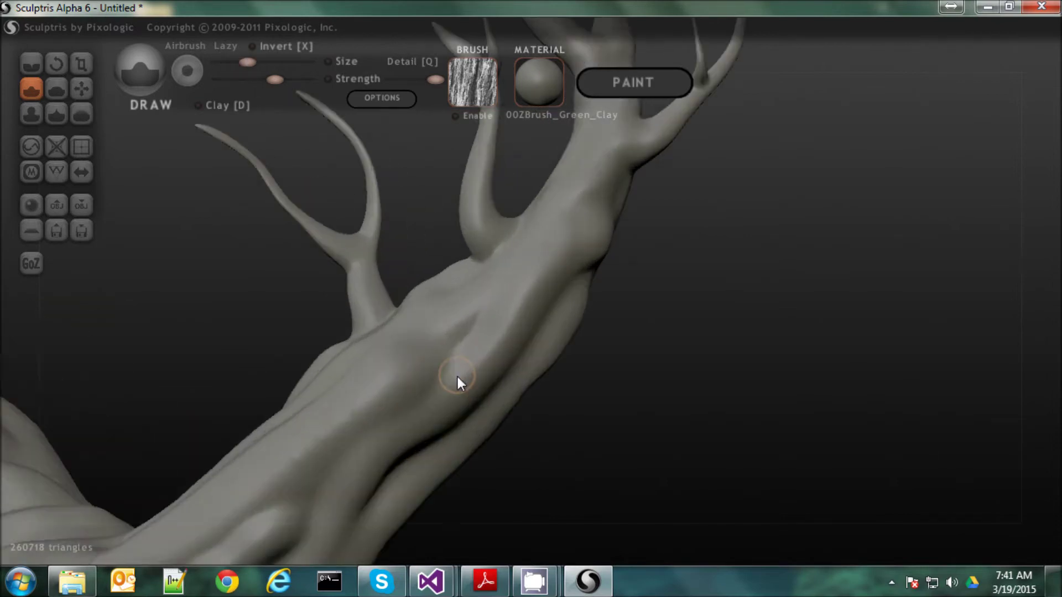
{"action": "left_click", "coordinate": [494, 298]}
{"action": "mouse_move", "coordinate": [467, 362]}
{"action": "left_mouse_down"}
{"action": "mouse_move", "coordinate": [337, 464]}
{"action": "mouse_move", "coordinate": [491, 339]}
{"action": "mouse_move", "coordinate": [510, 279]}
{"action": "mouse_move", "coordinate": [586, 191]}
{"action": "mouse_move", "coordinate": [610, 143]}
{"action": "mouse_move", "coordinate": [538, 284]}
{"action": "mouse_move", "coordinate": [469, 387]}
{"action": "left_mouse_up"}
Fill the smooth upper face of the tapered end with ridges running from the bend up between the branches
{"action": "scroll", "coordinate": [529, 334], "scroll_direction": "down", "scroll_amount": 3}
{"action": "mouse_move", "coordinate": [529, 334]}
{"action": "right_mouse_down"}
{"action": "mouse_move", "coordinate": [509, 366]}
{"action": "mouse_move", "coordinate": [560, 376]}
{"action": "mouse_move", "coordinate": [558, 362]}
{"action": "right_mouse_up"}
{"action": "mouse_move", "coordinate": [474, 348]}
{"action": "left_mouse_down"}
{"action": "mouse_move", "coordinate": [436, 424]}
{"action": "mouse_move", "coordinate": [325, 514]}
{"action": "mouse_move", "coordinate": [462, 431]}
{"action": "left_mouse_up"}
{"action": "right_click_drag", "start_coordinate": [413, 408], "coordinate": [408, 400]}
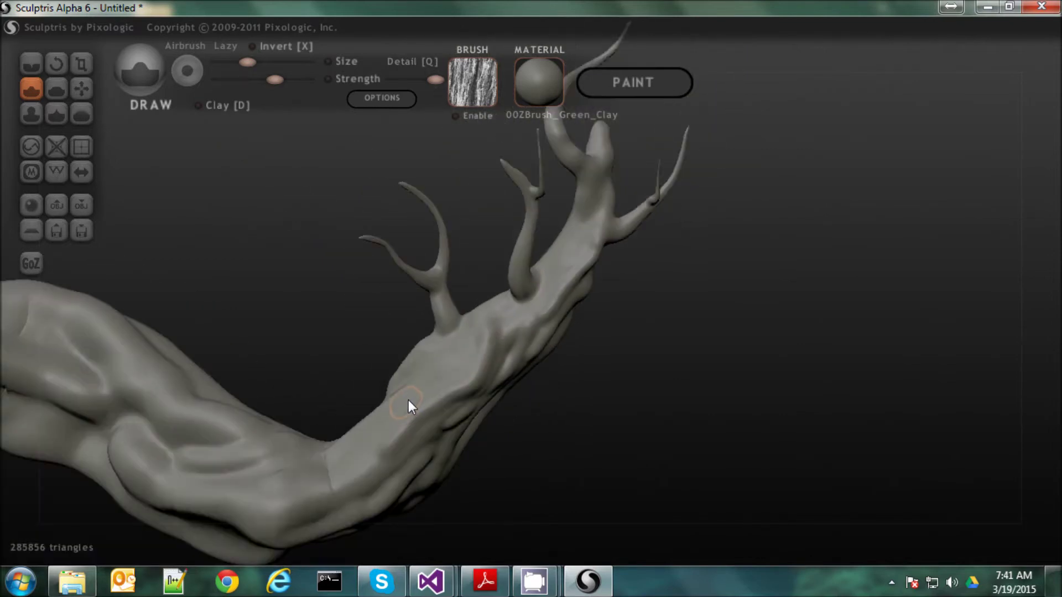
{"action": "mouse_move", "coordinate": [368, 453]}
{"action": "left_mouse_down"}
{"action": "mouse_move", "coordinate": [301, 483]}
{"action": "mouse_move", "coordinate": [348, 450]}
{"action": "mouse_move", "coordinate": [298, 488]}
{"action": "mouse_move", "coordinate": [356, 482]}
{"action": "mouse_move", "coordinate": [280, 507]}
{"action": "mouse_move", "coordinate": [535, 312]}
{"action": "mouse_move", "coordinate": [521, 235]}
{"action": "left_mouse_up"}
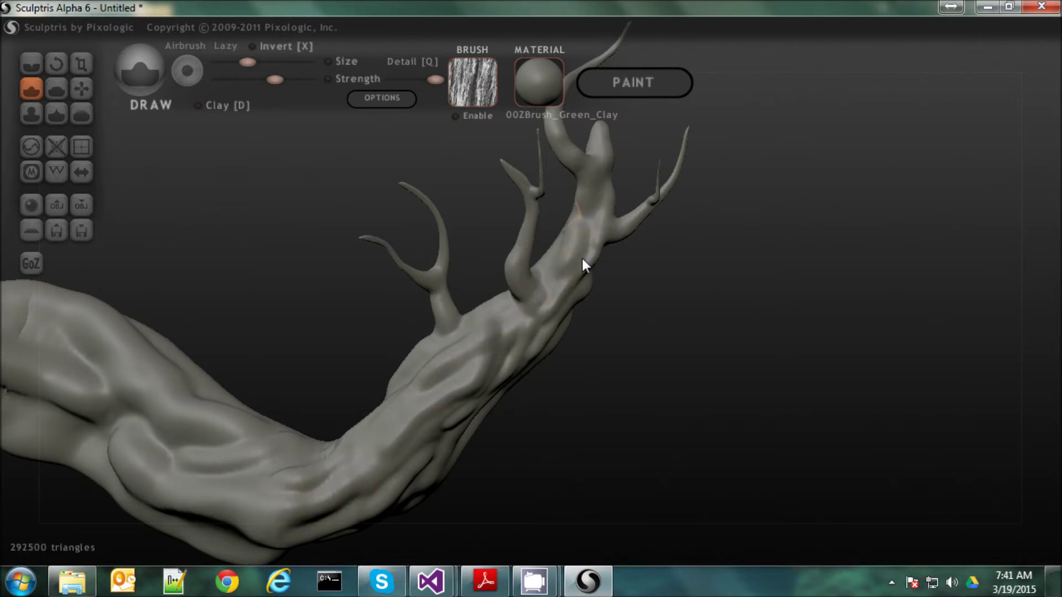
Draw ridges and knots on the two branches nearest the bend, including both twigs of the forked one
{"action": "scroll", "coordinate": [565, 261], "scroll_direction": "up", "scroll_amount": 5}
{"action": "mouse_move", "coordinate": [516, 233]}
{"action": "left_mouse_down"}
{"action": "mouse_move", "coordinate": [510, 274]}
{"action": "mouse_move", "coordinate": [525, 304]}
{"action": "mouse_move", "coordinate": [491, 277]}
{"action": "mouse_move", "coordinate": [491, 183]}
{"action": "mouse_move", "coordinate": [543, 135]}
{"action": "left_mouse_up"}
{"action": "mouse_move", "coordinate": [337, 252]}
{"action": "left_mouse_down"}
{"action": "mouse_move", "coordinate": [306, 278]}
{"action": "mouse_move", "coordinate": [403, 300]}
{"action": "mouse_move", "coordinate": [344, 243]}
{"action": "mouse_move", "coordinate": [360, 360]}
{"action": "mouse_move", "coordinate": [303, 318]}
{"action": "mouse_move", "coordinate": [303, 293]}
{"action": "mouse_move", "coordinate": [214, 240]}
{"action": "left_mouse_up"}
{"action": "mouse_move", "coordinate": [337, 221]}
{"action": "left_mouse_down"}
{"action": "mouse_move", "coordinate": [319, 162]}
{"action": "mouse_move", "coordinate": [335, 128]}
{"action": "mouse_move", "coordinate": [350, 190]}
{"action": "left_mouse_up"}
{"action": "mouse_move", "coordinate": [354, 260]}
{"action": "left_mouse_down"}
{"action": "mouse_move", "coordinate": [298, 268]}
{"action": "mouse_move", "coordinate": [182, 192]}
{"action": "left_mouse_up"}
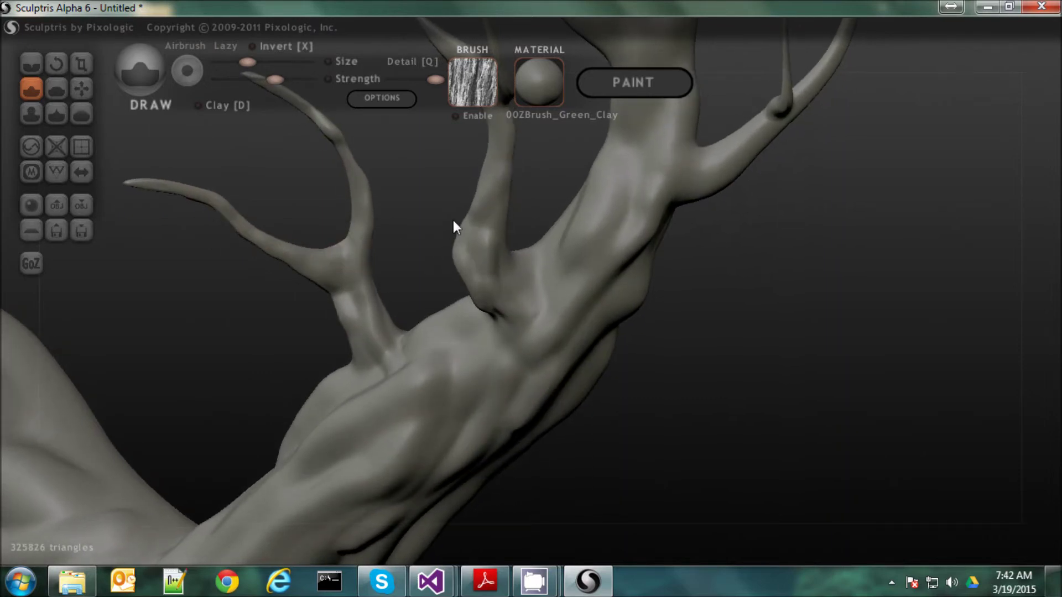
Add ridges where the outermost branch joins the tapered end and over the nearby surfaces
{"action": "left_click", "coordinate": [687, 164]}
{"action": "mouse_move", "coordinate": [687, 164]}
{"action": "left_mouse_down"}
{"action": "mouse_move", "coordinate": [690, 277]}
{"action": "mouse_move", "coordinate": [689, 170]}
{"action": "left_mouse_up"}
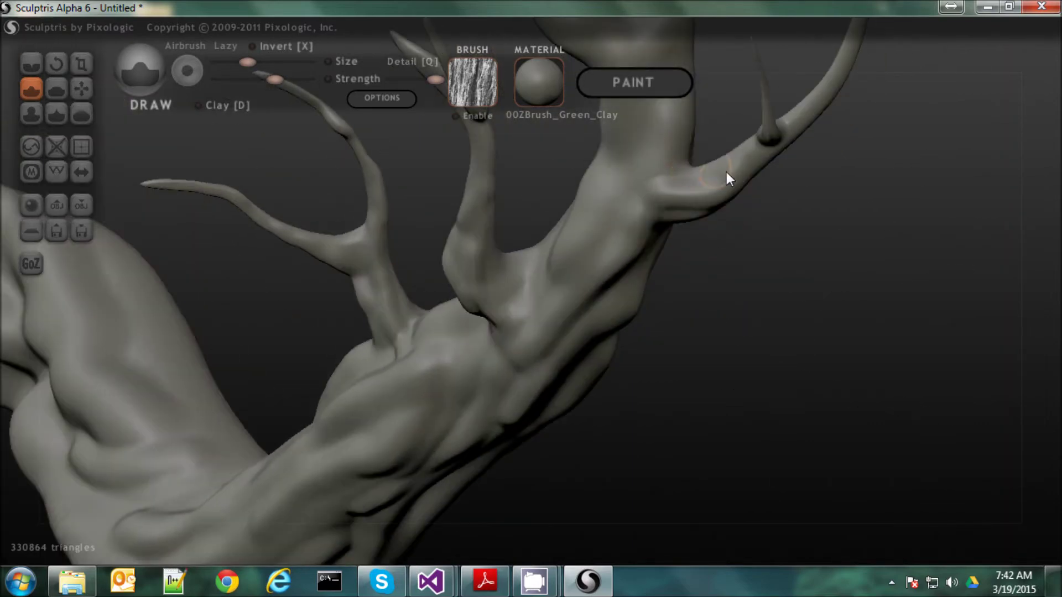
{"action": "mouse_move", "coordinate": [802, 241]}
{"action": "left_mouse_down"}
{"action": "mouse_move", "coordinate": [801, 381]}
{"action": "mouse_move", "coordinate": [663, 452]}
{"action": "left_mouse_up"}
{"action": "mouse_move", "coordinate": [623, 367]}
{"action": "left_mouse_down"}
{"action": "mouse_move", "coordinate": [612, 268]}
{"action": "mouse_move", "coordinate": [602, 359]}
{"action": "mouse_move", "coordinate": [576, 413]}
{"action": "mouse_move", "coordinate": [640, 369]}
{"action": "mouse_move", "coordinate": [640, 398]}
{"action": "mouse_move", "coordinate": [656, 199]}
{"action": "mouse_move", "coordinate": [632, 327]}
{"action": "mouse_move", "coordinate": [516, 218]}
{"action": "mouse_move", "coordinate": [585, 267]}
{"action": "mouse_move", "coordinate": [547, 220]}
{"action": "mouse_move", "coordinate": [530, 142]}
{"action": "mouse_move", "coordinate": [506, 180]}
{"action": "mouse_move", "coordinate": [529, 247]}
{"action": "mouse_move", "coordinate": [585, 312]}
{"action": "mouse_move", "coordinate": [589, 255]}
{"action": "mouse_move", "coordinate": [552, 228]}
{"action": "left_mouse_up"}
{"action": "mouse_move", "coordinate": [764, 369]}
{"action": "left_mouse_down"}
{"action": "mouse_move", "coordinate": [839, 287]}
{"action": "mouse_move", "coordinate": [716, 424]}
{"action": "mouse_move", "coordinate": [672, 437]}
{"action": "mouse_move", "coordinate": [649, 397]}
{"action": "mouse_move", "coordinate": [608, 397]}
{"action": "left_mouse_up"}
Add ridges over the trunk's middle and around the base of the lone thin branch
{"action": "scroll", "coordinate": [661, 393], "scroll_direction": "down", "scroll_amount": 6}
{"action": "scroll", "coordinate": [649, 397], "scroll_direction": "up", "scroll_amount": 2}
{"action": "mouse_move", "coordinate": [244, 395]}
{"action": "left_mouse_down"}
{"action": "mouse_move", "coordinate": [199, 443]}
{"action": "mouse_move", "coordinate": [330, 379]}
{"action": "mouse_move", "coordinate": [253, 449]}
{"action": "mouse_move", "coordinate": [224, 447]}
{"action": "mouse_move", "coordinate": [287, 410]}
{"action": "mouse_move", "coordinate": [602, 339]}
{"action": "mouse_move", "coordinate": [1013, 324]}
{"action": "mouse_move", "coordinate": [412, 397]}
{"action": "mouse_move", "coordinate": [476, 417]}
{"action": "mouse_move", "coordinate": [380, 410]}
{"action": "mouse_move", "coordinate": [227, 443]}
{"action": "mouse_move", "coordinate": [181, 468]}
{"action": "left_mouse_up"}
{"action": "mouse_move", "coordinate": [570, 447]}
{"action": "left_mouse_down"}
{"action": "mouse_move", "coordinate": [493, 412]}
{"action": "mouse_move", "coordinate": [579, 499]}
{"action": "mouse_move", "coordinate": [426, 440]}
{"action": "mouse_move", "coordinate": [578, 379]}
{"action": "mouse_move", "coordinate": [518, 320]}
{"action": "mouse_move", "coordinate": [434, 310]}
{"action": "mouse_move", "coordinate": [571, 334]}
{"action": "mouse_move", "coordinate": [600, 396]}
{"action": "left_mouse_up"}
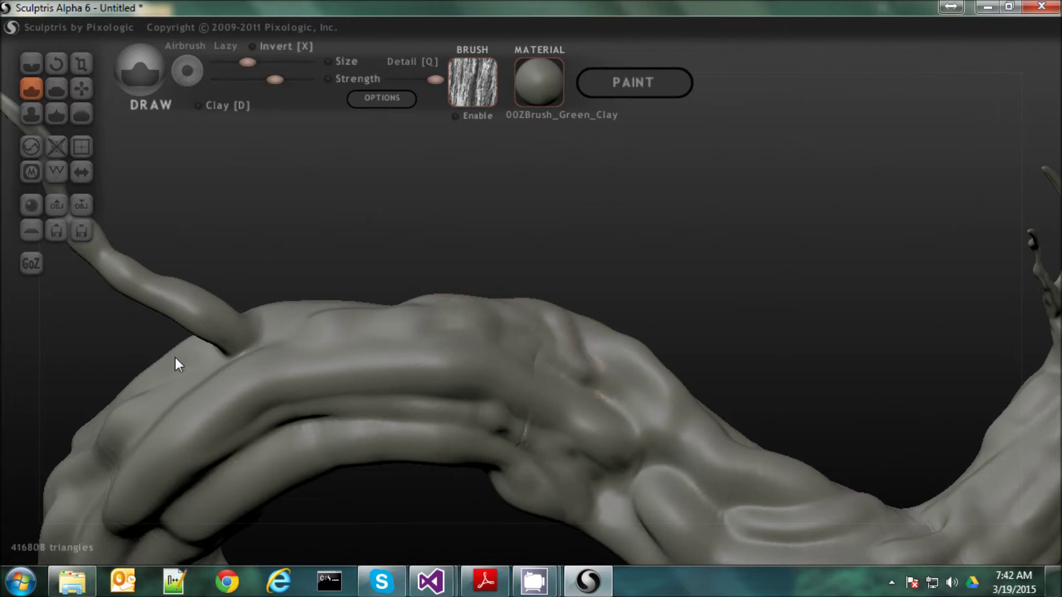
{"action": "mouse_move", "coordinate": [188, 362]}
{"action": "left_mouse_down"}
{"action": "mouse_move", "coordinate": [107, 400]}
{"action": "mouse_move", "coordinate": [78, 450]}
{"action": "mouse_move", "coordinate": [289, 325]}
{"action": "mouse_move", "coordinate": [194, 370]}
{"action": "mouse_move", "coordinate": [264, 347]}
{"action": "mouse_move", "coordinate": [92, 248]}
{"action": "left_mouse_up"}
{"action": "scroll", "coordinate": [243, 314], "scroll_direction": "down", "scroll_amount": 3}
{"action": "left_click_drag", "start_coordinate": [213, 259], "coordinate": [201, 236]}
{"action": "scroll", "coordinate": [218, 253], "scroll_direction": "down", "scroll_amount": 3}
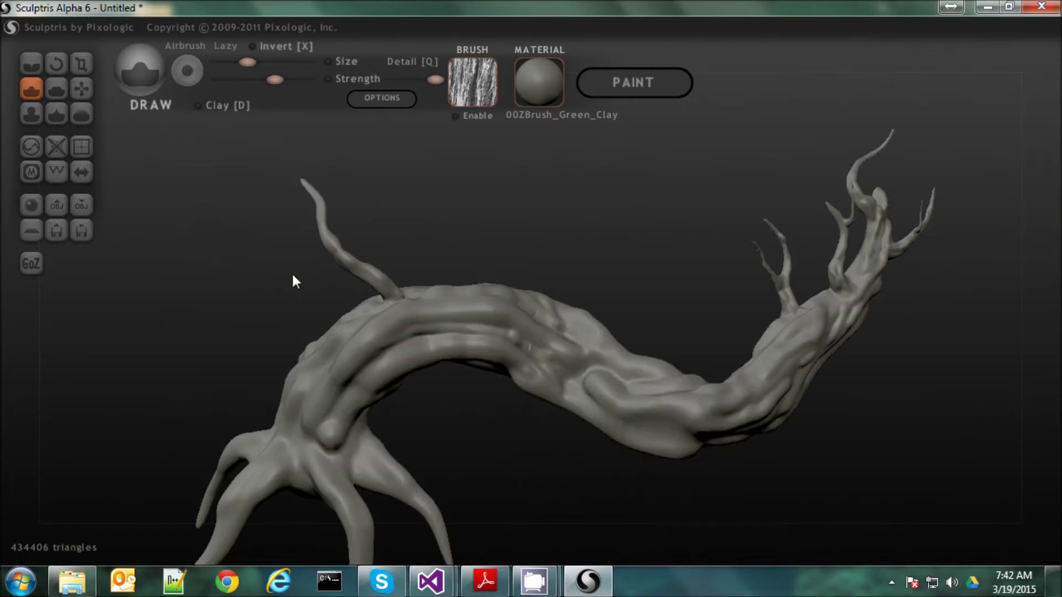
Enlarge the brush, raise its strength slightly, and smooth the ridges along the trunk down toward the roots
{"action": "scroll", "coordinate": [293, 281], "scroll_direction": "down", "scroll_amount": 5}
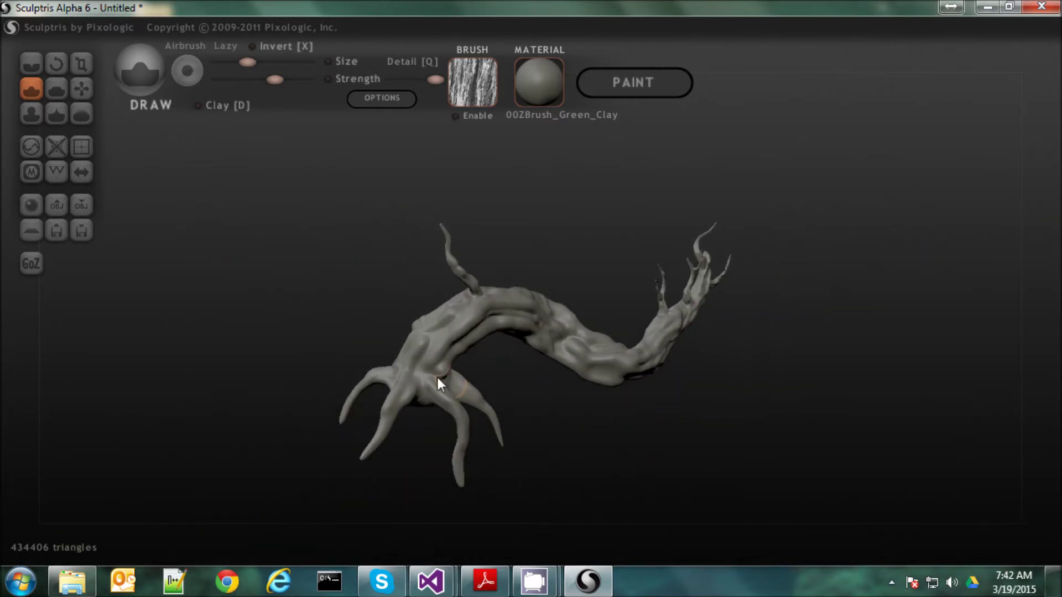
{"action": "scroll", "coordinate": [448, 353], "scroll_direction": "up", "scroll_amount": 4}
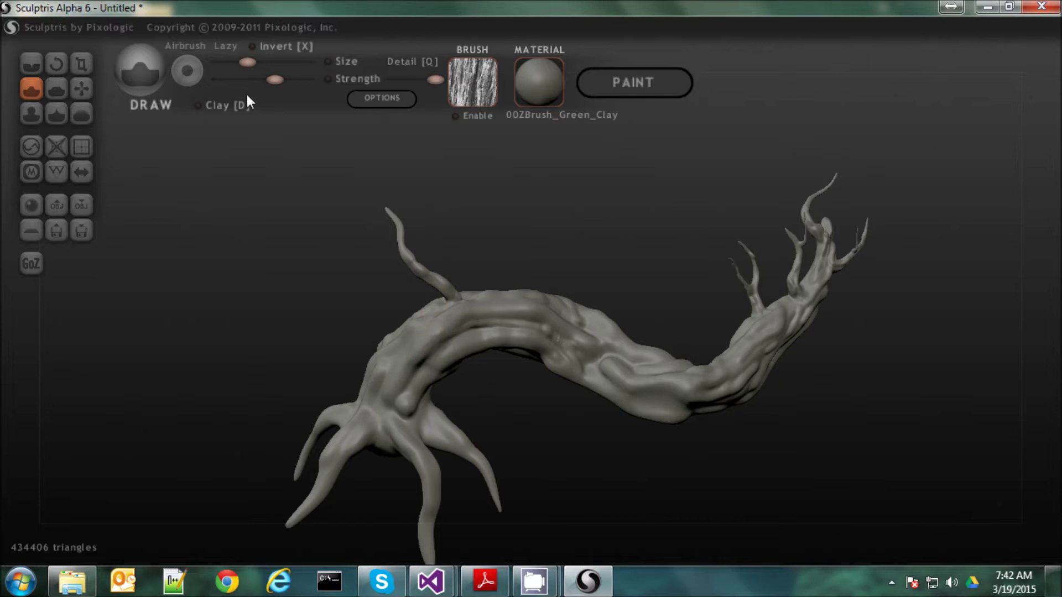
{"action": "left_click_drag", "start_coordinate": [245, 62], "coordinate": [274, 63]}
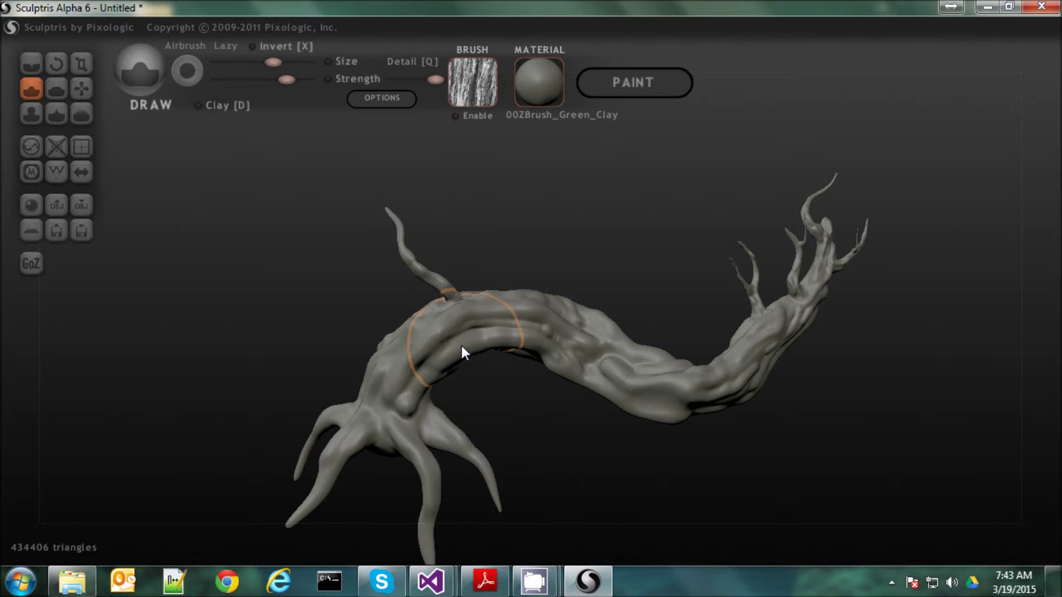
{"action": "mouse_move", "coordinate": [461, 333]}
{"action": "left_mouse_down"}
{"action": "mouse_move", "coordinate": [476, 324]}
{"action": "mouse_move", "coordinate": [415, 386]}
{"action": "left_mouse_up"}
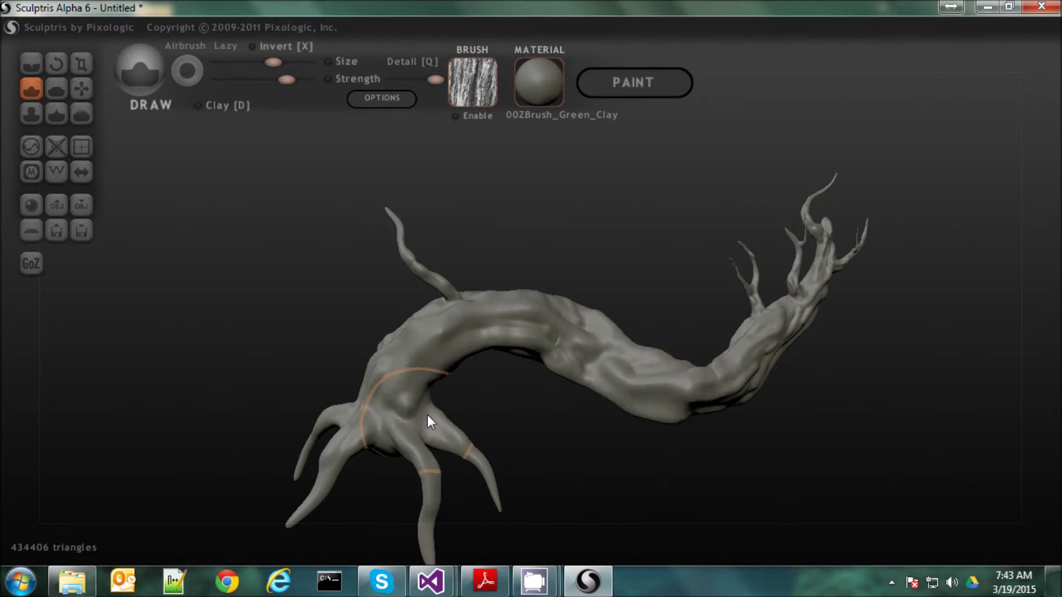
Raise a small round bump on the trunk below the lone thin branch using a smaller, airbrushed Draw brush
{"action": "scroll", "coordinate": [383, 341], "scroll_direction": "down", "scroll_amount": 2}
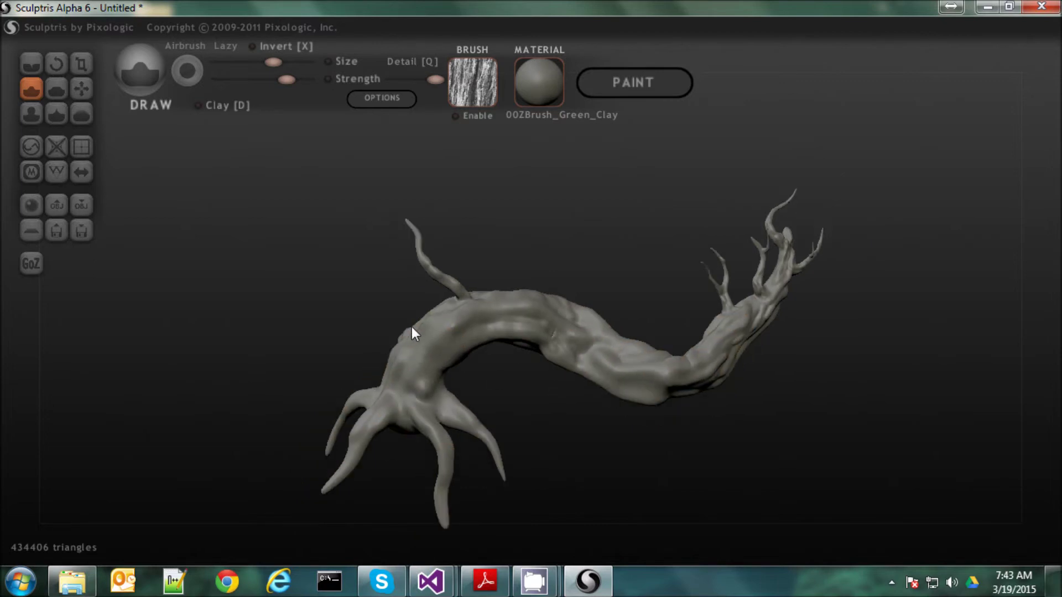
{"action": "scroll", "coordinate": [411, 331], "scroll_direction": "up", "scroll_amount": 2}
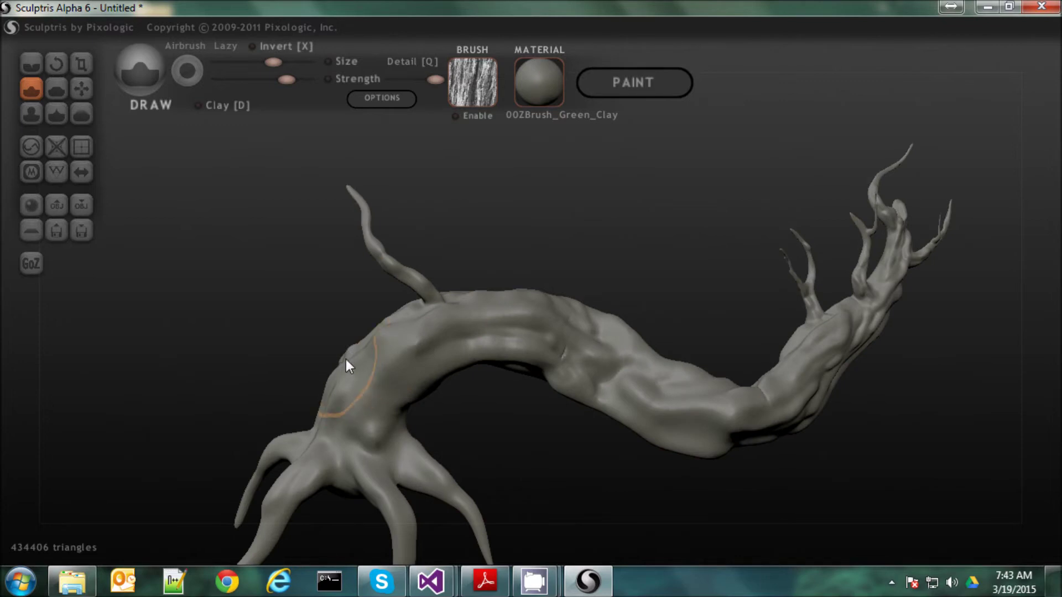
{"action": "left_click", "coordinate": [31, 90]}
{"action": "scroll", "coordinate": [369, 367], "scroll_direction": "up", "scroll_amount": 2}
{"action": "scroll", "coordinate": [403, 403], "scroll_direction": "down", "scroll_amount": 2}
{"action": "left_click_drag", "start_coordinate": [267, 62], "coordinate": [244, 62]}
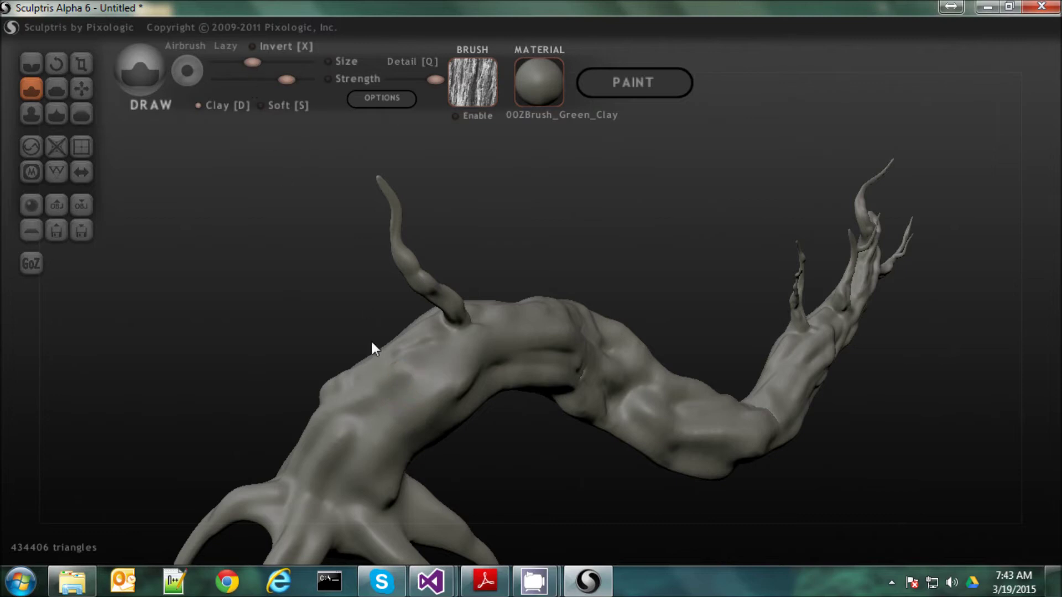
{"action": "left_click", "coordinate": [402, 381]}
{"action": "left_click", "coordinate": [400, 376]}
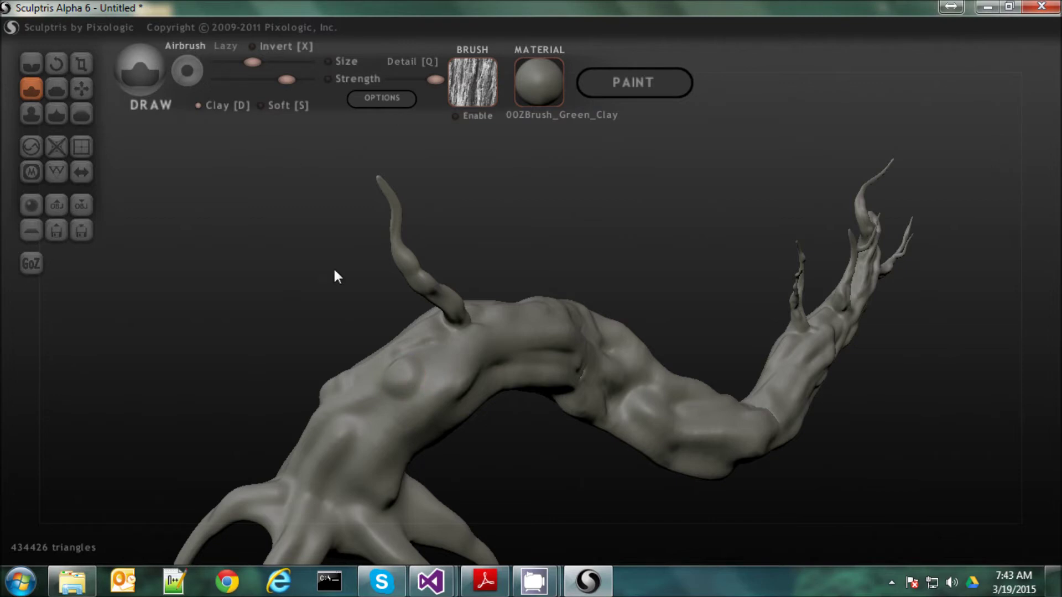
Build the bump up into a protruding round knob, switching Clay off for the Draw brush
{"action": "left_click_drag", "start_coordinate": [401, 371], "coordinate": [400, 390]}
{"action": "right_click_drag", "start_coordinate": [401, 389], "coordinate": [410, 359]}
{"action": "left_click_drag", "start_coordinate": [410, 359], "coordinate": [405, 360]}
{"action": "left_click", "coordinate": [201, 107]}
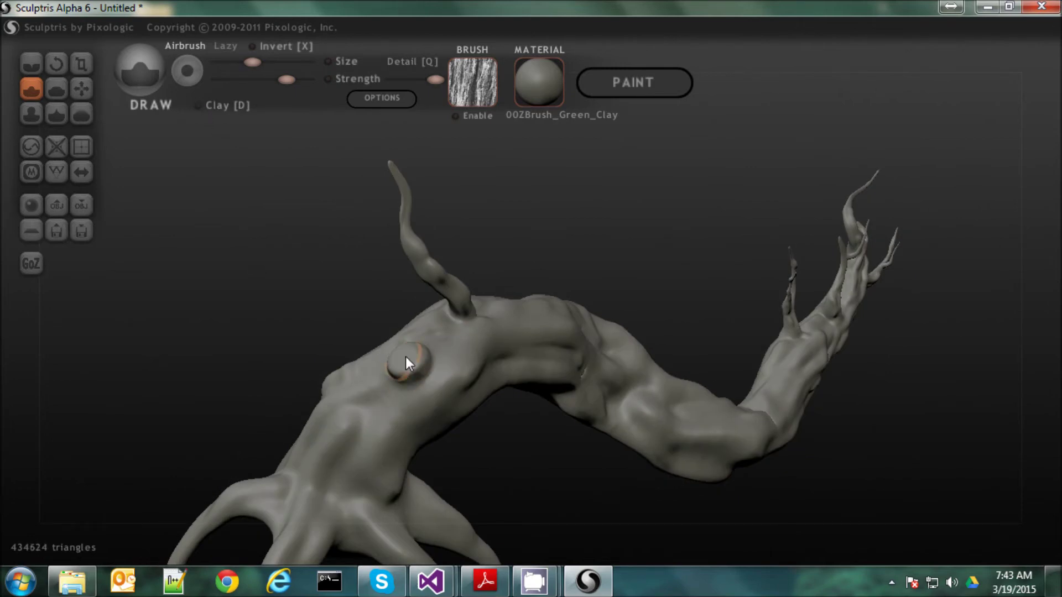
{"action": "left_click_drag", "start_coordinate": [407, 359], "coordinate": [408, 360]}
{"action": "mouse_move", "coordinate": [422, 356]}
{"action": "right_mouse_down"}
{"action": "mouse_move", "coordinate": [389, 339]}
{"action": "mouse_move", "coordinate": [438, 370]}
{"action": "mouse_move", "coordinate": [446, 393]}
{"action": "mouse_move", "coordinate": [433, 415]}
{"action": "mouse_move", "coordinate": [498, 316]}
{"action": "mouse_move", "coordinate": [454, 346]}
{"action": "right_mouse_up"}
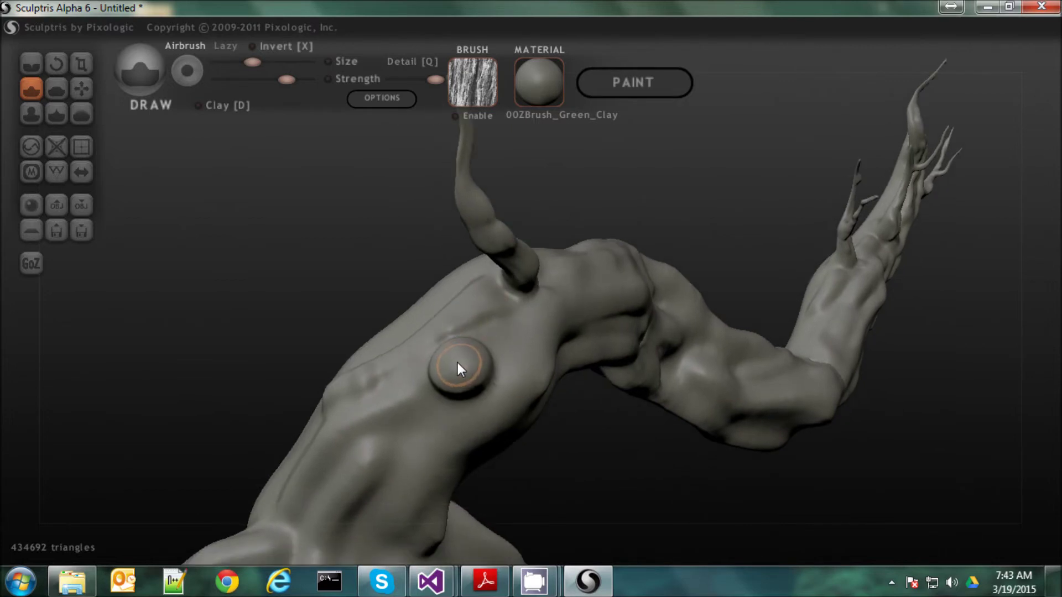
Carve a hollow into the centre of the knob, leaving a raised rim around it
{"action": "mouse_move", "coordinate": [457, 363]}
{"action": "left_mouse_down"}
{"action": "mouse_move", "coordinate": [472, 369]}
{"action": "mouse_move", "coordinate": [453, 369]}
{"action": "mouse_move", "coordinate": [463, 368]}
{"action": "left_mouse_up"}
{"action": "mouse_move", "coordinate": [463, 368]}
{"action": "right_mouse_down"}
{"action": "mouse_move", "coordinate": [447, 373]}
{"action": "mouse_move", "coordinate": [410, 354]}
{"action": "mouse_move", "coordinate": [396, 333]}
{"action": "mouse_move", "coordinate": [475, 358]}
{"action": "mouse_move", "coordinate": [461, 392]}
{"action": "mouse_move", "coordinate": [426, 353]}
{"action": "right_mouse_up"}
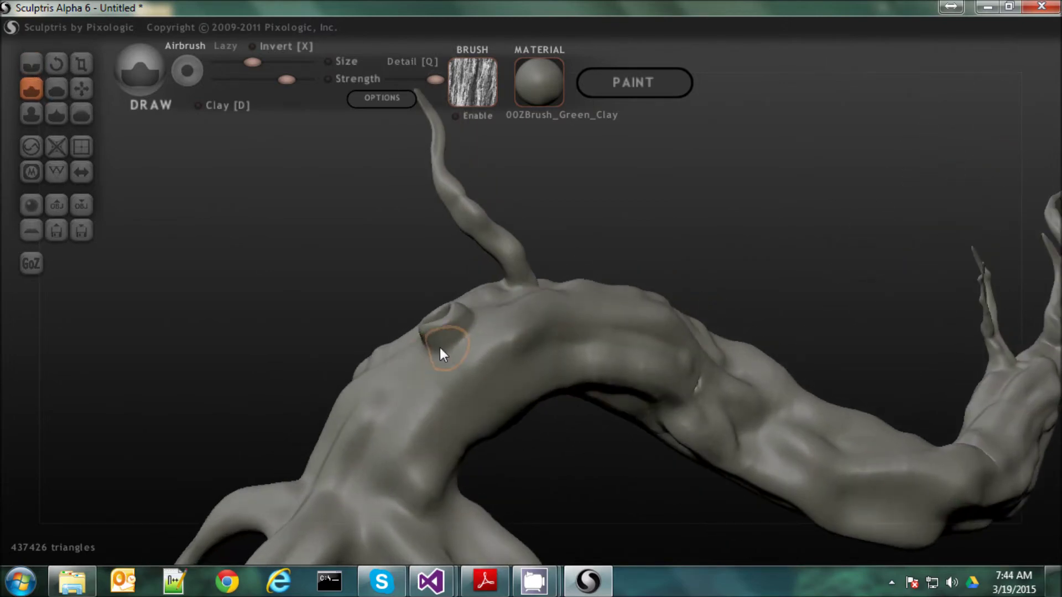
{"action": "mouse_move", "coordinate": [430, 340]}
{"action": "left_mouse_down"}
{"action": "mouse_move", "coordinate": [364, 379]}
{"action": "mouse_move", "coordinate": [456, 331]}
{"action": "mouse_move", "coordinate": [464, 314]}
{"action": "mouse_move", "coordinate": [532, 312]}
{"action": "mouse_move", "coordinate": [416, 357]}
{"action": "mouse_move", "coordinate": [440, 369]}
{"action": "left_mouse_up"}
{"action": "right_click_drag", "start_coordinate": [440, 369], "coordinate": [484, 362]}
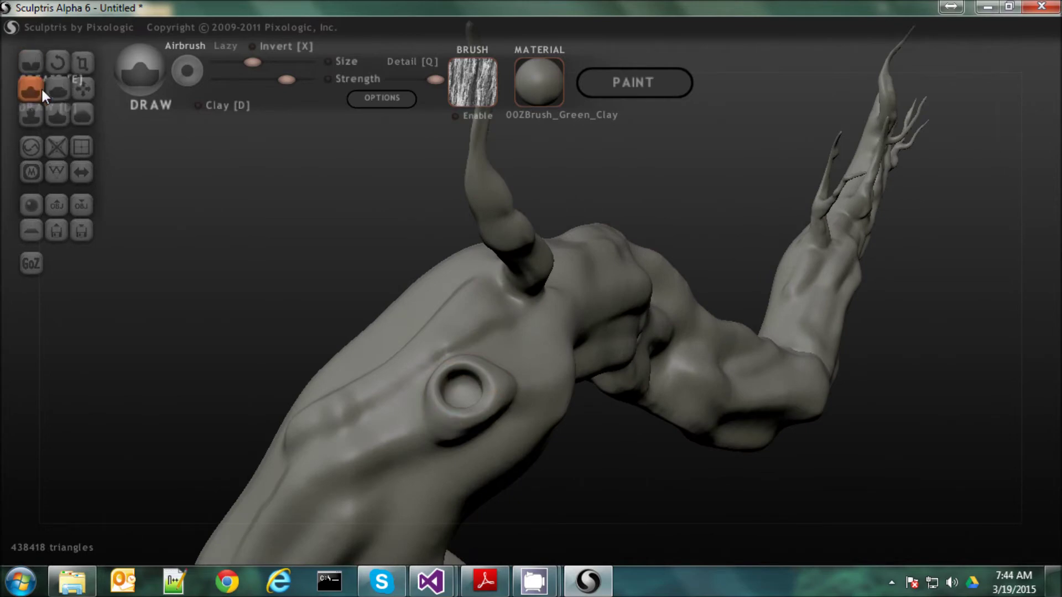
Sharpen the rim of the hollow knob with the Pinch brush
{"action": "left_click", "coordinate": [53, 114]}
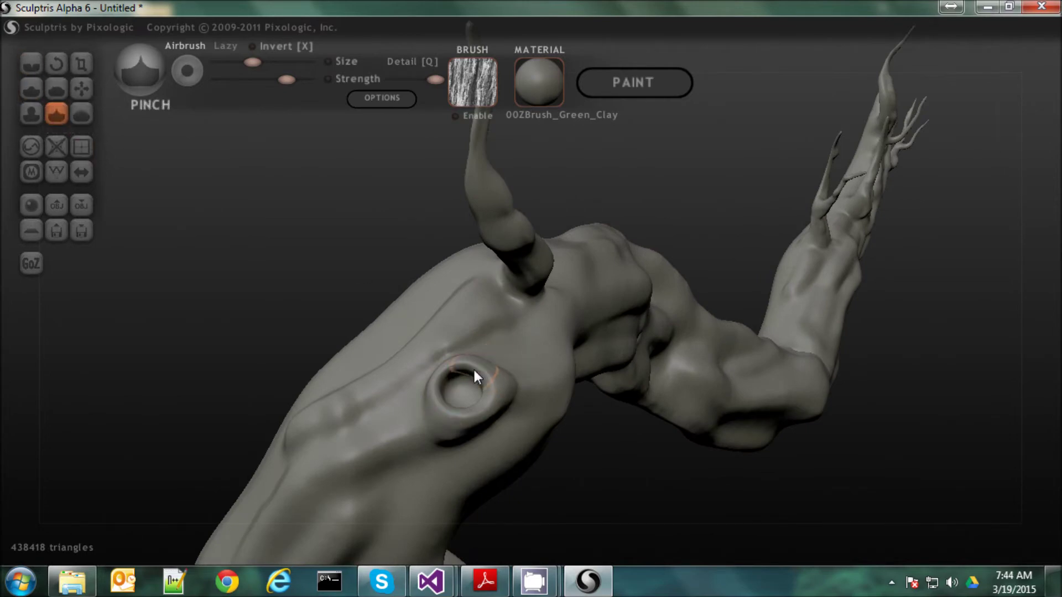
{"action": "mouse_move", "coordinate": [463, 373]}
{"action": "left_mouse_down"}
{"action": "mouse_move", "coordinate": [447, 407]}
{"action": "mouse_move", "coordinate": [476, 415]}
{"action": "mouse_move", "coordinate": [494, 386]}
{"action": "mouse_move", "coordinate": [480, 396]}
{"action": "left_mouse_up"}
{"action": "right_click_drag", "start_coordinate": [480, 396], "coordinate": [358, 278]}
Pull the rim of the hollow knob into an uneven, pointed shape with the Grab brush
{"action": "left_click", "coordinate": [81, 88]}
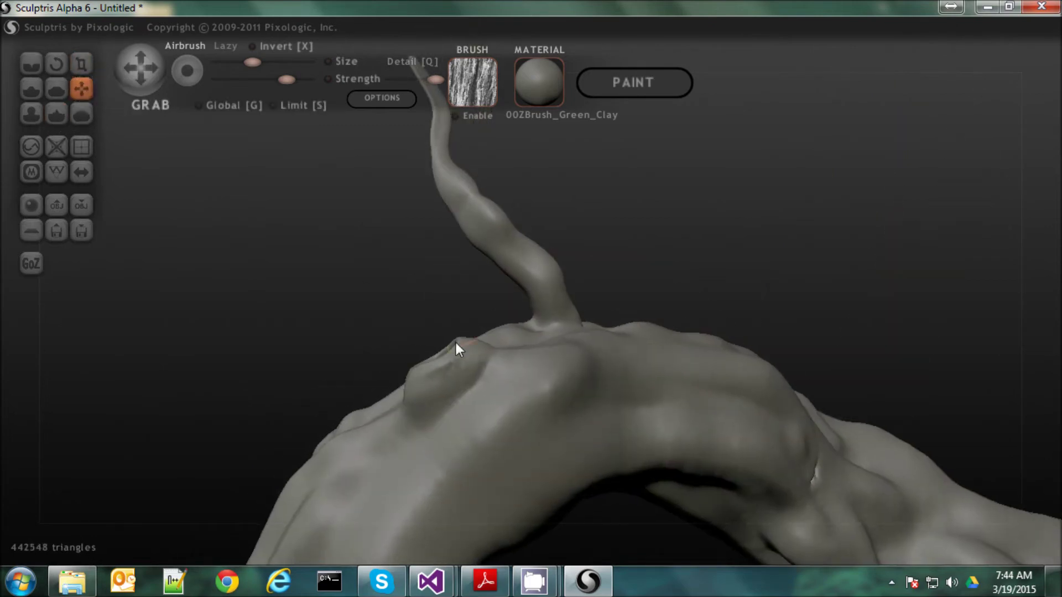
{"action": "mouse_move", "coordinate": [453, 346]}
{"action": "left_mouse_down"}
{"action": "mouse_move", "coordinate": [450, 334]}
{"action": "mouse_move", "coordinate": [419, 369]}
{"action": "mouse_move", "coordinate": [433, 370]}
{"action": "left_mouse_up"}
{"action": "right_click_drag", "start_coordinate": [433, 370], "coordinate": [440, 355]}
{"action": "left_click_drag", "start_coordinate": [428, 352], "coordinate": [423, 350]}
{"action": "mouse_move", "coordinate": [423, 350]}
{"action": "right_mouse_down"}
{"action": "mouse_move", "coordinate": [476, 410]}
{"action": "mouse_move", "coordinate": [545, 452]}
{"action": "mouse_move", "coordinate": [490, 407]}
{"action": "mouse_move", "coordinate": [471, 372]}
{"action": "mouse_move", "coordinate": [455, 416]}
{"action": "mouse_move", "coordinate": [431, 415]}
{"action": "mouse_move", "coordinate": [586, 384]}
{"action": "mouse_move", "coordinate": [618, 348]}
{"action": "right_mouse_up"}
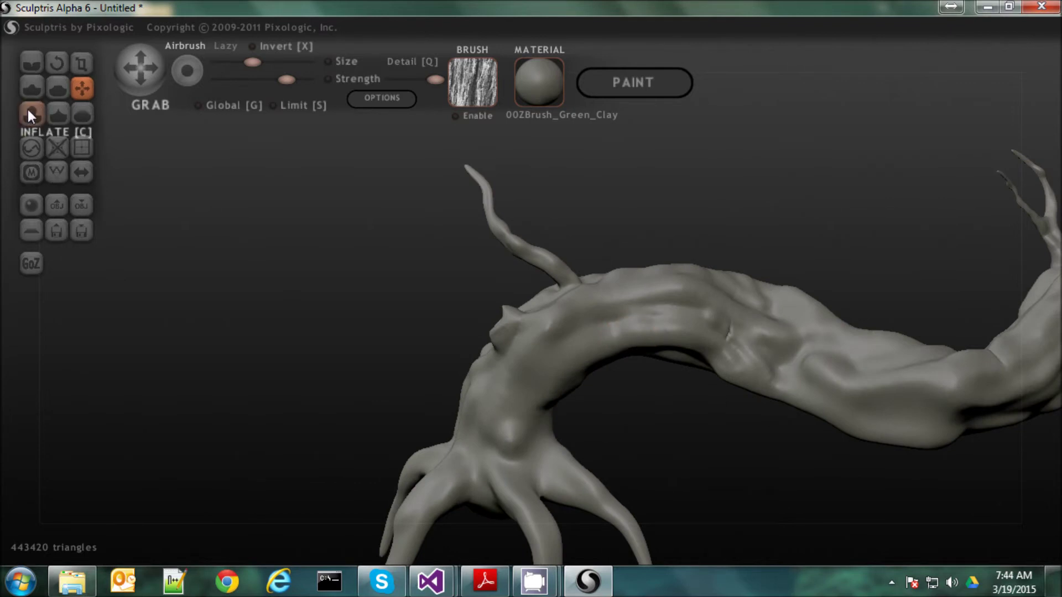
Draw a second knob on the trunk just above the inside of the arch and hollow out its centre
{"action": "left_click", "coordinate": [31, 88]}
{"action": "right_click_drag", "start_coordinate": [624, 360], "coordinate": [696, 347]}
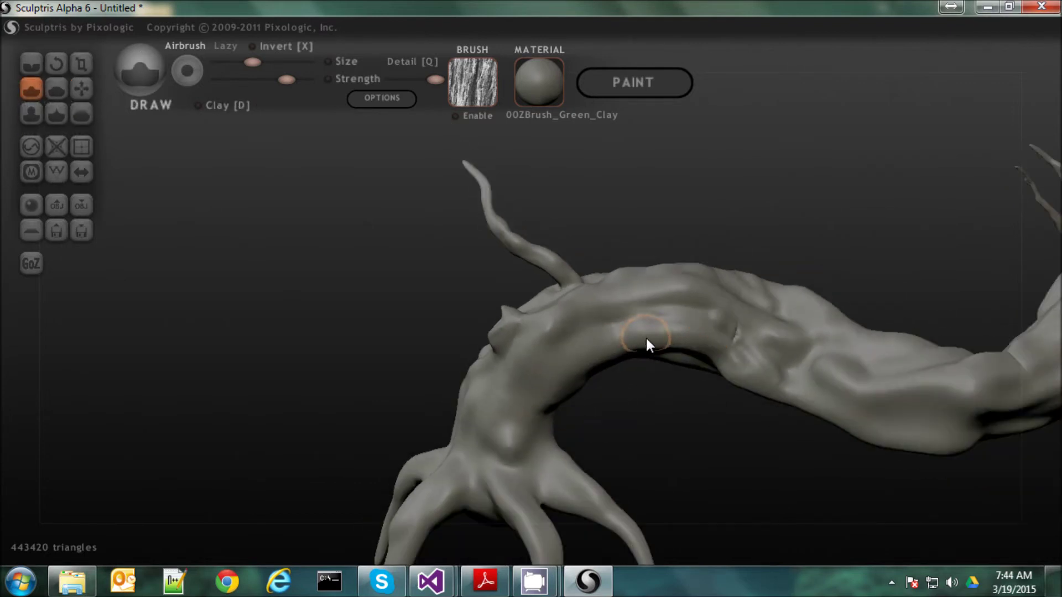
{"action": "left_click_drag", "start_coordinate": [646, 339], "coordinate": [649, 339]}
{"action": "scroll", "coordinate": [649, 339], "scroll_direction": "up", "scroll_amount": 3}
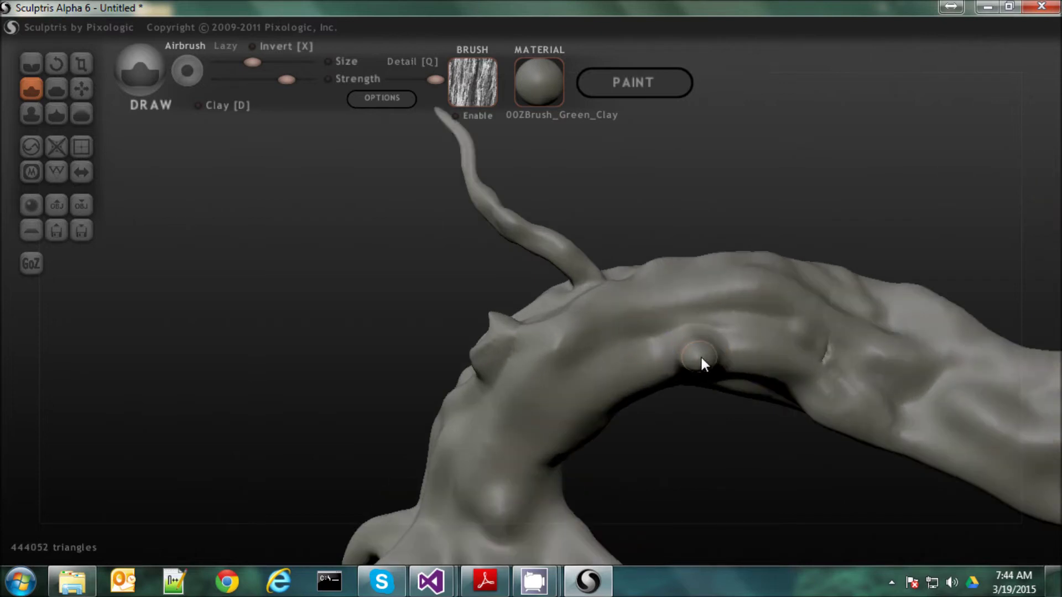
{"action": "left_click_drag", "start_coordinate": [698, 354], "coordinate": [740, 419]}
{"action": "mouse_move", "coordinate": [785, 414]}
{"action": "left_mouse_down"}
{"action": "mouse_move", "coordinate": [808, 398]}
{"action": "mouse_move", "coordinate": [745, 367]}
{"action": "mouse_move", "coordinate": [592, 381]}
{"action": "mouse_move", "coordinate": [618, 399]}
{"action": "mouse_move", "coordinate": [697, 405]}
{"action": "mouse_move", "coordinate": [715, 372]}
{"action": "mouse_move", "coordinate": [716, 308]}
{"action": "mouse_move", "coordinate": [774, 282]}
{"action": "left_mouse_up"}
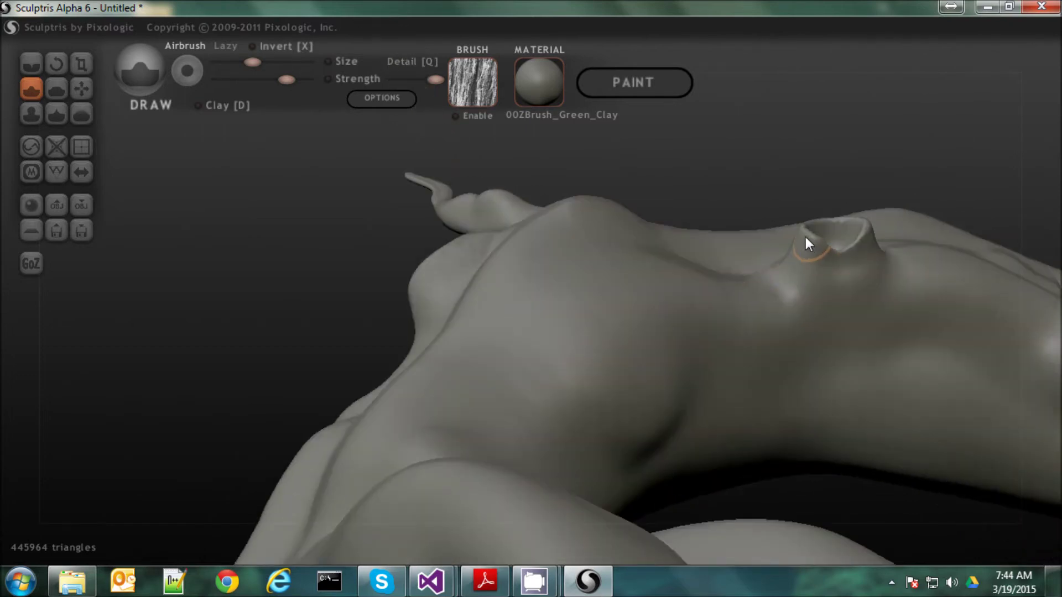
Reshape the rim of the second hollow knob with the Grab brush
{"action": "left_click", "coordinate": [81, 89]}
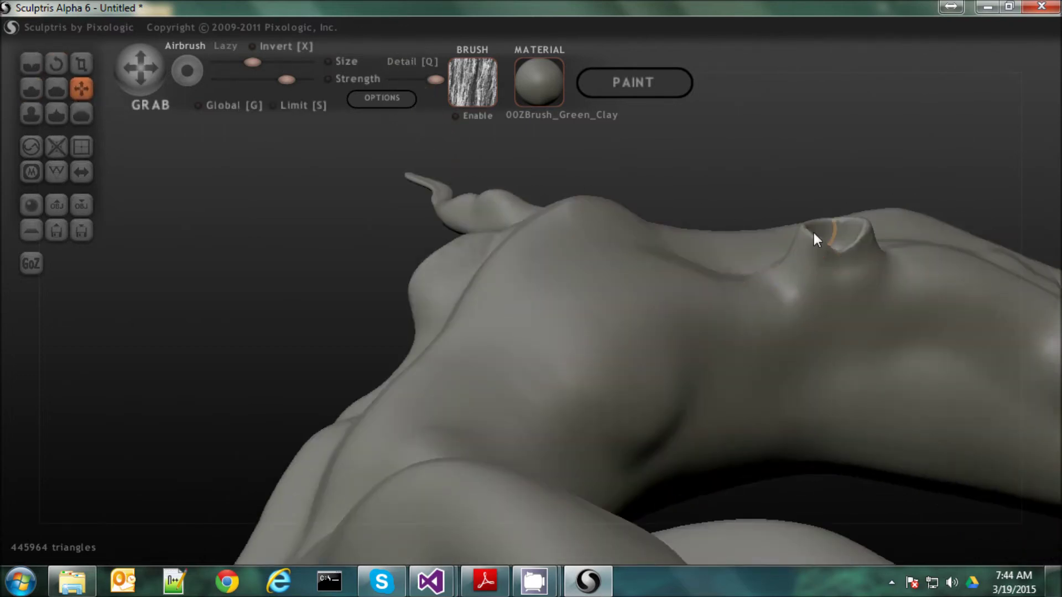
{"action": "mouse_move", "coordinate": [814, 239]}
{"action": "left_mouse_down"}
{"action": "mouse_move", "coordinate": [805, 227]}
{"action": "mouse_move", "coordinate": [835, 215]}
{"action": "mouse_move", "coordinate": [860, 230]}
{"action": "left_mouse_up"}
{"action": "mouse_move", "coordinate": [861, 230]}
{"action": "right_mouse_down"}
{"action": "mouse_move", "coordinate": [858, 339]}
{"action": "mouse_move", "coordinate": [664, 393]}
{"action": "right_mouse_up"}
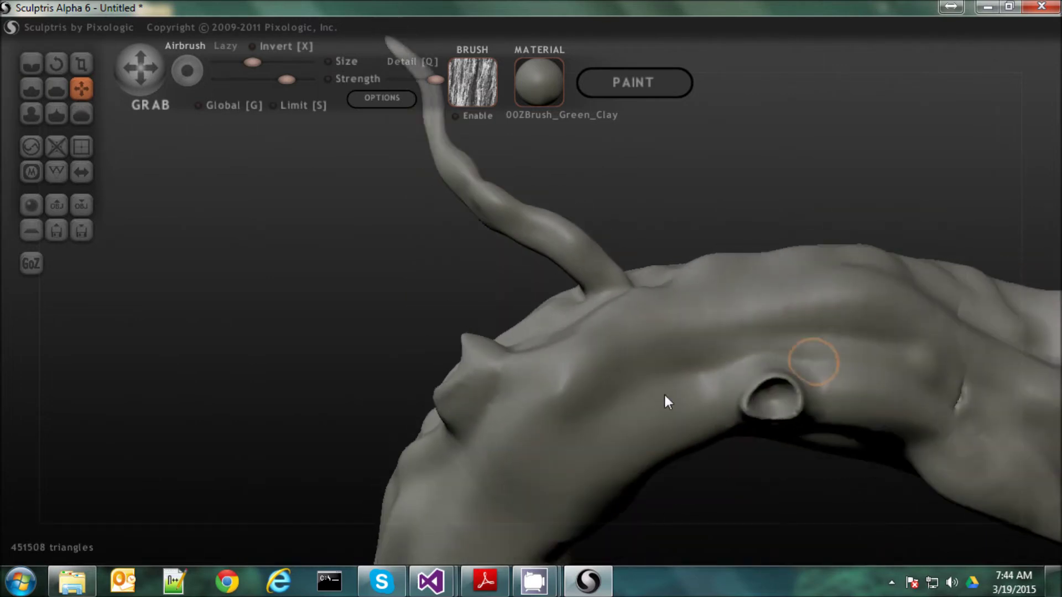
Draw bumpy ridges running along the trunk from both sides of the second hollow knob
{"action": "left_click", "coordinate": [31, 89]}
{"action": "mouse_move", "coordinate": [727, 409]}
{"action": "left_mouse_down"}
{"action": "mouse_move", "coordinate": [666, 422]}
{"action": "mouse_move", "coordinate": [741, 406]}
{"action": "mouse_move", "coordinate": [696, 415]}
{"action": "mouse_move", "coordinate": [722, 405]}
{"action": "left_mouse_up"}
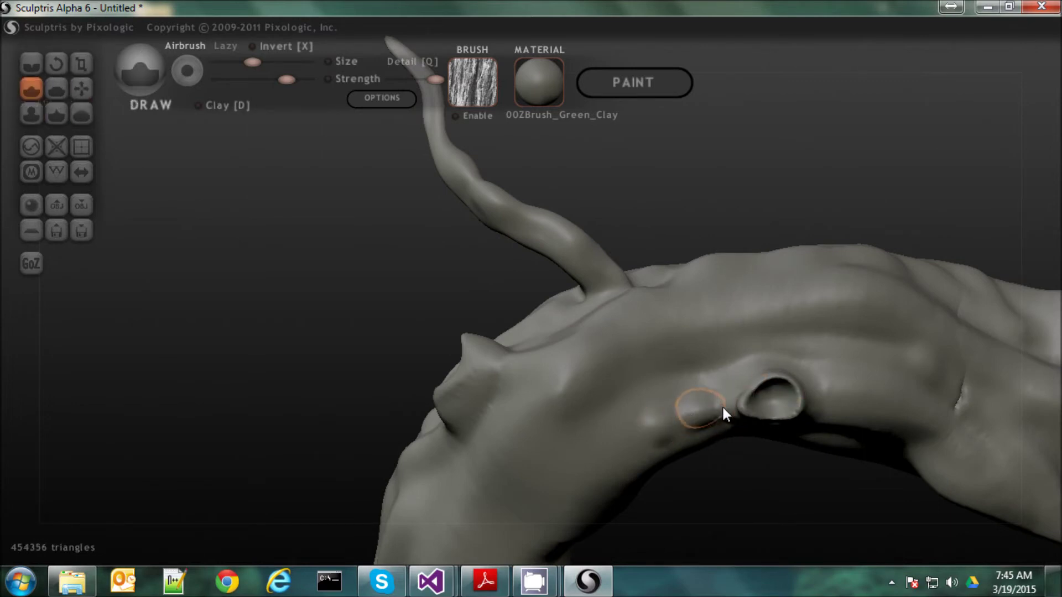
{"action": "right_click_drag", "start_coordinate": [722, 405], "coordinate": [732, 359]}
{"action": "mouse_move", "coordinate": [745, 345]}
{"action": "left_mouse_down"}
{"action": "mouse_move", "coordinate": [660, 361]}
{"action": "mouse_move", "coordinate": [679, 350]}
{"action": "left_mouse_up"}
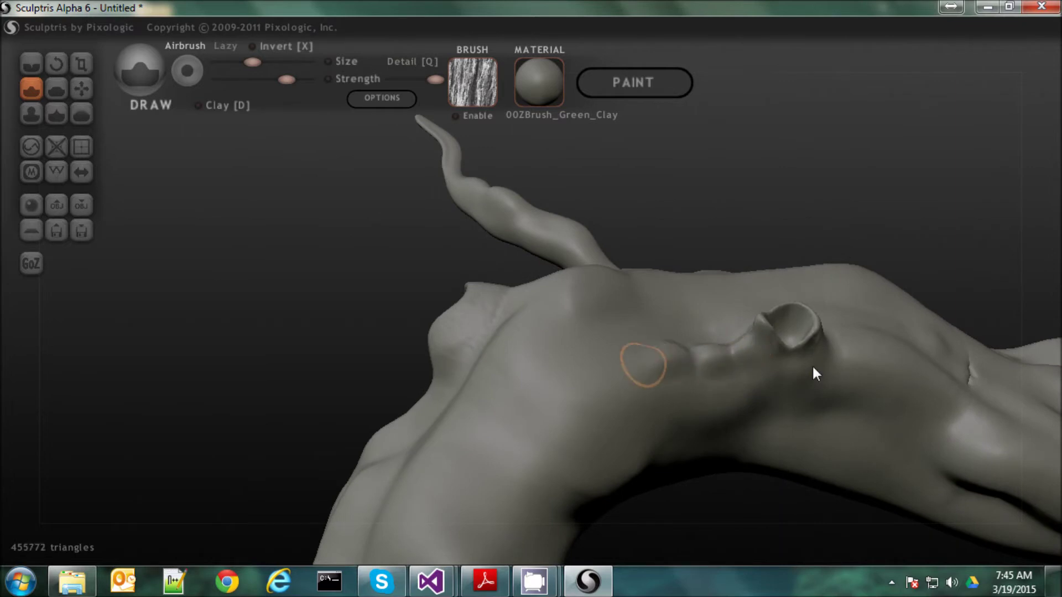
{"action": "mouse_move", "coordinate": [832, 347]}
{"action": "left_mouse_down"}
{"action": "mouse_move", "coordinate": [894, 371]}
{"action": "mouse_move", "coordinate": [749, 380]}
{"action": "mouse_move", "coordinate": [742, 356]}
{"action": "mouse_move", "coordinate": [672, 369]}
{"action": "mouse_move", "coordinate": [657, 358]}
{"action": "left_mouse_up"}
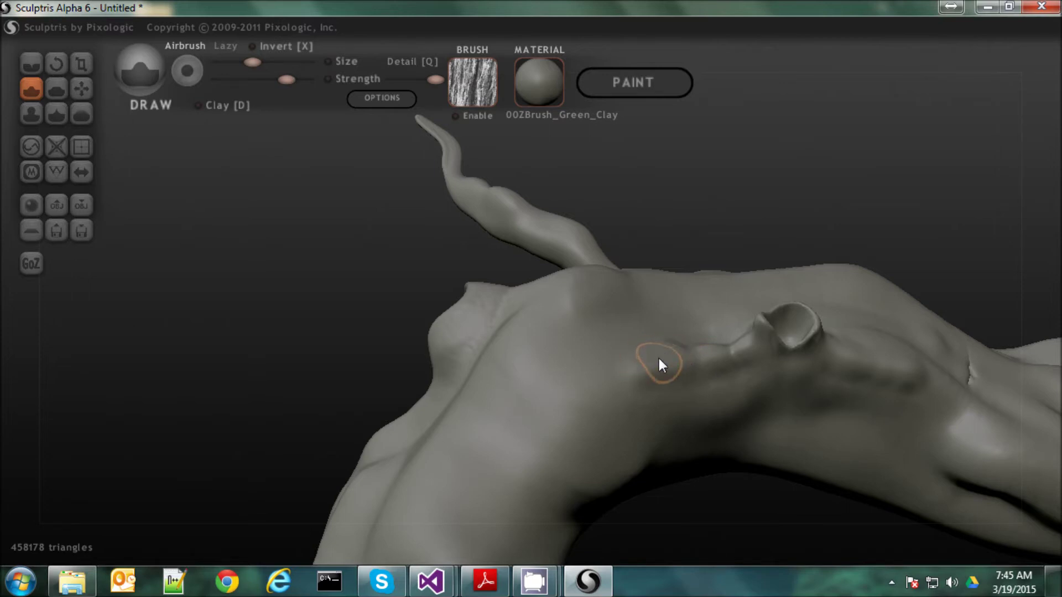
{"action": "mouse_move", "coordinate": [721, 391]}
{"action": "right_mouse_down"}
{"action": "mouse_move", "coordinate": [786, 476]}
{"action": "mouse_move", "coordinate": [790, 463]}
{"action": "mouse_move", "coordinate": [770, 458]}
{"action": "mouse_move", "coordinate": [631, 460]}
{"action": "mouse_move", "coordinate": [645, 462]}
{"action": "right_mouse_up"}
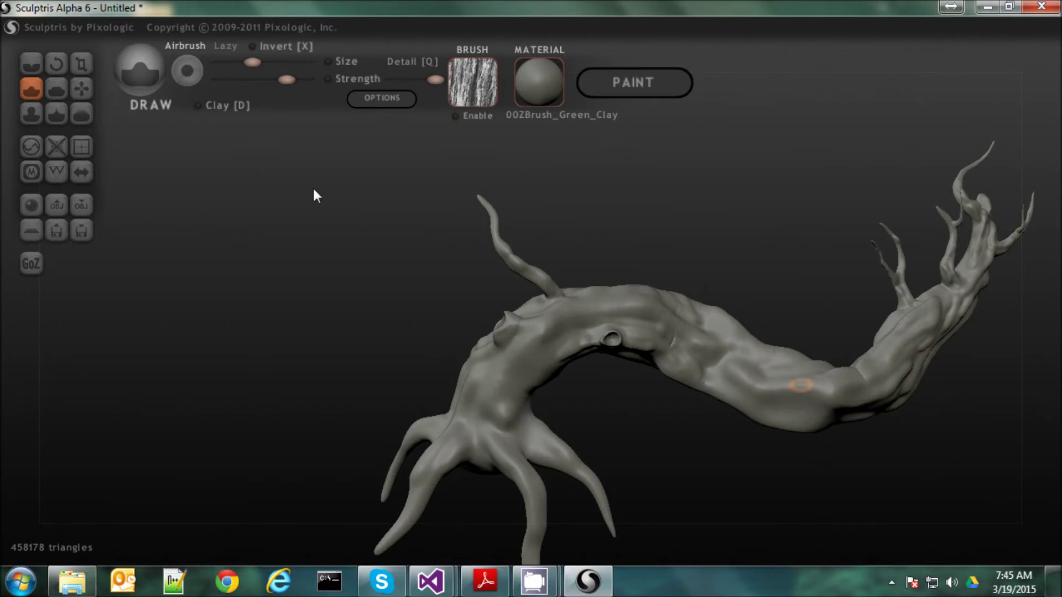
Use Grab to push up the underside of the trunk's lower bend and widen the base of the root beneath the arch
{"action": "left_click", "coordinate": [80, 88]}
{"action": "right_click_drag", "start_coordinate": [857, 412], "coordinate": [798, 391]}
{"action": "left_click_drag", "start_coordinate": [776, 381], "coordinate": [798, 357]}
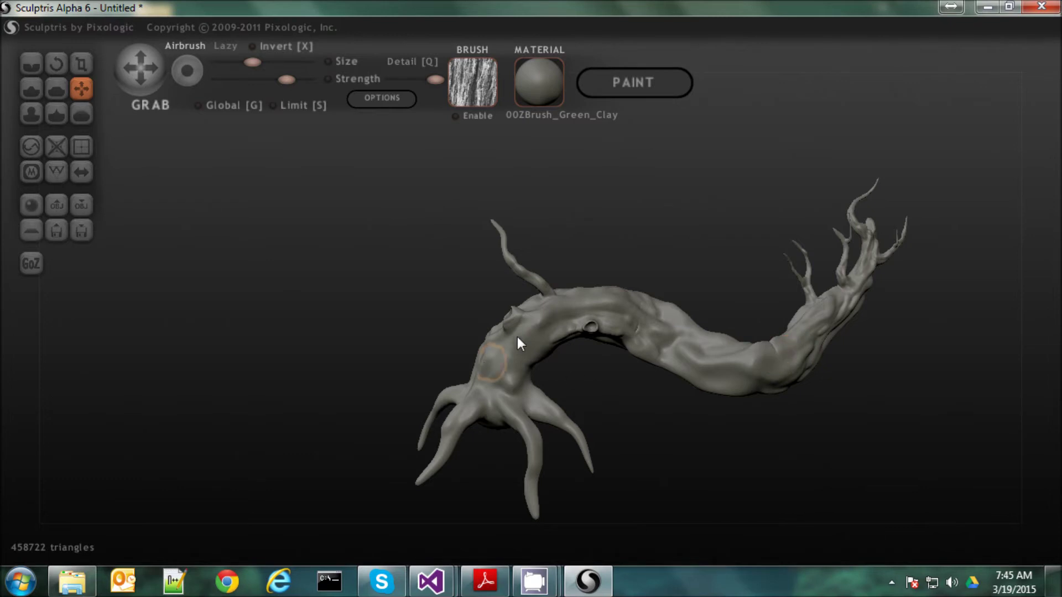
{"action": "scroll", "coordinate": [517, 343], "scroll_direction": "down", "scroll_amount": 2}
{"action": "mouse_move", "coordinate": [711, 356]}
{"action": "right_mouse_down"}
{"action": "mouse_move", "coordinate": [734, 363]}
{"action": "mouse_move", "coordinate": [696, 365]}
{"action": "right_mouse_up"}
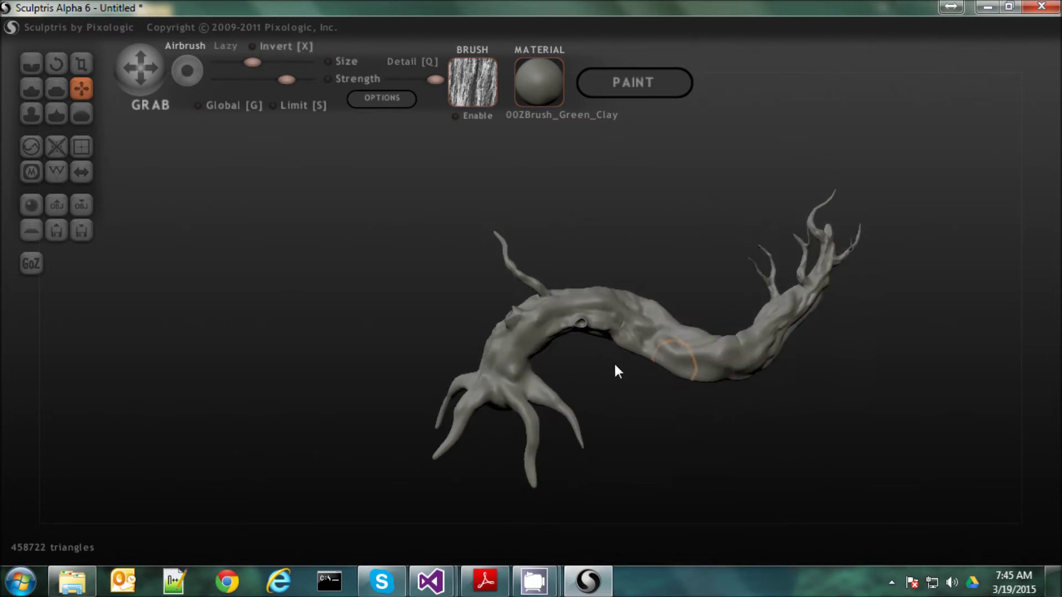
{"action": "scroll", "coordinate": [645, 371], "scroll_direction": "up", "scroll_amount": 2}
{"action": "mouse_move", "coordinate": [689, 384]}
{"action": "left_mouse_down"}
{"action": "mouse_move", "coordinate": [730, 393]}
{"action": "mouse_move", "coordinate": [675, 371]}
{"action": "left_mouse_up"}
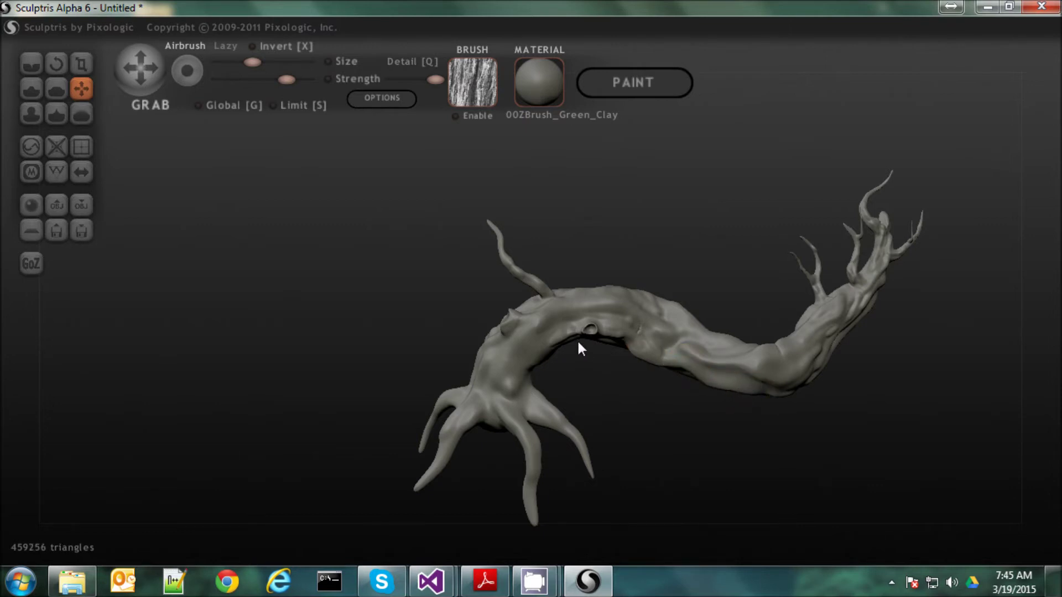
{"action": "right_click_drag", "start_coordinate": [577, 343], "coordinate": [578, 330]}
{"action": "mouse_move", "coordinate": [579, 328]}
{"action": "left_mouse_down"}
{"action": "mouse_move", "coordinate": [546, 348]}
{"action": "mouse_move", "coordinate": [542, 381]}
{"action": "left_mouse_up"}
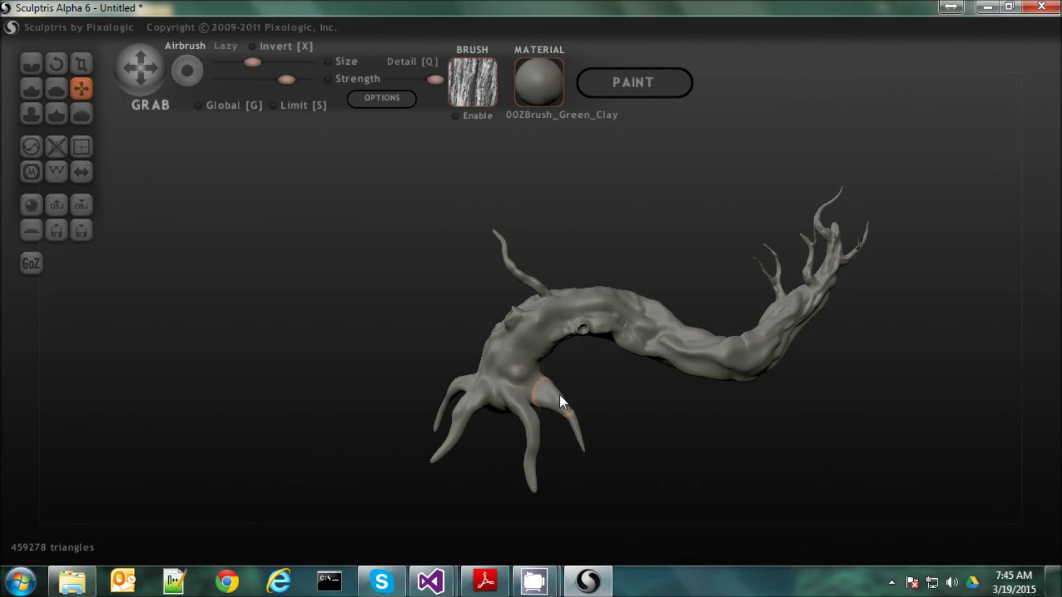
Shrink the Draw brush, raise its strength, and add a first small stroke on the middle root
{"action": "scroll", "coordinate": [539, 416], "scroll_direction": "up", "scroll_amount": 3}
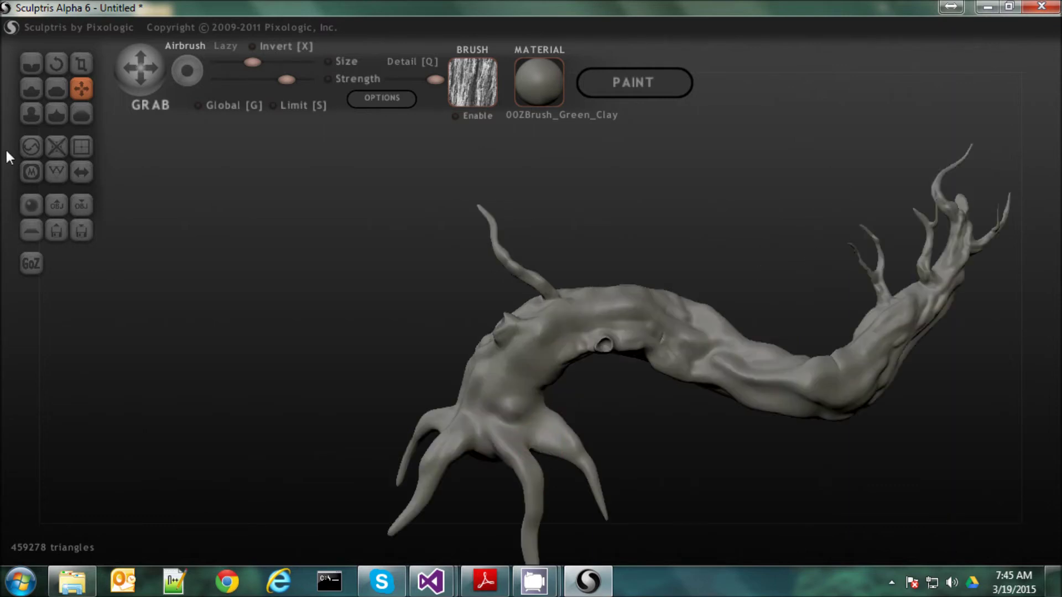
{"action": "left_click", "coordinate": [30, 89]}
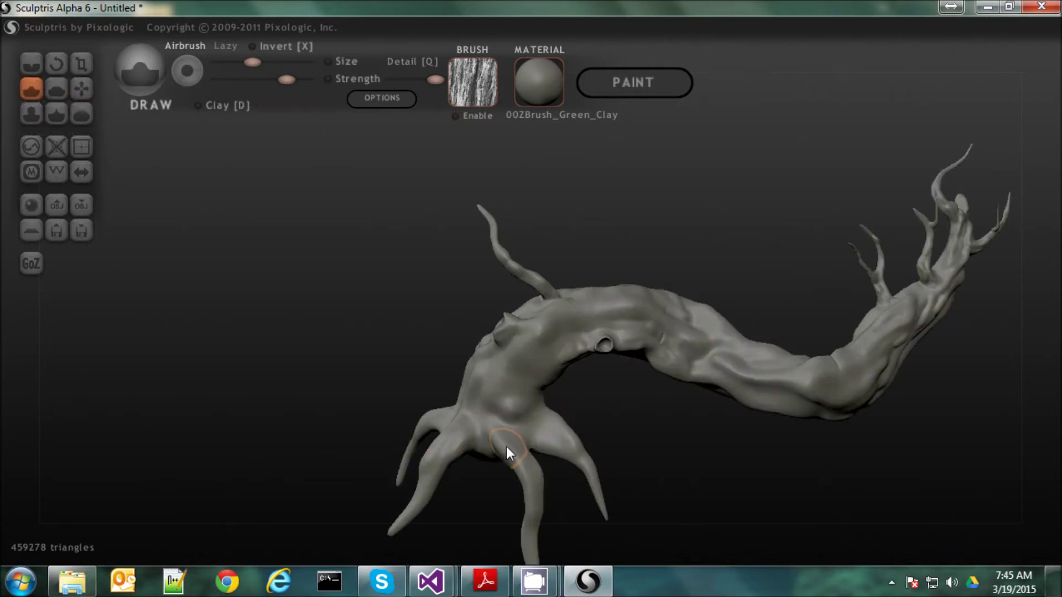
{"action": "left_click_drag", "start_coordinate": [252, 62], "coordinate": [237, 61]}
{"action": "mouse_move", "coordinate": [514, 457]}
{"action": "left_mouse_down"}
{"action": "mouse_move", "coordinate": [540, 498]}
{"action": "mouse_move", "coordinate": [522, 465]}
{"action": "left_mouse_up"}
{"action": "mouse_move", "coordinate": [235, 62]}
{"action": "left_mouse_down"}
{"action": "mouse_move", "coordinate": [276, 62]}
{"action": "mouse_move", "coordinate": [259, 63]}
{"action": "left_mouse_up"}
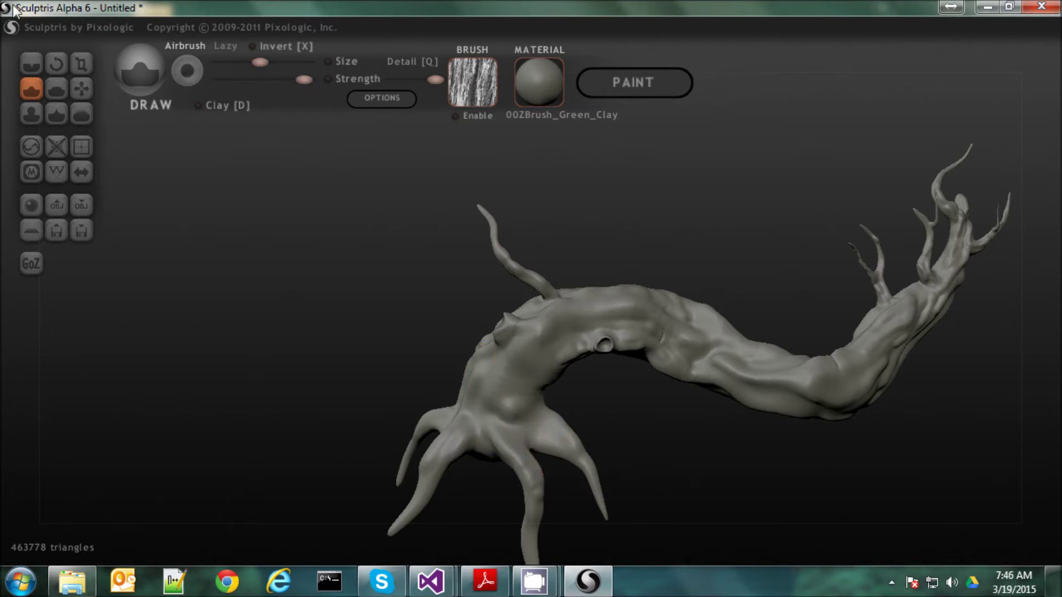
{"action": "left_click_drag", "start_coordinate": [259, 62], "coordinate": [231, 62]}
Draw knots and ridges along the roots and where they join the trunk, switching Airbrush off and enlarging the brush slightly
{"action": "mouse_move", "coordinate": [502, 442]}
{"action": "left_mouse_down"}
{"action": "mouse_move", "coordinate": [531, 472]}
{"action": "mouse_move", "coordinate": [535, 526]}
{"action": "mouse_move", "coordinate": [536, 469]}
{"action": "mouse_move", "coordinate": [512, 439]}
{"action": "mouse_move", "coordinate": [519, 447]}
{"action": "mouse_move", "coordinate": [542, 422]}
{"action": "mouse_move", "coordinate": [567, 441]}
{"action": "mouse_move", "coordinate": [522, 405]}
{"action": "left_mouse_up"}
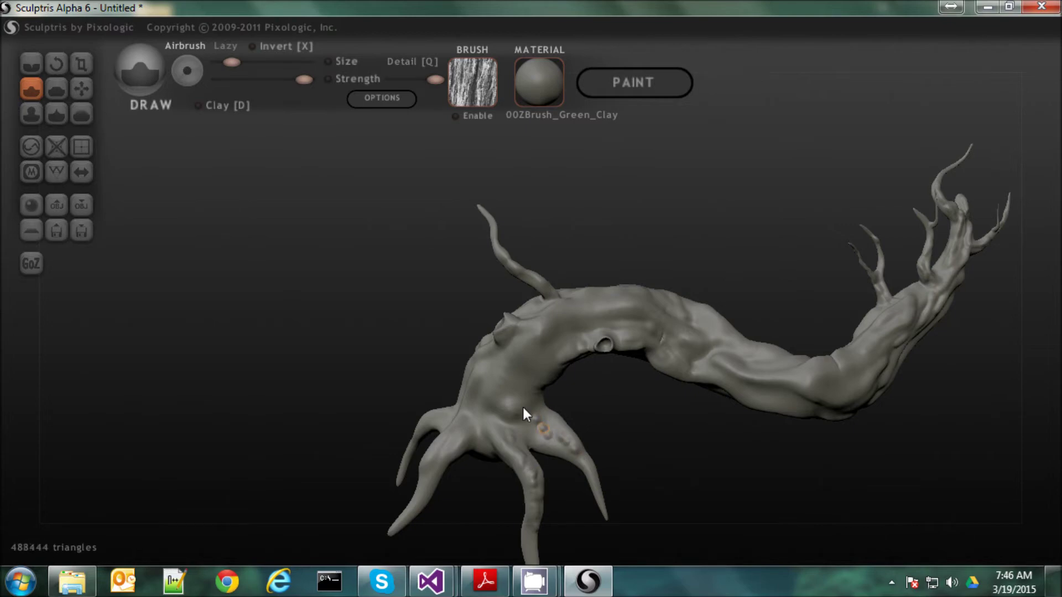
{"action": "mouse_move", "coordinate": [522, 432]}
{"action": "left_mouse_down"}
{"action": "mouse_move", "coordinate": [602, 482]}
{"action": "mouse_move", "coordinate": [548, 413]}
{"action": "mouse_move", "coordinate": [500, 426]}
{"action": "mouse_move", "coordinate": [515, 449]}
{"action": "mouse_move", "coordinate": [437, 373]}
{"action": "left_mouse_up"}
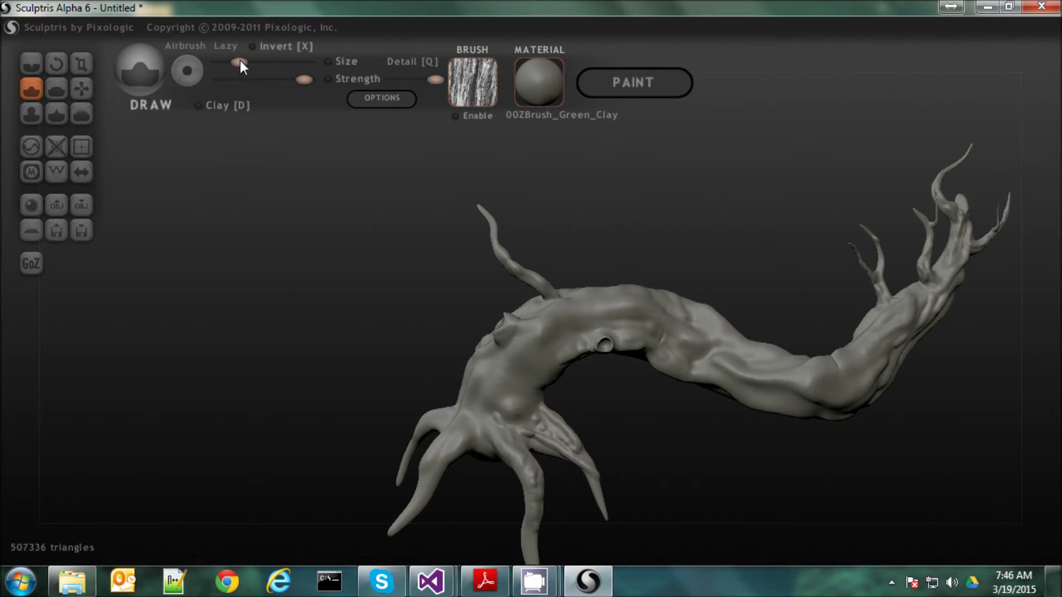
{"action": "mouse_move", "coordinate": [506, 436]}
{"action": "left_mouse_down"}
{"action": "mouse_move", "coordinate": [538, 497]}
{"action": "mouse_move", "coordinate": [547, 439]}
{"action": "mouse_move", "coordinate": [591, 466]}
{"action": "mouse_move", "coordinate": [605, 504]}
{"action": "left_mouse_up"}
{"action": "mouse_move", "coordinate": [482, 426]}
{"action": "left_mouse_down"}
{"action": "mouse_move", "coordinate": [418, 489]}
{"action": "mouse_move", "coordinate": [457, 426]}
{"action": "mouse_move", "coordinate": [433, 419]}
{"action": "mouse_move", "coordinate": [405, 454]}
{"action": "mouse_move", "coordinate": [410, 477]}
{"action": "left_mouse_up"}
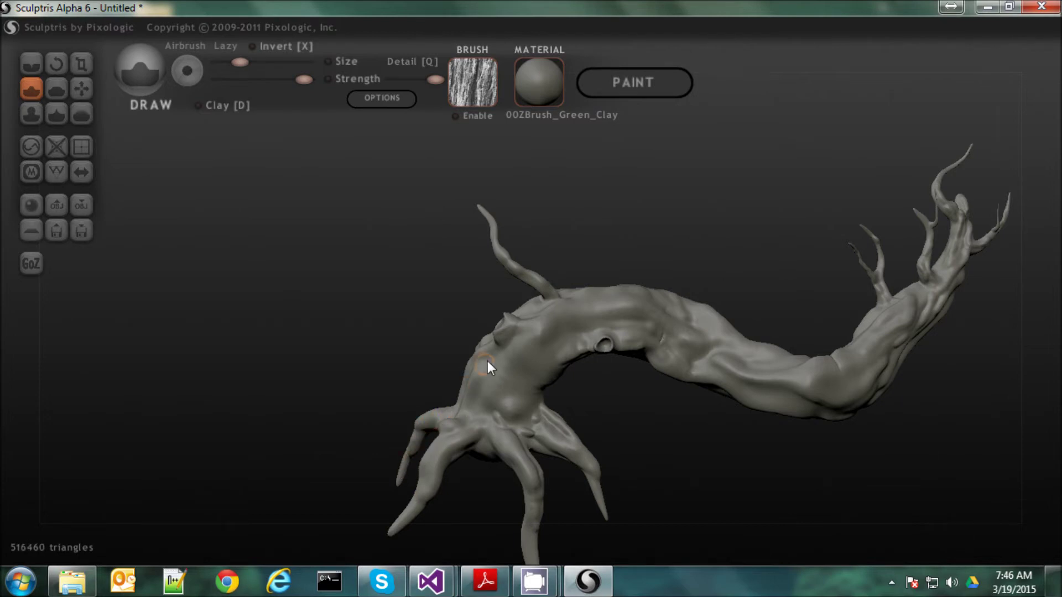
Try a ridge down the trunk just above the roots, and undo it
{"action": "mouse_move", "coordinate": [525, 354]}
{"action": "left_mouse_down"}
{"action": "mouse_move", "coordinate": [480, 419]}
{"action": "mouse_move", "coordinate": [515, 398]}
{"action": "left_mouse_up"}
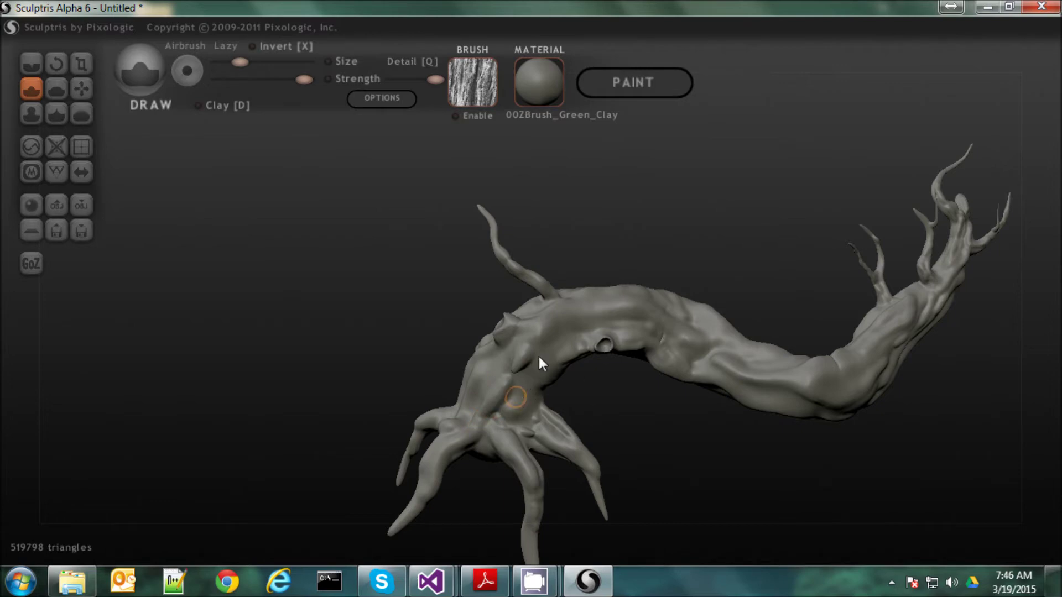
{"action": "key", "text": "ctrl+z"}
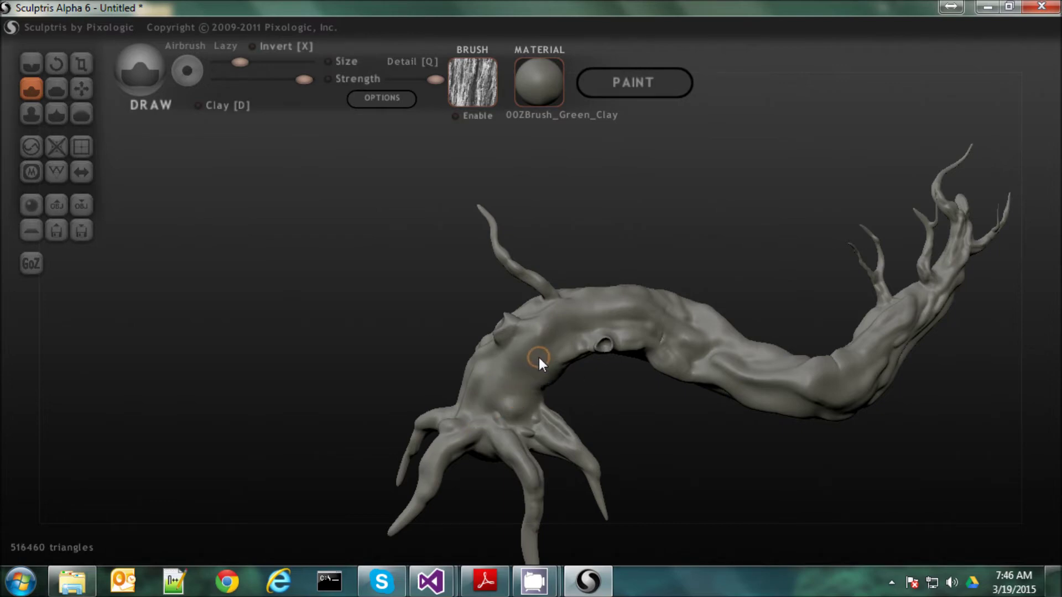
Show the wireframe over the whole tree to inspect its mesh density
{"action": "mouse_move", "coordinate": [688, 450]}
{"action": "left_mouse_down"}
{"action": "mouse_move", "coordinate": [661, 434]}
{"action": "mouse_move", "coordinate": [702, 439]}
{"action": "left_mouse_up"}
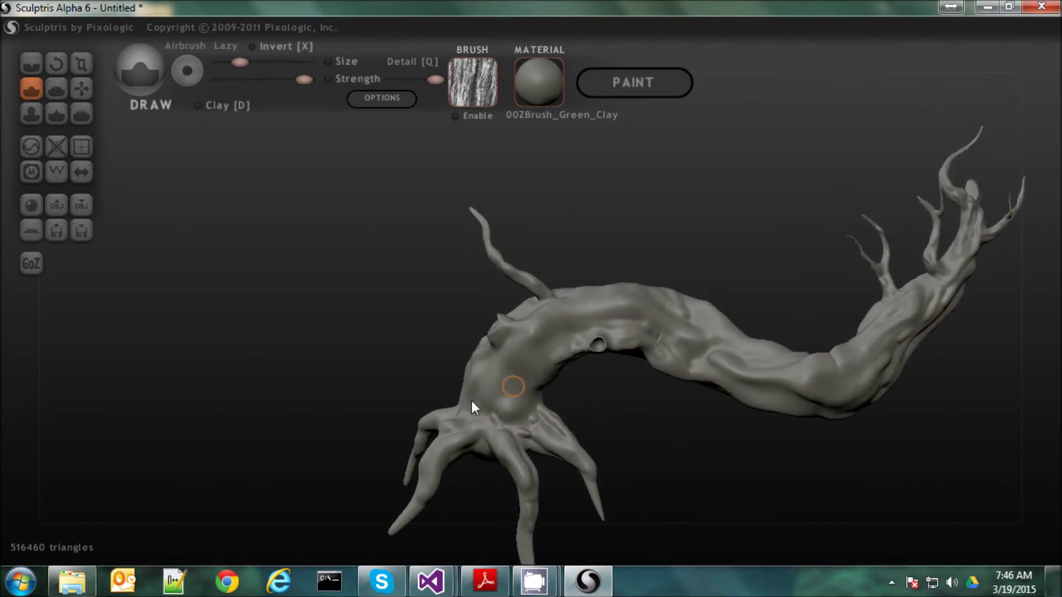
{"action": "left_click_drag", "start_coordinate": [604, 416], "coordinate": [623, 402]}
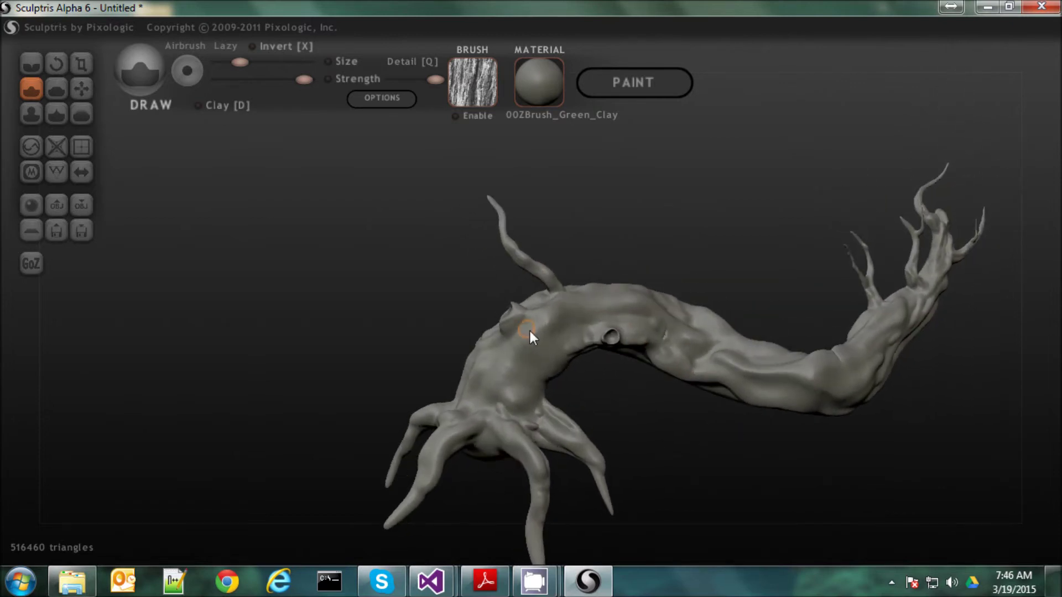
{"action": "left_click", "coordinate": [55, 171]}
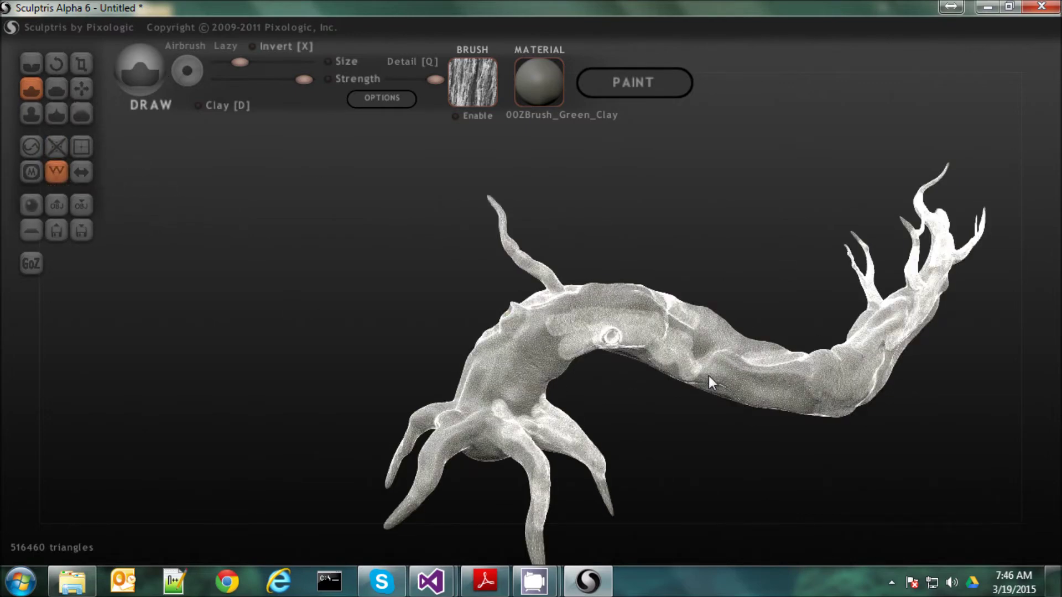
Switch to the Reduce Brush, enlarge it, and lower the mesh density along the trunk
{"action": "scroll", "coordinate": [707, 374], "scroll_direction": "up", "scroll_amount": 4}
{"action": "scroll", "coordinate": [706, 374], "scroll_direction": "down", "scroll_amount": 5}
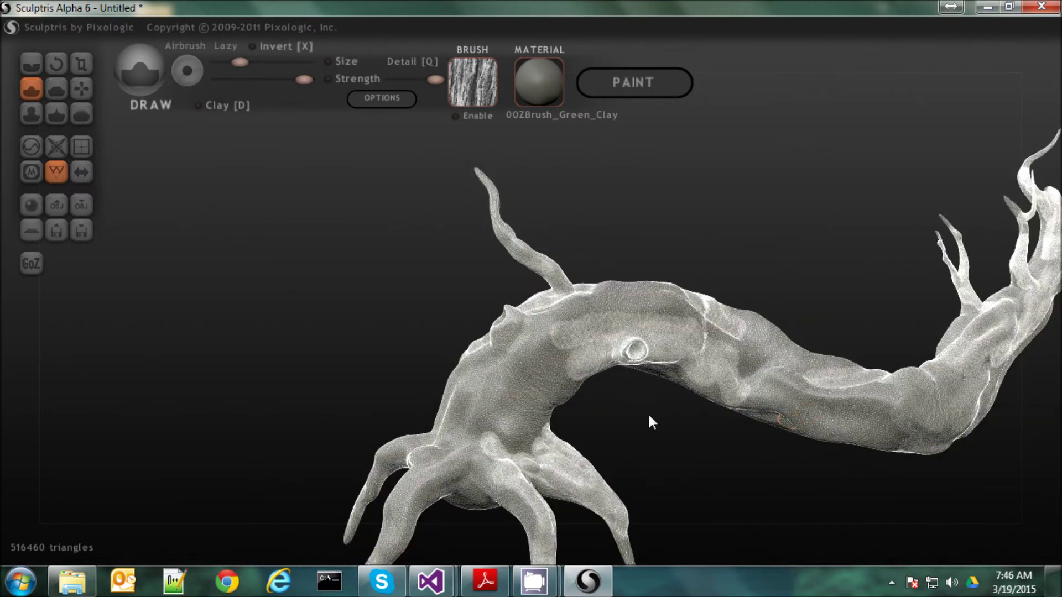
{"action": "scroll", "coordinate": [644, 413], "scroll_direction": "down", "scroll_amount": 1}
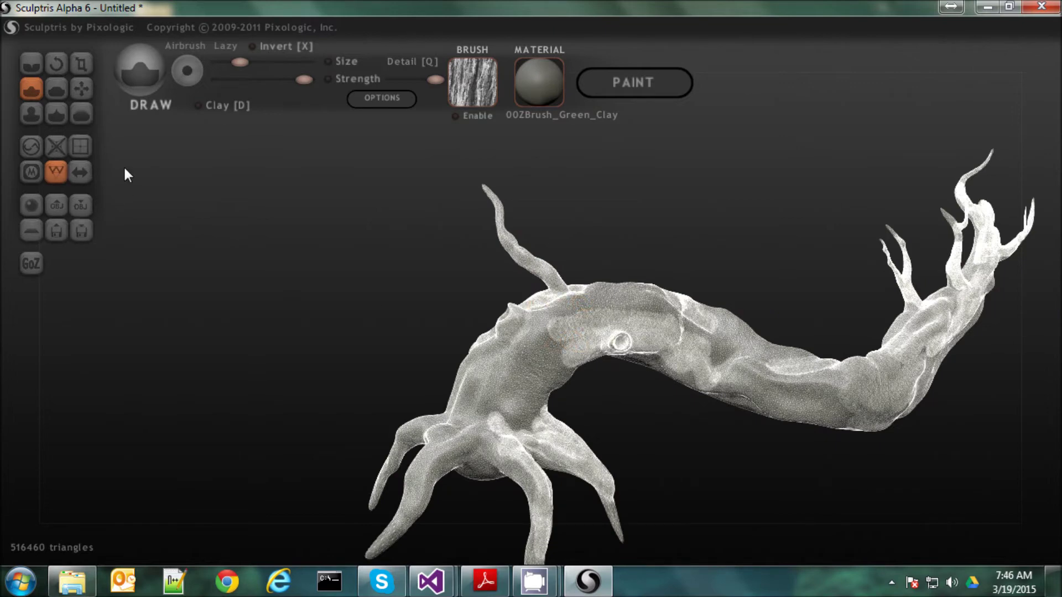
{"action": "left_click", "coordinate": [30, 147]}
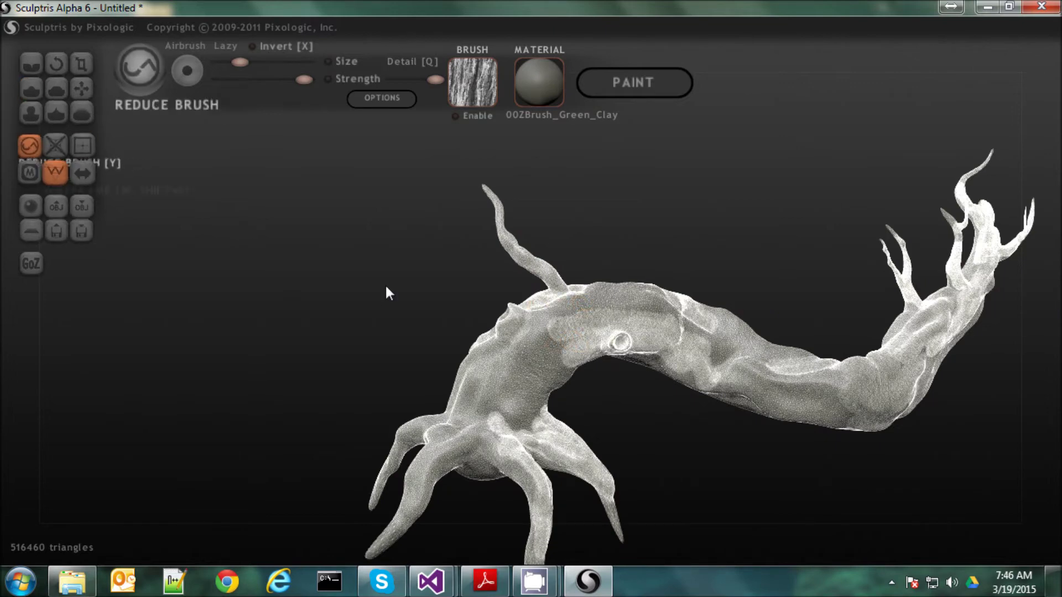
{"action": "left_click_drag", "start_coordinate": [236, 60], "coordinate": [270, 62]}
{"action": "mouse_move", "coordinate": [519, 358]}
{"action": "left_mouse_down"}
{"action": "mouse_move", "coordinate": [611, 337]}
{"action": "mouse_move", "coordinate": [666, 336]}
{"action": "mouse_move", "coordinate": [712, 353]}
{"action": "mouse_move", "coordinate": [695, 320]}
{"action": "mouse_move", "coordinate": [616, 345]}
{"action": "mouse_move", "coordinate": [575, 340]}
{"action": "mouse_move", "coordinate": [518, 284]}
{"action": "mouse_move", "coordinate": [542, 276]}
{"action": "mouse_move", "coordinate": [502, 231]}
{"action": "mouse_move", "coordinate": [532, 284]}
{"action": "mouse_move", "coordinate": [533, 408]}
{"action": "mouse_move", "coordinate": [487, 387]}
{"action": "mouse_move", "coordinate": [470, 397]}
{"action": "mouse_move", "coordinate": [469, 413]}
{"action": "mouse_move", "coordinate": [605, 353]}
{"action": "left_mouse_up"}
{"action": "left_click_drag", "start_coordinate": [702, 353], "coordinate": [703, 353]}
{"action": "mouse_move", "coordinate": [776, 376]}
{"action": "left_mouse_down"}
{"action": "mouse_move", "coordinate": [842, 382]}
{"action": "mouse_move", "coordinate": [908, 356]}
{"action": "mouse_move", "coordinate": [957, 311]}
{"action": "mouse_move", "coordinate": [970, 276]}
{"action": "mouse_move", "coordinate": [958, 304]}
{"action": "mouse_move", "coordinate": [866, 363]}
{"action": "mouse_move", "coordinate": [711, 306]}
{"action": "mouse_move", "coordinate": [743, 346]}
{"action": "mouse_move", "coordinate": [850, 360]}
{"action": "mouse_move", "coordinate": [851, 375]}
{"action": "mouse_move", "coordinate": [835, 384]}
{"action": "mouse_move", "coordinate": [863, 377]}
{"action": "mouse_move", "coordinate": [741, 372]}
{"action": "mouse_move", "coordinate": [673, 324]}
{"action": "mouse_move", "coordinate": [746, 364]}
{"action": "mouse_move", "coordinate": [814, 380]}
{"action": "left_mouse_up"}
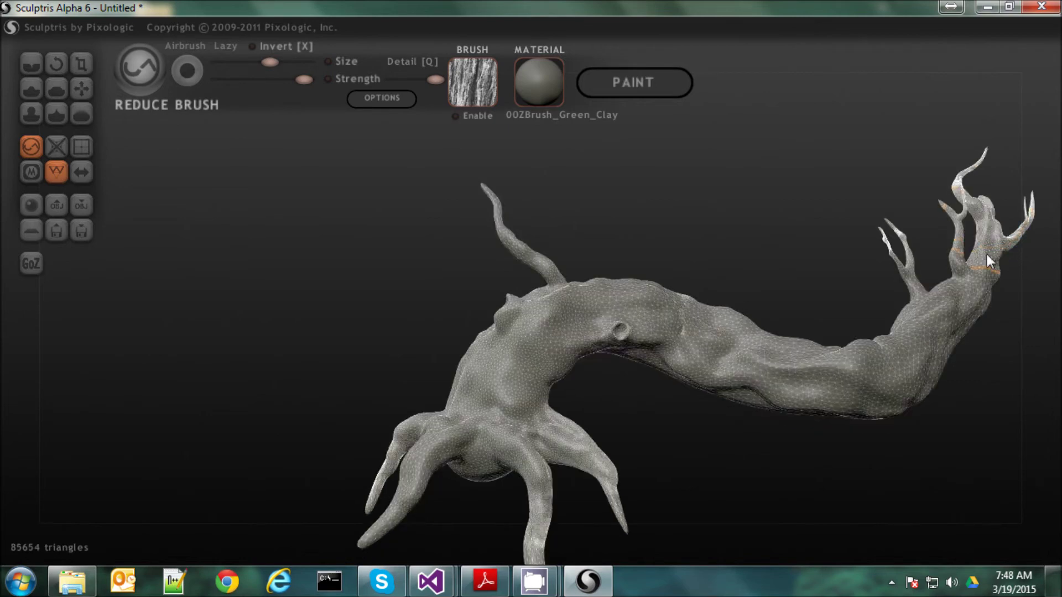
Reduce the mesh density over the branches, roots and remaining sides of the tree, and hide the wireframe
{"action": "mouse_move", "coordinate": [987, 258]}
{"action": "left_mouse_down"}
{"action": "mouse_move", "coordinate": [972, 214]}
{"action": "mouse_move", "coordinate": [939, 303]}
{"action": "mouse_move", "coordinate": [904, 258]}
{"action": "mouse_move", "coordinate": [983, 264]}
{"action": "mouse_move", "coordinate": [990, 217]}
{"action": "mouse_move", "coordinate": [890, 365]}
{"action": "mouse_move", "coordinate": [921, 324]}
{"action": "mouse_move", "coordinate": [853, 377]}
{"action": "mouse_move", "coordinate": [549, 357]}
{"action": "mouse_move", "coordinate": [525, 394]}
{"action": "mouse_move", "coordinate": [552, 473]}
{"action": "mouse_move", "coordinate": [562, 447]}
{"action": "mouse_move", "coordinate": [596, 470]}
{"action": "mouse_move", "coordinate": [505, 397]}
{"action": "mouse_move", "coordinate": [465, 471]}
{"action": "mouse_move", "coordinate": [446, 421]}
{"action": "mouse_move", "coordinate": [586, 310]}
{"action": "left_mouse_up"}
{"action": "mouse_move", "coordinate": [586, 311]}
{"action": "right_mouse_down"}
{"action": "mouse_move", "coordinate": [755, 399]}
{"action": "mouse_move", "coordinate": [697, 394]}
{"action": "right_mouse_up"}
{"action": "mouse_move", "coordinate": [519, 325]}
{"action": "left_mouse_down"}
{"action": "mouse_move", "coordinate": [556, 439]}
{"action": "mouse_move", "coordinate": [538, 388]}
{"action": "mouse_move", "coordinate": [460, 313]}
{"action": "mouse_move", "coordinate": [313, 344]}
{"action": "mouse_move", "coordinate": [277, 287]}
{"action": "mouse_move", "coordinate": [258, 200]}
{"action": "left_mouse_up"}
{"action": "mouse_move", "coordinate": [558, 403]}
{"action": "right_mouse_down"}
{"action": "mouse_move", "coordinate": [628, 442]}
{"action": "mouse_move", "coordinate": [525, 415]}
{"action": "mouse_move", "coordinate": [476, 417]}
{"action": "mouse_move", "coordinate": [785, 416]}
{"action": "right_mouse_up"}
{"action": "mouse_move", "coordinate": [837, 411]}
{"action": "left_mouse_down"}
{"action": "mouse_move", "coordinate": [854, 411]}
{"action": "mouse_move", "coordinate": [724, 379]}
{"action": "left_mouse_up"}
{"action": "scroll", "coordinate": [536, 437], "scroll_direction": "down", "scroll_amount": 1}
{"action": "left_click_drag", "start_coordinate": [510, 430], "coordinate": [445, 410]}
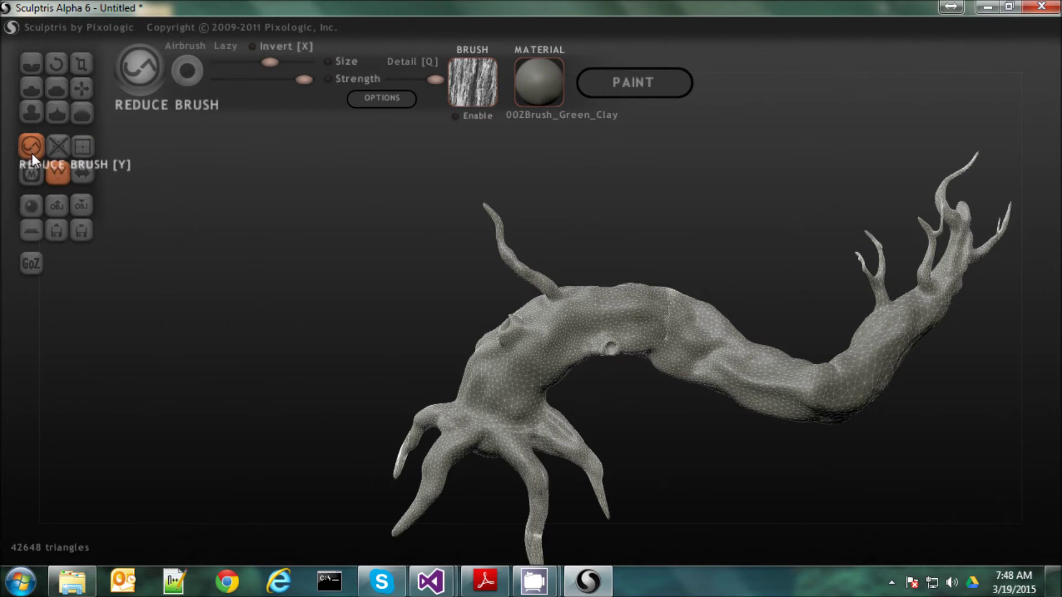
{"action": "left_click", "coordinate": [54, 173]}
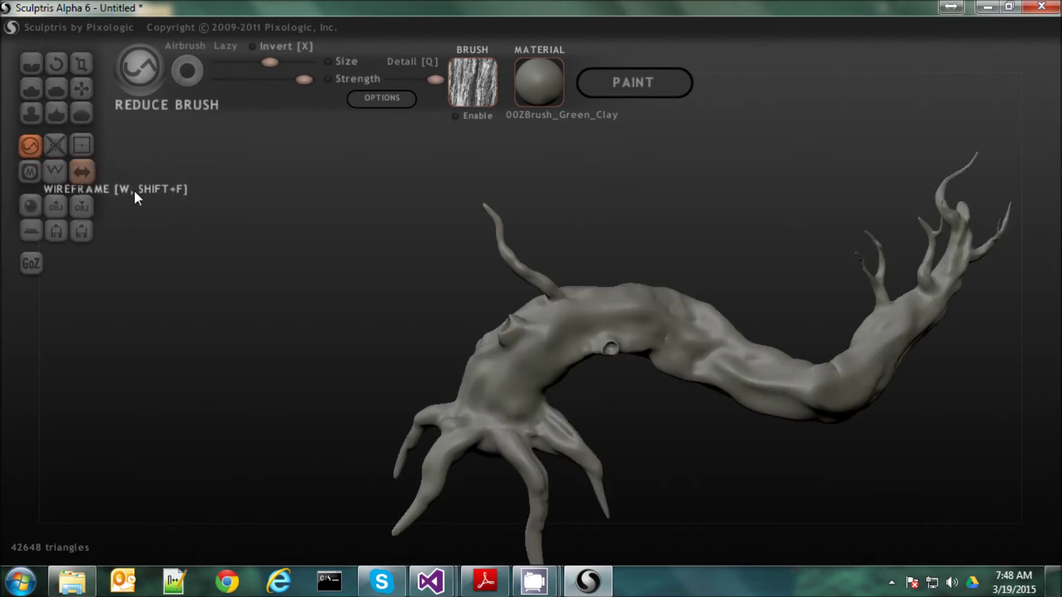
{"action": "mouse_move", "coordinate": [669, 420]}
{"action": "left_mouse_down"}
{"action": "mouse_move", "coordinate": [715, 453]}
{"action": "mouse_move", "coordinate": [687, 459]}
{"action": "mouse_move", "coordinate": [687, 420]}
{"action": "left_mouse_up"}
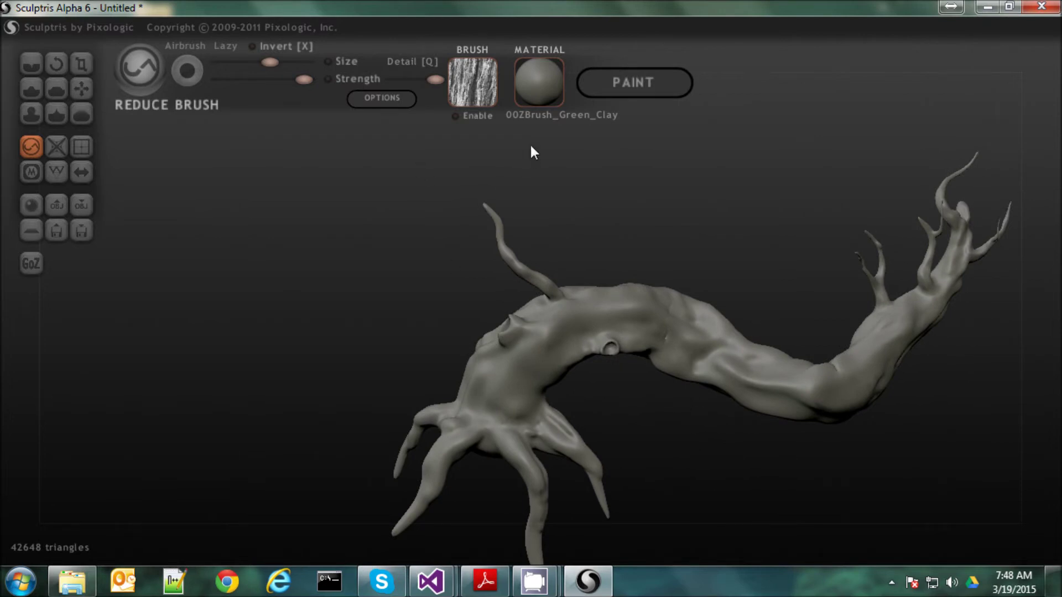
Enter paint mode, building the texture mapping at a resolution higher than 512
{"action": "left_click", "coordinate": [629, 88]}
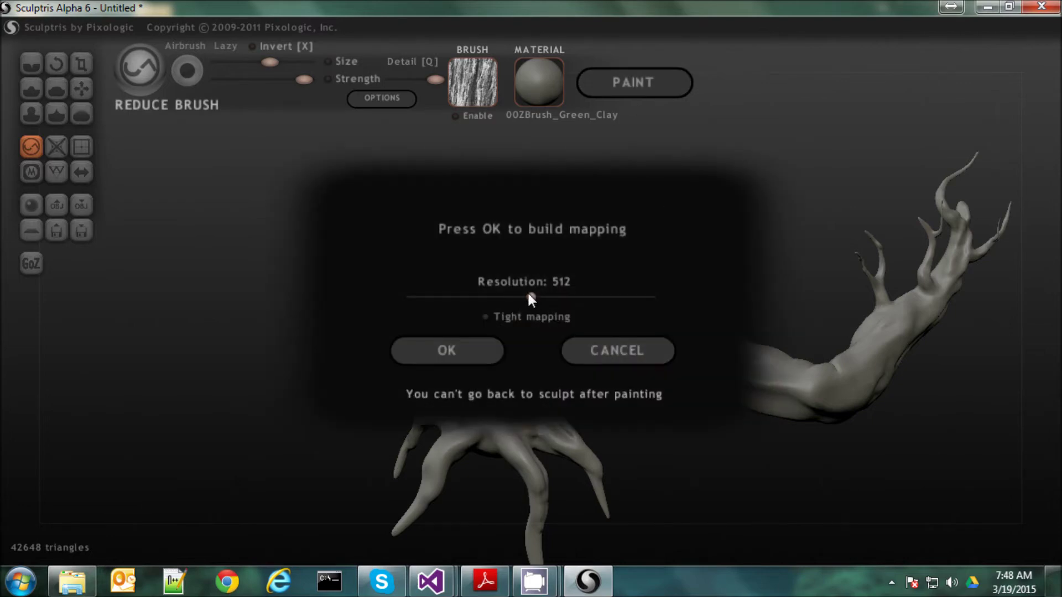
{"action": "left_click_drag", "start_coordinate": [529, 297], "coordinate": [612, 297]}
{"action": "left_click", "coordinate": [434, 351]}
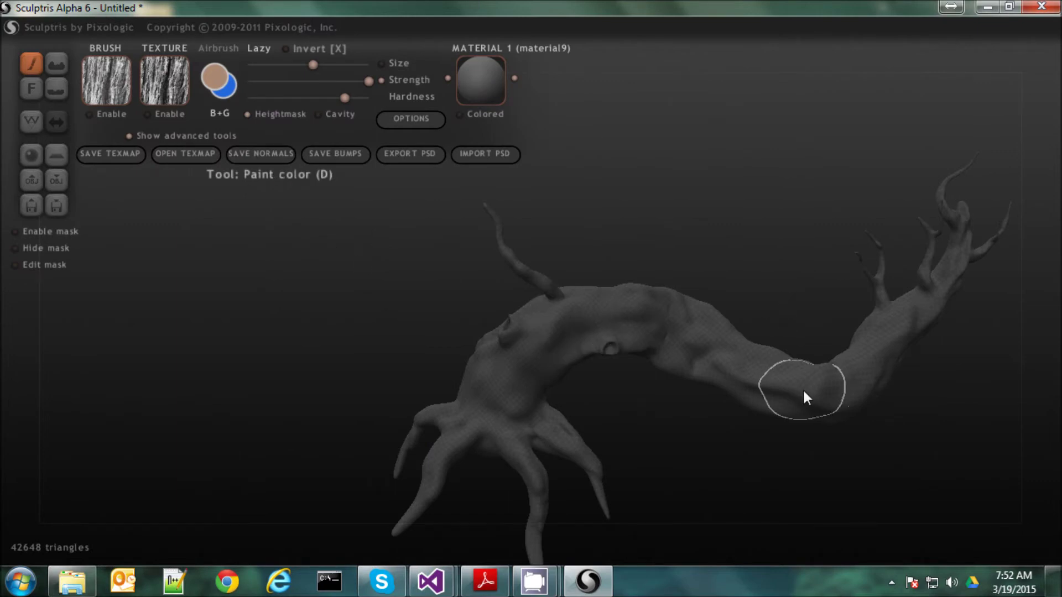
{"action": "mouse_move", "coordinate": [750, 428]}
{"action": "left_mouse_down"}
{"action": "mouse_move", "coordinate": [759, 420]}
{"action": "mouse_move", "coordinate": [746, 397]}
{"action": "left_mouse_up"}
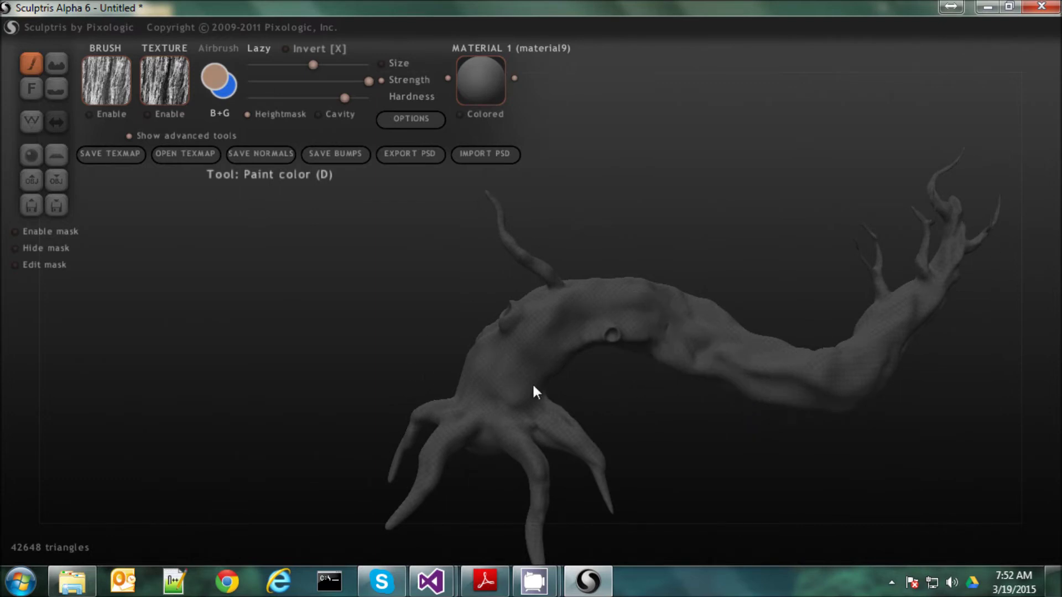
Choose a darker brown as the paint colour and fill the whole tree with it
{"action": "left_click", "coordinate": [213, 80]}
{"action": "left_click_drag", "start_coordinate": [591, 165], "coordinate": [578, 184]}
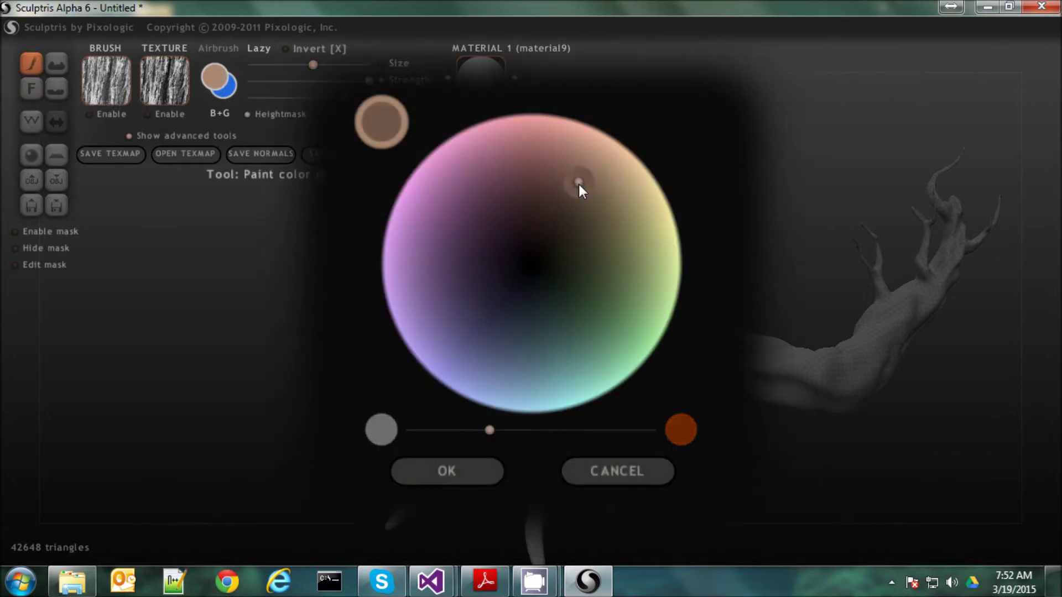
{"action": "left_click", "coordinate": [435, 469]}
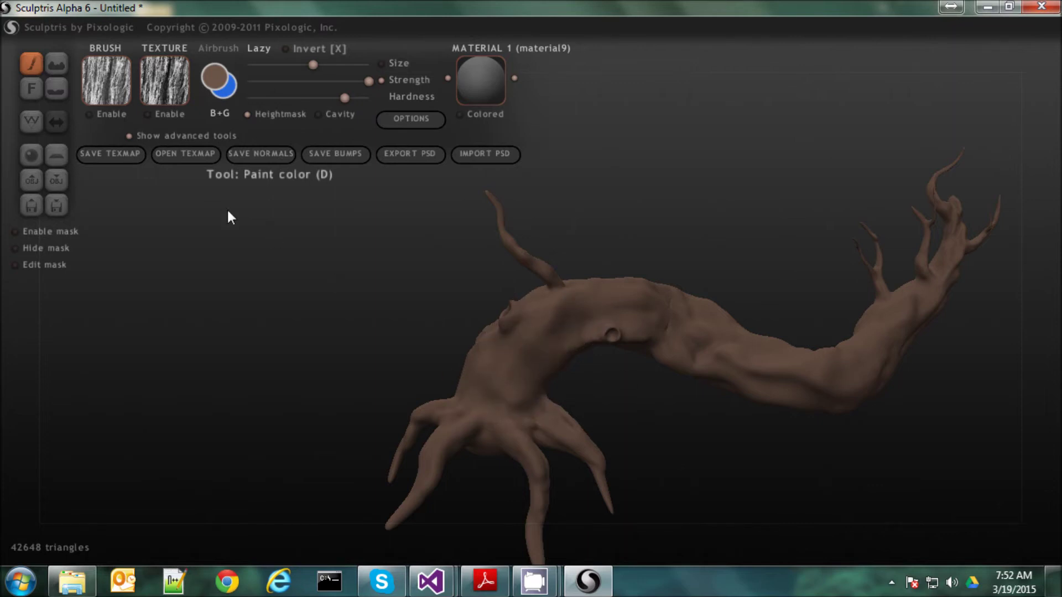
Switch to the Paint bump tool, try thin raised strokes on the lower trunk with a smaller brush, and undo them
{"action": "left_click", "coordinate": [54, 61]}
{"action": "scroll", "coordinate": [567, 347], "scroll_direction": "up", "scroll_amount": 6}
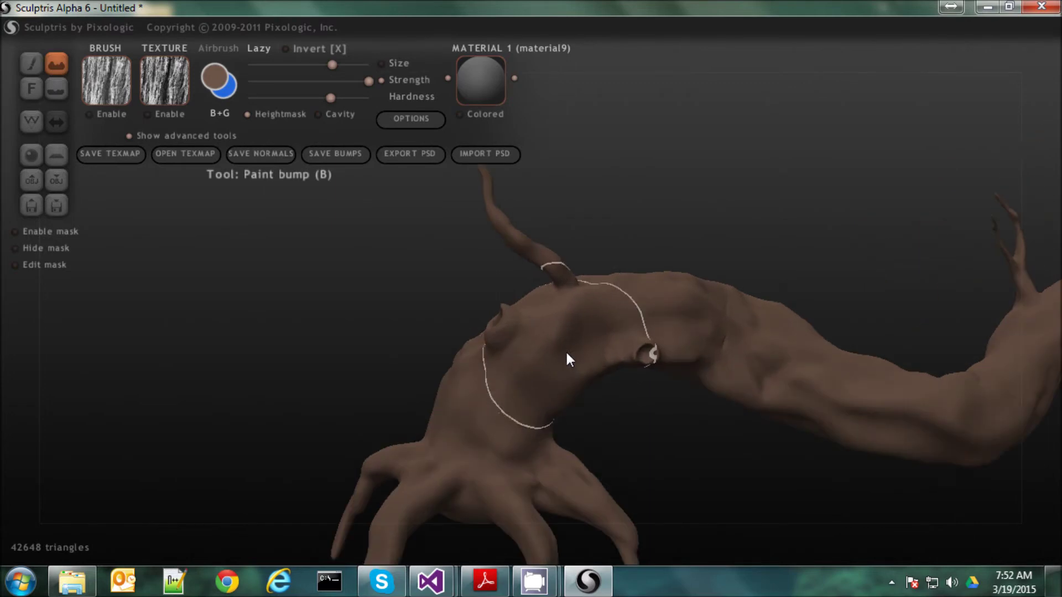
{"action": "scroll", "coordinate": [545, 413], "scroll_direction": "down", "scroll_amount": 3}
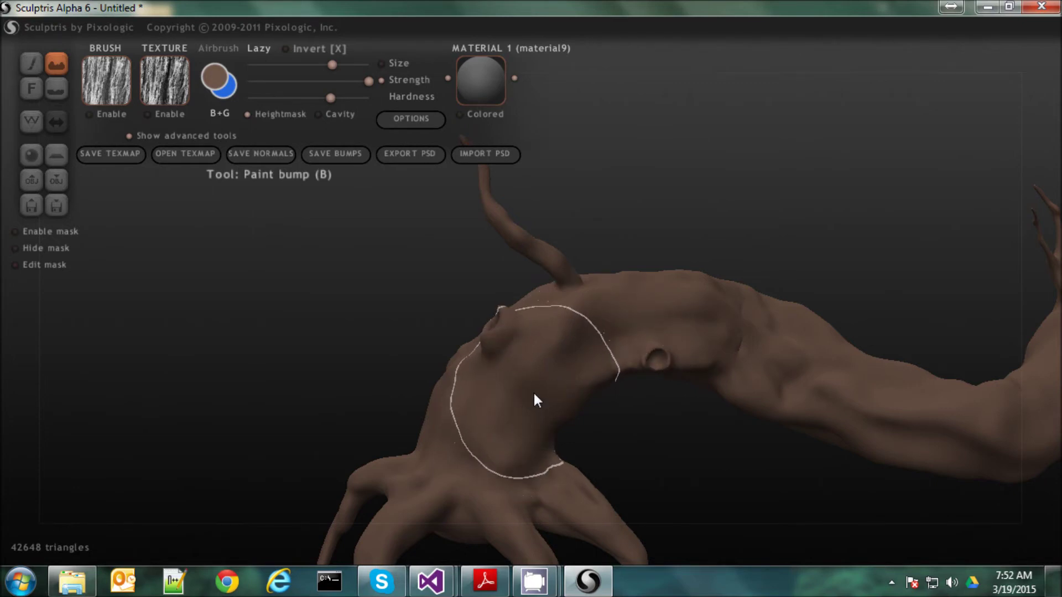
{"action": "scroll", "coordinate": [535, 393], "scroll_direction": "down", "scroll_amount": 1}
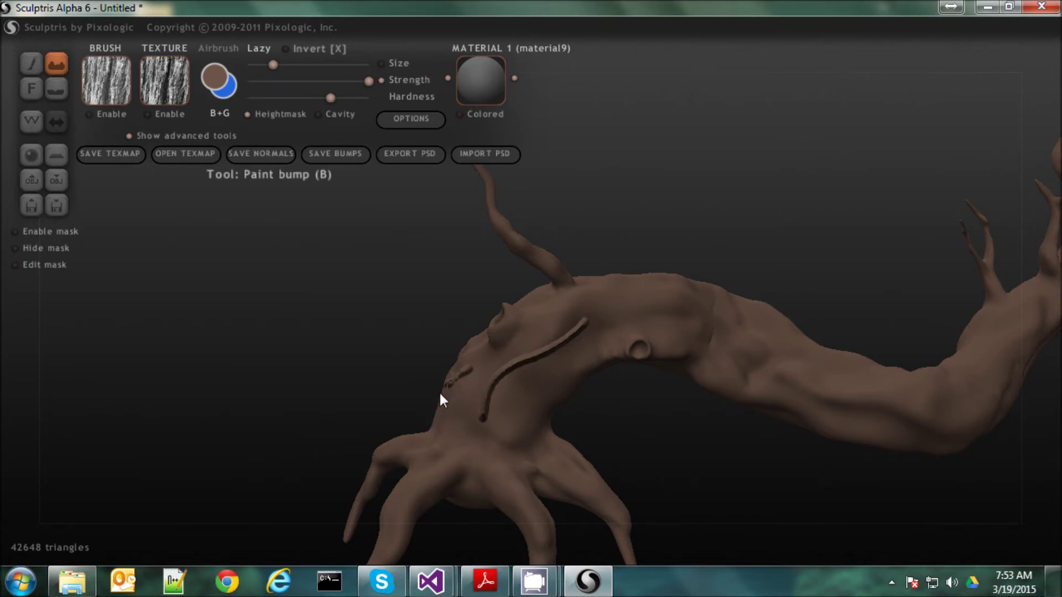
{"action": "mouse_move", "coordinate": [448, 387]}
{"action": "right_mouse_down"}
{"action": "mouse_move", "coordinate": [462, 411]}
{"action": "mouse_move", "coordinate": [536, 414]}
{"action": "right_mouse_up"}
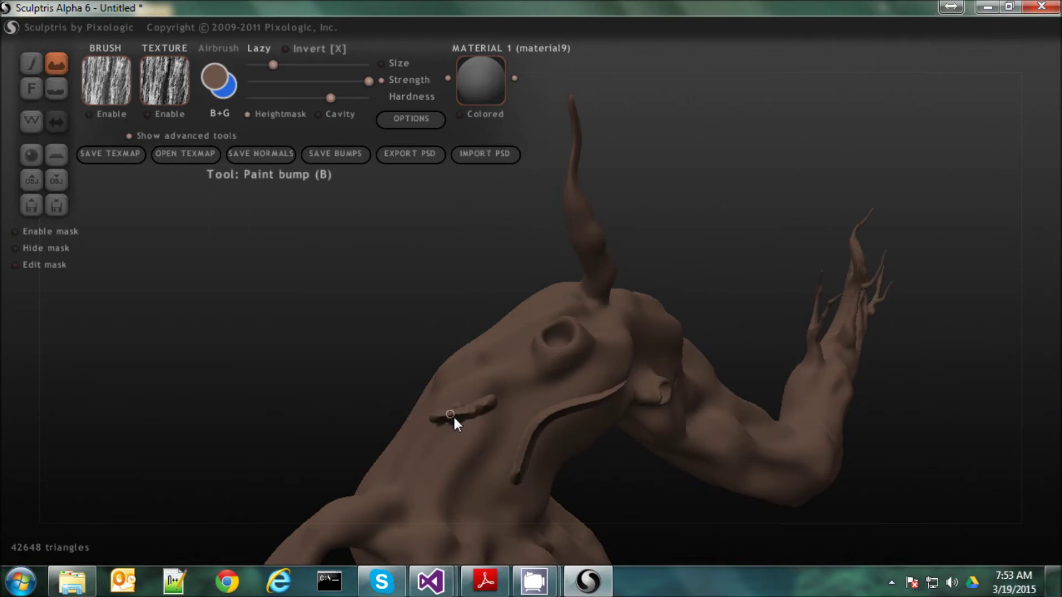
{"action": "right_click_drag", "start_coordinate": [682, 484], "coordinate": [513, 476]}
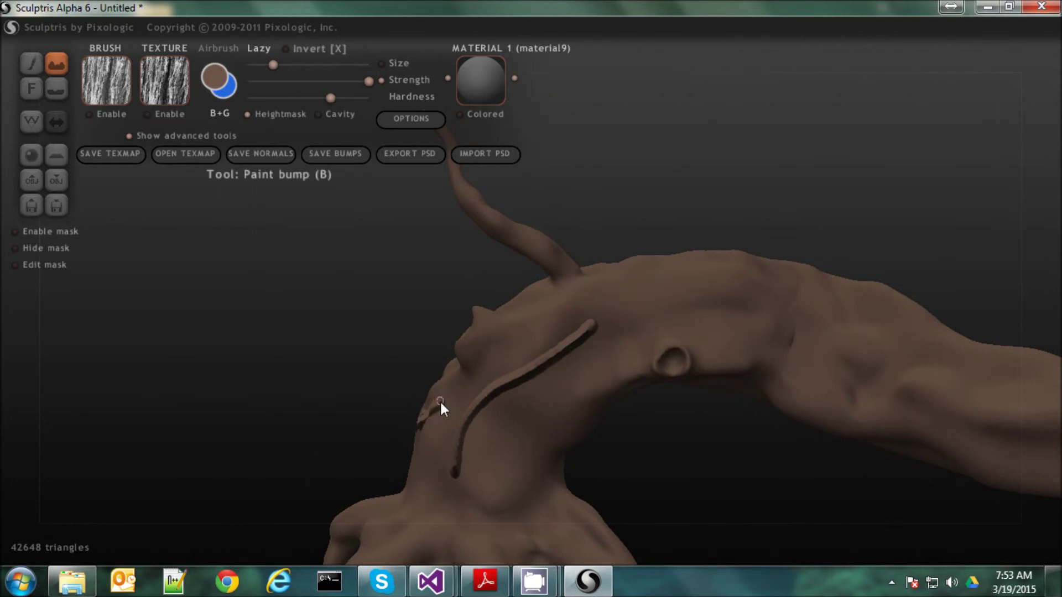
{"action": "right_click_drag", "start_coordinate": [459, 404], "coordinate": [520, 414]}
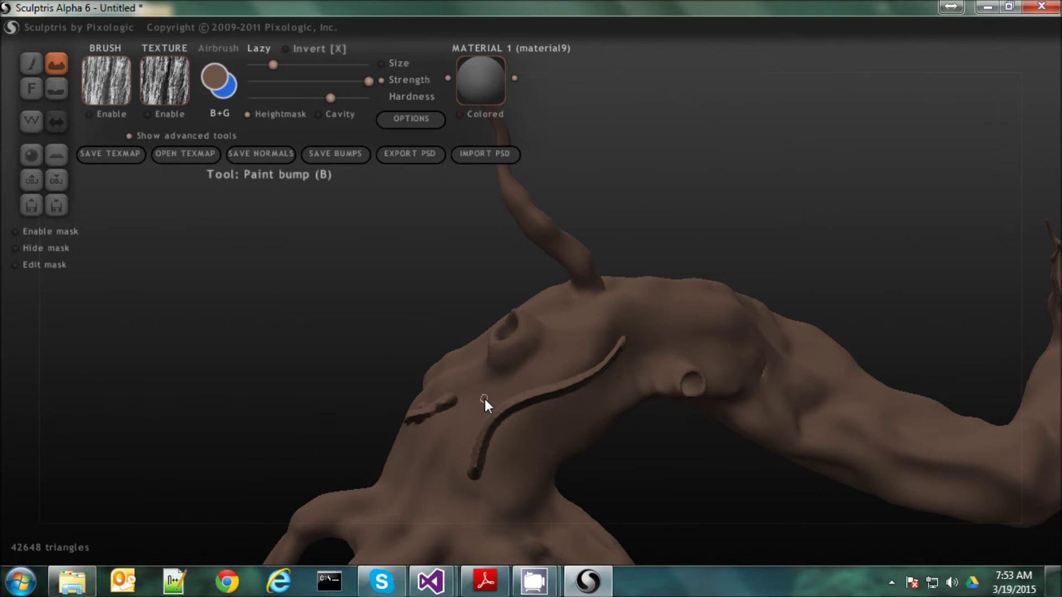
{"action": "key", "text": "ctrl+z"}
{"action": "key", "text": "ctrl+z"}
{"action": "key", "text": "ctrl+z"}
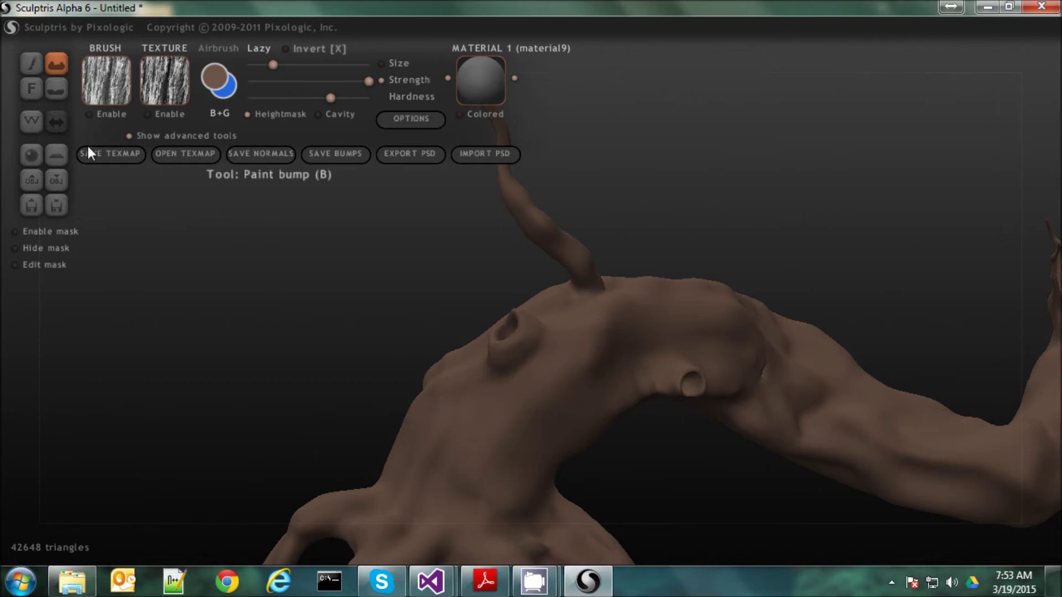
Start choosing a new brush image and browse to the textures folder of Sculptris Alpha 6 under Program Files (x86)
{"action": "left_click", "coordinate": [110, 85]}
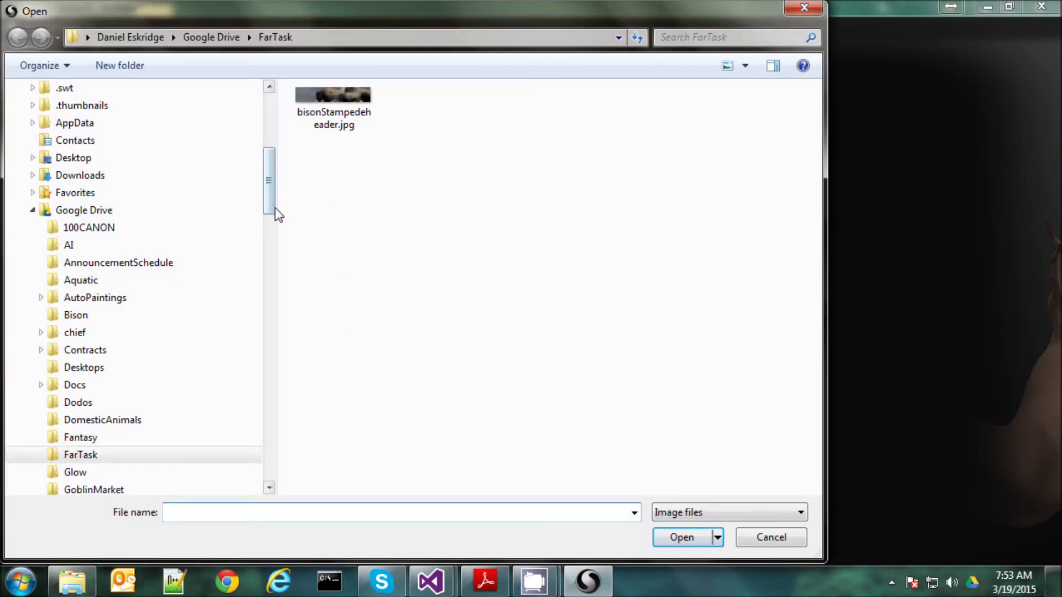
{"action": "left_click", "coordinate": [32, 210]}
{"action": "scroll", "coordinate": [35, 249], "scroll_direction": "down", "scroll_amount": 3}
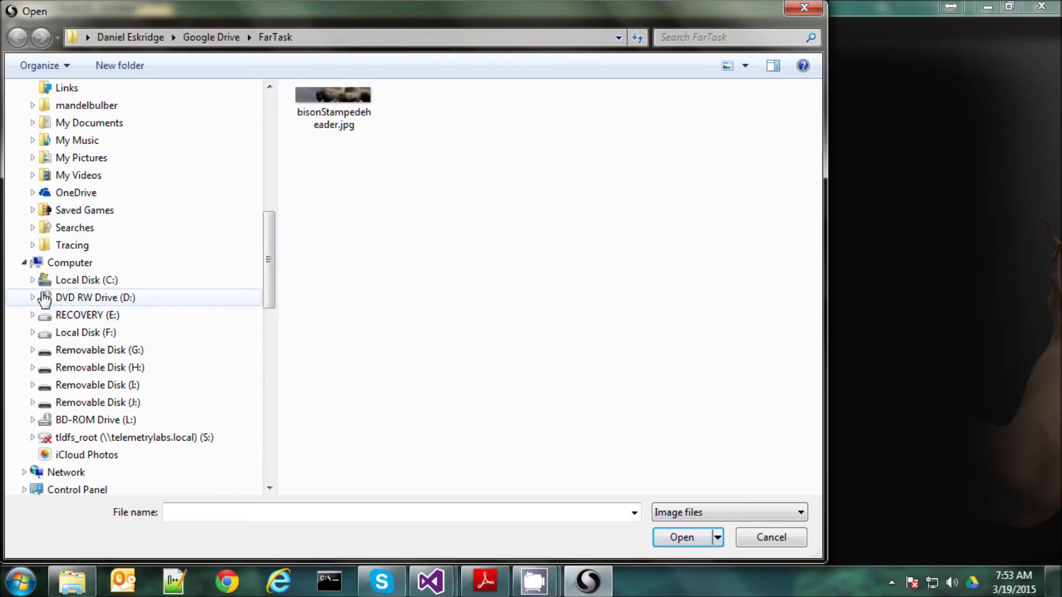
{"action": "left_click", "coordinate": [32, 280]}
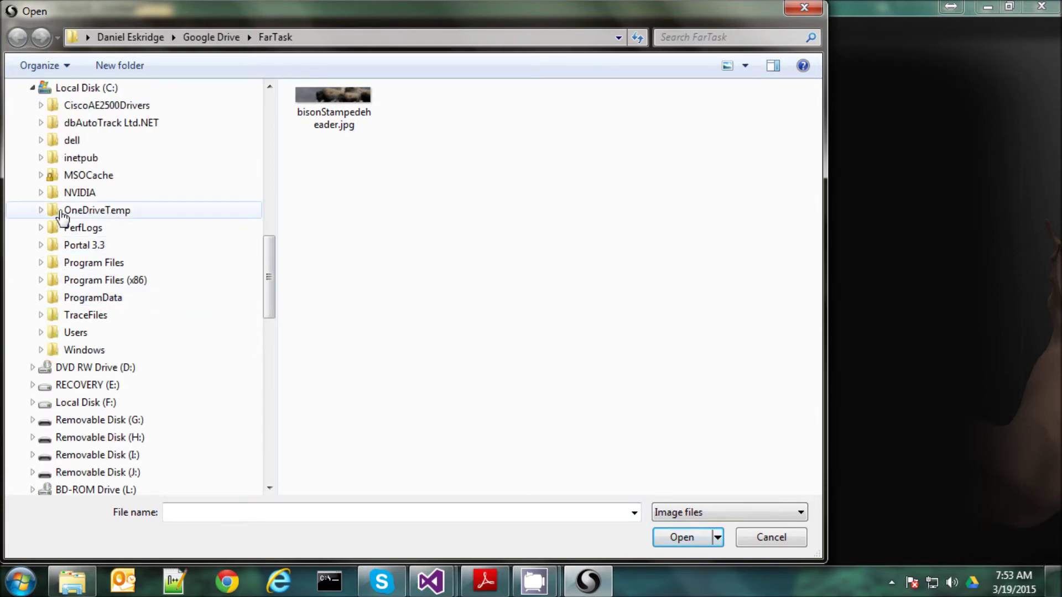
{"action": "left_click", "coordinate": [41, 280]}
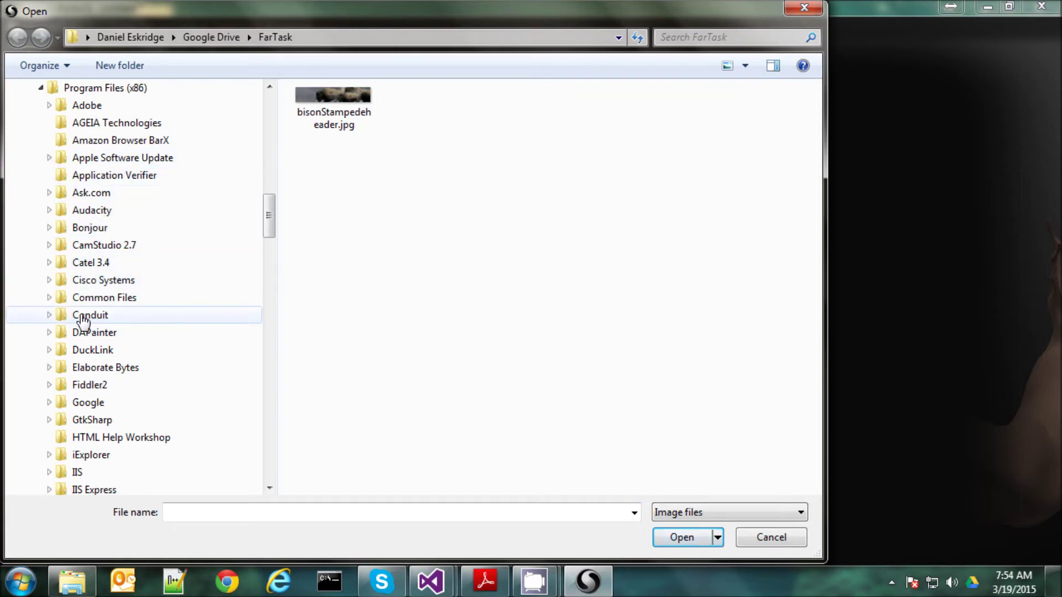
{"action": "scroll", "coordinate": [67, 359], "scroll_direction": "down", "scroll_amount": 12}
{"action": "scroll", "coordinate": [58, 394], "scroll_direction": "down", "scroll_amount": 6}
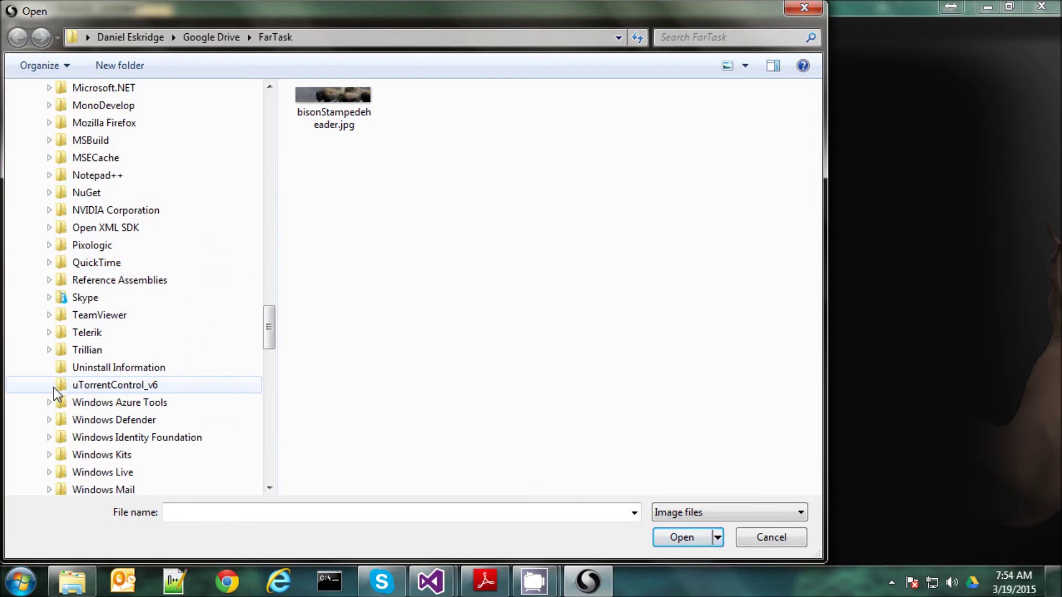
{"action": "left_click", "coordinate": [49, 244]}
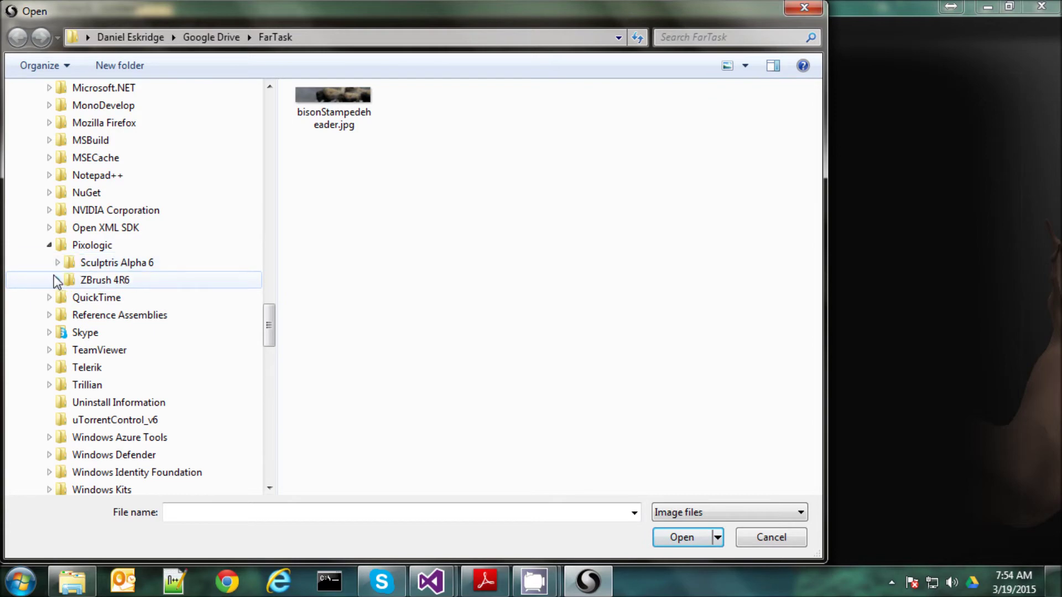
{"action": "left_click", "coordinate": [58, 263]}
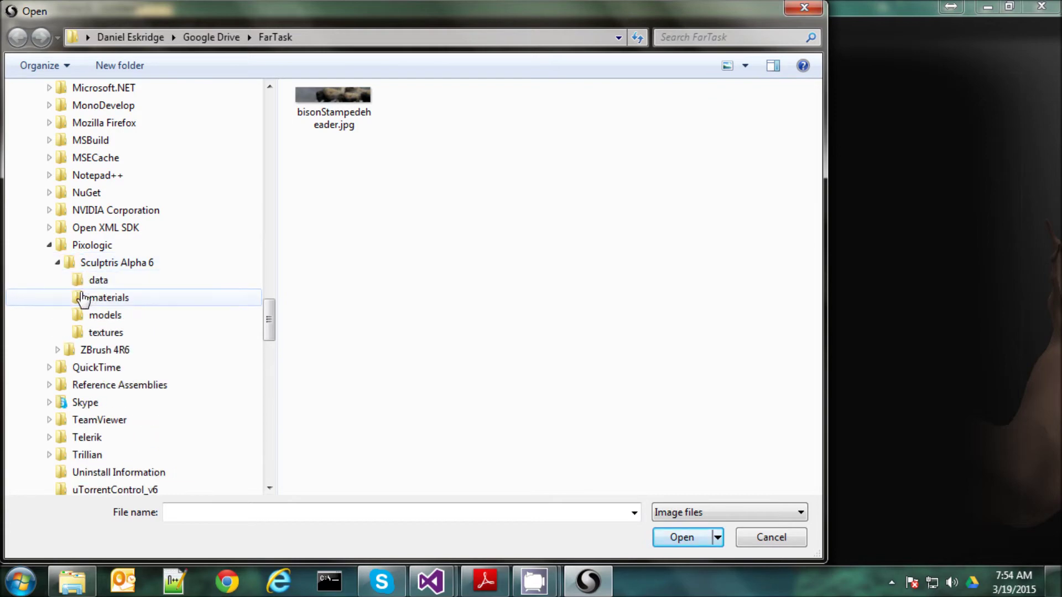
{"action": "left_click", "coordinate": [100, 332]}
Load bark.png as the brush image and enable it for the Paint bump tool
{"action": "left_click", "coordinate": [332, 135]}
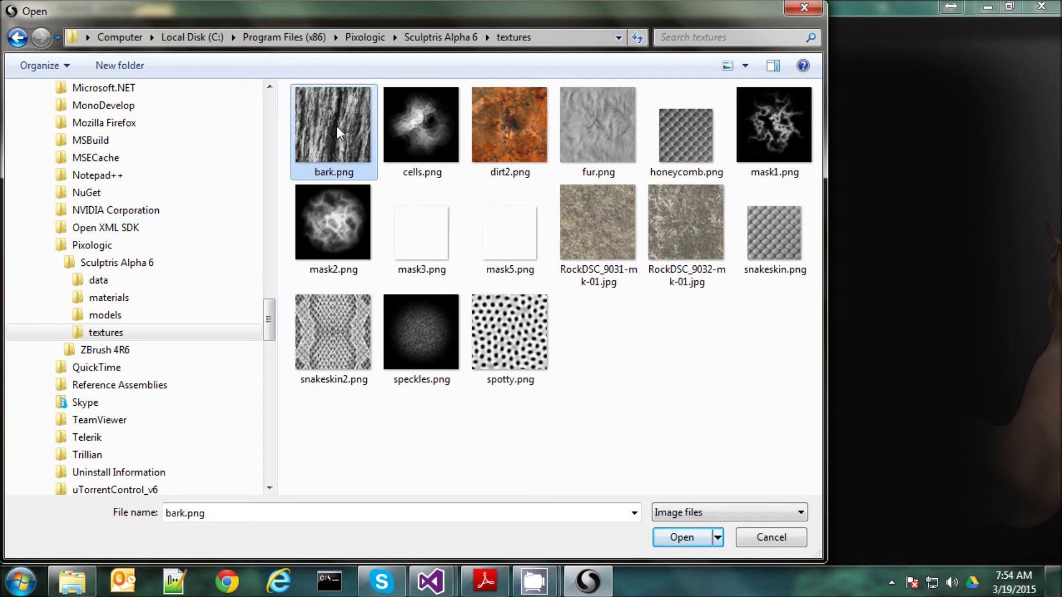
{"action": "double_click", "coordinate": [336, 128]}
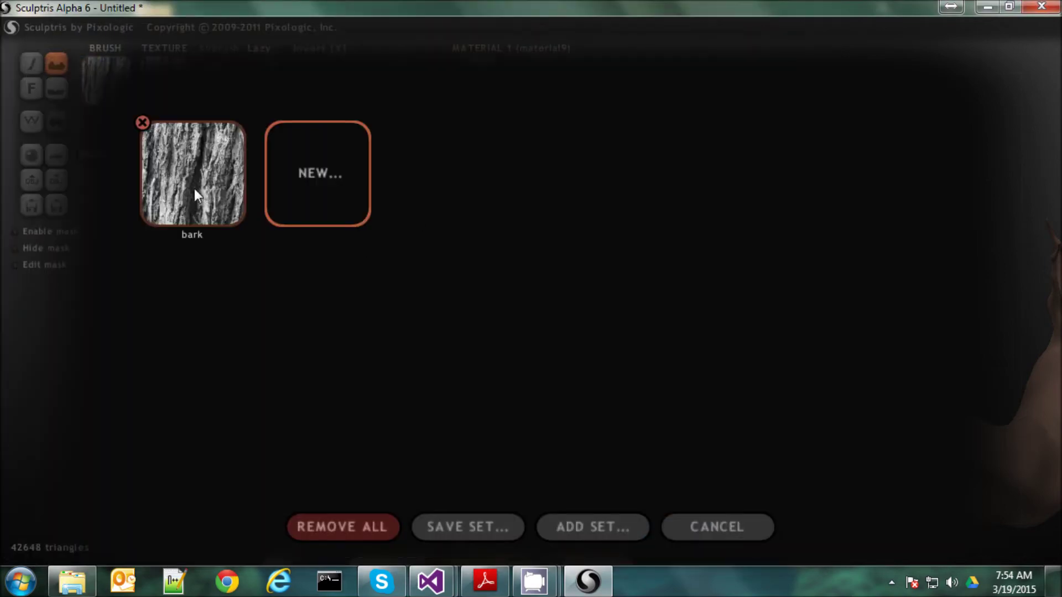
{"action": "left_click", "coordinate": [194, 187]}
{"action": "left_click", "coordinate": [90, 114]}
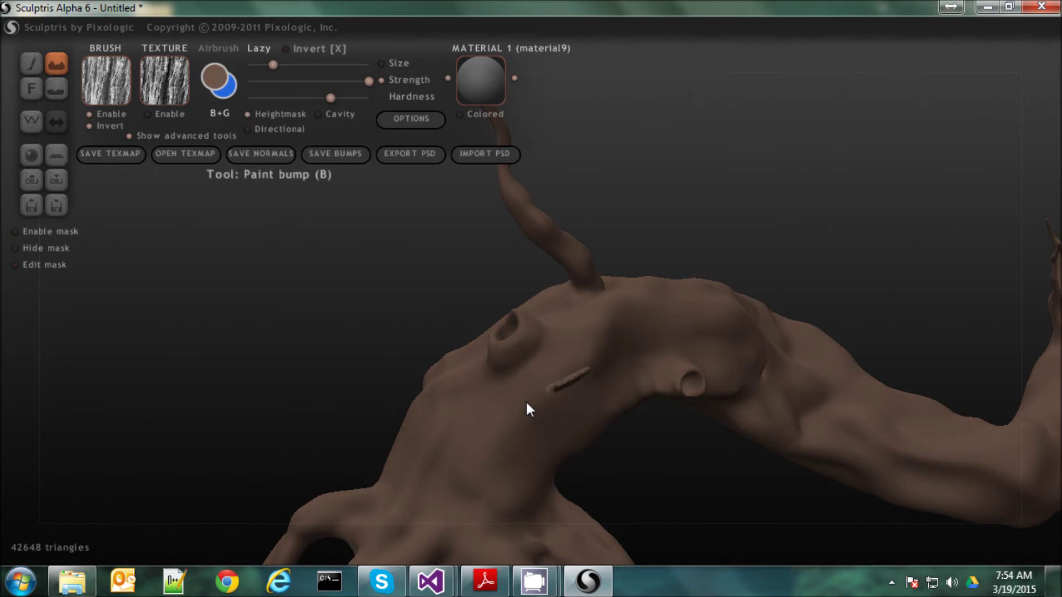
Enlarge the bump brush and try a bark stroke down the lower trunk, undoing the small and large trial strokes
{"action": "key", "text": "ctrl+z"}
{"action": "mouse_move", "coordinate": [500, 349]}
{"action": "left_mouse_down"}
{"action": "mouse_move", "coordinate": [555, 379]}
{"action": "mouse_move", "coordinate": [496, 411]}
{"action": "mouse_move", "coordinate": [456, 477]}
{"action": "mouse_move", "coordinate": [525, 441]}
{"action": "mouse_move", "coordinate": [568, 389]}
{"action": "mouse_move", "coordinate": [526, 428]}
{"action": "mouse_move", "coordinate": [463, 451]}
{"action": "left_mouse_up"}
{"action": "key", "text": "ctrl+z"}
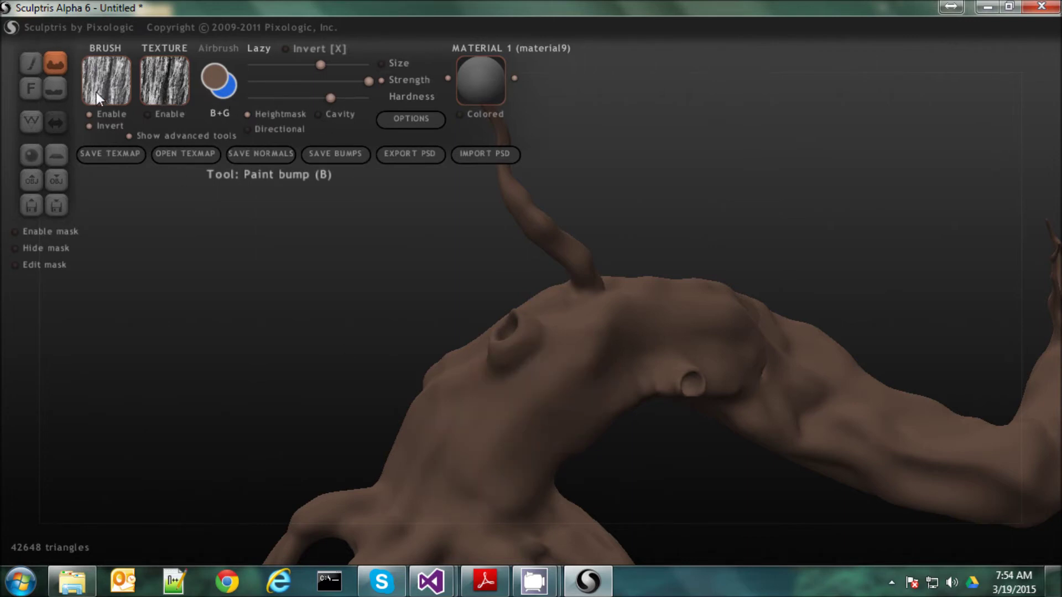
Make the bark brush Directional and try strokes down the trunk towards the roots, undoing them
{"action": "left_click", "coordinate": [250, 126]}
{"action": "mouse_move", "coordinate": [536, 387]}
{"action": "left_mouse_down"}
{"action": "mouse_move", "coordinate": [568, 362]}
{"action": "mouse_move", "coordinate": [497, 412]}
{"action": "mouse_move", "coordinate": [433, 484]}
{"action": "mouse_move", "coordinate": [446, 494]}
{"action": "left_mouse_up"}
{"action": "mouse_move", "coordinate": [641, 370]}
{"action": "left_mouse_down"}
{"action": "mouse_move", "coordinate": [680, 296]}
{"action": "mouse_move", "coordinate": [533, 443]}
{"action": "mouse_move", "coordinate": [513, 487]}
{"action": "mouse_move", "coordinate": [515, 541]}
{"action": "mouse_move", "coordinate": [455, 436]}
{"action": "mouse_move", "coordinate": [457, 379]}
{"action": "mouse_move", "coordinate": [413, 456]}
{"action": "mouse_move", "coordinate": [324, 560]}
{"action": "left_mouse_up"}
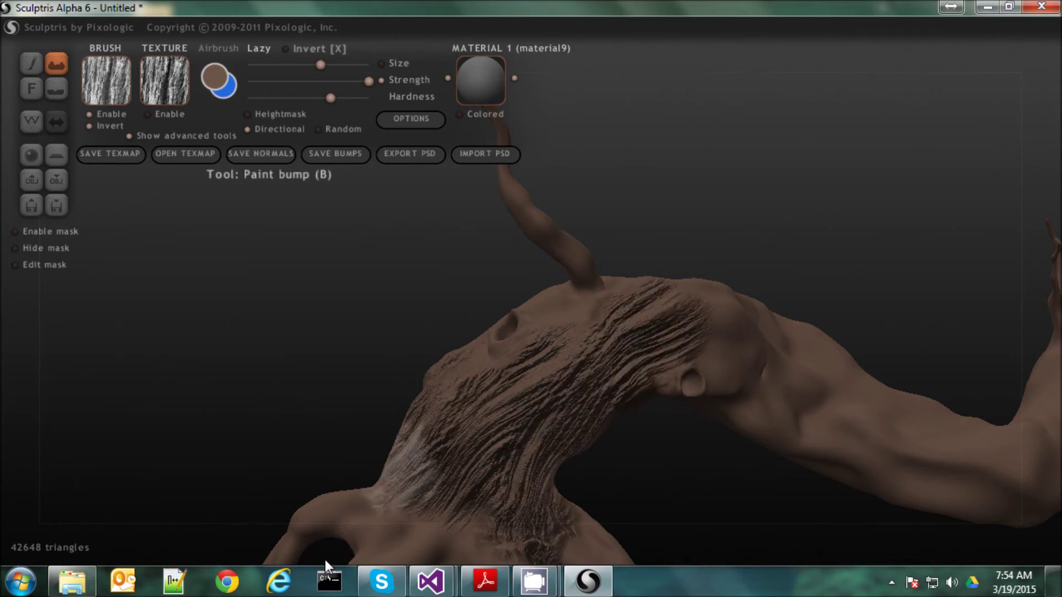
{"action": "key", "text": "ctrl+z"}
{"action": "key", "text": "ctrl+z"}
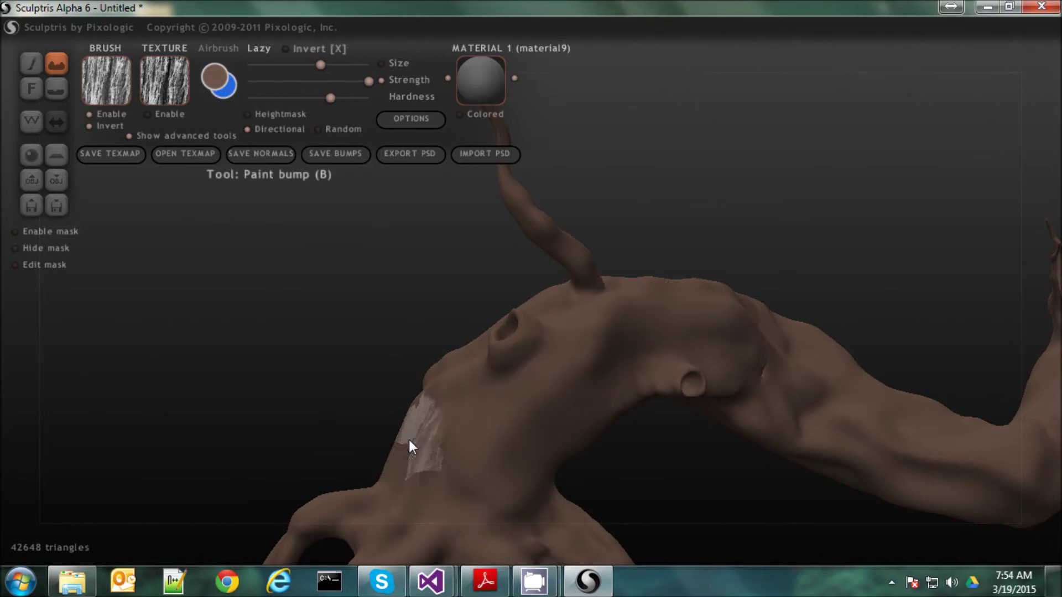
{"action": "key", "text": "ctrl+z"}
Increase the brush spacing above 5% in the paint options
{"action": "left_click", "coordinate": [407, 126]}
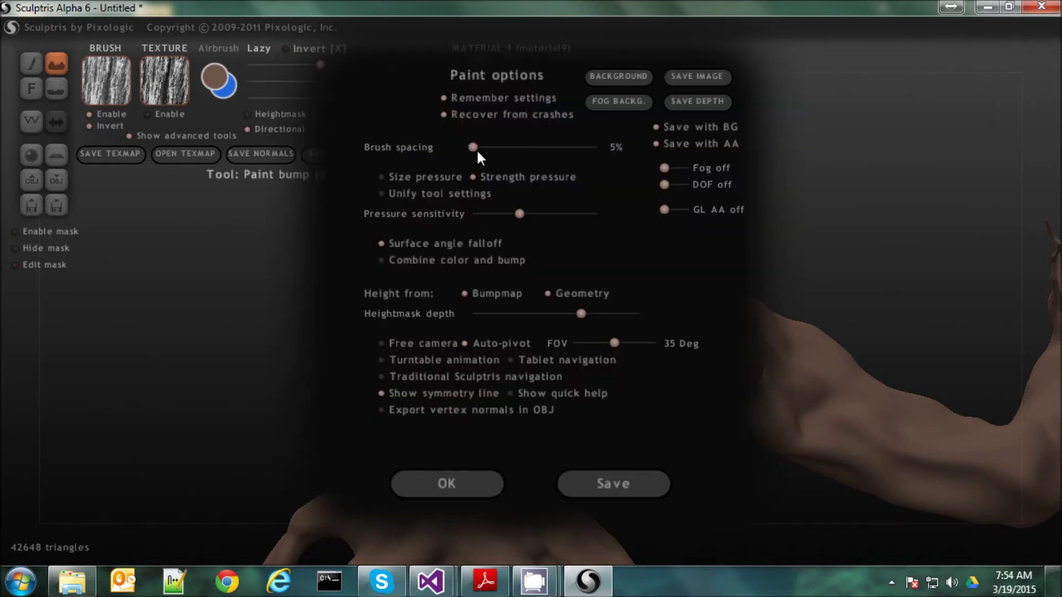
{"action": "left_click_drag", "start_coordinate": [476, 146], "coordinate": [525, 148]}
{"action": "left_click", "coordinate": [446, 484]}
Paint the bark bump down the lower trunk and along the roots
{"action": "mouse_move", "coordinate": [624, 404]}
{"action": "left_mouse_down"}
{"action": "mouse_move", "coordinate": [615, 368]}
{"action": "mouse_move", "coordinate": [578, 380]}
{"action": "mouse_move", "coordinate": [480, 444]}
{"action": "mouse_move", "coordinate": [432, 527]}
{"action": "mouse_move", "coordinate": [590, 500]}
{"action": "mouse_move", "coordinate": [598, 429]}
{"action": "mouse_move", "coordinate": [535, 480]}
{"action": "mouse_move", "coordinate": [542, 553]}
{"action": "mouse_move", "coordinate": [490, 480]}
{"action": "mouse_move", "coordinate": [468, 399]}
{"action": "mouse_move", "coordinate": [454, 395]}
{"action": "mouse_move", "coordinate": [360, 519]}
{"action": "mouse_move", "coordinate": [287, 540]}
{"action": "mouse_move", "coordinate": [410, 503]}
{"action": "mouse_move", "coordinate": [385, 559]}
{"action": "mouse_move", "coordinate": [498, 520]}
{"action": "mouse_move", "coordinate": [571, 518]}
{"action": "mouse_move", "coordinate": [609, 566]}
{"action": "left_mouse_up"}
{"action": "left_click_drag", "start_coordinate": [682, 438], "coordinate": [687, 332], "text": "alt"}
{"action": "mouse_move", "coordinate": [506, 381]}
{"action": "left_mouse_down"}
{"action": "mouse_move", "coordinate": [489, 421]}
{"action": "mouse_move", "coordinate": [586, 529]}
{"action": "left_mouse_up"}
{"action": "left_click_drag", "start_coordinate": [438, 416], "coordinate": [307, 573]}
{"action": "left_click_drag", "start_coordinate": [530, 436], "coordinate": [514, 498]}
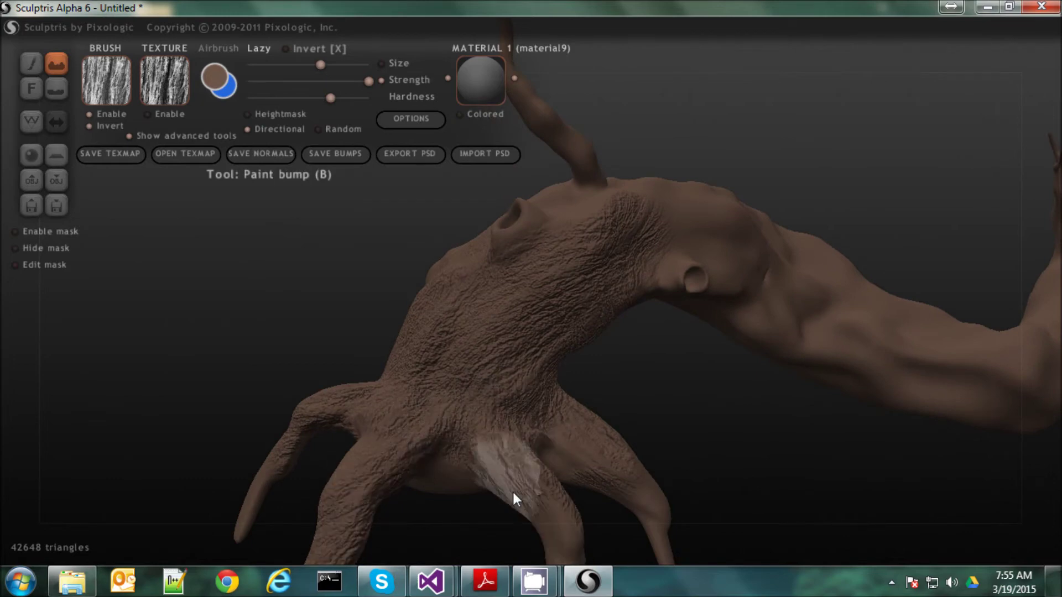
{"action": "left_click_drag", "start_coordinate": [543, 420], "coordinate": [670, 541]}
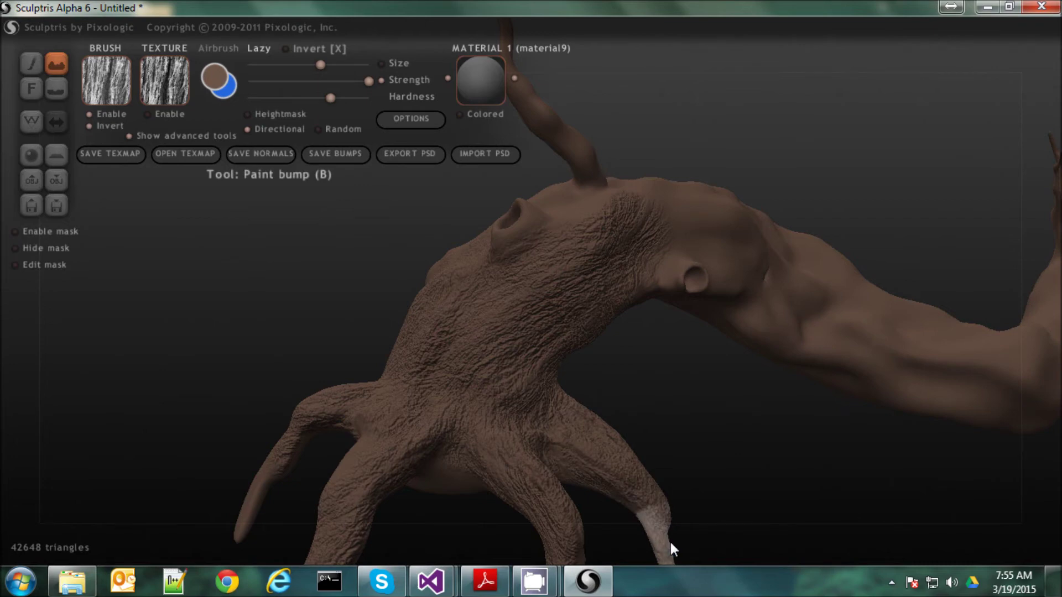
Extend the bark bump over the knots and the middle trunk, and up the thin side branch
{"action": "left_click_drag", "start_coordinate": [641, 224], "coordinate": [576, 204]}
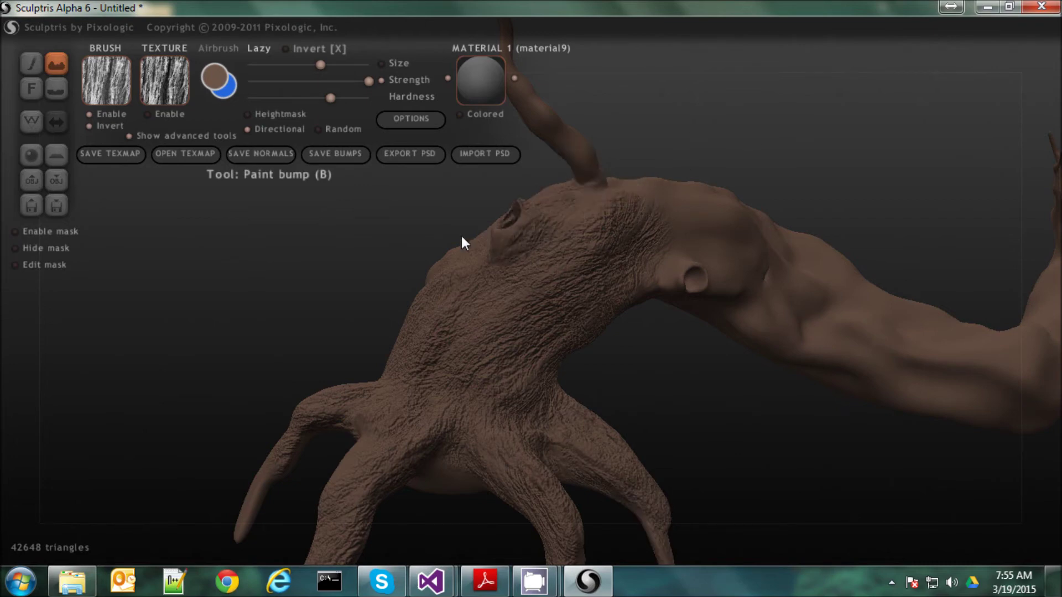
{"action": "left_click_drag", "start_coordinate": [744, 280], "coordinate": [946, 408]}
{"action": "mouse_move", "coordinate": [616, 200]}
{"action": "left_mouse_down"}
{"action": "mouse_move", "coordinate": [806, 273]}
{"action": "mouse_move", "coordinate": [917, 348]}
{"action": "mouse_move", "coordinate": [1006, 373]}
{"action": "left_mouse_up"}
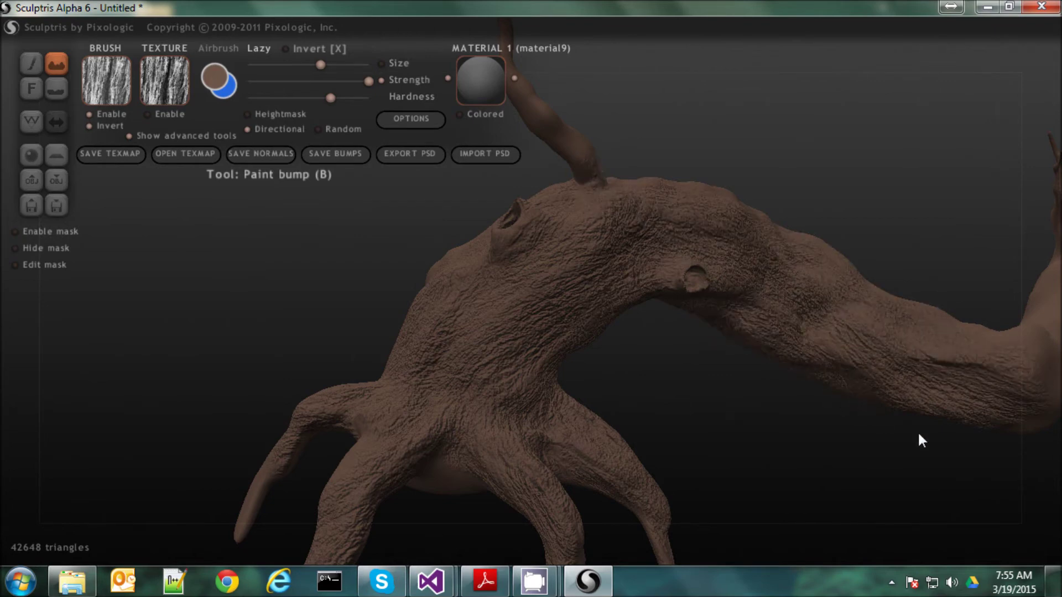
{"action": "left_click_drag", "start_coordinate": [579, 151], "coordinate": [498, 54]}
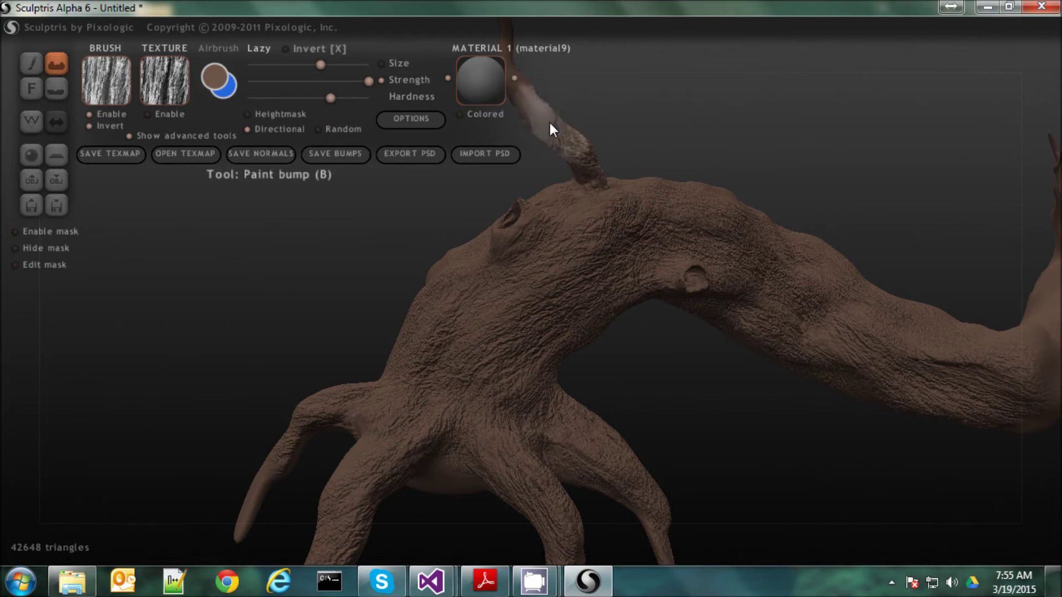
{"action": "mouse_move", "coordinate": [588, 99]}
{"action": "left_mouse_down"}
{"action": "mouse_move", "coordinate": [654, 197]}
{"action": "mouse_move", "coordinate": [623, 257]}
{"action": "mouse_move", "coordinate": [568, 154]}
{"action": "mouse_move", "coordinate": [621, 254]}
{"action": "mouse_move", "coordinate": [611, 268]}
{"action": "mouse_move", "coordinate": [702, 335]}
{"action": "mouse_move", "coordinate": [575, 233]}
{"action": "mouse_move", "coordinate": [695, 274]}
{"action": "mouse_move", "coordinate": [582, 173]}
{"action": "mouse_move", "coordinate": [687, 322]}
{"action": "left_mouse_up"}
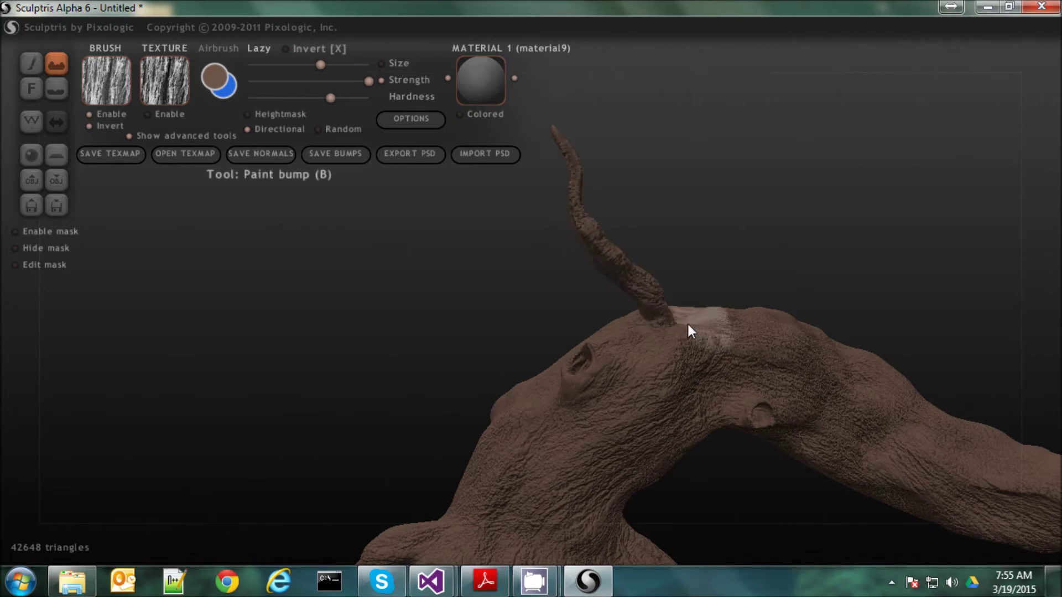
Continue the bark bump to the far end of the trunk and cover the remaining smooth patches around the tree
{"action": "mouse_move", "coordinate": [818, 391]}
{"action": "left_mouse_down"}
{"action": "mouse_move", "coordinate": [812, 296]}
{"action": "mouse_move", "coordinate": [467, 242]}
{"action": "mouse_move", "coordinate": [688, 400]}
{"action": "mouse_move", "coordinate": [801, 379]}
{"action": "mouse_move", "coordinate": [877, 256]}
{"action": "mouse_move", "coordinate": [902, 146]}
{"action": "mouse_move", "coordinate": [882, 113]}
{"action": "left_mouse_up"}
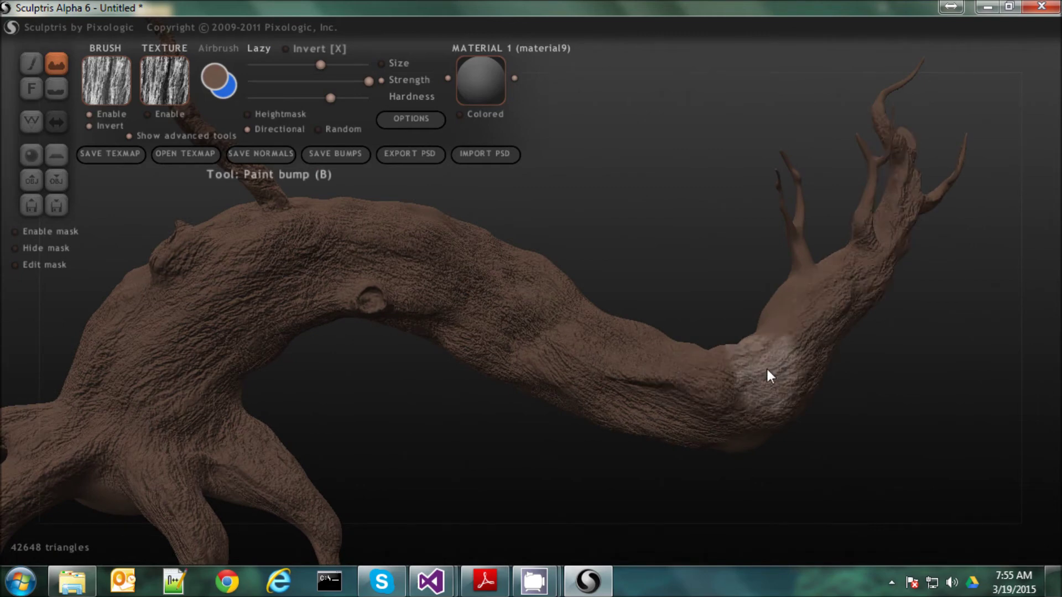
{"action": "left_click_drag", "start_coordinate": [791, 517], "coordinate": [732, 412]}
{"action": "mouse_move", "coordinate": [724, 332]}
{"action": "left_mouse_down"}
{"action": "mouse_move", "coordinate": [749, 297]}
{"action": "mouse_move", "coordinate": [872, 225]}
{"action": "mouse_move", "coordinate": [879, 166]}
{"action": "left_mouse_up"}
{"action": "mouse_move", "coordinate": [734, 362]}
{"action": "left_mouse_down"}
{"action": "mouse_move", "coordinate": [612, 358]}
{"action": "mouse_move", "coordinate": [673, 367]}
{"action": "mouse_move", "coordinate": [516, 387]}
{"action": "mouse_move", "coordinate": [334, 338]}
{"action": "mouse_move", "coordinate": [245, 422]}
{"action": "mouse_move", "coordinate": [249, 395]}
{"action": "mouse_move", "coordinate": [289, 460]}
{"action": "left_mouse_up"}
{"action": "mouse_move", "coordinate": [163, 470]}
{"action": "left_mouse_down"}
{"action": "mouse_move", "coordinate": [177, 502]}
{"action": "mouse_move", "coordinate": [142, 562]}
{"action": "mouse_move", "coordinate": [429, 445]}
{"action": "mouse_move", "coordinate": [473, 476]}
{"action": "left_mouse_up"}
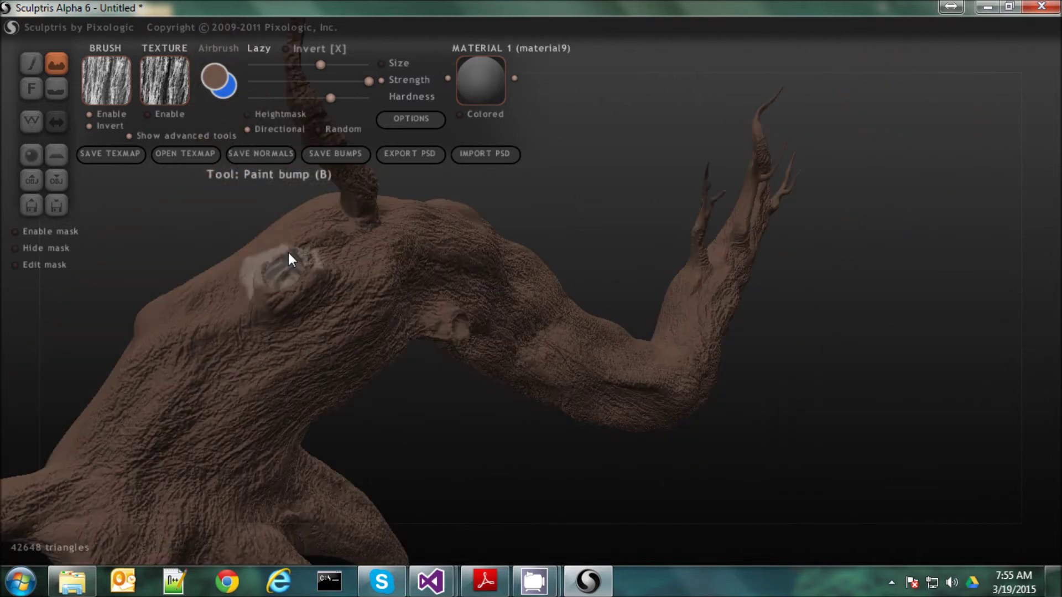
{"action": "mouse_move", "coordinate": [332, 235]}
{"action": "left_mouse_down"}
{"action": "mouse_move", "coordinate": [254, 255]}
{"action": "mouse_move", "coordinate": [89, 410]}
{"action": "left_mouse_up"}
{"action": "mouse_move", "coordinate": [216, 450]}
{"action": "left_mouse_down"}
{"action": "mouse_move", "coordinate": [486, 429]}
{"action": "mouse_move", "coordinate": [495, 336]}
{"action": "mouse_move", "coordinate": [486, 503]}
{"action": "mouse_move", "coordinate": [514, 381]}
{"action": "mouse_move", "coordinate": [495, 254]}
{"action": "mouse_move", "coordinate": [592, 179]}
{"action": "mouse_move", "coordinate": [609, 150]}
{"action": "mouse_move", "coordinate": [629, 198]}
{"action": "mouse_move", "coordinate": [606, 147]}
{"action": "mouse_move", "coordinate": [623, 237]}
{"action": "mouse_move", "coordinate": [659, 237]}
{"action": "mouse_move", "coordinate": [653, 175]}
{"action": "mouse_move", "coordinate": [586, 193]}
{"action": "mouse_move", "coordinate": [604, 412]}
{"action": "mouse_move", "coordinate": [583, 411]}
{"action": "left_mouse_up"}
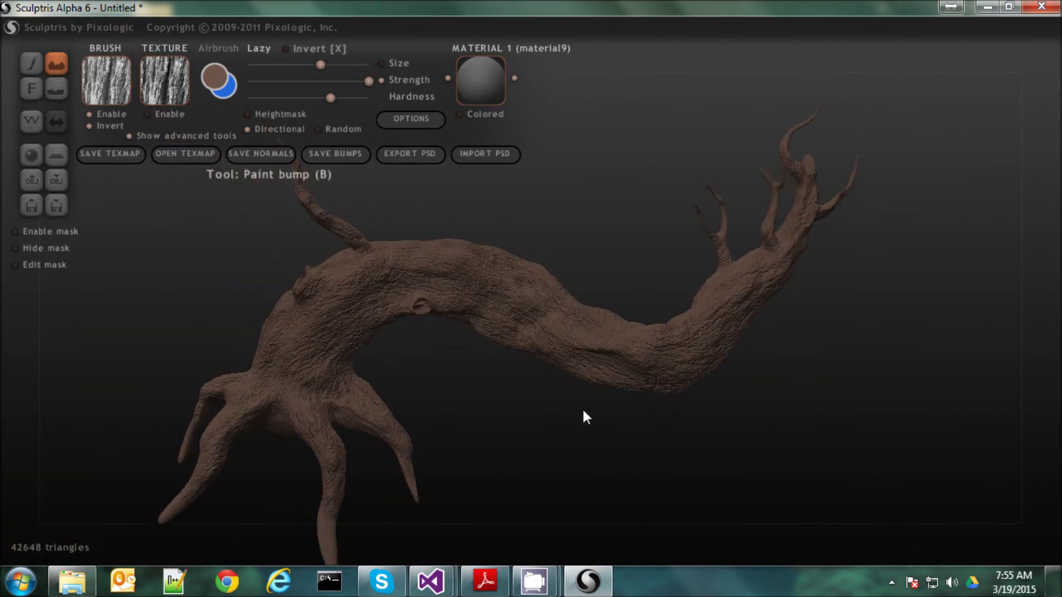
Paint the bark bump onto the trunk's upper bend and, with a smaller brush, onto the thin end twigs
{"action": "left_click_drag", "start_coordinate": [623, 360], "coordinate": [675, 317]}
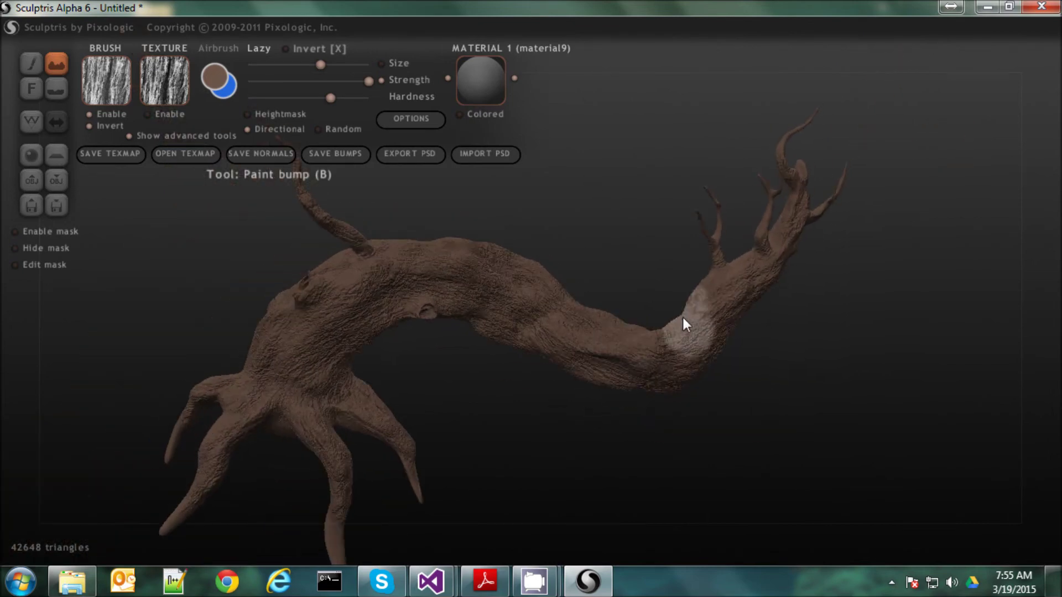
{"action": "scroll", "coordinate": [676, 319], "scroll_direction": "up", "scroll_amount": 2}
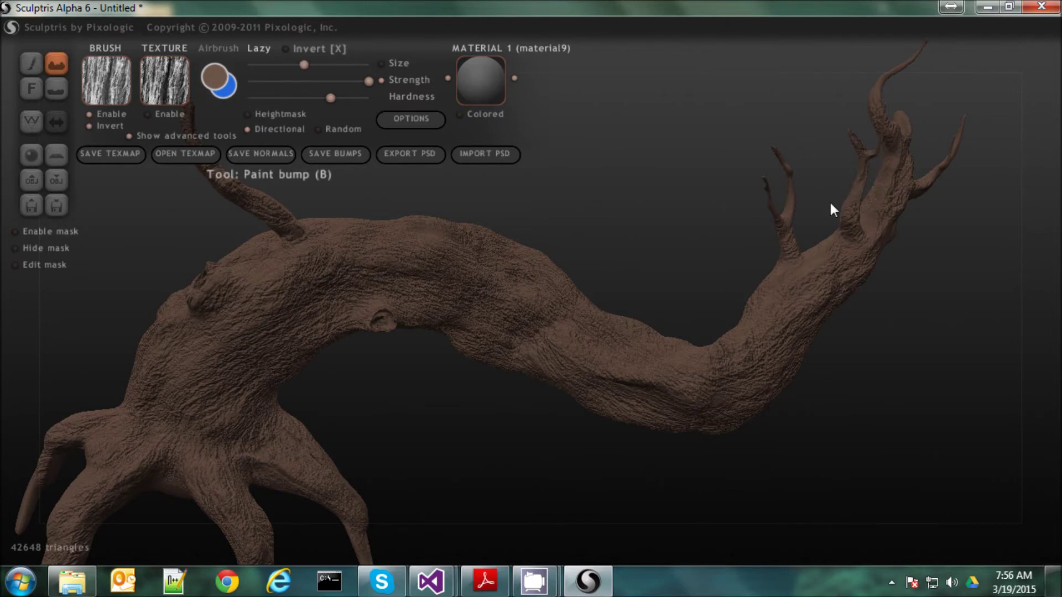
{"action": "mouse_move", "coordinate": [785, 206]}
{"action": "left_mouse_down"}
{"action": "mouse_move", "coordinate": [782, 192]}
{"action": "mouse_move", "coordinate": [783, 208]}
{"action": "left_mouse_up"}
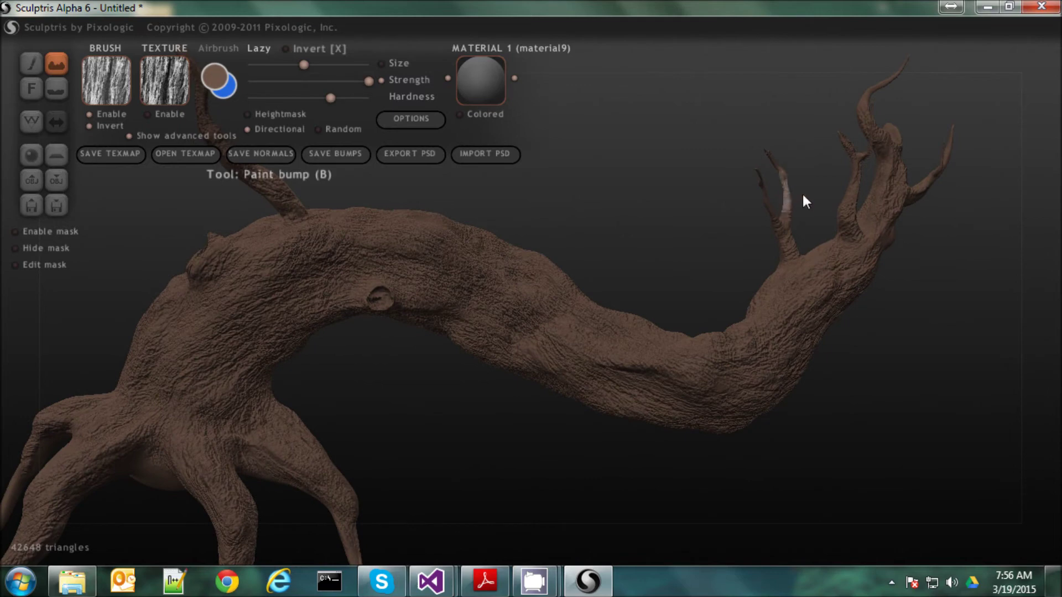
{"action": "left_click_drag", "start_coordinate": [917, 183], "coordinate": [858, 265]}
{"action": "left_click_drag", "start_coordinate": [681, 241], "coordinate": [581, 377]}
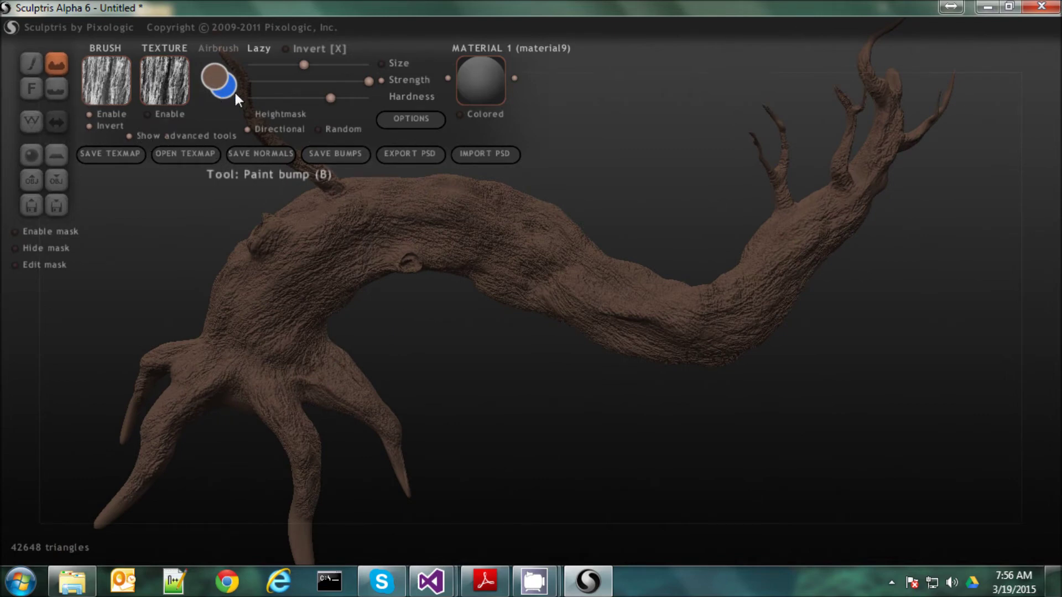
Enable Heightmask with Cavity and choose a very dark brown paint color
{"action": "left_click", "coordinate": [280, 113]}
{"action": "left_click", "coordinate": [89, 113]}
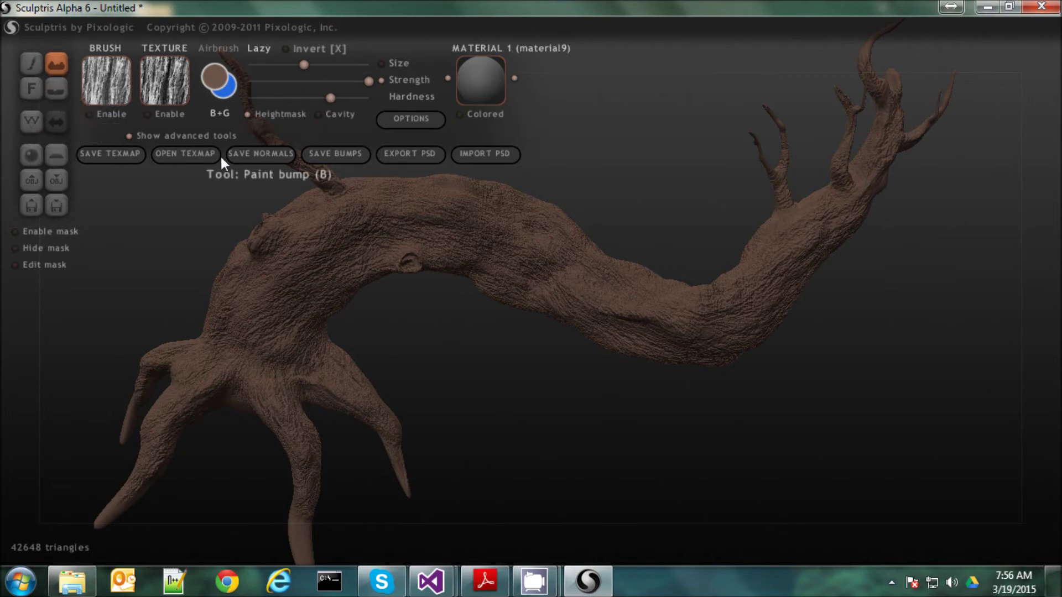
{"action": "left_click", "coordinate": [89, 114]}
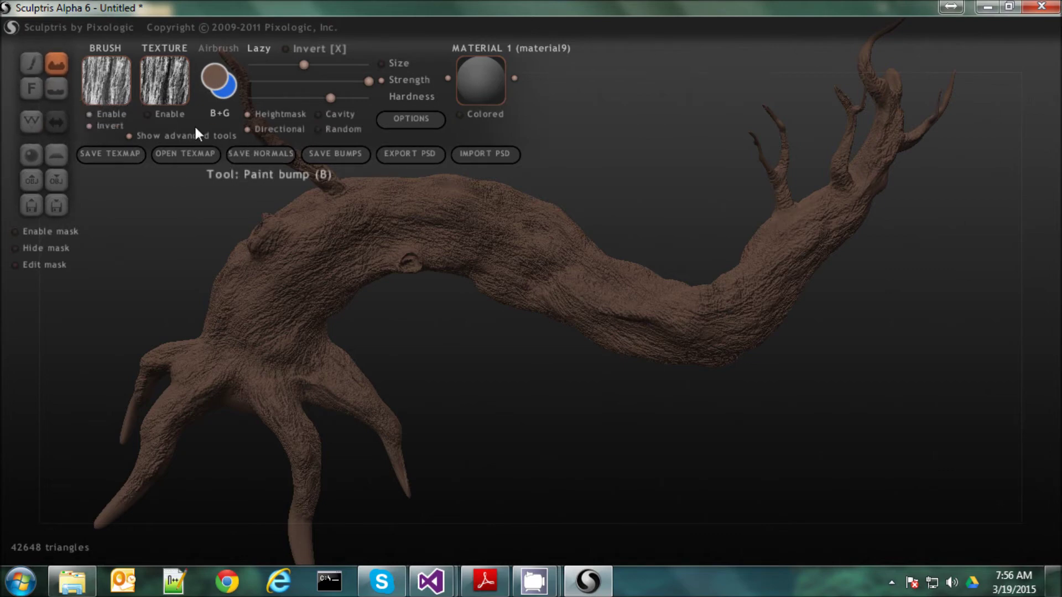
{"action": "left_click", "coordinate": [219, 75]}
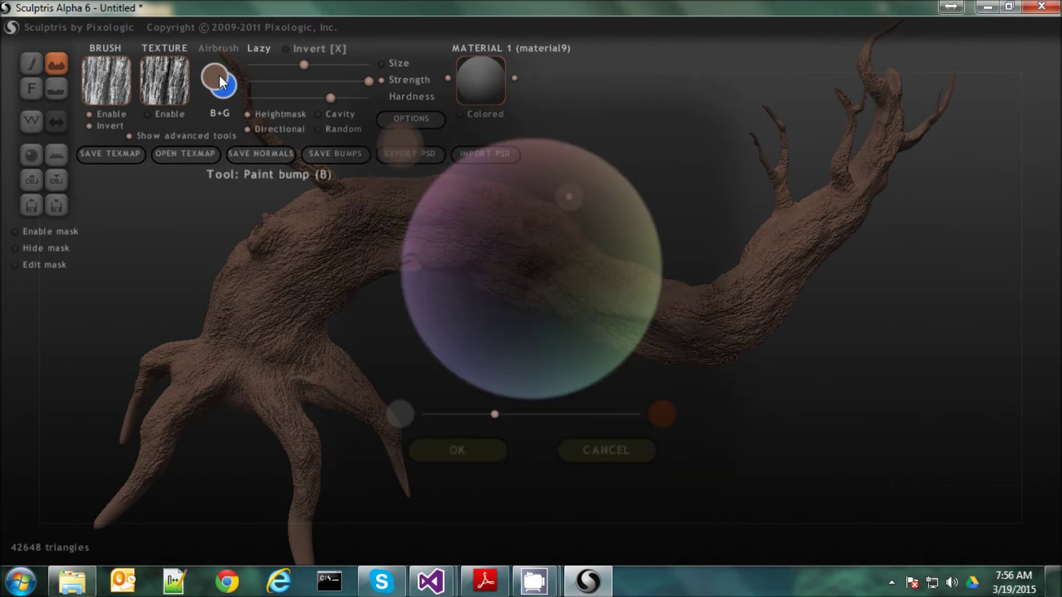
{"action": "left_click_drag", "start_coordinate": [576, 183], "coordinate": [549, 231]}
{"action": "left_click", "coordinate": [176, 217]}
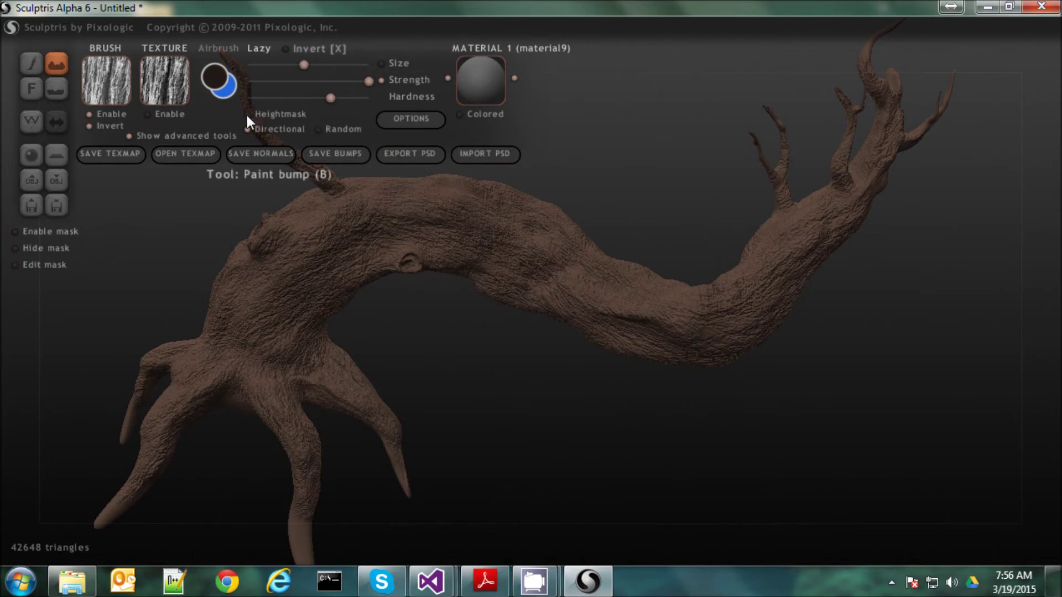
{"action": "left_click", "coordinate": [320, 115]}
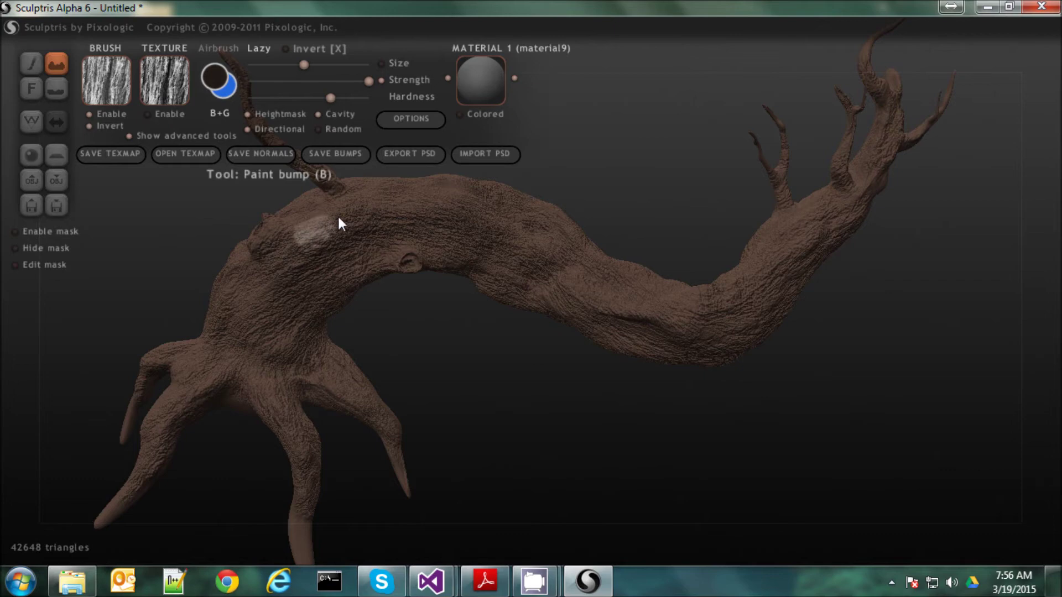
In the paint options, take height from Bumpmap only by turning off Geometry, and lower the heightmask depth slightly
{"action": "left_click", "coordinate": [400, 119]}
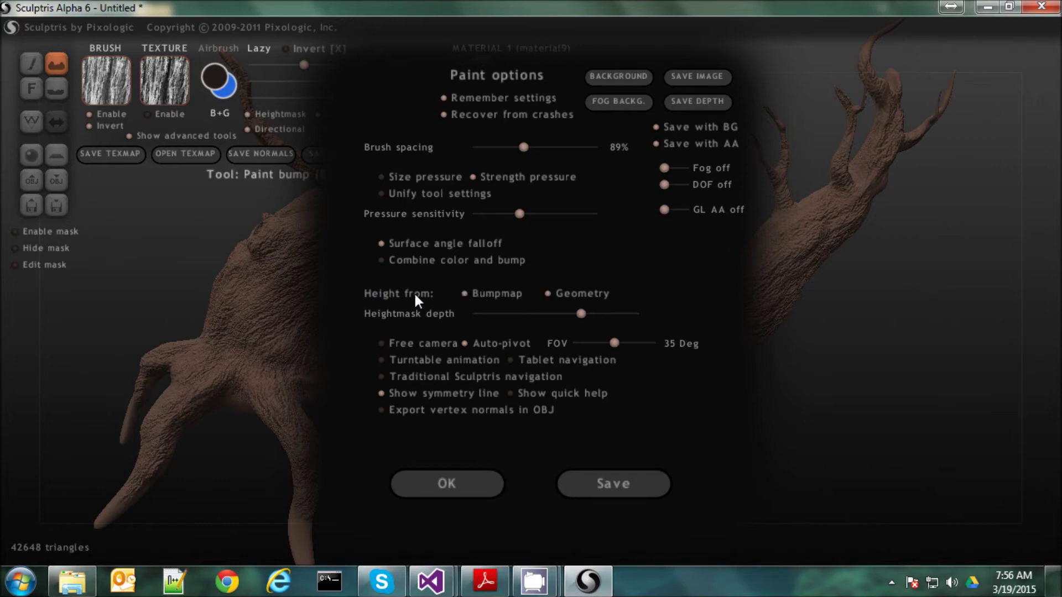
{"action": "left_click", "coordinate": [547, 293]}
{"action": "left_click_drag", "start_coordinate": [645, 315], "coordinate": [552, 319]}
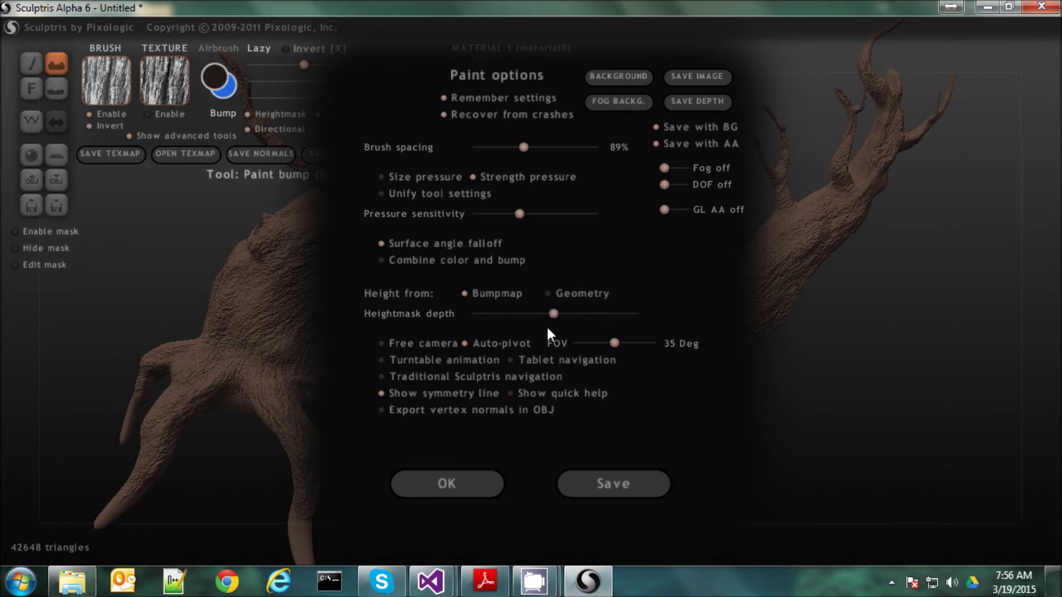
{"action": "left_click", "coordinate": [445, 484]}
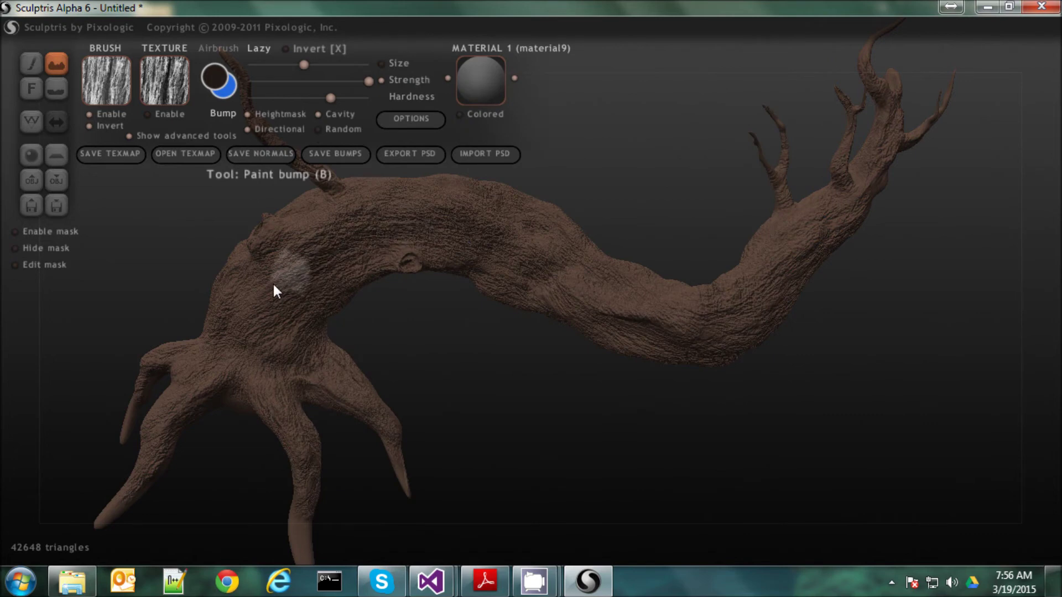
Disable the brush image and switch to the Paint color tool
{"action": "left_click", "coordinate": [89, 114]}
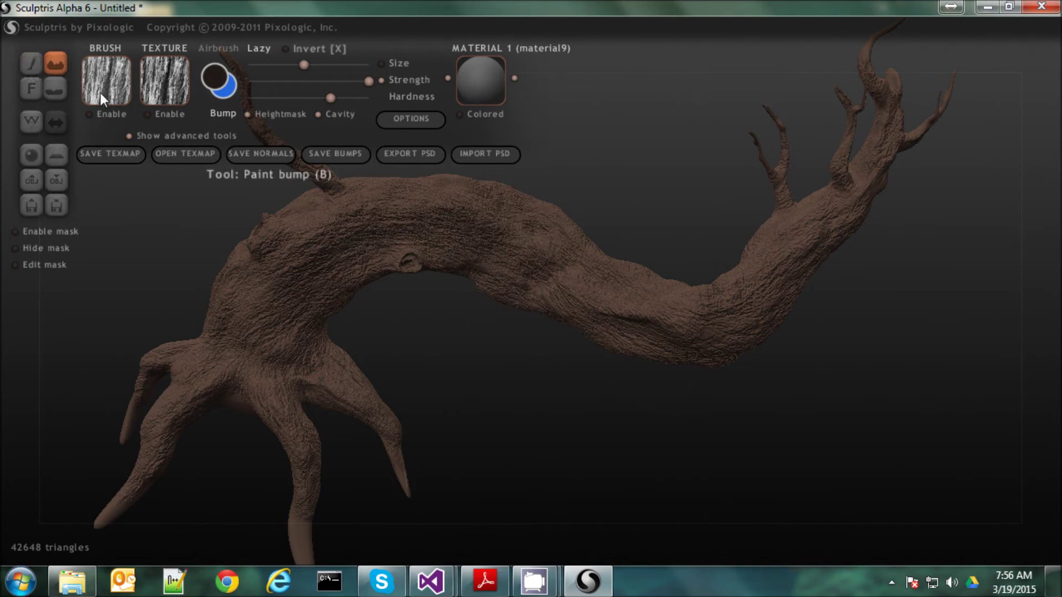
{"action": "left_click", "coordinate": [24, 62]}
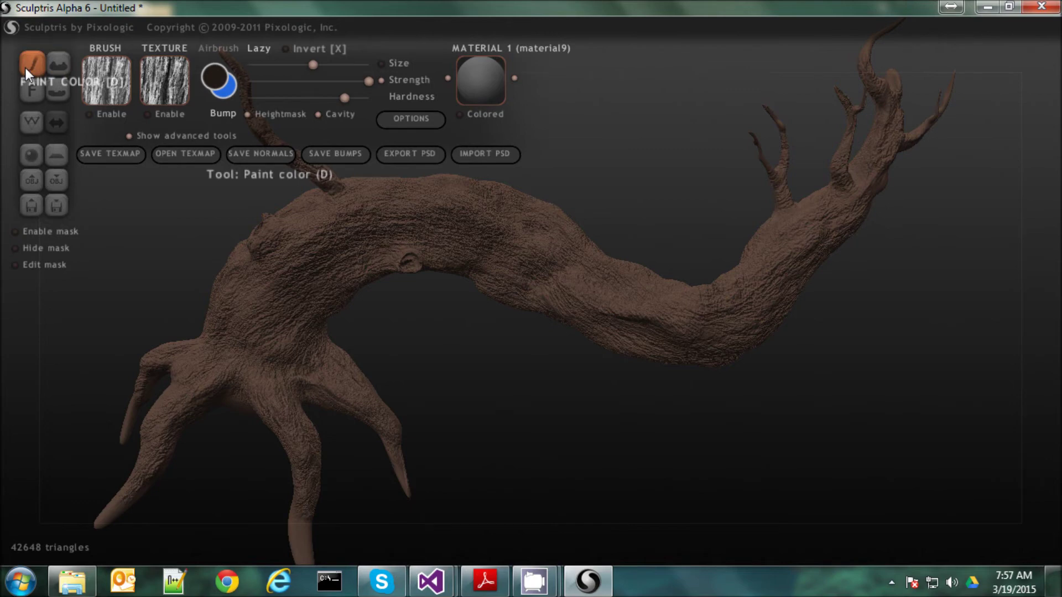
Try dark color strokes over the trunk with different heightmask settings, undoing each stroke
{"action": "mouse_move", "coordinate": [356, 227]}
{"action": "left_mouse_down"}
{"action": "mouse_move", "coordinate": [465, 227]}
{"action": "mouse_move", "coordinate": [551, 283]}
{"action": "mouse_move", "coordinate": [427, 221]}
{"action": "mouse_move", "coordinate": [298, 221]}
{"action": "mouse_move", "coordinate": [315, 265]}
{"action": "mouse_move", "coordinate": [314, 400]}
{"action": "mouse_move", "coordinate": [362, 450]}
{"action": "mouse_move", "coordinate": [243, 339]}
{"action": "mouse_move", "coordinate": [253, 314]}
{"action": "left_mouse_up"}
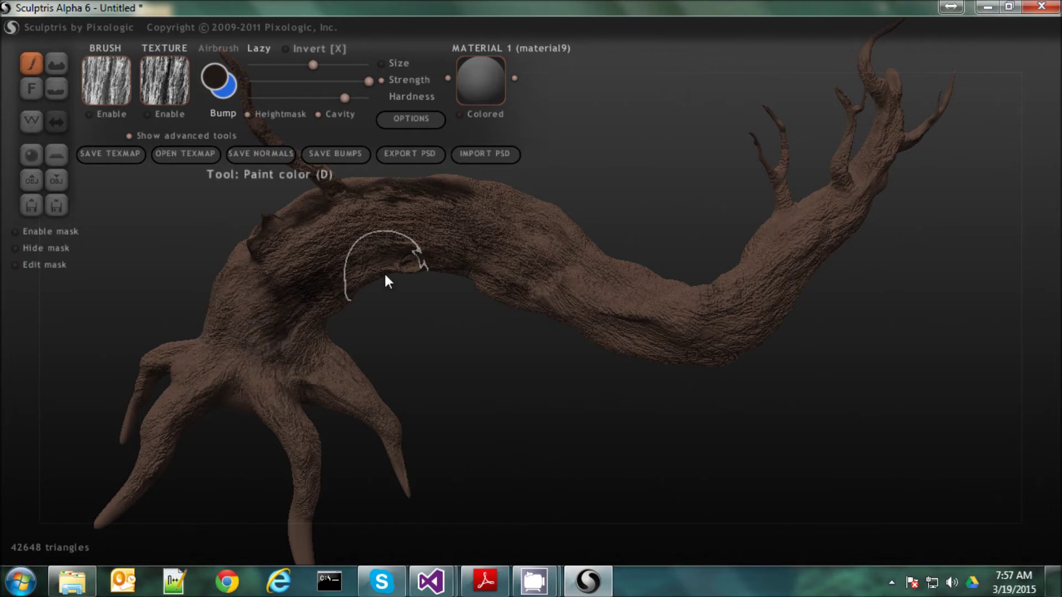
{"action": "key", "text": "ctrl+z"}
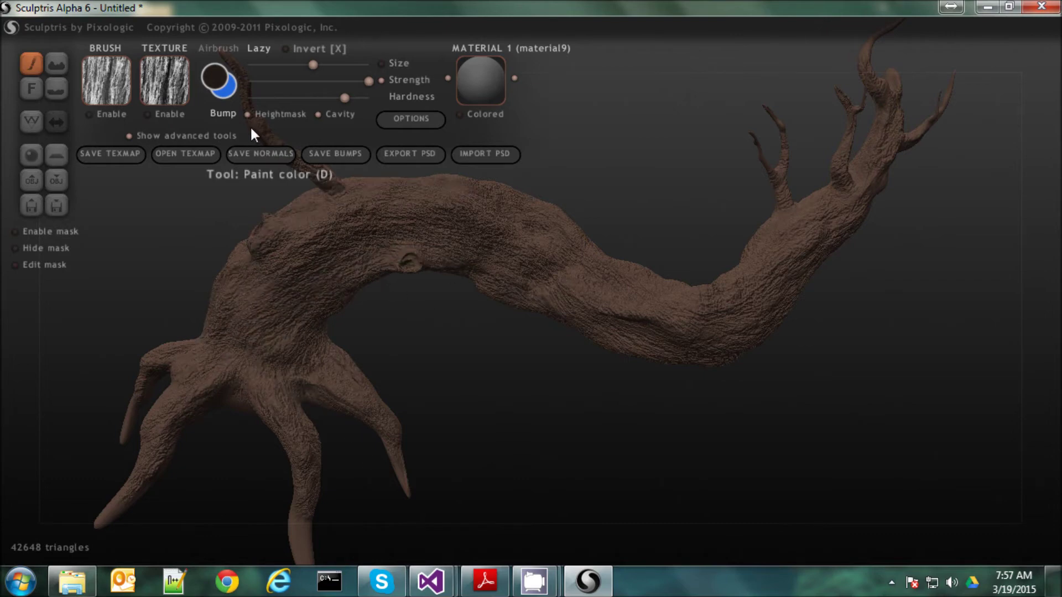
{"action": "mouse_move", "coordinate": [489, 231]}
{"action": "left_mouse_down"}
{"action": "mouse_move", "coordinate": [352, 243]}
{"action": "mouse_move", "coordinate": [313, 333]}
{"action": "left_mouse_up"}
{"action": "key", "text": "ctrl+z"}
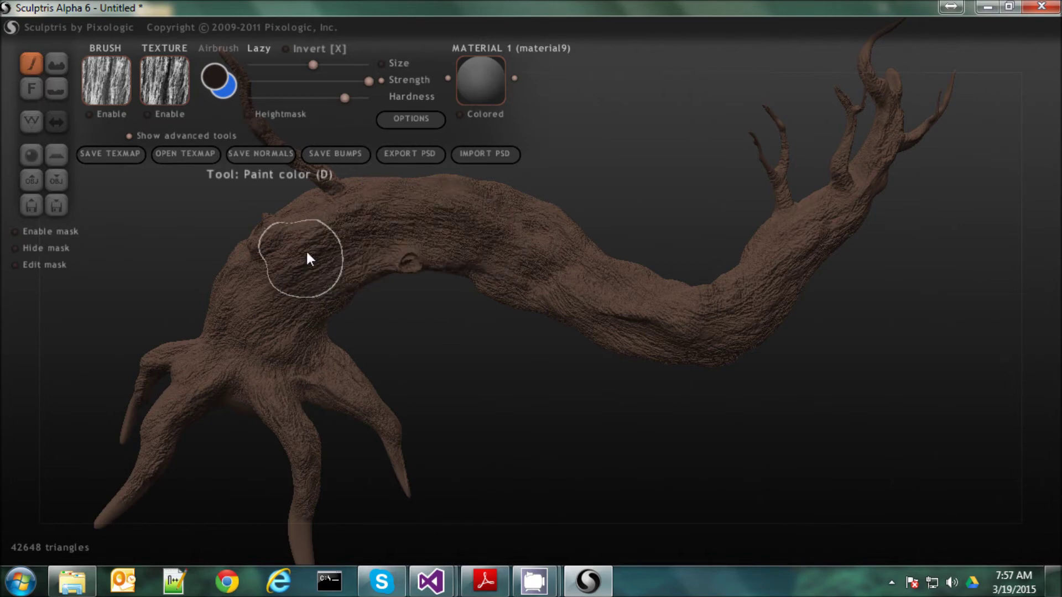
Re-enable Heightmask and paint dark brown shading into the bark recesses along the trunk and roots
{"action": "left_click", "coordinate": [261, 113]}
{"action": "mouse_move", "coordinate": [410, 221]}
{"action": "left_mouse_down"}
{"action": "mouse_move", "coordinate": [339, 246]}
{"action": "mouse_move", "coordinate": [284, 302]}
{"action": "mouse_move", "coordinate": [283, 287]}
{"action": "mouse_move", "coordinate": [213, 387]}
{"action": "mouse_move", "coordinate": [206, 352]}
{"action": "mouse_move", "coordinate": [294, 339]}
{"action": "mouse_move", "coordinate": [294, 458]}
{"action": "mouse_move", "coordinate": [308, 405]}
{"action": "mouse_move", "coordinate": [340, 375]}
{"action": "mouse_move", "coordinate": [384, 422]}
{"action": "mouse_move", "coordinate": [227, 301]}
{"action": "mouse_move", "coordinate": [310, 217]}
{"action": "mouse_move", "coordinate": [447, 206]}
{"action": "mouse_move", "coordinate": [496, 232]}
{"action": "mouse_move", "coordinate": [642, 356]}
{"action": "mouse_move", "coordinate": [768, 330]}
{"action": "mouse_move", "coordinate": [872, 168]}
{"action": "mouse_move", "coordinate": [719, 332]}
{"action": "mouse_move", "coordinate": [522, 265]}
{"action": "mouse_move", "coordinate": [472, 217]}
{"action": "mouse_move", "coordinate": [367, 209]}
{"action": "mouse_move", "coordinate": [281, 271]}
{"action": "mouse_move", "coordinate": [317, 353]}
{"action": "mouse_move", "coordinate": [345, 373]}
{"action": "mouse_move", "coordinate": [269, 425]}
{"action": "mouse_move", "coordinate": [272, 442]}
{"action": "mouse_move", "coordinate": [204, 411]}
{"action": "mouse_move", "coordinate": [296, 304]}
{"action": "mouse_move", "coordinate": [337, 360]}
{"action": "mouse_move", "coordinate": [281, 439]}
{"action": "left_mouse_up"}
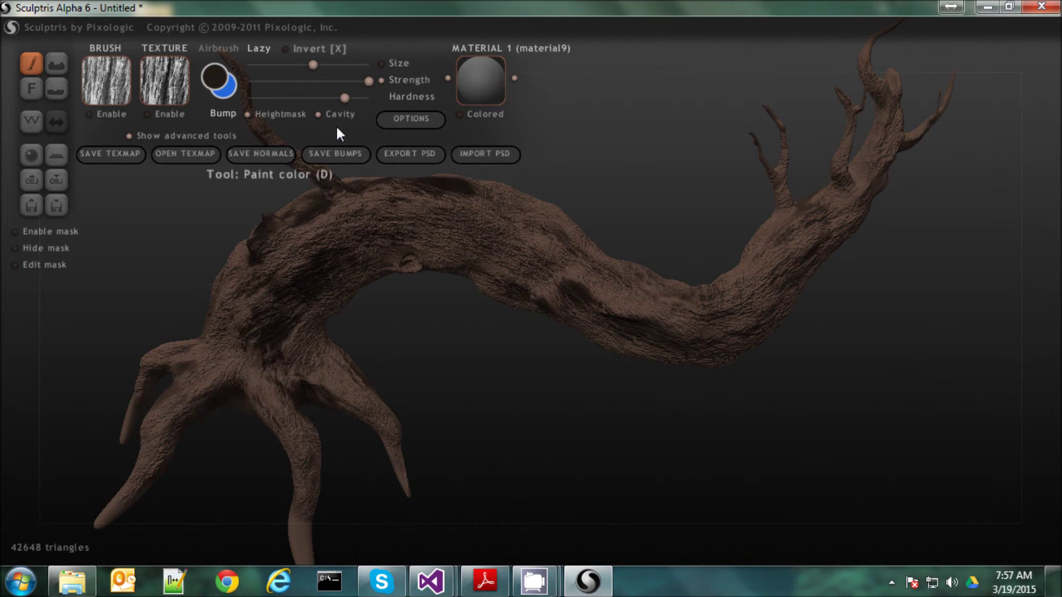
Raise the heightmask depth in the paint options and add dark shading from the lower trunk towards the branches
{"action": "left_click", "coordinate": [418, 118]}
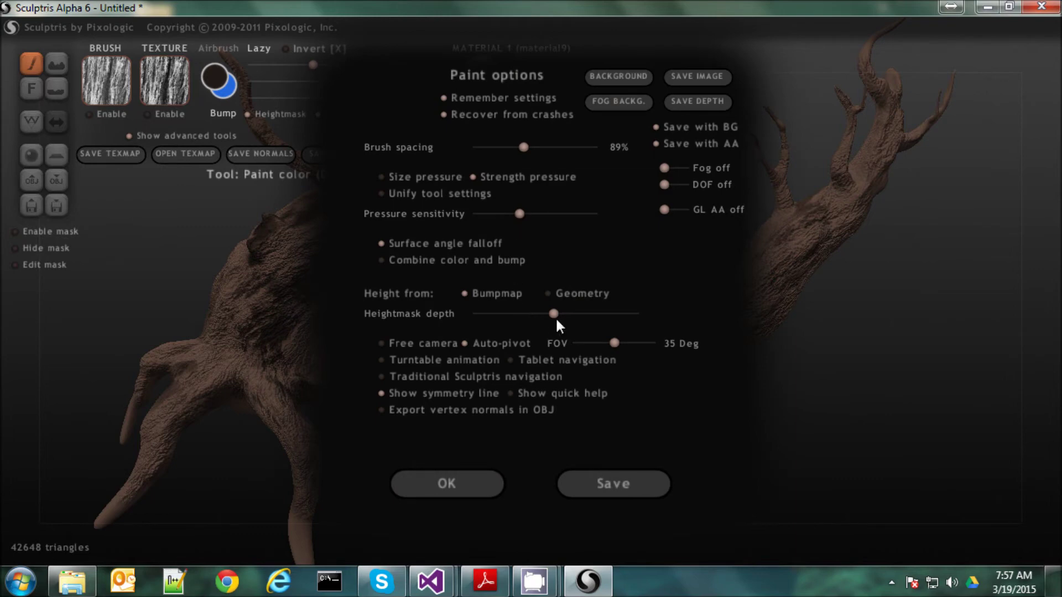
{"action": "left_click", "coordinate": [439, 482]}
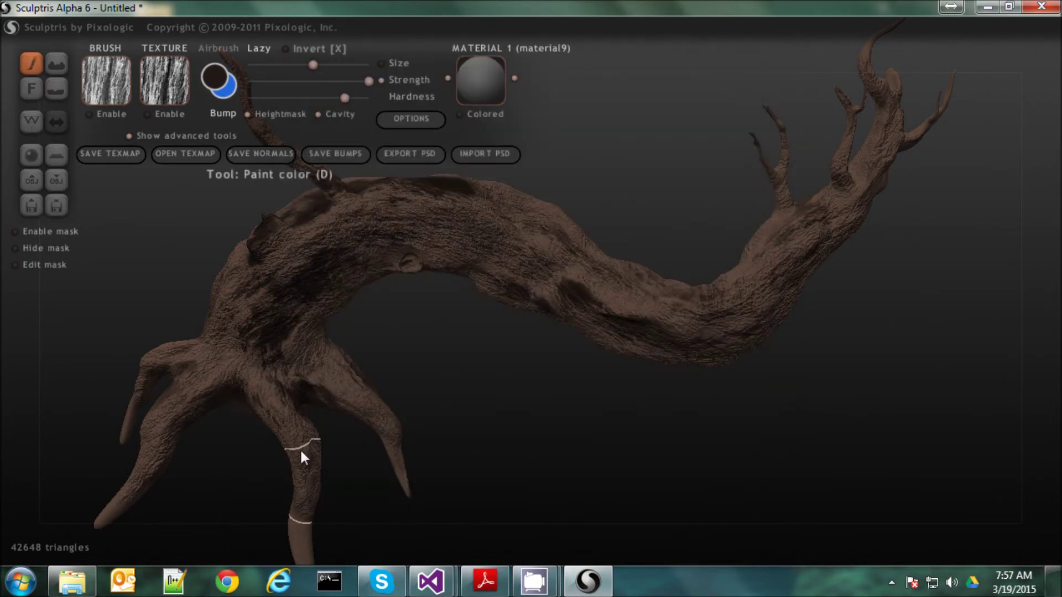
{"action": "left_click", "coordinate": [437, 118]}
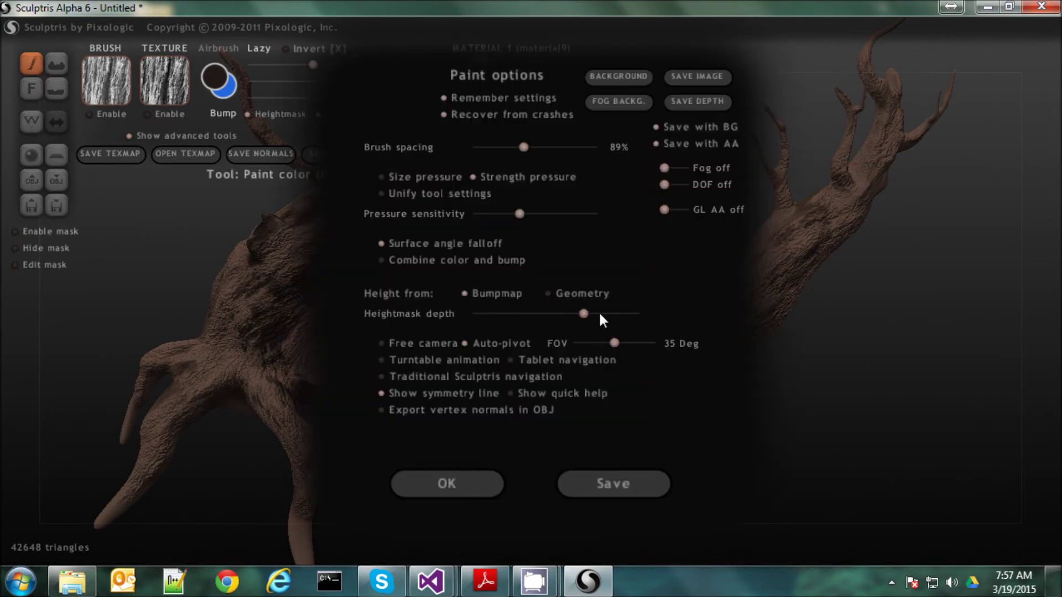
{"action": "left_click", "coordinate": [437, 483]}
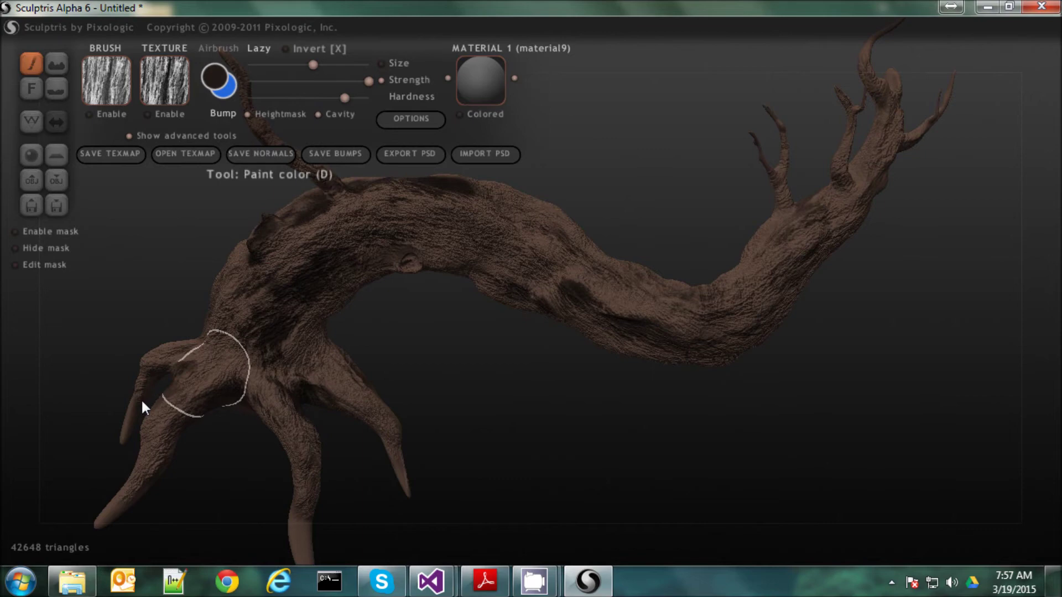
{"action": "mouse_move", "coordinate": [266, 298]}
{"action": "left_mouse_down"}
{"action": "mouse_move", "coordinate": [350, 210]}
{"action": "mouse_move", "coordinate": [503, 247]}
{"action": "mouse_move", "coordinate": [628, 338]}
{"action": "mouse_move", "coordinate": [798, 279]}
{"action": "mouse_move", "coordinate": [881, 130]}
{"action": "mouse_move", "coordinate": [772, 246]}
{"action": "left_mouse_up"}
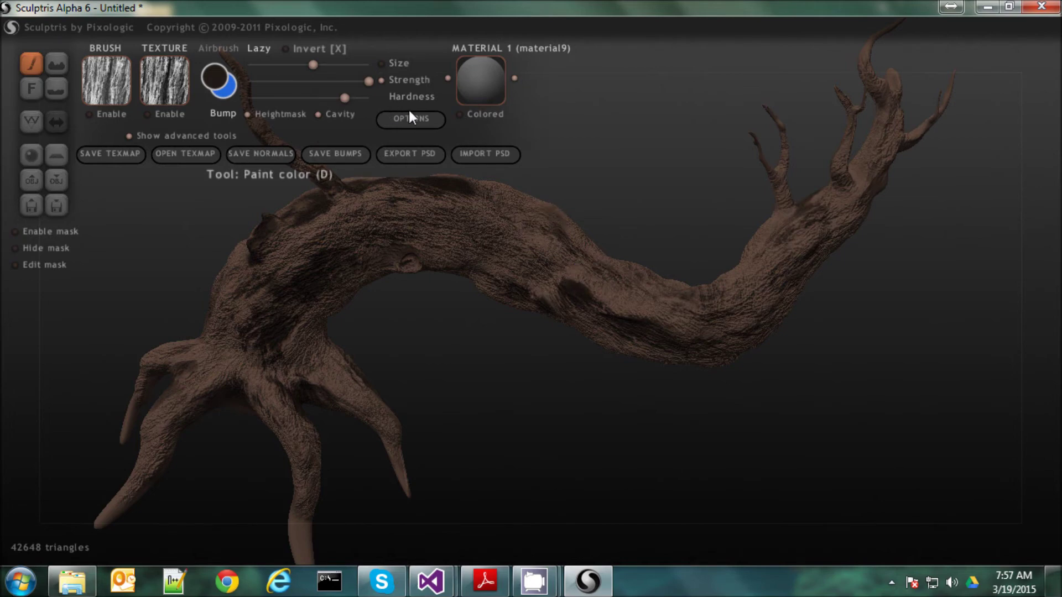
Lower the heightmask depth almost to its minimum and darken the recesses along the trunk and upper branches
{"action": "left_click", "coordinate": [411, 119]}
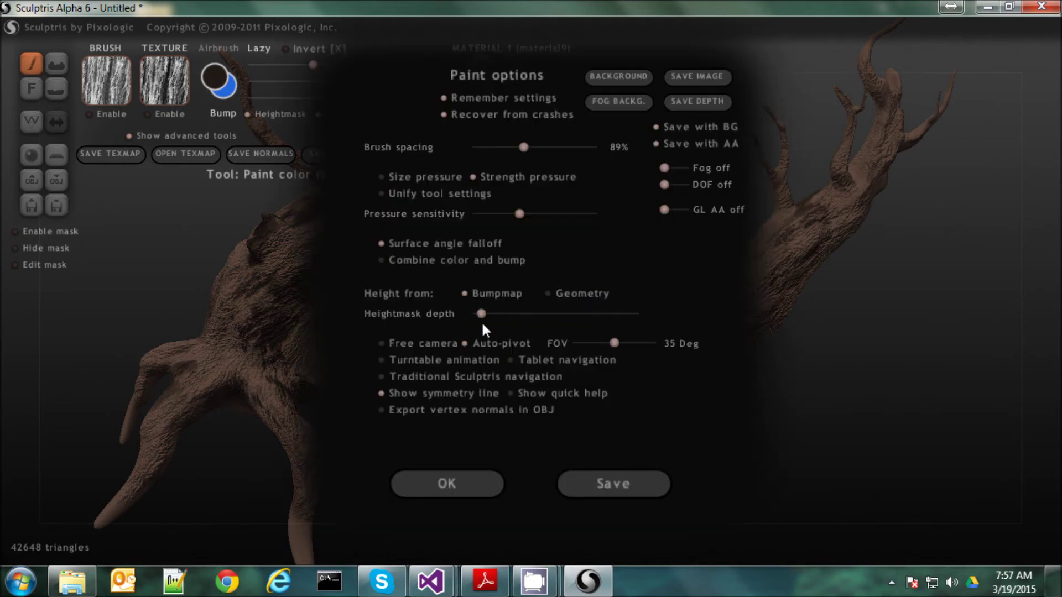
{"action": "left_click", "coordinate": [426, 486]}
{"action": "mouse_move", "coordinate": [666, 330]}
{"action": "left_mouse_down"}
{"action": "mouse_move", "coordinate": [757, 320]}
{"action": "mouse_move", "coordinate": [847, 208]}
{"action": "mouse_move", "coordinate": [880, 114]}
{"action": "left_mouse_up"}
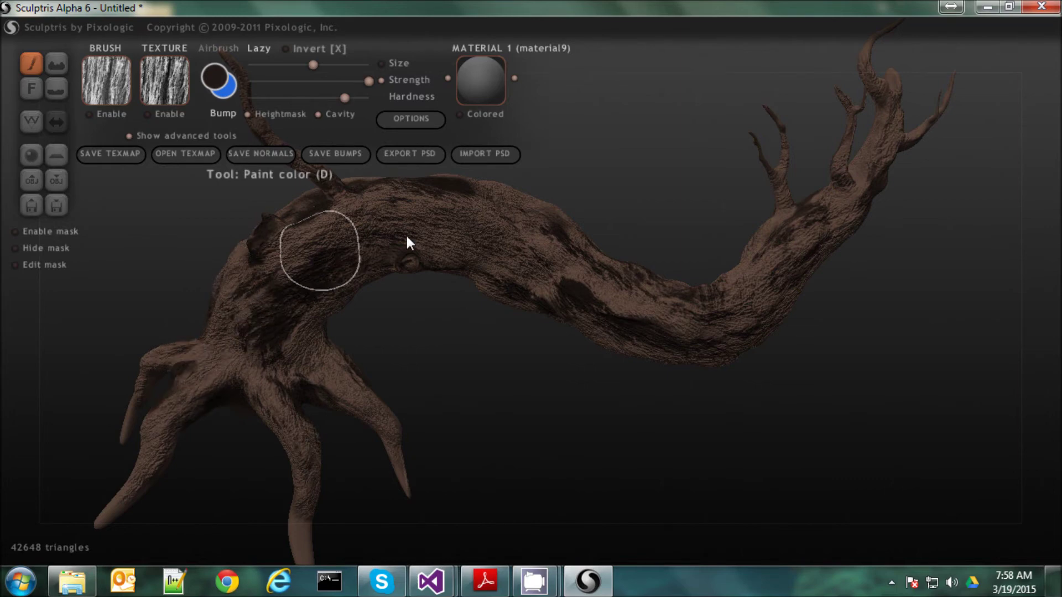
Pick a light pinkish brown and paint it over the raised bark along the trunk and upper roots
{"action": "left_click", "coordinate": [221, 79]}
{"action": "left_click_drag", "start_coordinate": [552, 220], "coordinate": [576, 159]}
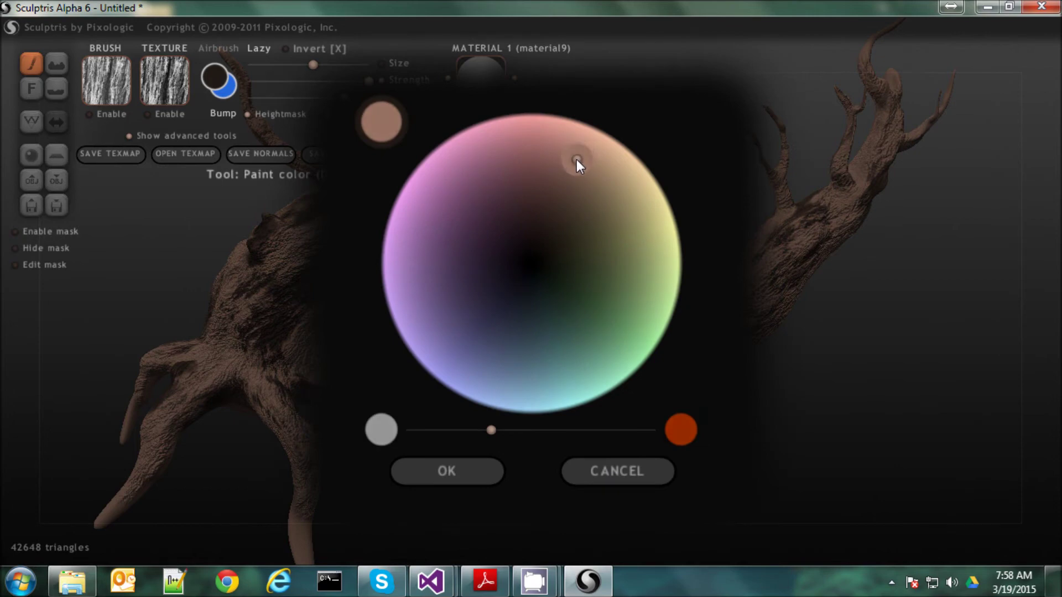
{"action": "left_click", "coordinate": [434, 470]}
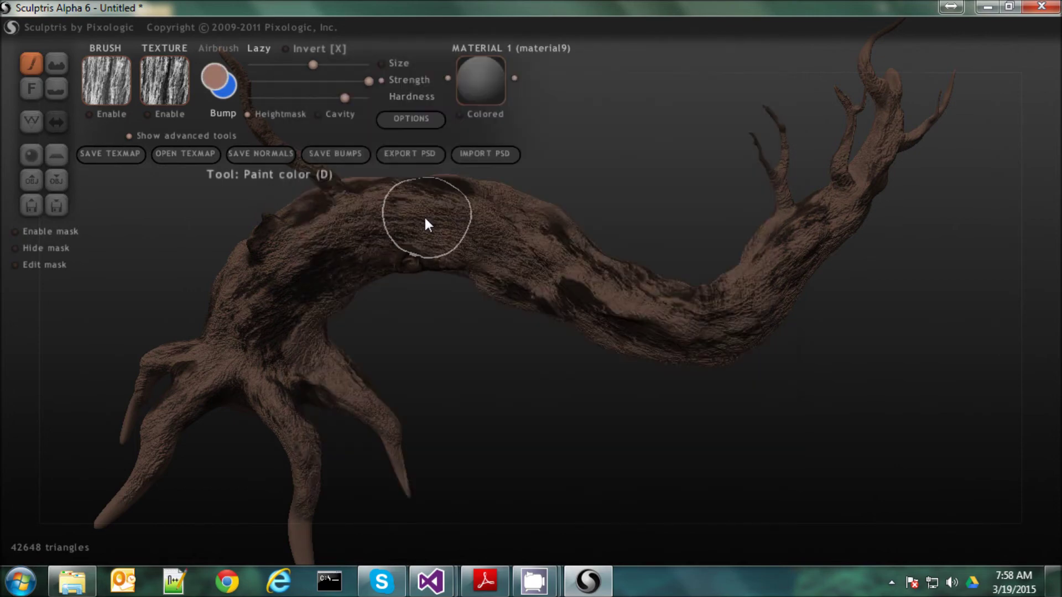
{"action": "mouse_move", "coordinate": [492, 249]}
{"action": "left_mouse_down"}
{"action": "mouse_move", "coordinate": [660, 326]}
{"action": "mouse_move", "coordinate": [796, 307]}
{"action": "mouse_move", "coordinate": [841, 209]}
{"action": "mouse_move", "coordinate": [734, 310]}
{"action": "mouse_move", "coordinate": [775, 184]}
{"action": "mouse_move", "coordinate": [774, 204]}
{"action": "mouse_move", "coordinate": [833, 216]}
{"action": "mouse_move", "coordinate": [891, 112]}
{"action": "mouse_move", "coordinate": [749, 320]}
{"action": "mouse_move", "coordinate": [621, 301]}
{"action": "mouse_move", "coordinate": [479, 213]}
{"action": "mouse_move", "coordinate": [360, 208]}
{"action": "mouse_move", "coordinate": [367, 230]}
{"action": "mouse_move", "coordinate": [286, 400]}
{"action": "mouse_move", "coordinate": [342, 403]}
{"action": "mouse_move", "coordinate": [290, 362]}
{"action": "mouse_move", "coordinate": [299, 474]}
{"action": "mouse_move", "coordinate": [270, 408]}
{"action": "mouse_move", "coordinate": [156, 477]}
{"action": "mouse_move", "coordinate": [192, 341]}
{"action": "mouse_move", "coordinate": [329, 242]}
{"action": "mouse_move", "coordinate": [334, 183]}
{"action": "mouse_move", "coordinate": [446, 191]}
{"action": "mouse_move", "coordinate": [259, 344]}
{"action": "mouse_move", "coordinate": [479, 216]}
{"action": "mouse_move", "coordinate": [765, 332]}
{"action": "mouse_move", "coordinate": [827, 230]}
{"action": "mouse_move", "coordinate": [630, 345]}
{"action": "left_mouse_up"}
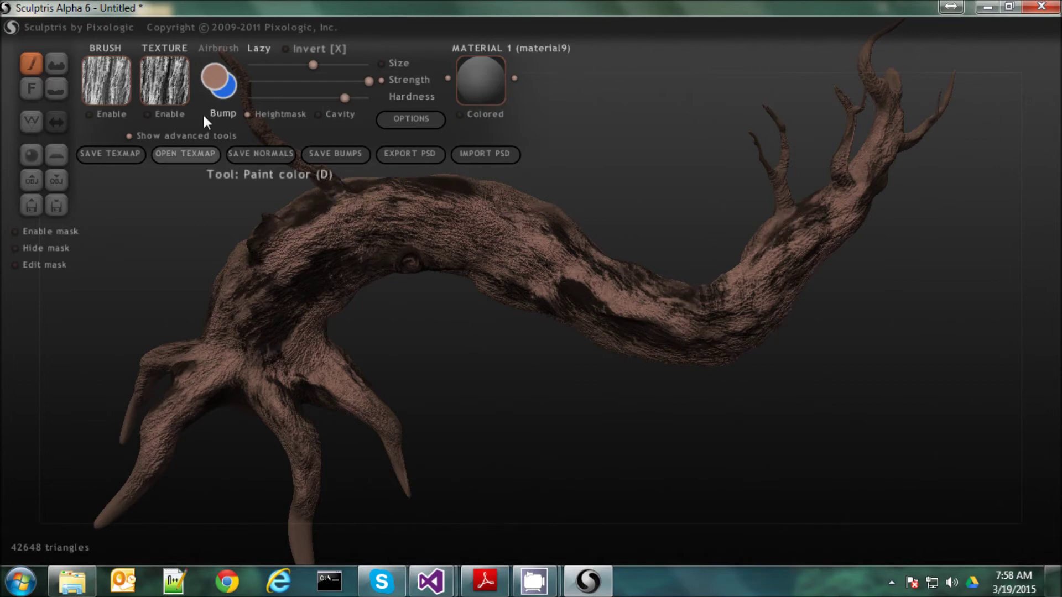
Change the paint color to a muted tan and paint highlights over the bark of the trunk, roots and branches
{"action": "left_click", "coordinate": [214, 76]}
{"action": "left_click_drag", "start_coordinate": [566, 161], "coordinate": [606, 194]}
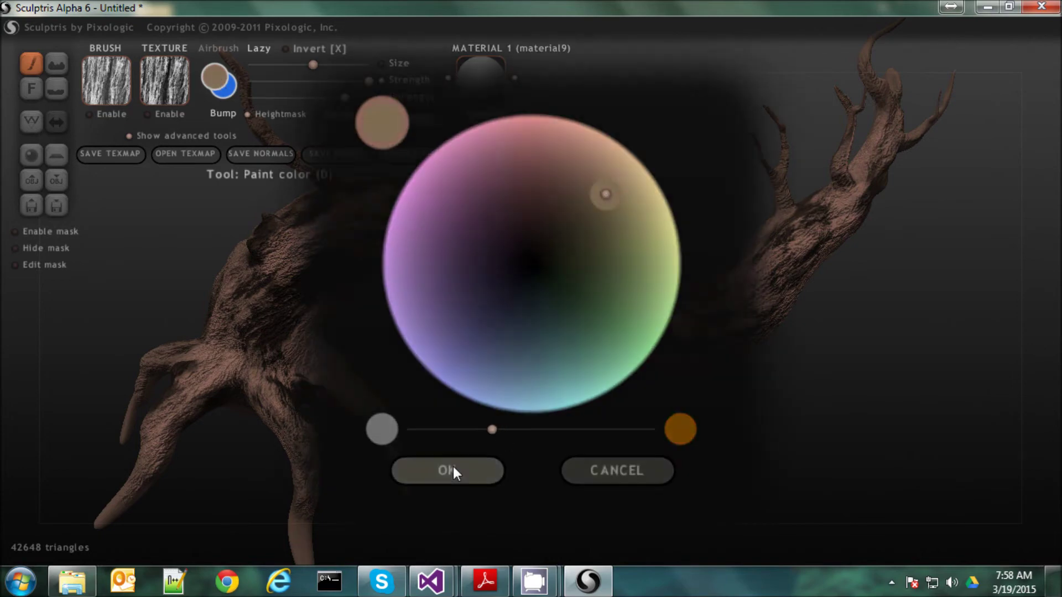
{"action": "left_click", "coordinate": [449, 469]}
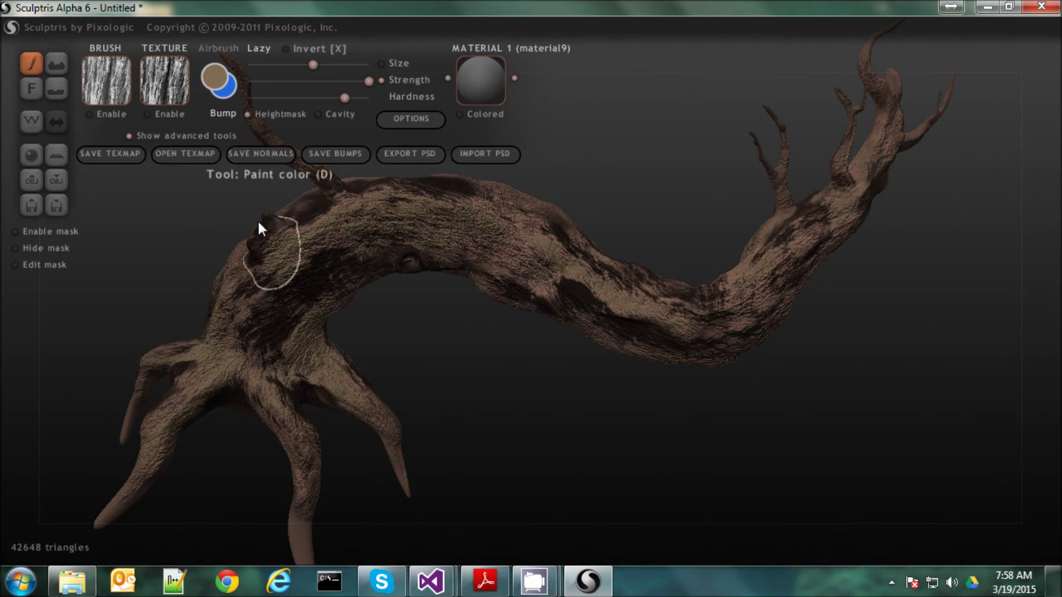
{"action": "scroll", "coordinate": [244, 258], "scroll_direction": "up", "scroll_amount": 5}
{"action": "scroll", "coordinate": [256, 250], "scroll_direction": "up", "scroll_amount": 1}
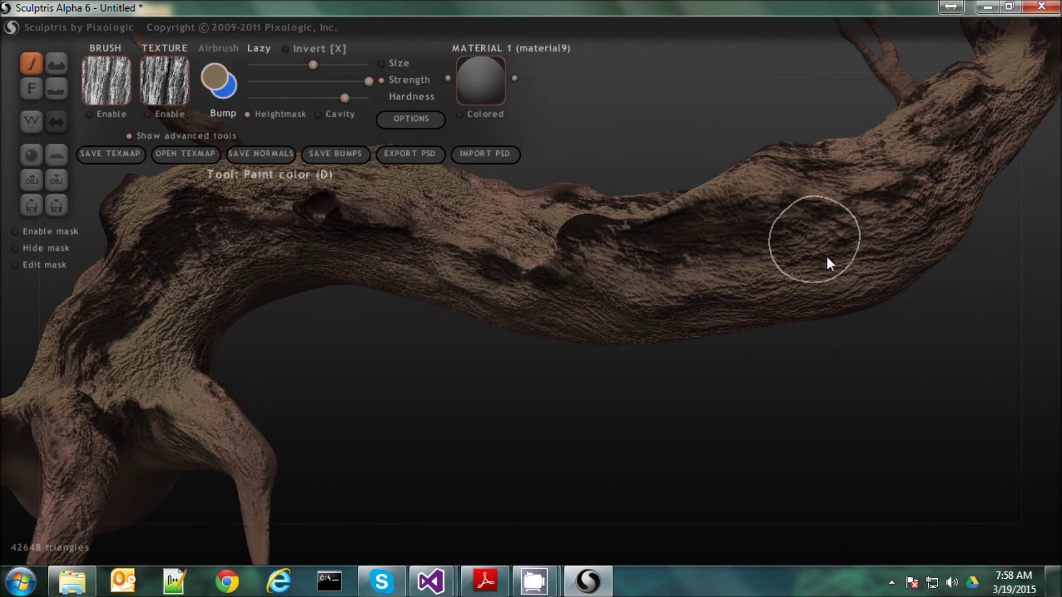
{"action": "left_click_drag", "start_coordinate": [231, 349], "coordinate": [250, 412]}
{"action": "scroll", "coordinate": [143, 350], "scroll_direction": "down", "scroll_amount": 5}
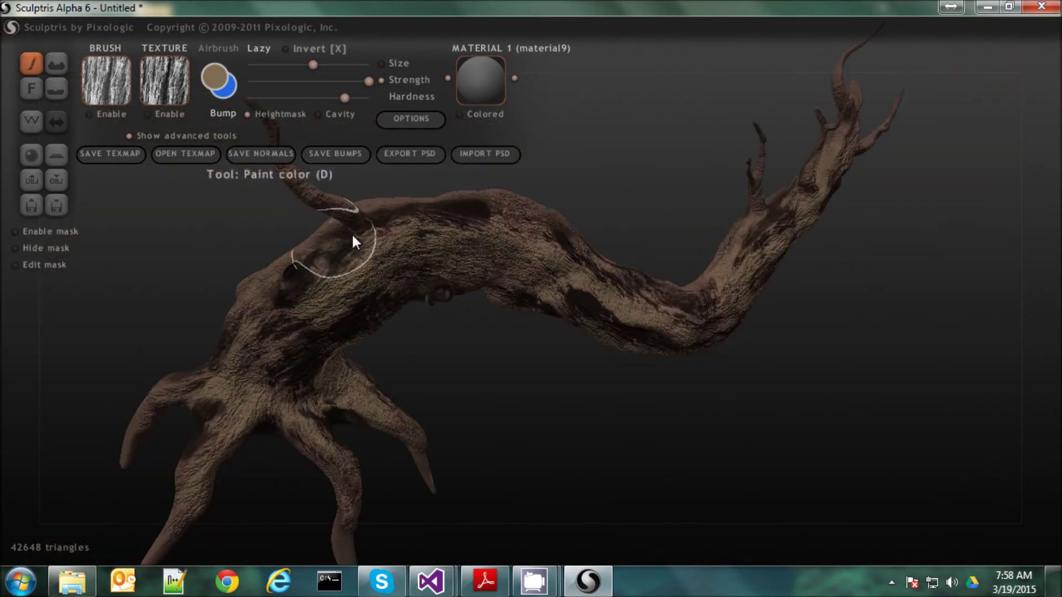
{"action": "right_click_drag", "start_coordinate": [328, 354], "coordinate": [320, 301]}
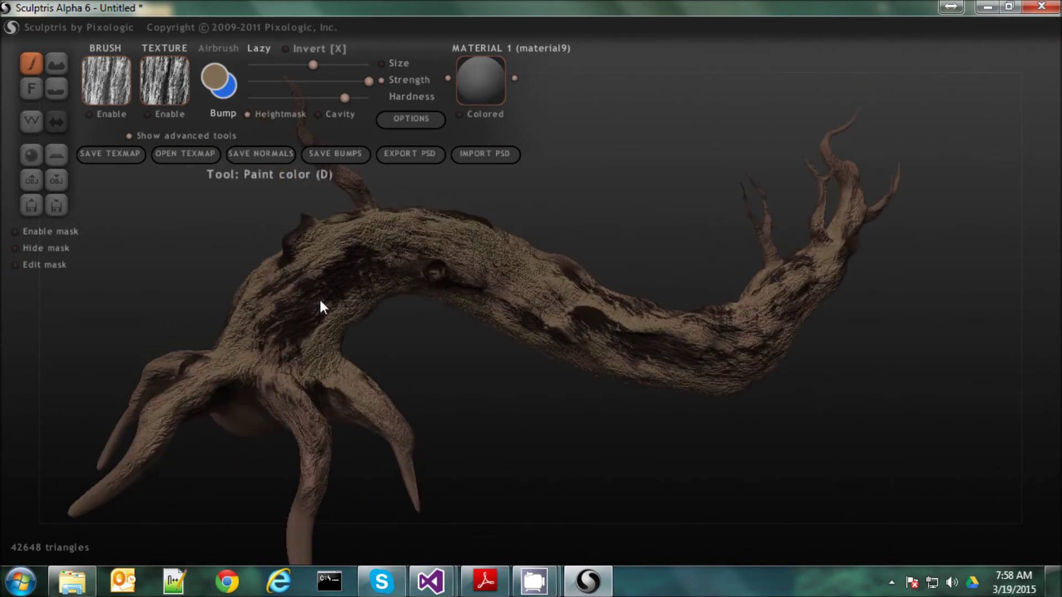
Pick a muted reddish brown and paint it over the lower trunk
{"action": "left_click", "coordinate": [217, 77]}
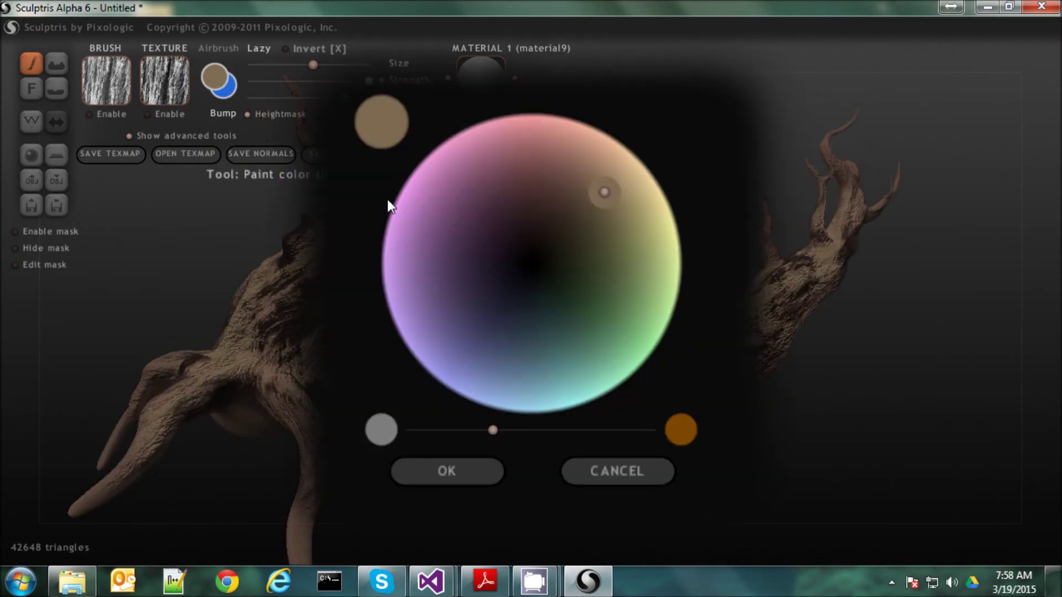
{"action": "mouse_move", "coordinate": [603, 195]}
{"action": "left_mouse_down"}
{"action": "mouse_move", "coordinate": [529, 162]}
{"action": "mouse_move", "coordinate": [531, 171]}
{"action": "left_mouse_up"}
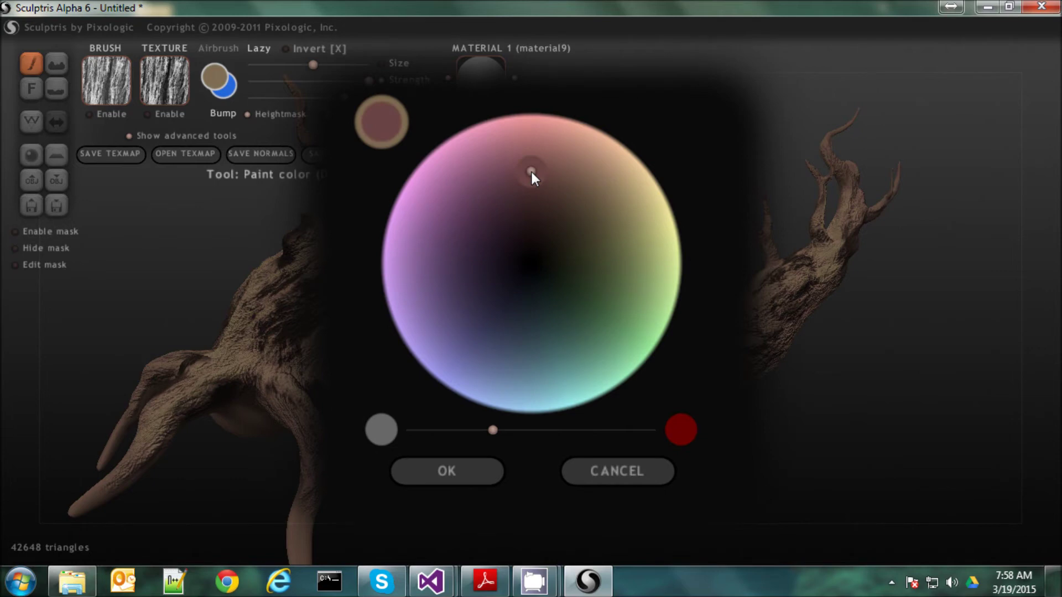
{"action": "left_click", "coordinate": [455, 471]}
{"action": "left_click_drag", "start_coordinate": [301, 250], "coordinate": [220, 366]}
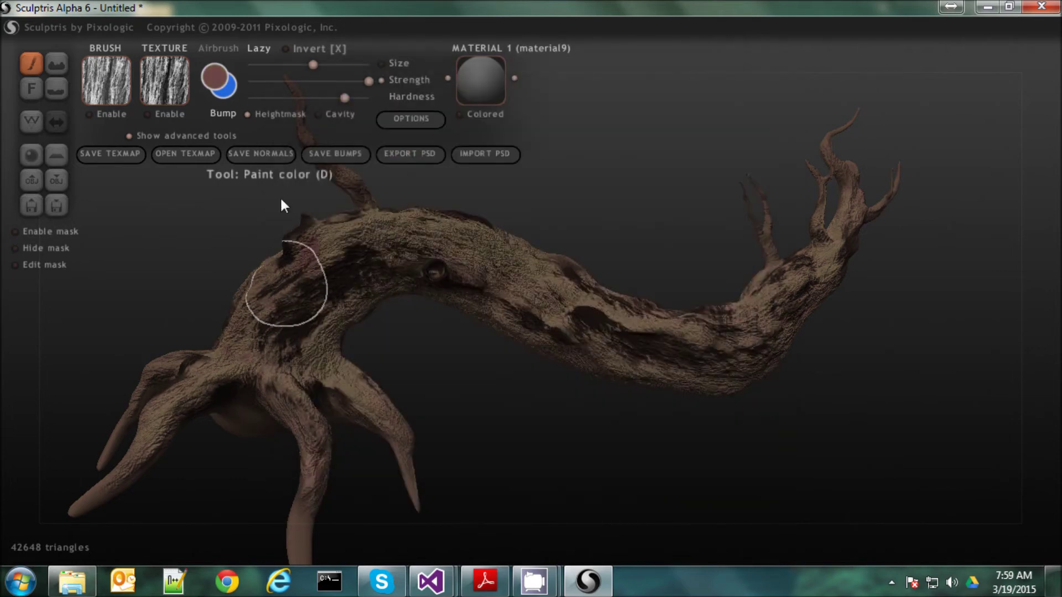
Choose a more saturated orange-brown and paint it along the trunk and over the roots
{"action": "left_click", "coordinate": [226, 89]}
{"action": "mouse_move", "coordinate": [564, 183]}
{"action": "left_mouse_down"}
{"action": "mouse_move", "coordinate": [550, 166]}
{"action": "mouse_move", "coordinate": [571, 156]}
{"action": "left_mouse_up"}
{"action": "left_click_drag", "start_coordinate": [491, 431], "coordinate": [541, 429]}
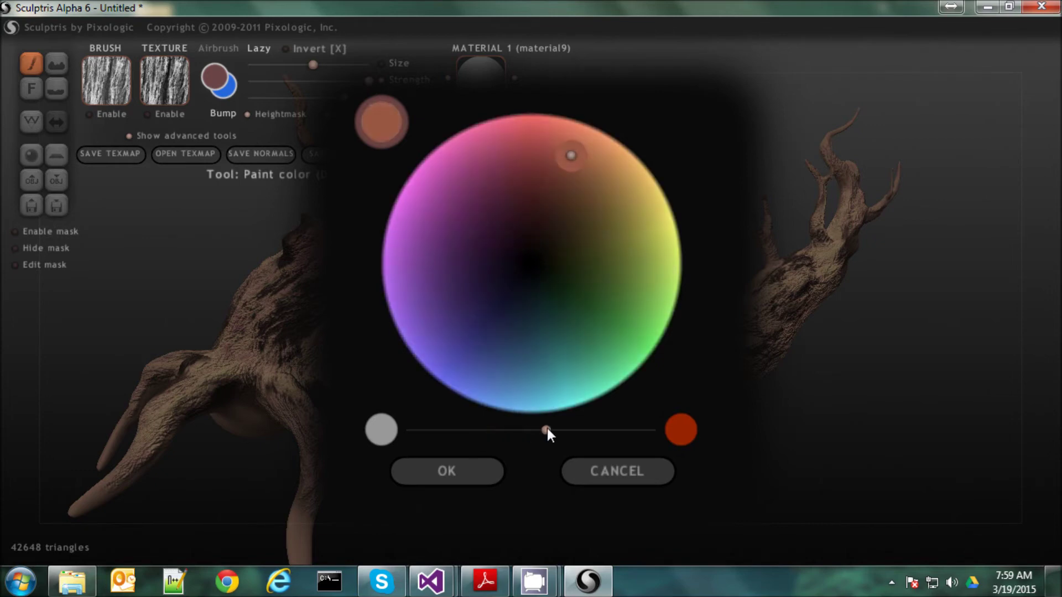
{"action": "left_click", "coordinate": [448, 471]}
{"action": "mouse_move", "coordinate": [272, 303]}
{"action": "left_mouse_down"}
{"action": "mouse_move", "coordinate": [304, 457]}
{"action": "mouse_move", "coordinate": [369, 410]}
{"action": "mouse_move", "coordinate": [332, 287]}
{"action": "mouse_move", "coordinate": [374, 225]}
{"action": "mouse_move", "coordinate": [431, 231]}
{"action": "mouse_move", "coordinate": [536, 301]}
{"action": "mouse_move", "coordinate": [510, 265]}
{"action": "mouse_move", "coordinate": [621, 310]}
{"action": "mouse_move", "coordinate": [618, 350]}
{"action": "left_mouse_up"}
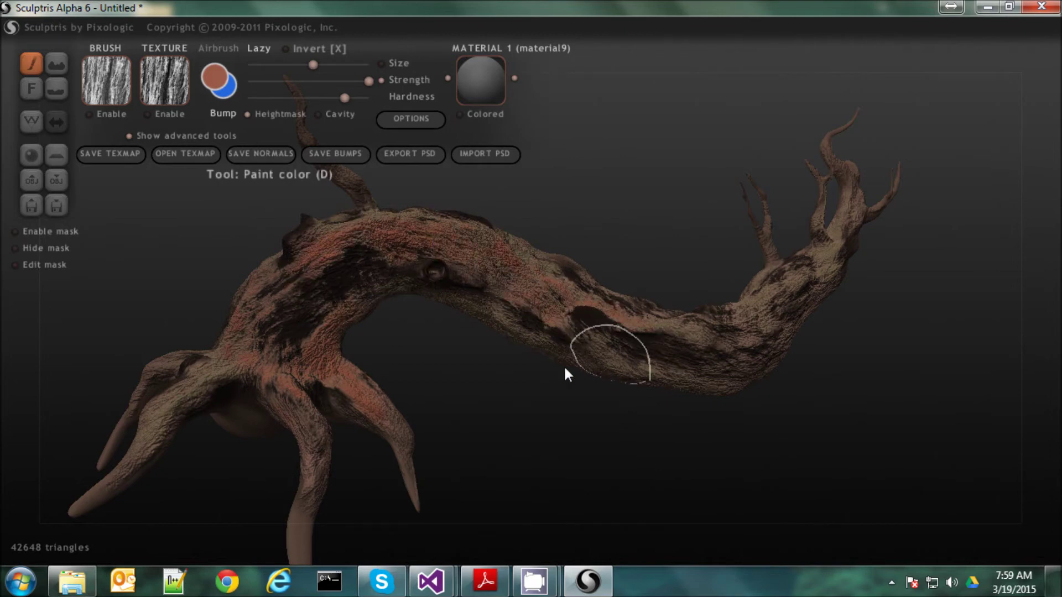
{"action": "left_click_drag", "start_coordinate": [230, 390], "coordinate": [144, 452]}
Lower the brush strength to about half and check the heightmask depth in the paint options
{"action": "left_click_drag", "start_coordinate": [331, 82], "coordinate": [308, 82]}
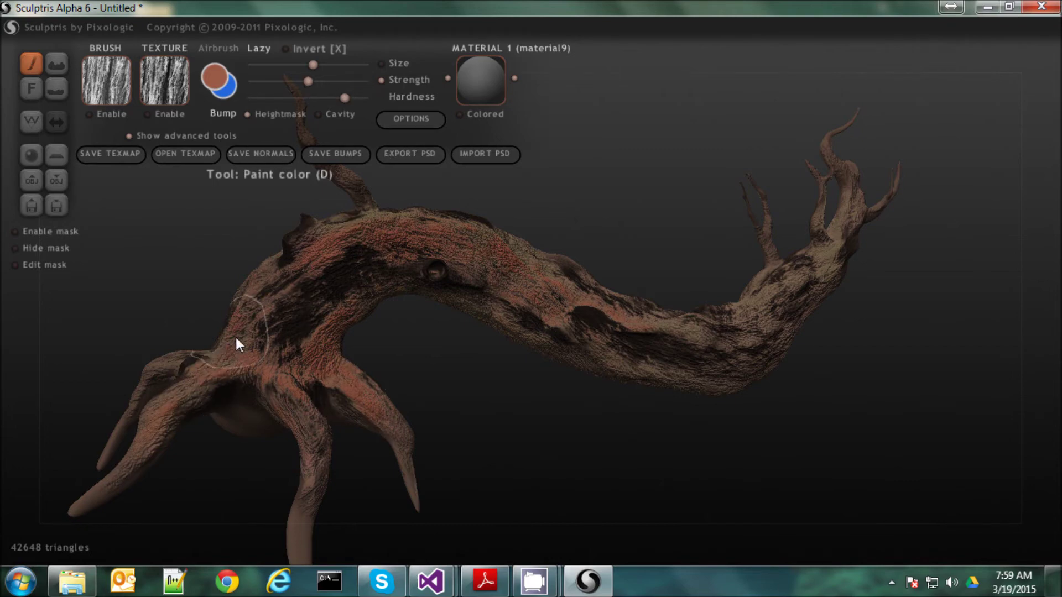
{"action": "right_click_drag", "start_coordinate": [234, 335], "coordinate": [352, 339]}
{"action": "mouse_move", "coordinate": [352, 340]}
{"action": "left_mouse_down"}
{"action": "mouse_move", "coordinate": [325, 284]}
{"action": "mouse_move", "coordinate": [367, 213]}
{"action": "mouse_move", "coordinate": [407, 206]}
{"action": "mouse_move", "coordinate": [322, 296]}
{"action": "left_mouse_up"}
{"action": "right_click_drag", "start_coordinate": [322, 296], "coordinate": [339, 310]}
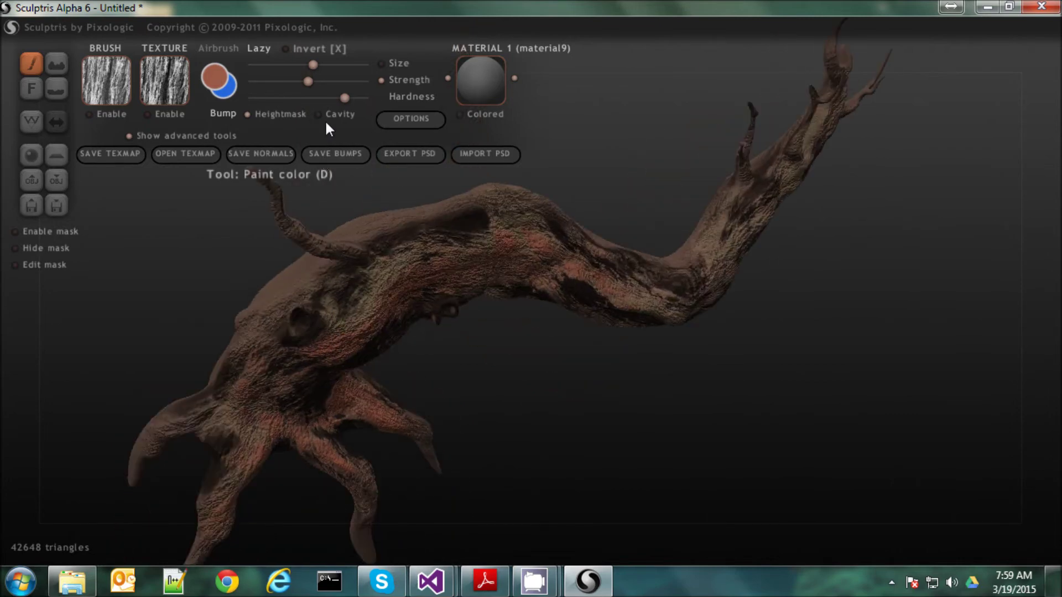
{"action": "left_click", "coordinate": [411, 119]}
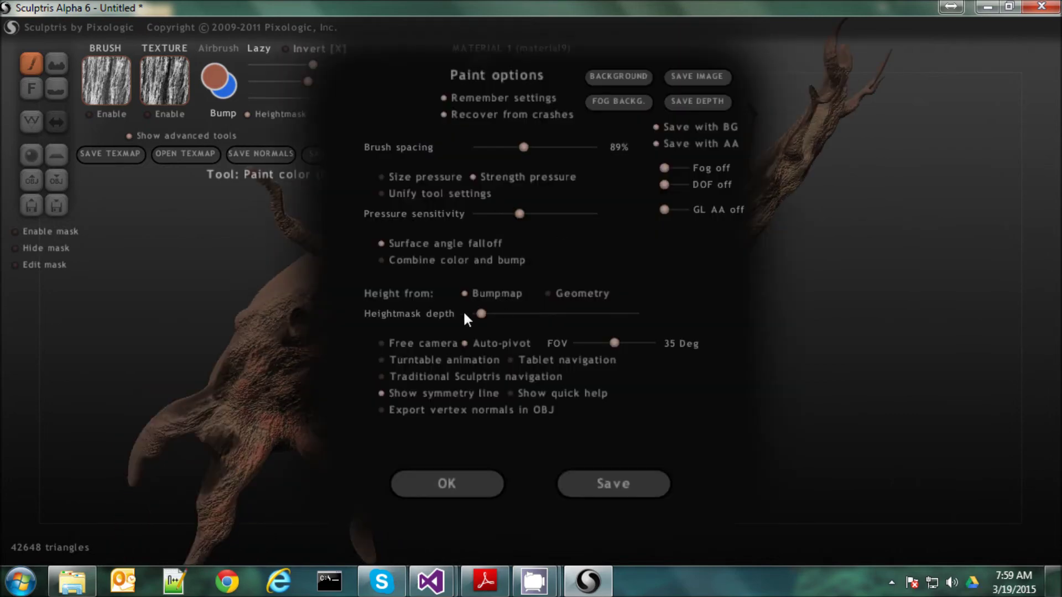
{"action": "left_click", "coordinate": [466, 489]}
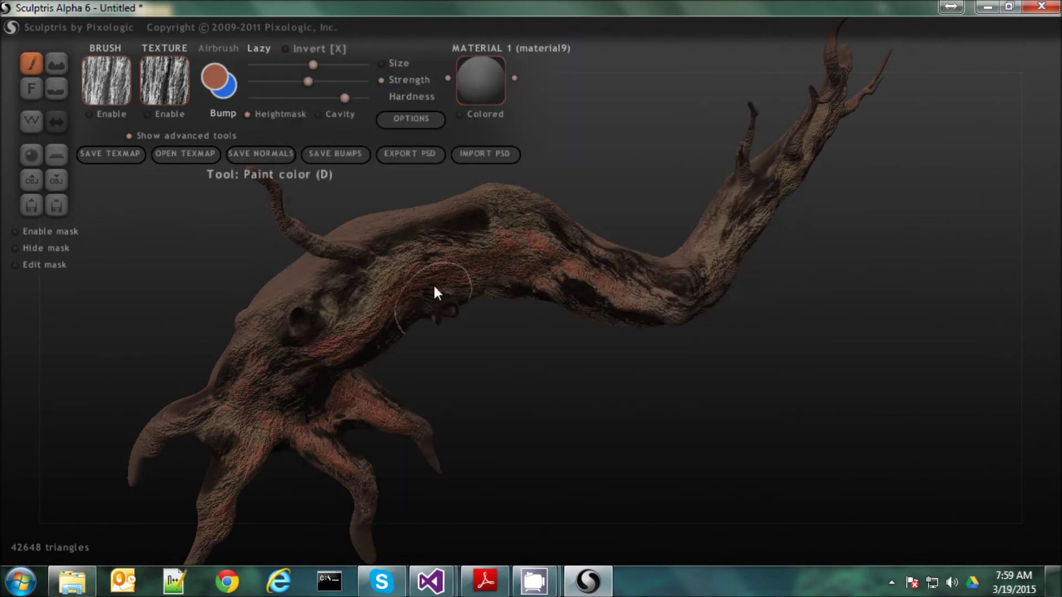
Set the paint color to a bright, weakly saturated pale peach
{"action": "left_click", "coordinate": [226, 70]}
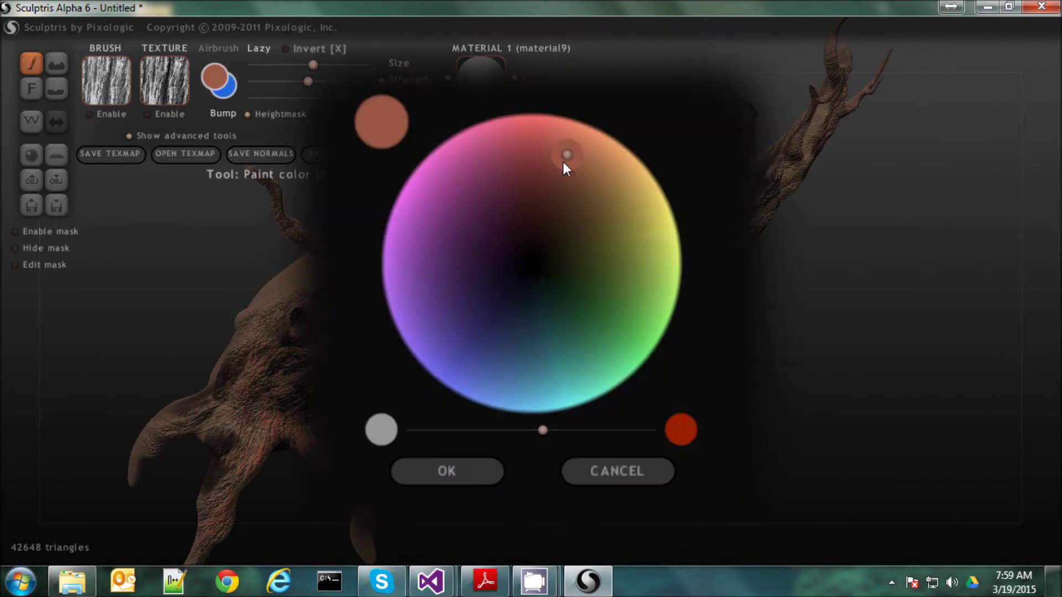
{"action": "left_click_drag", "start_coordinate": [564, 154], "coordinate": [589, 129]}
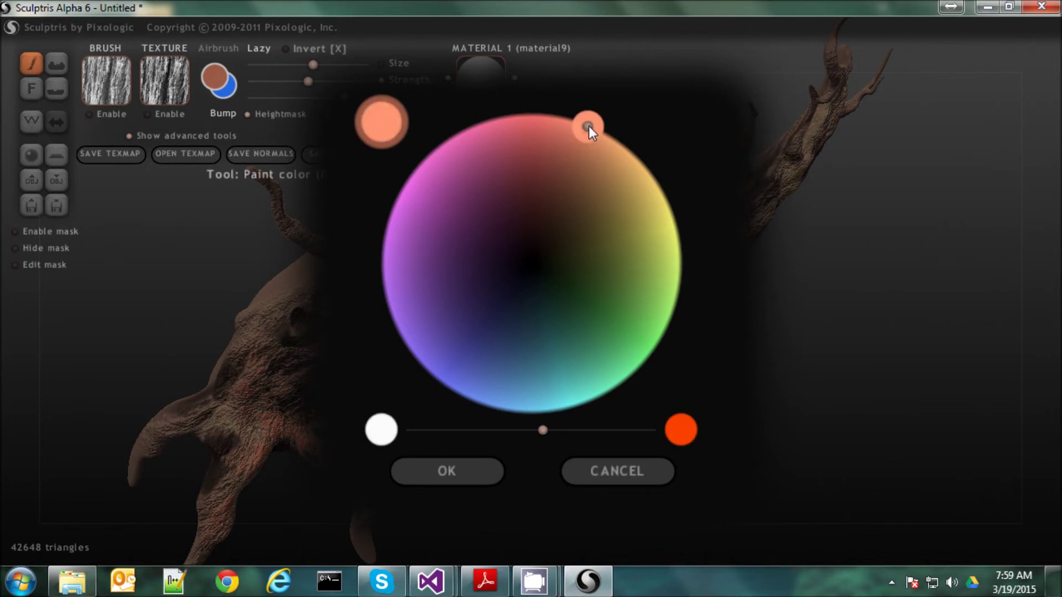
{"action": "left_click_drag", "start_coordinate": [541, 433], "coordinate": [469, 442]}
{"action": "left_click", "coordinate": [453, 473]}
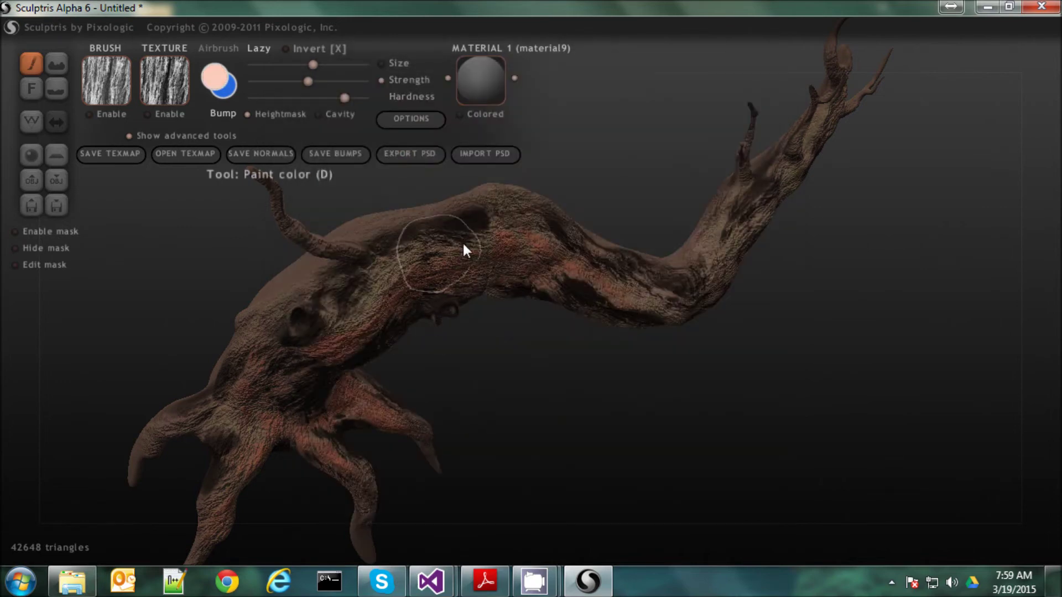
Set the heightmask depth to about one fifth of its range and paint pale highlights along the trunk, roots and upper branches
{"action": "left_click", "coordinate": [410, 120]}
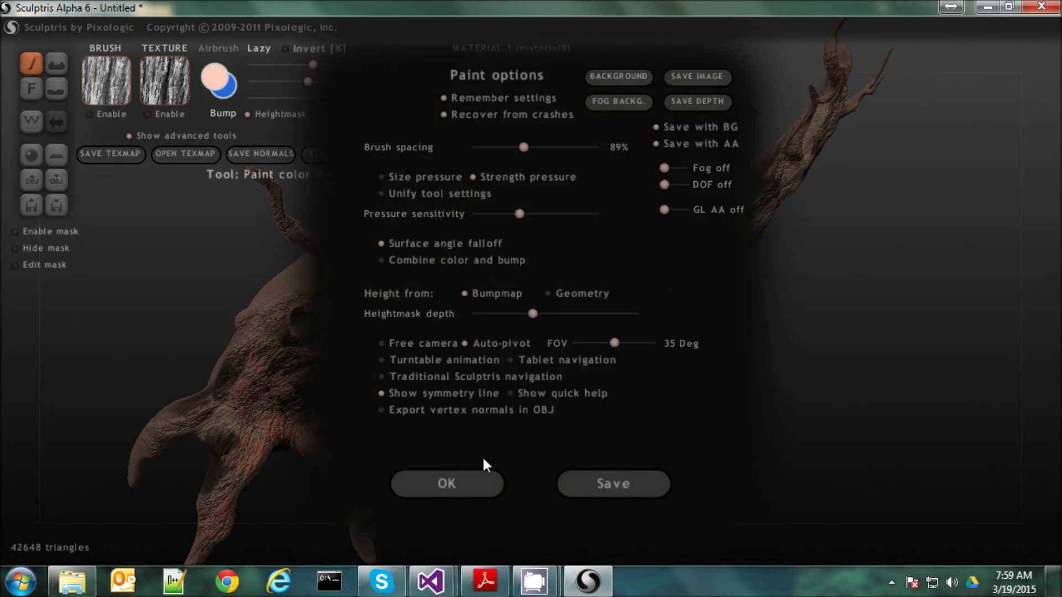
{"action": "left_click", "coordinate": [447, 483]}
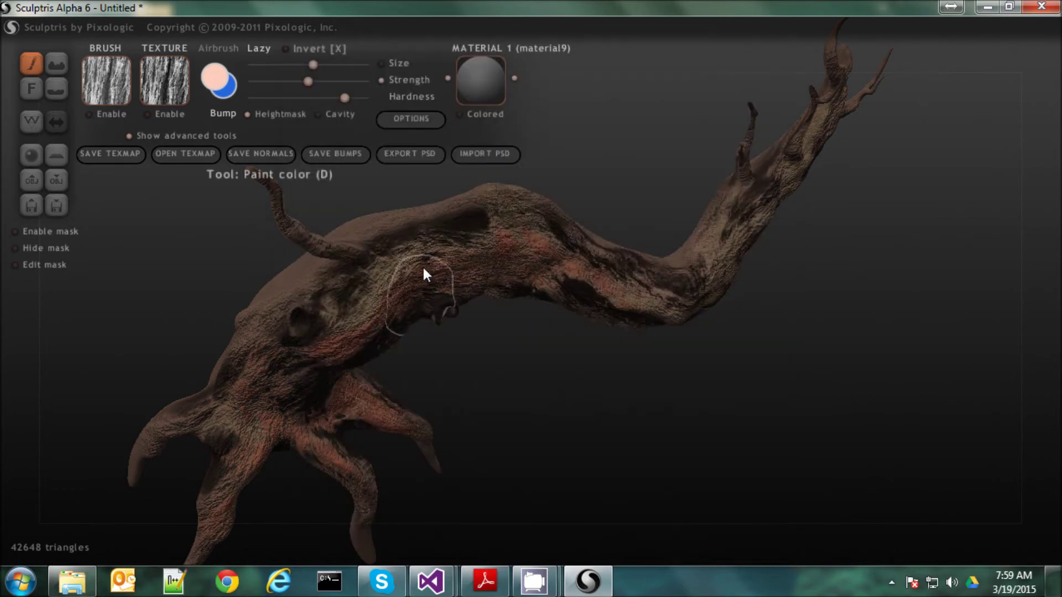
{"action": "left_click", "coordinate": [412, 119]}
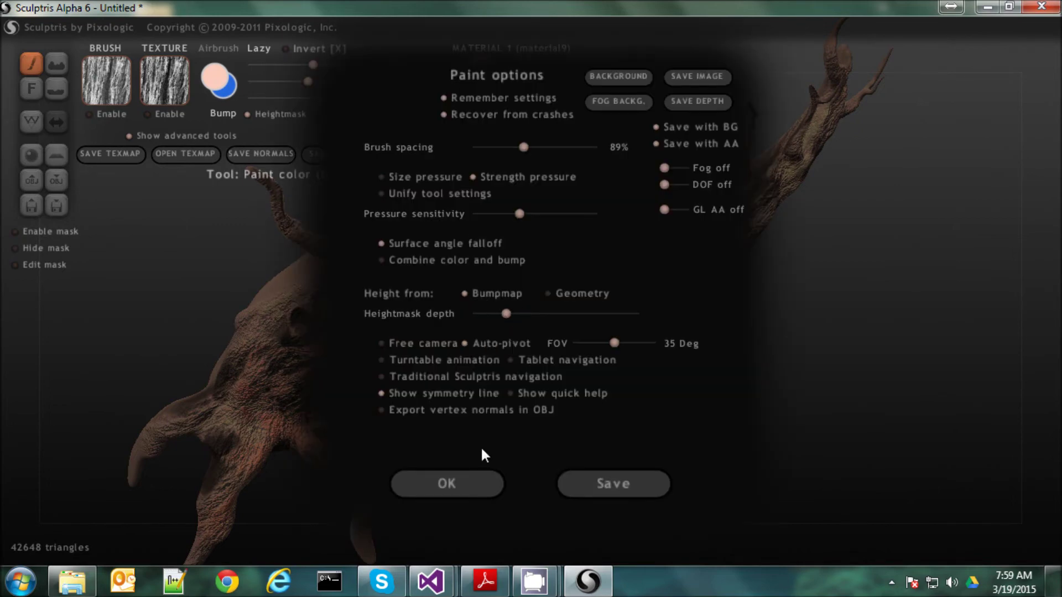
{"action": "left_click", "coordinate": [446, 482]}
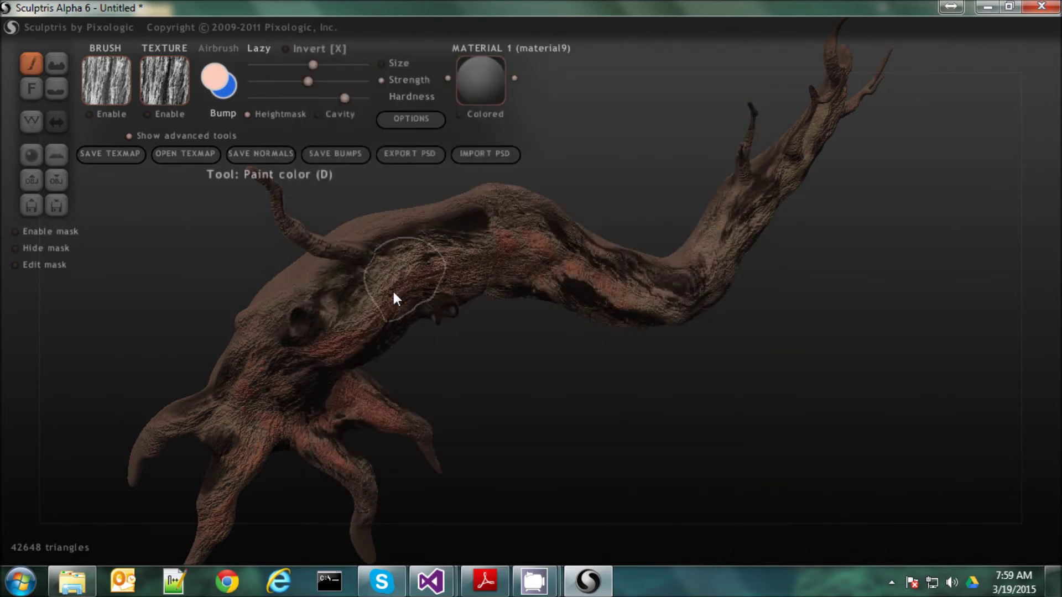
{"action": "left_click_drag", "start_coordinate": [504, 400], "coordinate": [424, 292]}
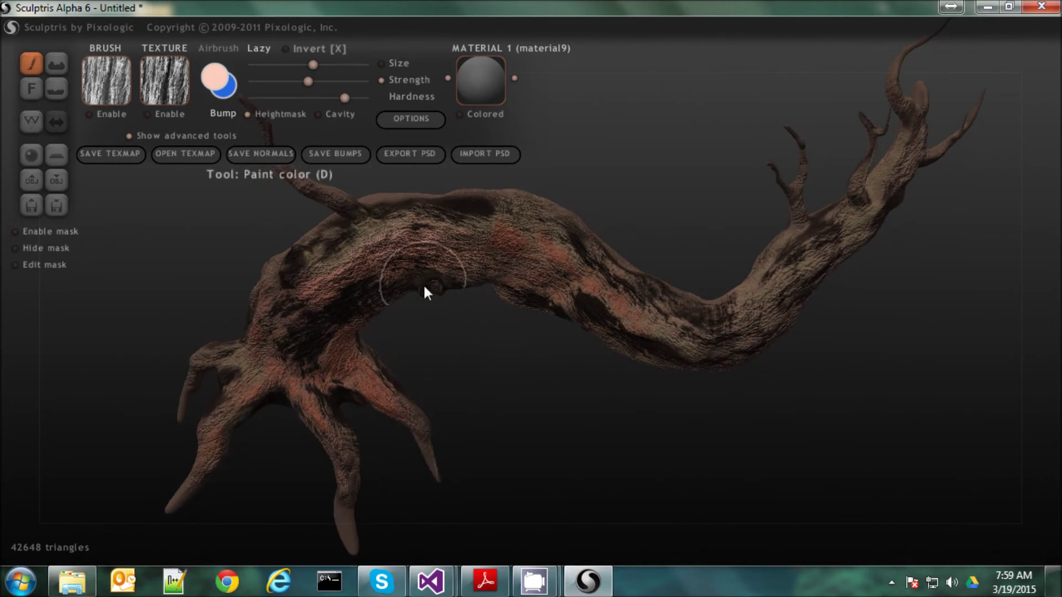
{"action": "mouse_move", "coordinate": [438, 241]}
{"action": "left_mouse_down"}
{"action": "mouse_move", "coordinate": [379, 277]}
{"action": "mouse_move", "coordinate": [351, 280]}
{"action": "mouse_move", "coordinate": [341, 361]}
{"action": "mouse_move", "coordinate": [294, 310]}
{"action": "mouse_move", "coordinate": [280, 415]}
{"action": "mouse_move", "coordinate": [311, 402]}
{"action": "mouse_move", "coordinate": [327, 453]}
{"action": "mouse_move", "coordinate": [246, 396]}
{"action": "mouse_move", "coordinate": [420, 261]}
{"action": "mouse_move", "coordinate": [552, 290]}
{"action": "mouse_move", "coordinate": [530, 269]}
{"action": "mouse_move", "coordinate": [706, 374]}
{"action": "mouse_move", "coordinate": [509, 209]}
{"action": "mouse_move", "coordinate": [311, 235]}
{"action": "mouse_move", "coordinate": [672, 344]}
{"action": "mouse_move", "coordinate": [729, 330]}
{"action": "mouse_move", "coordinate": [907, 193]}
{"action": "mouse_move", "coordinate": [814, 248]}
{"action": "left_mouse_up"}
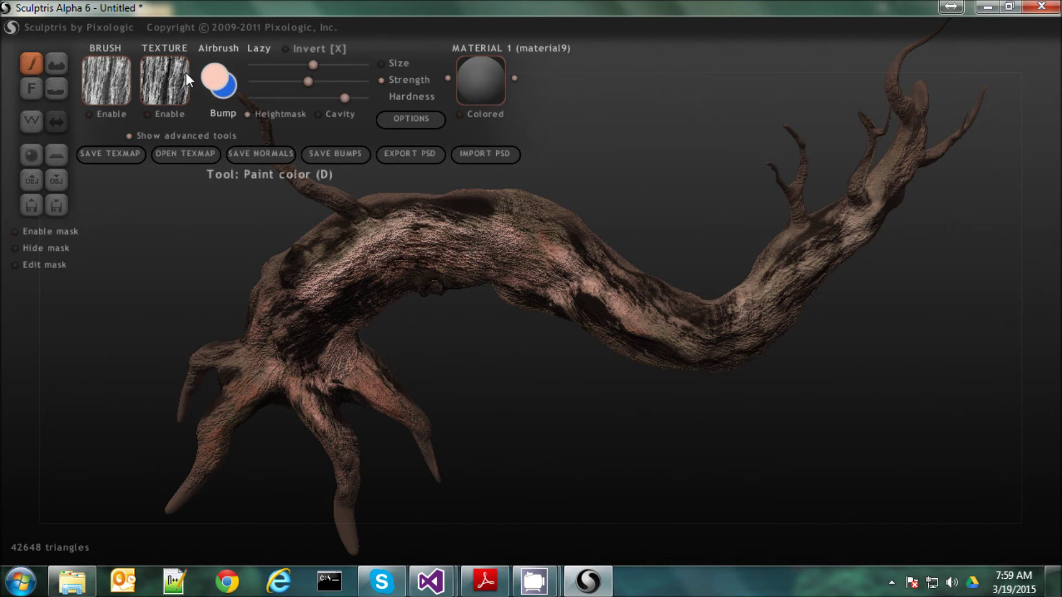
Pick a dark brown, try a stroke with the brush texture enabled on the upper trunk, and disable that texture again
{"action": "left_click", "coordinate": [217, 78]}
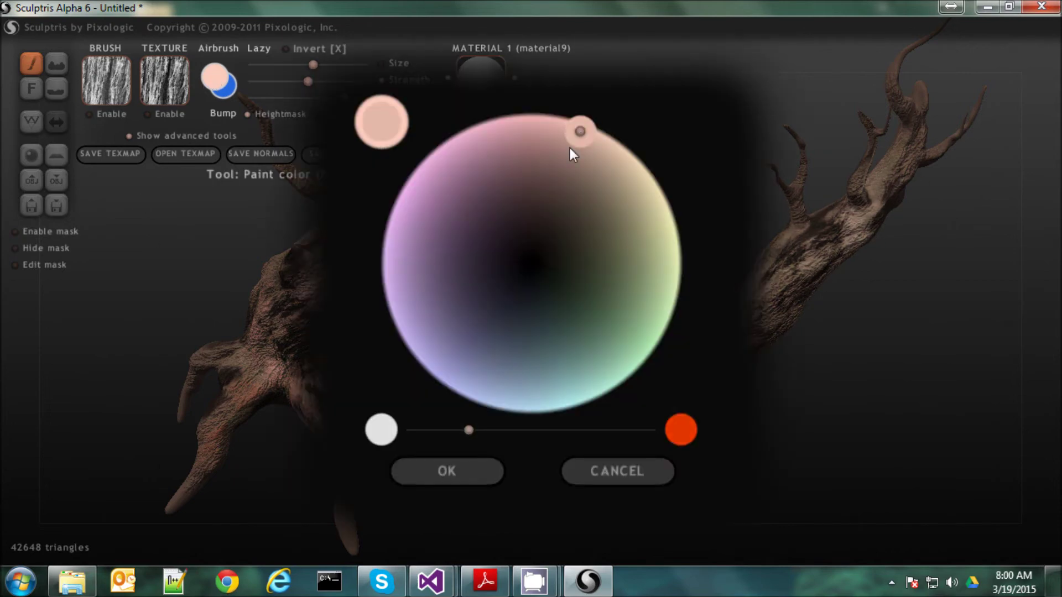
{"action": "left_click", "coordinate": [533, 197]}
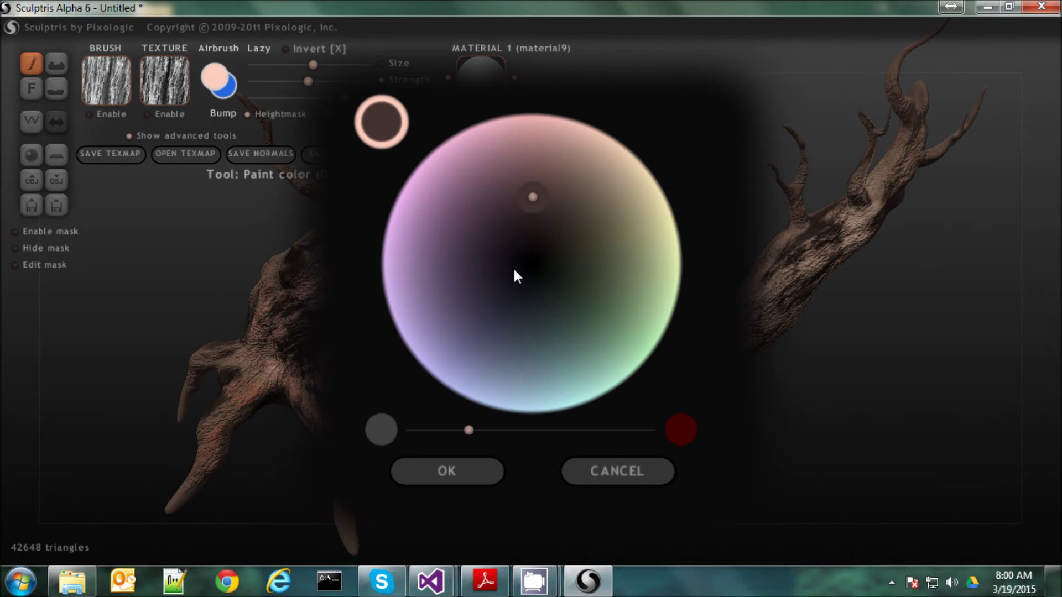
{"action": "left_click", "coordinate": [435, 467]}
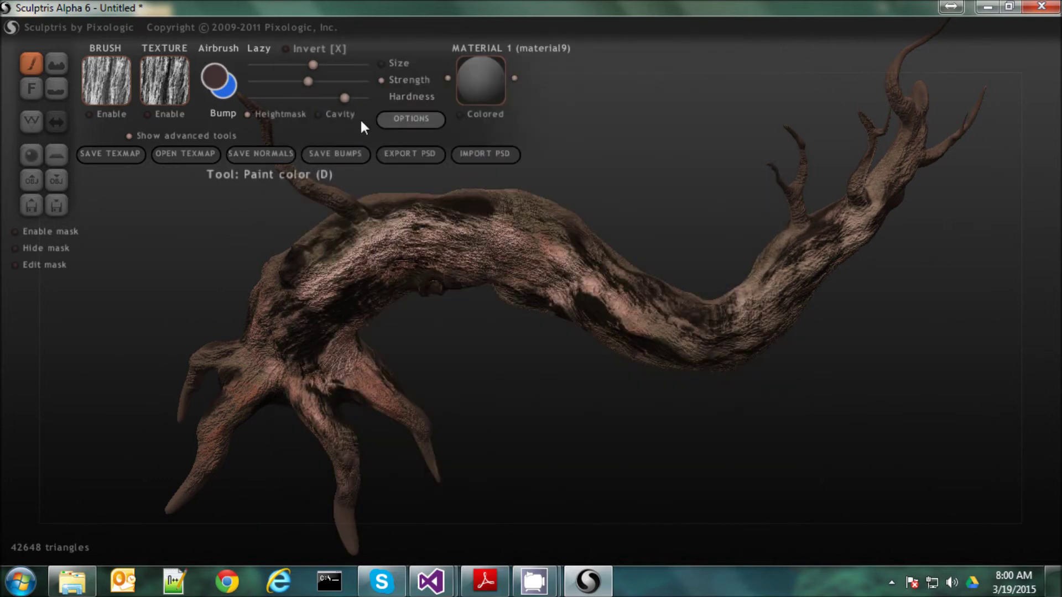
{"action": "left_click", "coordinate": [109, 115]}
{"action": "mouse_move", "coordinate": [431, 199]}
{"action": "left_mouse_down"}
{"action": "mouse_move", "coordinate": [463, 200]}
{"action": "mouse_move", "coordinate": [398, 208]}
{"action": "mouse_move", "coordinate": [415, 225]}
{"action": "left_mouse_up"}
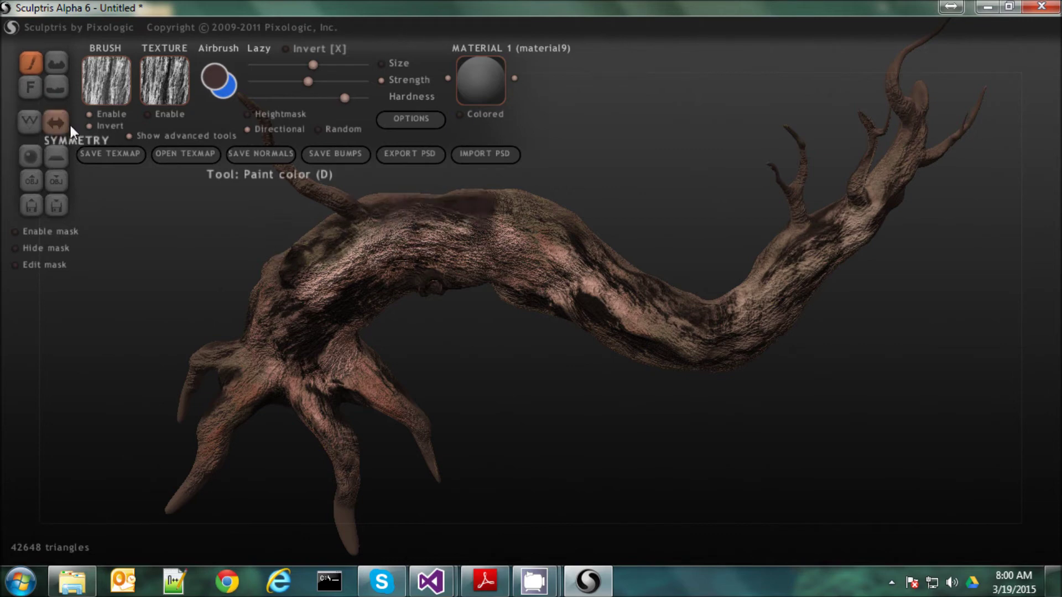
{"action": "left_click", "coordinate": [98, 113]}
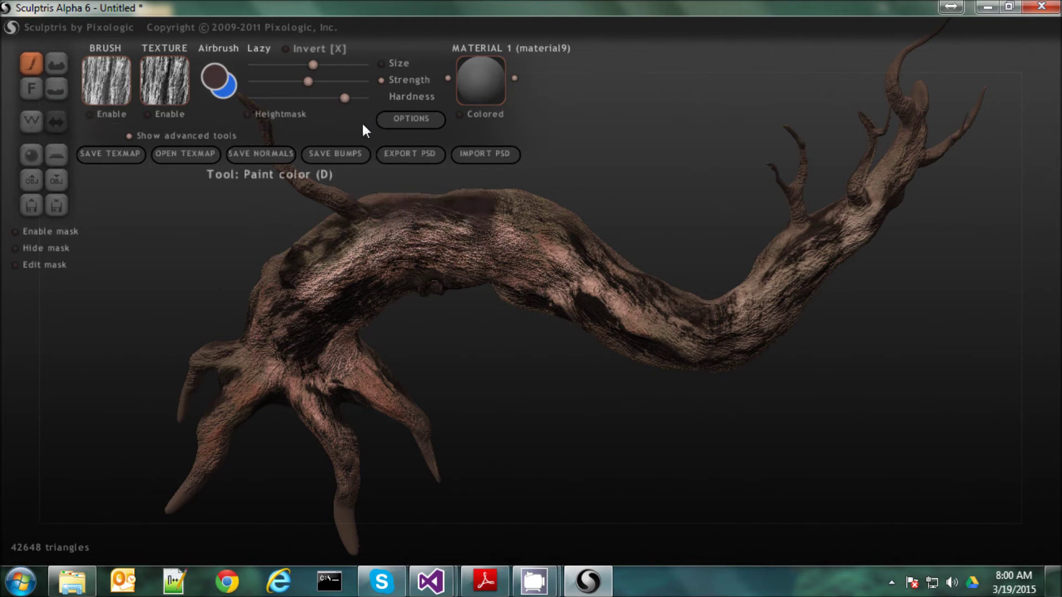
Turn Heightmask back on and paint dark brown over the arched upper part of the trunk
{"action": "left_click", "coordinate": [281, 115]}
{"action": "mouse_move", "coordinate": [491, 206]}
{"action": "left_mouse_down"}
{"action": "mouse_move", "coordinate": [296, 197]}
{"action": "mouse_move", "coordinate": [417, 264]}
{"action": "mouse_move", "coordinate": [344, 237]}
{"action": "mouse_move", "coordinate": [290, 287]}
{"action": "left_mouse_up"}
{"action": "right_click_drag", "start_coordinate": [291, 288], "coordinate": [344, 305]}
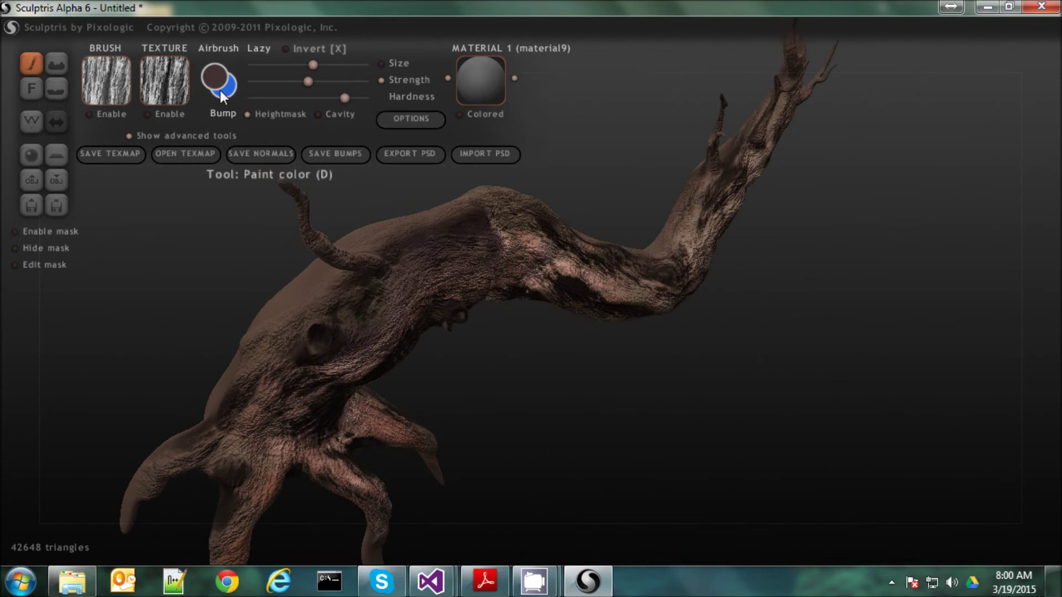
Tone down the pale highlights with a warmer dark brown from the lower trunk along to the branches
{"action": "mouse_move", "coordinate": [277, 322]}
{"action": "left_mouse_down"}
{"action": "mouse_move", "coordinate": [315, 293]}
{"action": "mouse_move", "coordinate": [236, 424]}
{"action": "mouse_move", "coordinate": [364, 400]}
{"action": "left_mouse_up"}
{"action": "right_click_drag", "start_coordinate": [364, 395], "coordinate": [527, 275]}
{"action": "mouse_move", "coordinate": [527, 276]}
{"action": "left_mouse_down"}
{"action": "mouse_move", "coordinate": [598, 301]}
{"action": "mouse_move", "coordinate": [556, 255]}
{"action": "mouse_move", "coordinate": [725, 348]}
{"action": "mouse_move", "coordinate": [830, 268]}
{"action": "mouse_move", "coordinate": [633, 387]}
{"action": "mouse_move", "coordinate": [735, 319]}
{"action": "mouse_move", "coordinate": [595, 280]}
{"action": "mouse_move", "coordinate": [454, 276]}
{"action": "mouse_move", "coordinate": [342, 335]}
{"action": "mouse_move", "coordinate": [386, 429]}
{"action": "mouse_move", "coordinate": [297, 403]}
{"action": "mouse_move", "coordinate": [299, 349]}
{"action": "mouse_move", "coordinate": [321, 315]}
{"action": "mouse_move", "coordinate": [332, 330]}
{"action": "mouse_move", "coordinate": [356, 304]}
{"action": "mouse_move", "coordinate": [339, 305]}
{"action": "mouse_move", "coordinate": [329, 346]}
{"action": "mouse_move", "coordinate": [496, 294]}
{"action": "mouse_move", "coordinate": [513, 301]}
{"action": "left_mouse_up"}
{"action": "right_click_drag", "start_coordinate": [552, 338], "coordinate": [639, 284]}
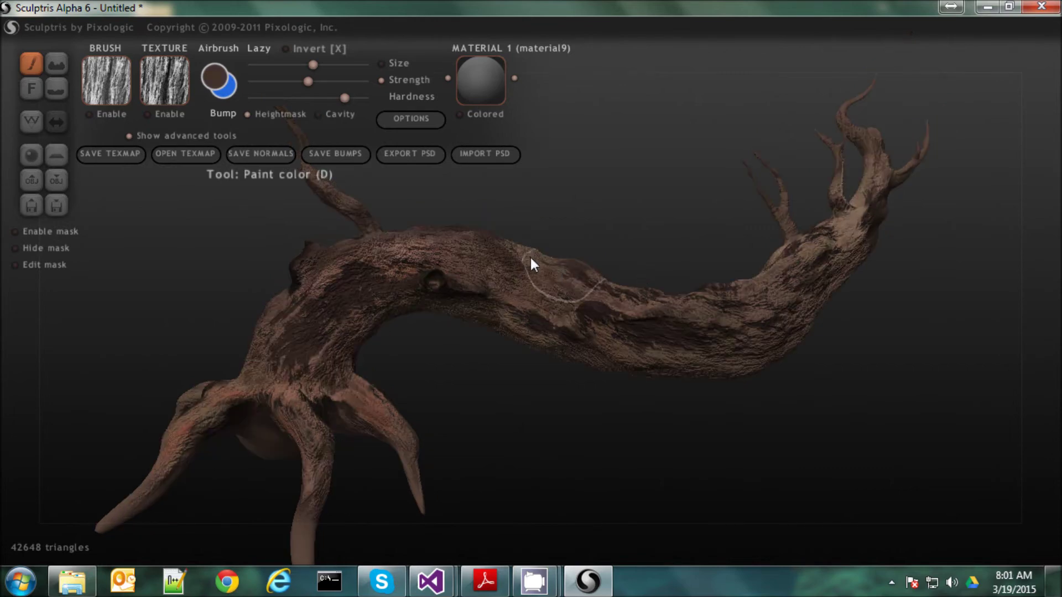
{"action": "mouse_move", "coordinate": [525, 269]}
{"action": "left_mouse_down"}
{"action": "mouse_move", "coordinate": [679, 315]}
{"action": "mouse_move", "coordinate": [530, 276]}
{"action": "left_mouse_up"}
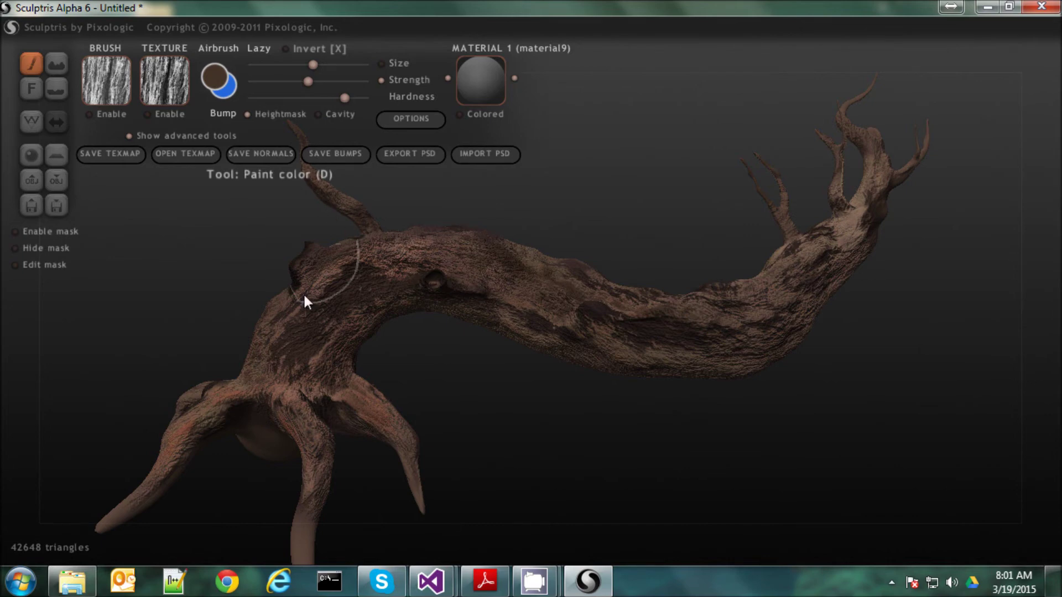
Pick a dark green paint colour and dab mossy patches along the underside of the trunk
{"action": "left_click", "coordinate": [221, 80]}
{"action": "left_click_drag", "start_coordinate": [575, 212], "coordinate": [596, 288]}
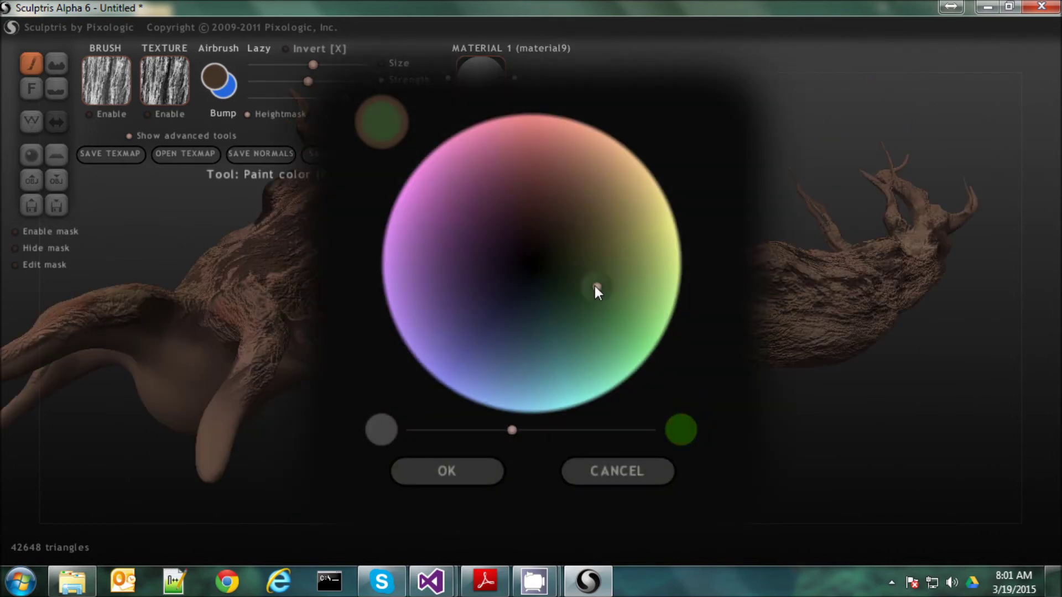
{"action": "left_click", "coordinate": [459, 476]}
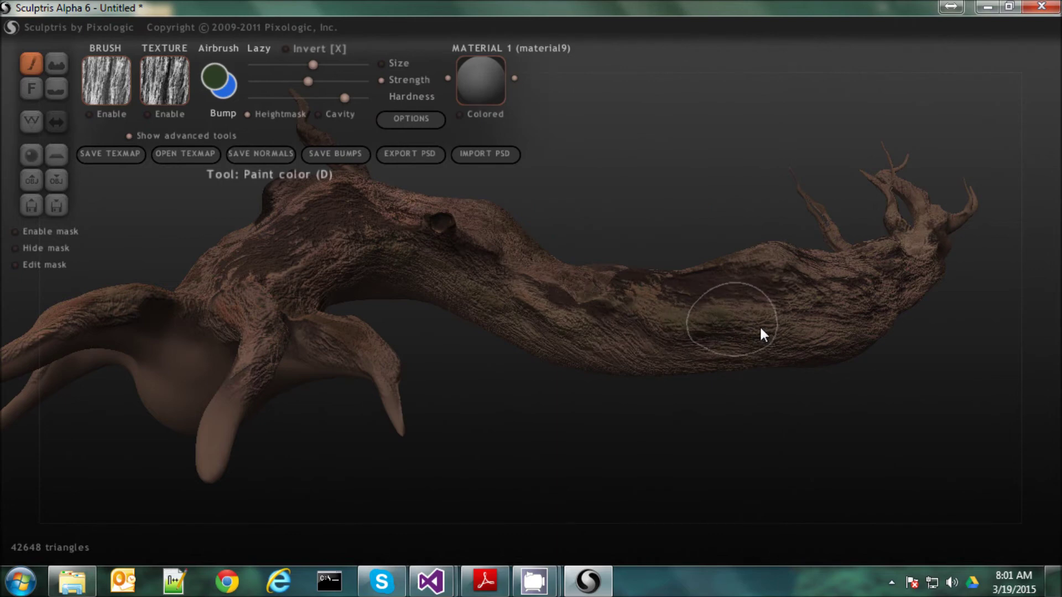
{"action": "mouse_move", "coordinate": [858, 321]}
{"action": "left_mouse_down"}
{"action": "mouse_move", "coordinate": [540, 318]}
{"action": "mouse_move", "coordinate": [495, 301]}
{"action": "mouse_move", "coordinate": [602, 320]}
{"action": "mouse_move", "coordinate": [820, 320]}
{"action": "mouse_move", "coordinate": [888, 296]}
{"action": "left_mouse_up"}
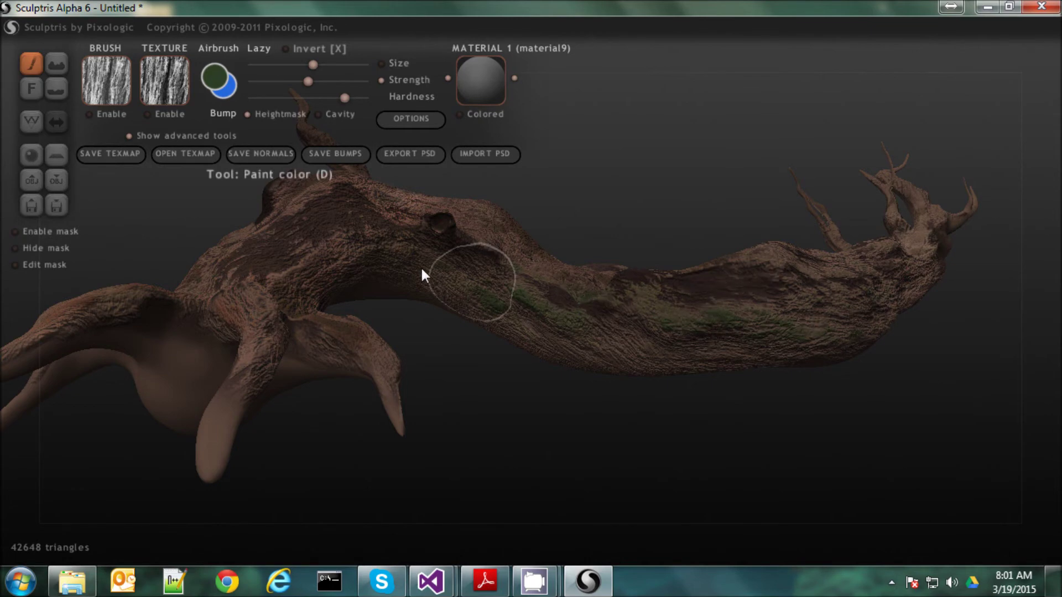
Paint more dark green, with Cavity masking enabled alongside Heightmask, over the root bases and around the knothole
{"action": "mouse_move", "coordinate": [324, 271]}
{"action": "right_mouse_down"}
{"action": "mouse_move", "coordinate": [330, 314]}
{"action": "mouse_move", "coordinate": [331, 297]}
{"action": "right_mouse_up"}
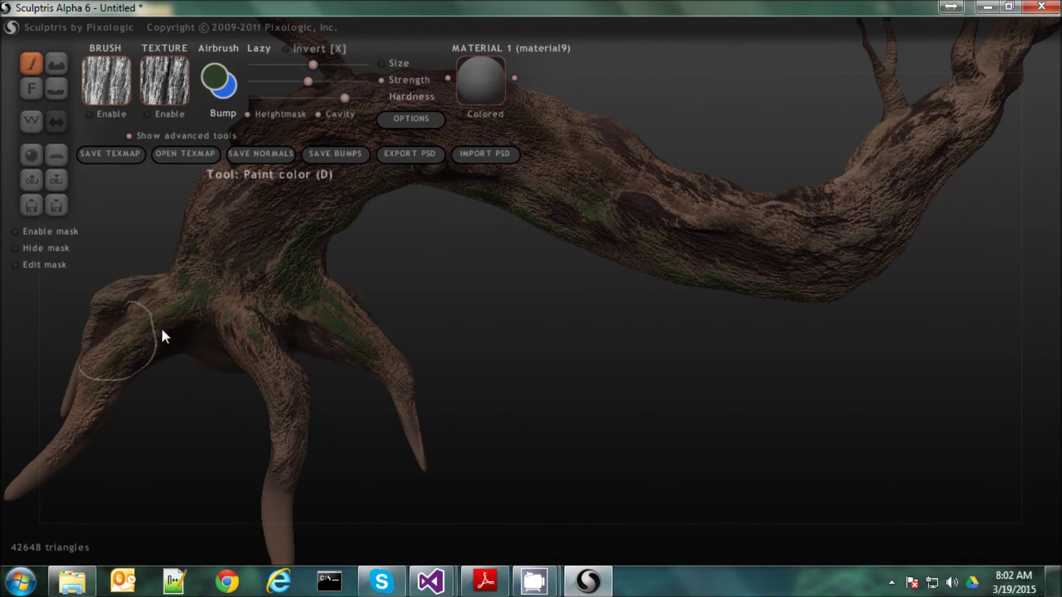
{"action": "scroll", "coordinate": [530, 343], "scroll_direction": "down", "scroll_amount": 3}
{"action": "left_click_drag", "start_coordinate": [551, 356], "coordinate": [582, 355]}
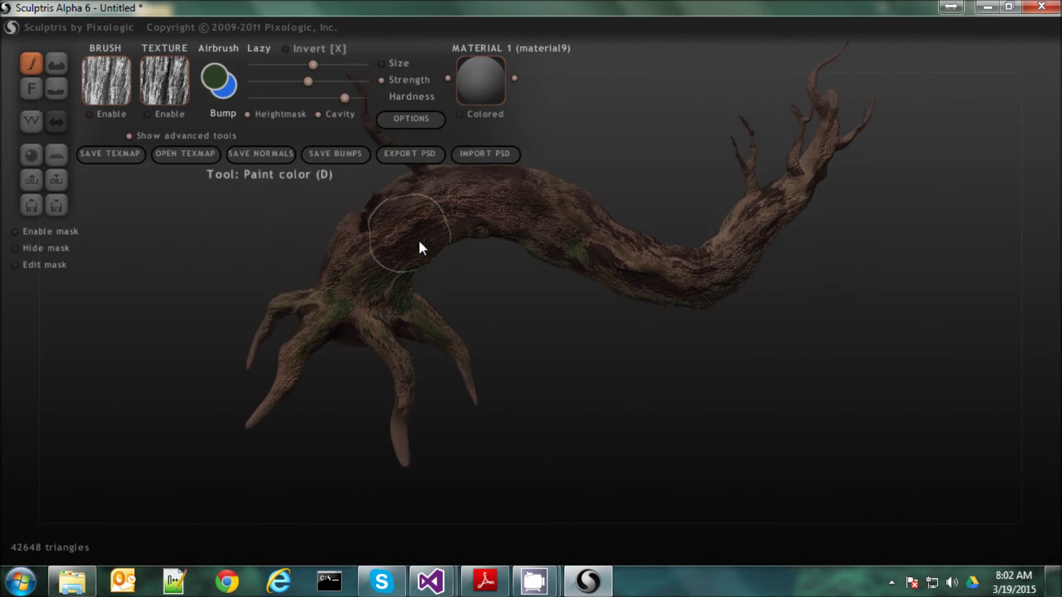
{"action": "scroll", "coordinate": [426, 232], "scroll_direction": "up", "scroll_amount": 5}
{"action": "mouse_move", "coordinate": [463, 209]}
{"action": "left_mouse_down"}
{"action": "mouse_move", "coordinate": [488, 225]}
{"action": "mouse_move", "coordinate": [498, 289]}
{"action": "mouse_move", "coordinate": [479, 354]}
{"action": "mouse_move", "coordinate": [426, 277]}
{"action": "left_mouse_up"}
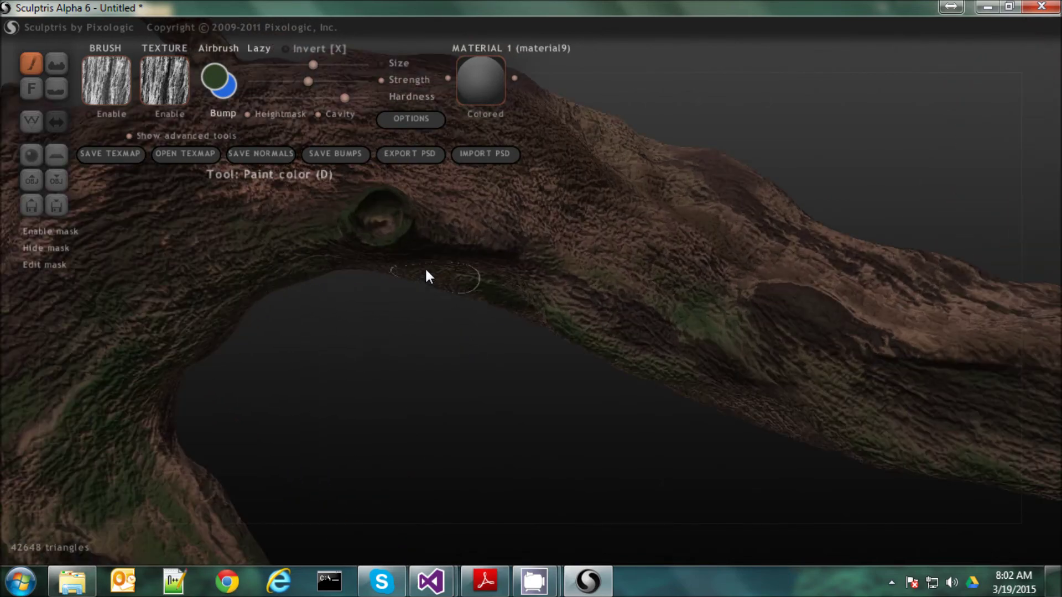
{"action": "left_click_drag", "start_coordinate": [395, 219], "coordinate": [395, 224]}
Set the paint colour to black and darken the inside of the trunk's knothole with a smaller brush and Heightmask disabled
{"action": "left_click", "coordinate": [215, 78]}
{"action": "left_click_drag", "start_coordinate": [590, 292], "coordinate": [532, 257]}
{"action": "left_click", "coordinate": [444, 470]}
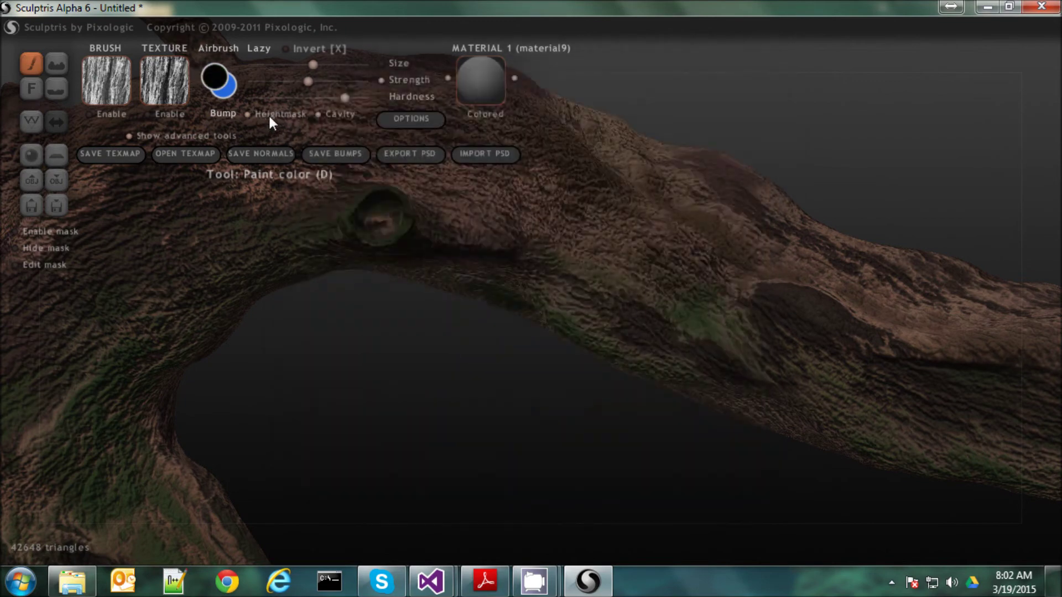
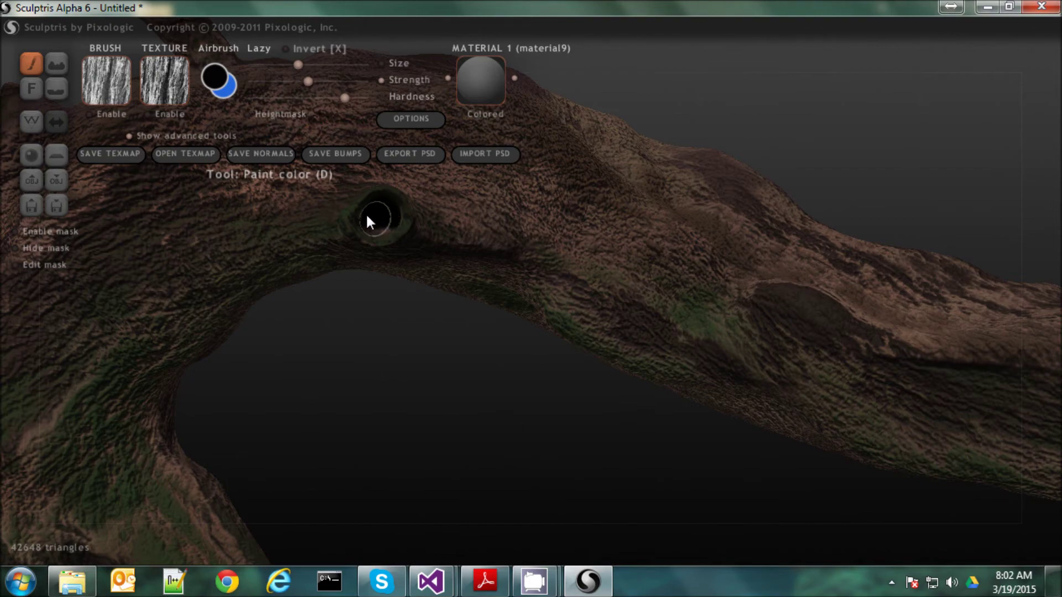
{"action": "mouse_move", "coordinate": [386, 212]}
{"action": "right_mouse_down"}
{"action": "mouse_move", "coordinate": [412, 338]}
{"action": "mouse_move", "coordinate": [474, 351]}
{"action": "right_mouse_up"}
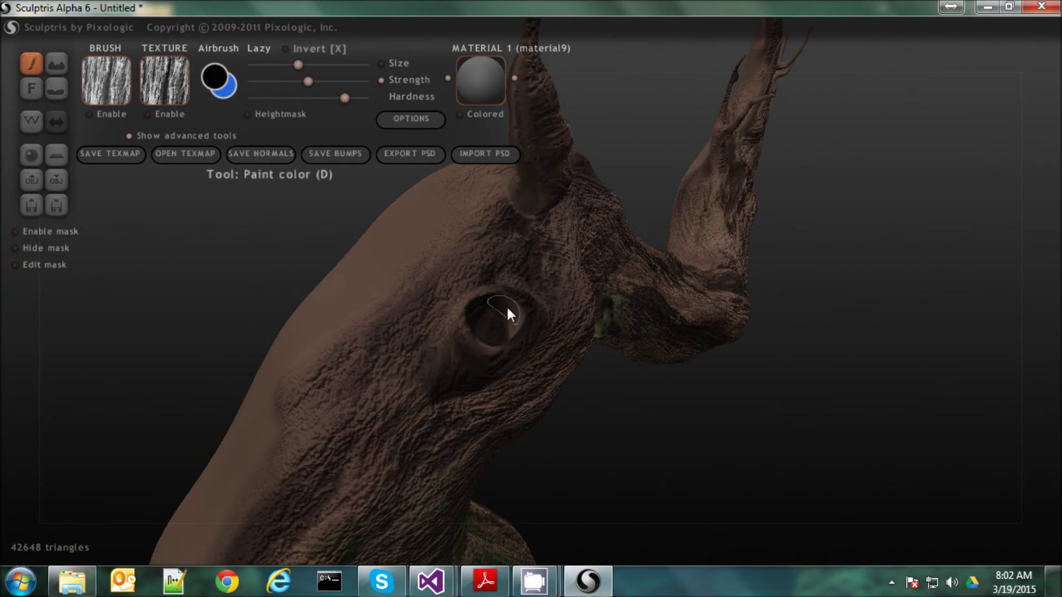
{"action": "mouse_move", "coordinate": [484, 313]}
{"action": "right_mouse_down"}
{"action": "mouse_move", "coordinate": [514, 343]}
{"action": "mouse_move", "coordinate": [465, 321]}
{"action": "mouse_move", "coordinate": [390, 308]}
{"action": "mouse_move", "coordinate": [453, 360]}
{"action": "mouse_move", "coordinate": [466, 355]}
{"action": "mouse_move", "coordinate": [441, 353]}
{"action": "mouse_move", "coordinate": [454, 367]}
{"action": "mouse_move", "coordinate": [537, 371]}
{"action": "right_mouse_up"}
{"action": "mouse_move", "coordinate": [550, 431]}
{"action": "right_mouse_down"}
{"action": "mouse_move", "coordinate": [540, 408]}
{"action": "mouse_move", "coordinate": [559, 413]}
{"action": "mouse_move", "coordinate": [559, 445]}
{"action": "mouse_move", "coordinate": [559, 414]}
{"action": "right_mouse_up"}
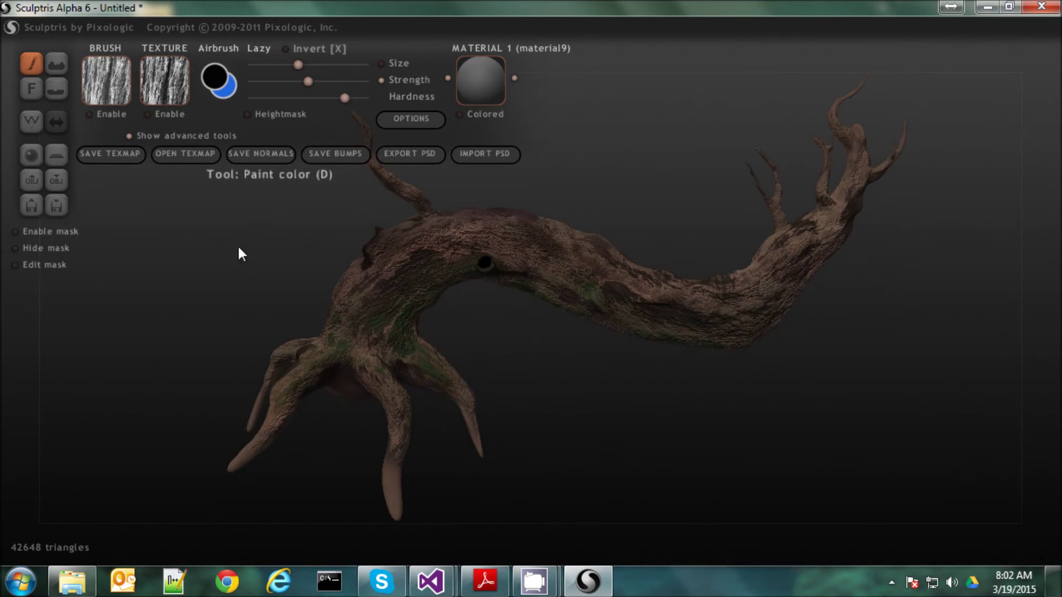
{"action": "left_click_drag", "start_coordinate": [554, 397], "coordinate": [492, 372]}
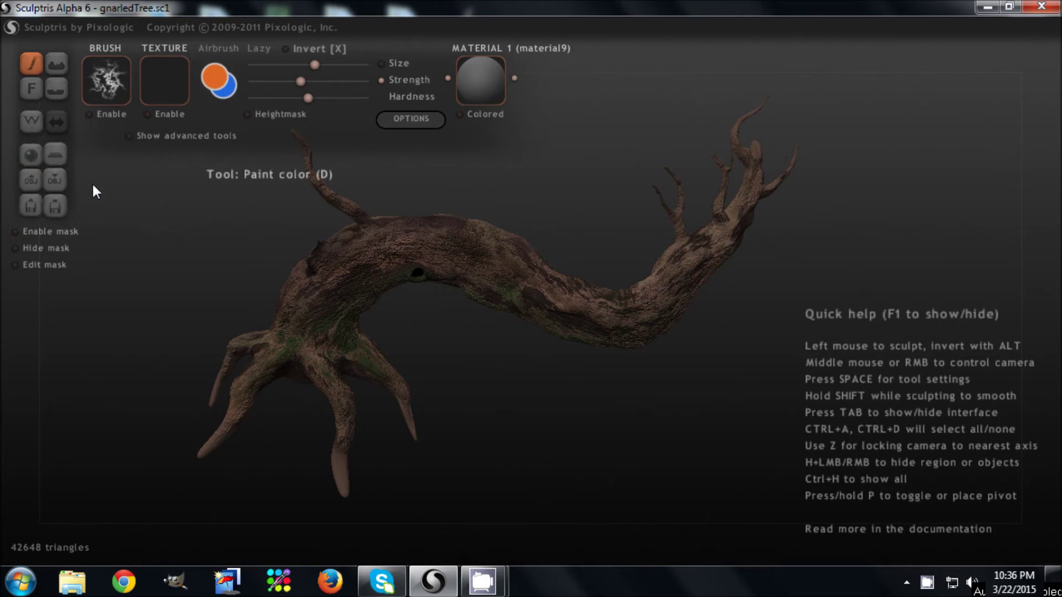
Export the tree to the Desktop as a Wavefront OBJ file named Gnarledtree
{"action": "left_click", "coordinate": [55, 178]}
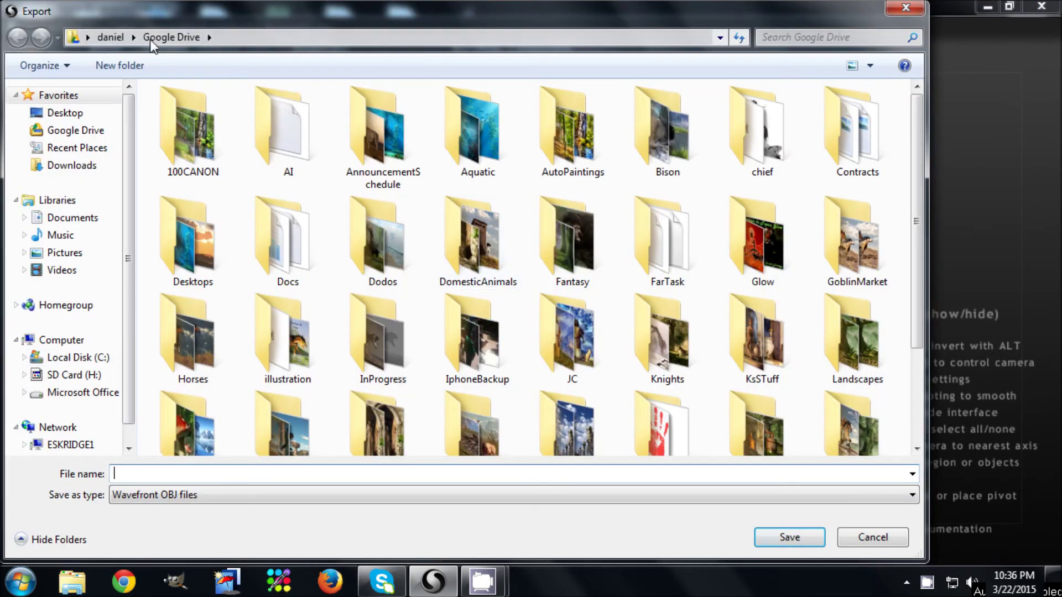
{"action": "left_click", "coordinate": [64, 113]}
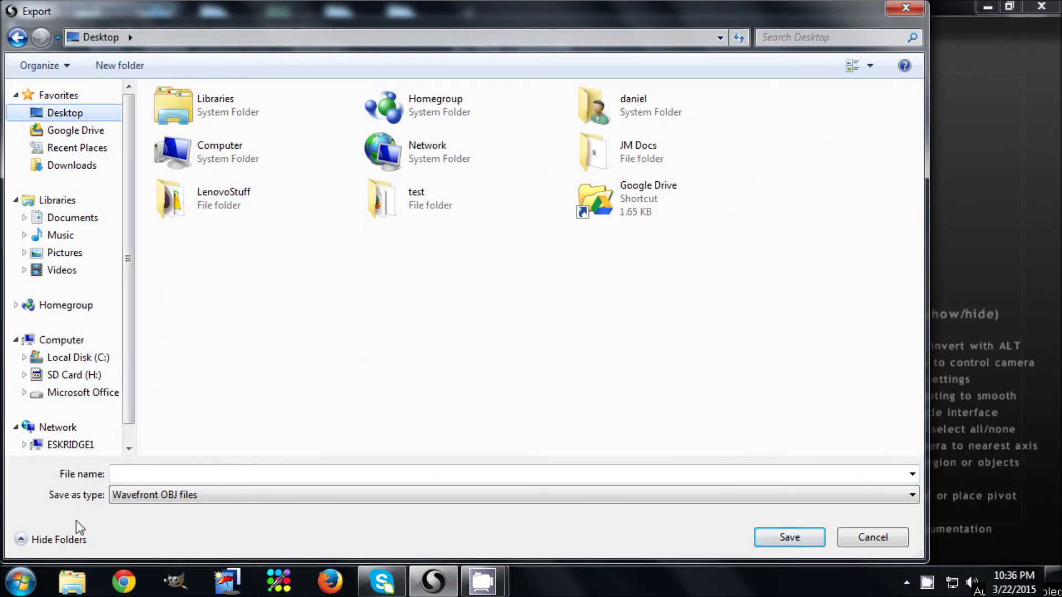
{"action": "left_click", "coordinate": [117, 472]}
{"action": "type", "text": "Gnarledtree"}
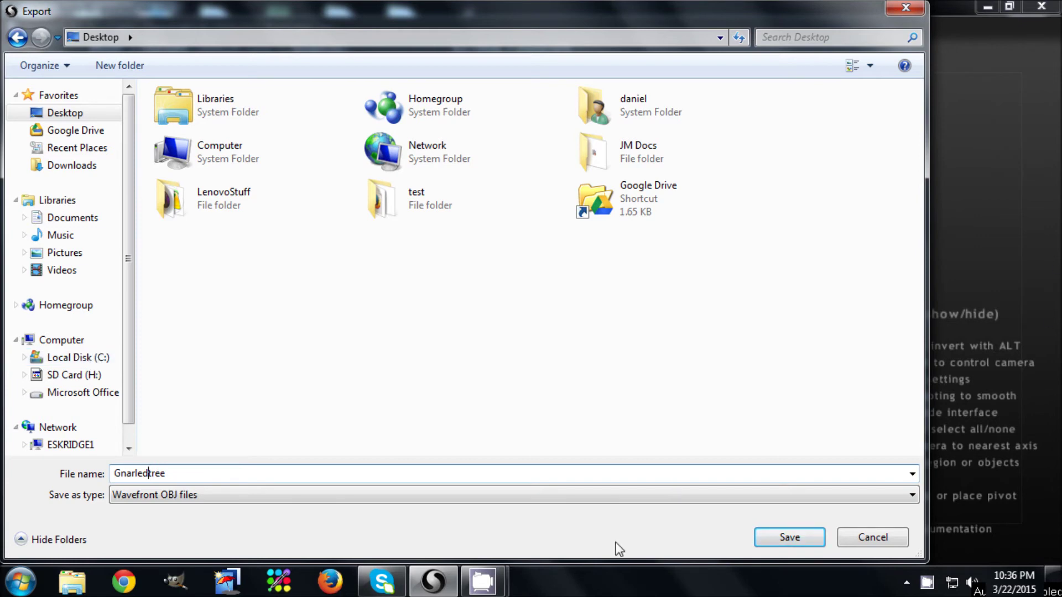
{"action": "left_click", "coordinate": [791, 537]}
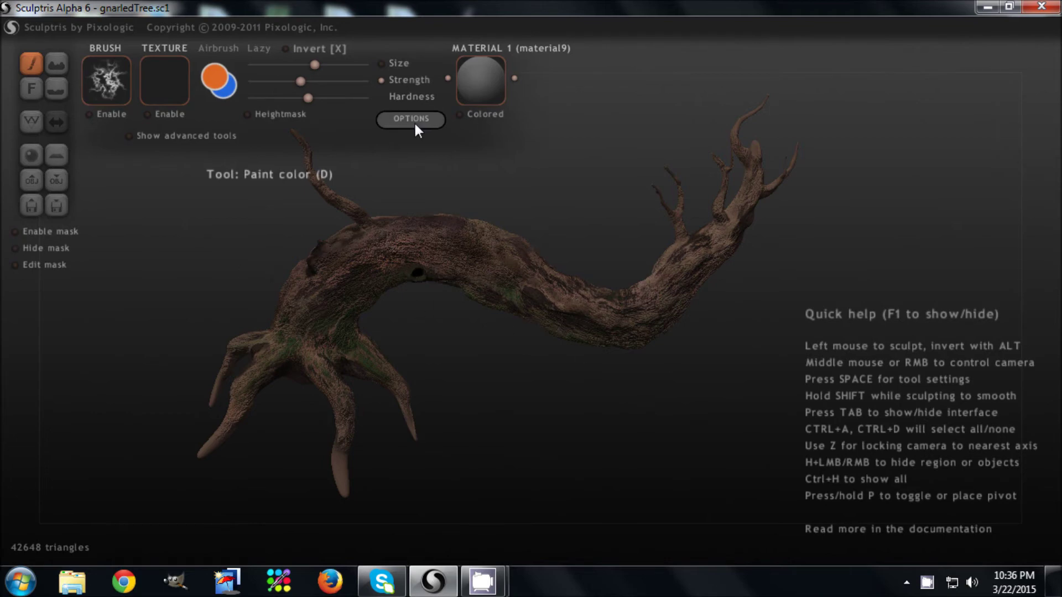
Show the advanced tools and save the texture map to the Desktop as a PNG image named GnarledTree
{"action": "left_click", "coordinate": [158, 136]}
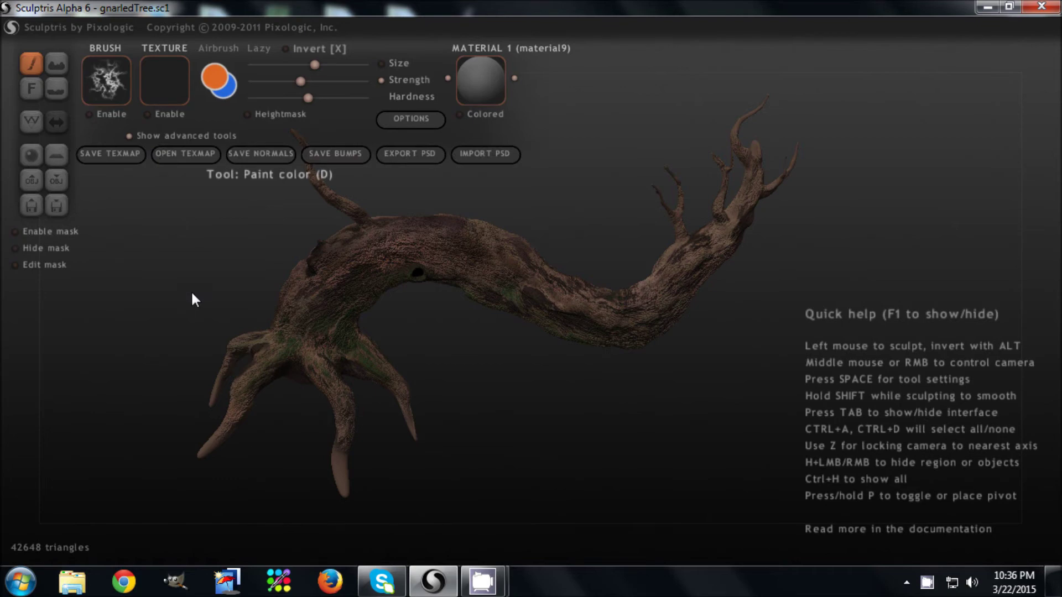
{"action": "left_click", "coordinate": [105, 155]}
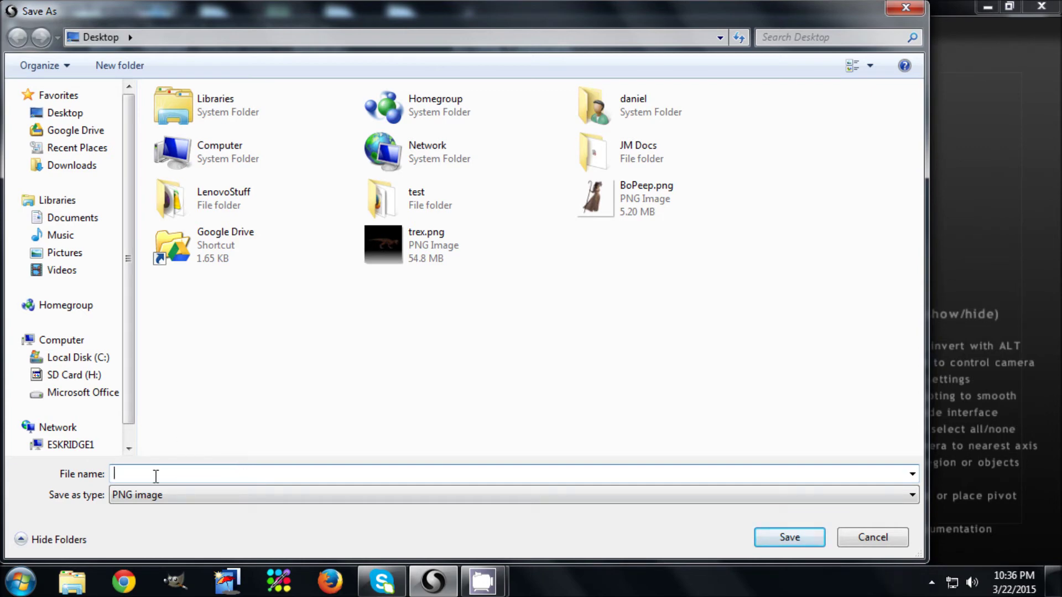
{"action": "type", "text": "GnarledTree"}
{"action": "key", "text": "Return"}
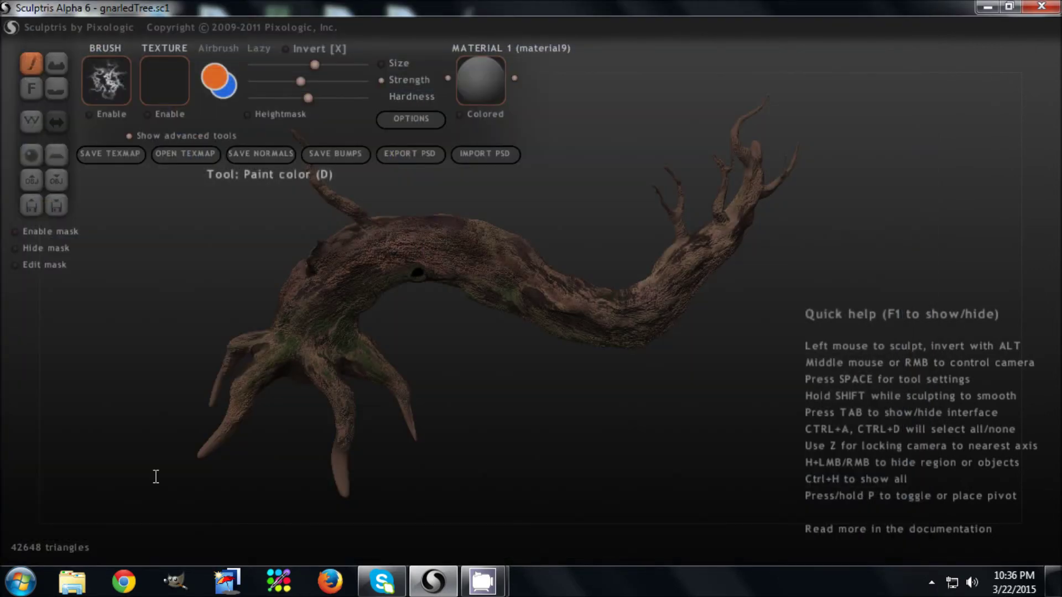
Save the bump map to the Desktop as a TIFF image named gnarledTreeBumps
{"action": "left_click", "coordinate": [344, 156]}
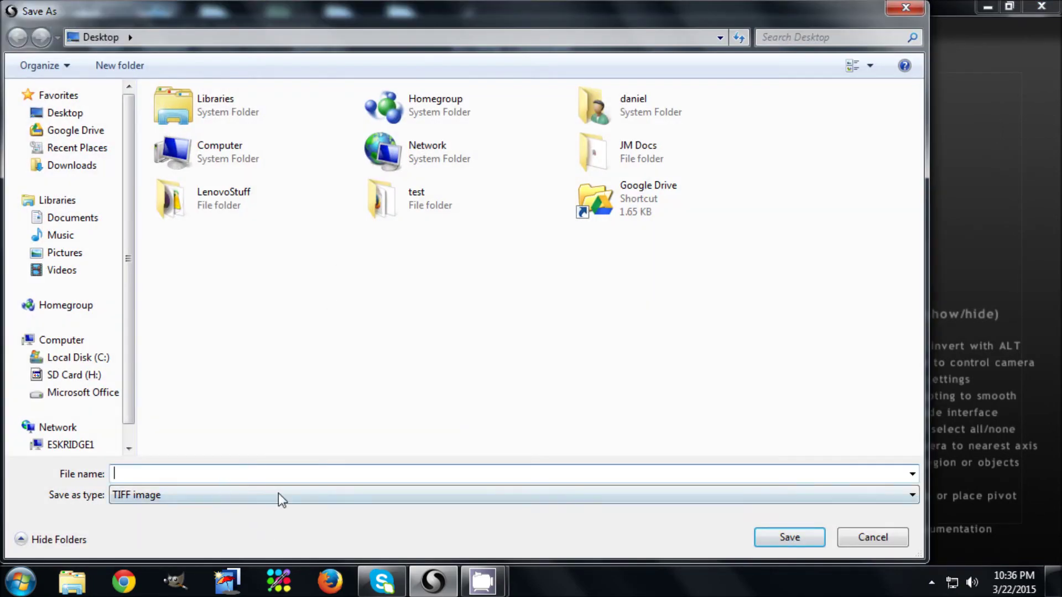
{"action": "left_click", "coordinate": [343, 492]}
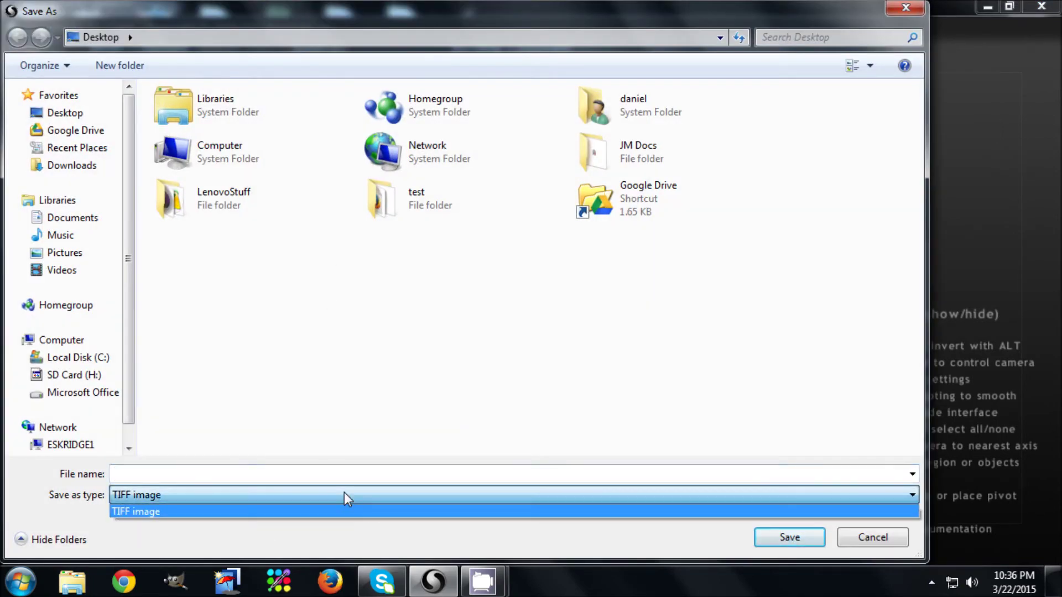
{"action": "left_click", "coordinate": [309, 473]}
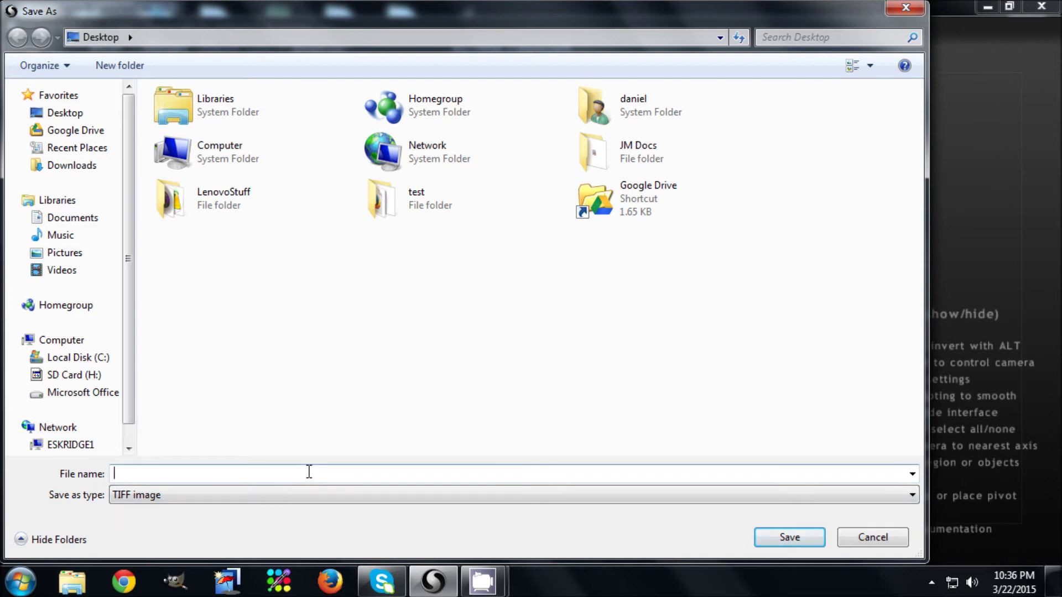
{"action": "type", "text": "gnarled"}
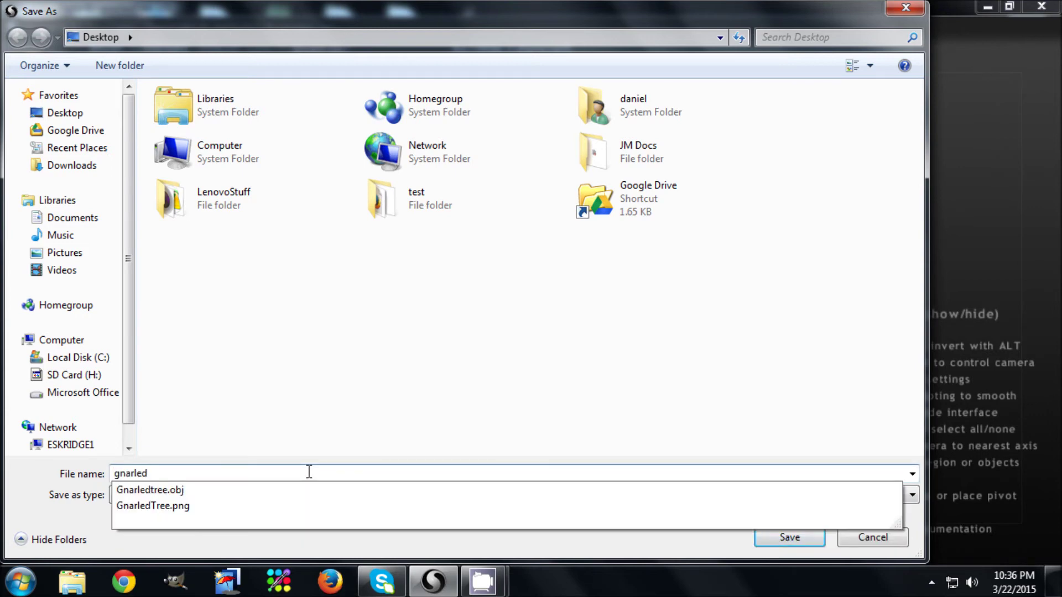
{"action": "type", "text": "TreeBumps"}
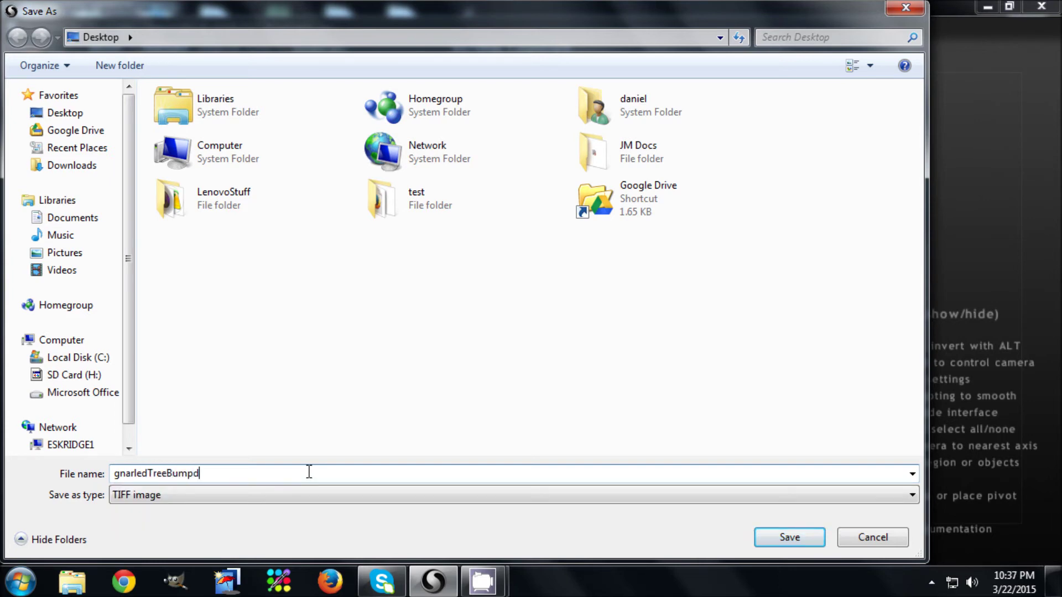
{"action": "key", "text": "Return"}
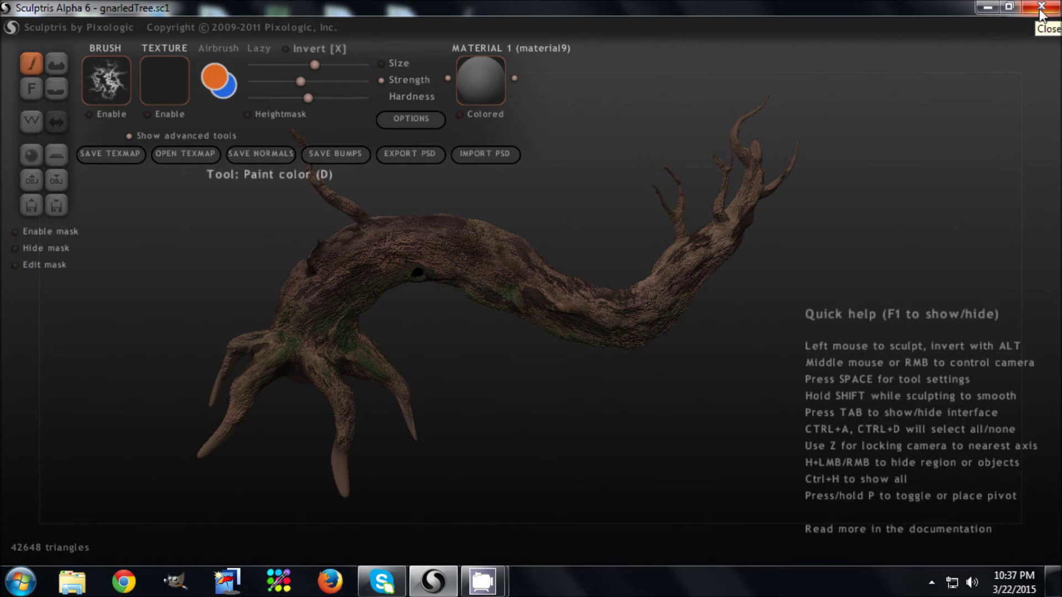
Save the sculpture to the Desktop as gnarledTree.sc1
{"action": "left_click", "coordinate": [58, 205]}
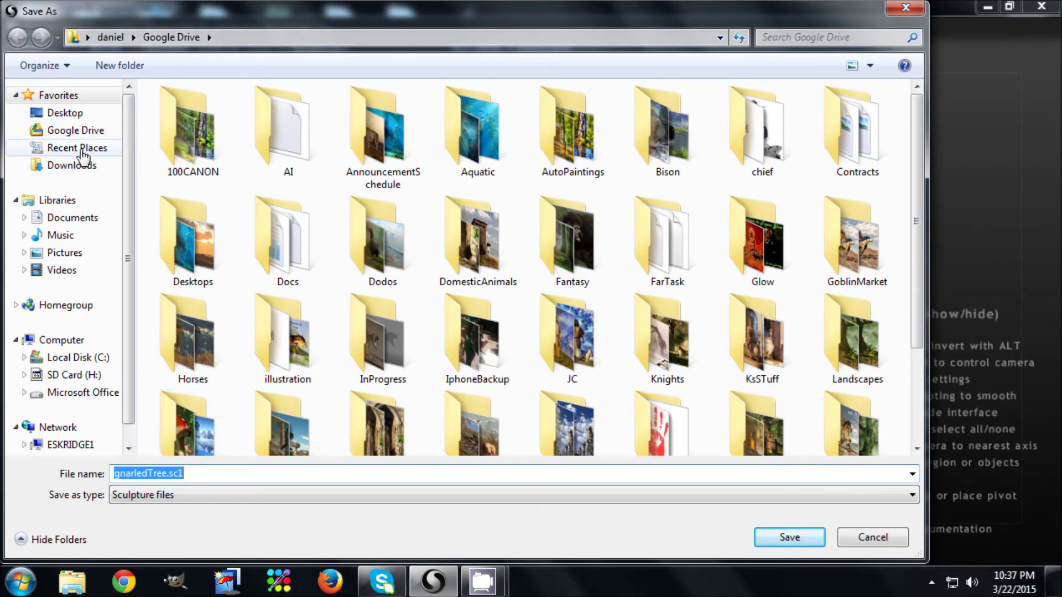
{"action": "left_click", "coordinate": [62, 113]}
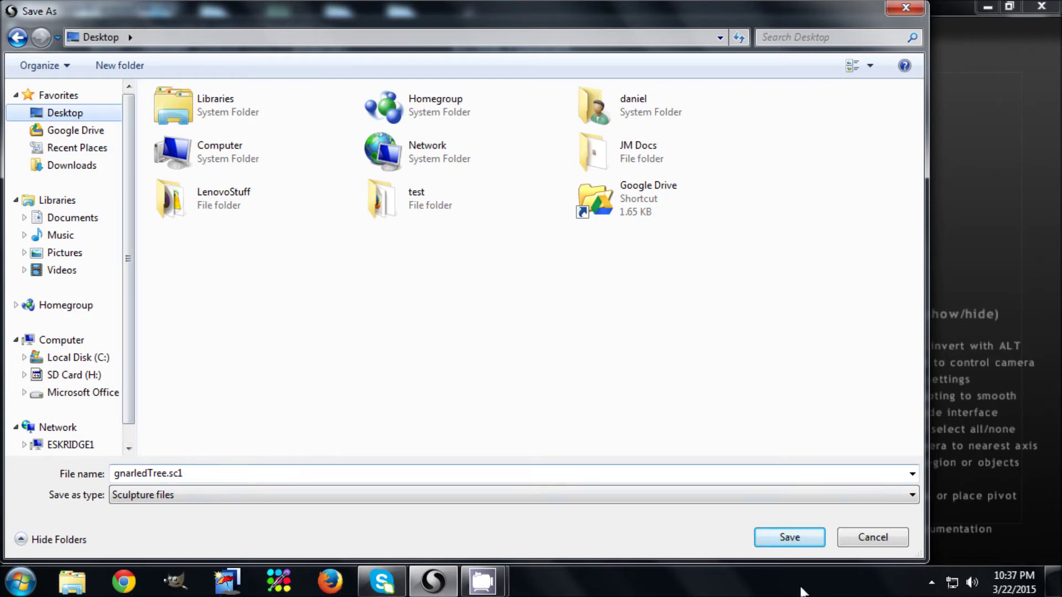
{"action": "left_click", "coordinate": [789, 539]}
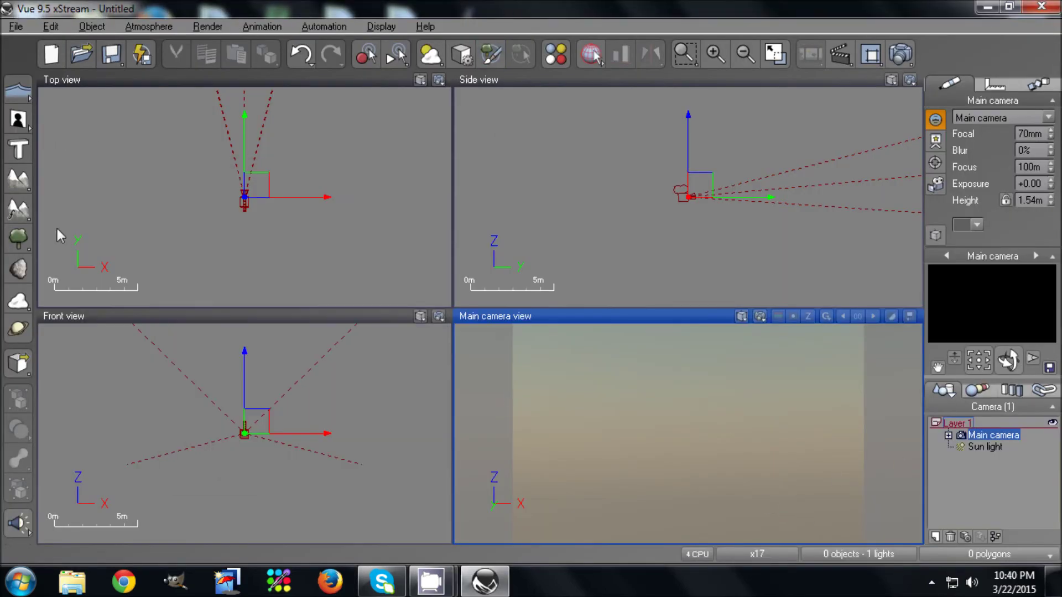
Switch to Vue, add a terrain, flatten it into low hills and move it forward of the camera
{"action": "left_click", "coordinate": [24, 189]}
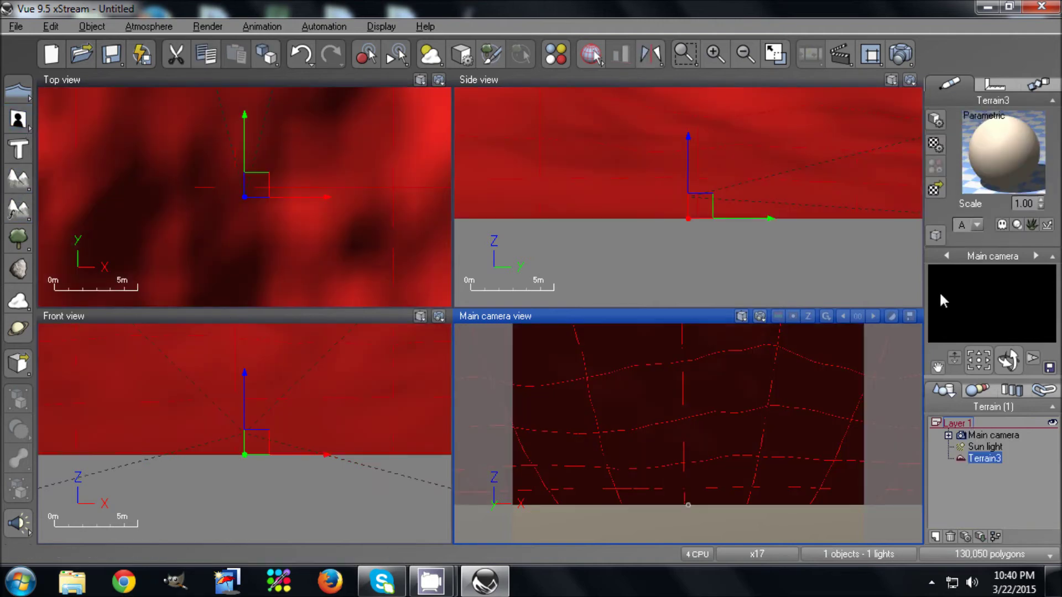
{"action": "scroll", "coordinate": [785, 158], "scroll_direction": "down", "scroll_amount": 8}
{"action": "right_click_drag", "start_coordinate": [785, 158], "coordinate": [701, 248]}
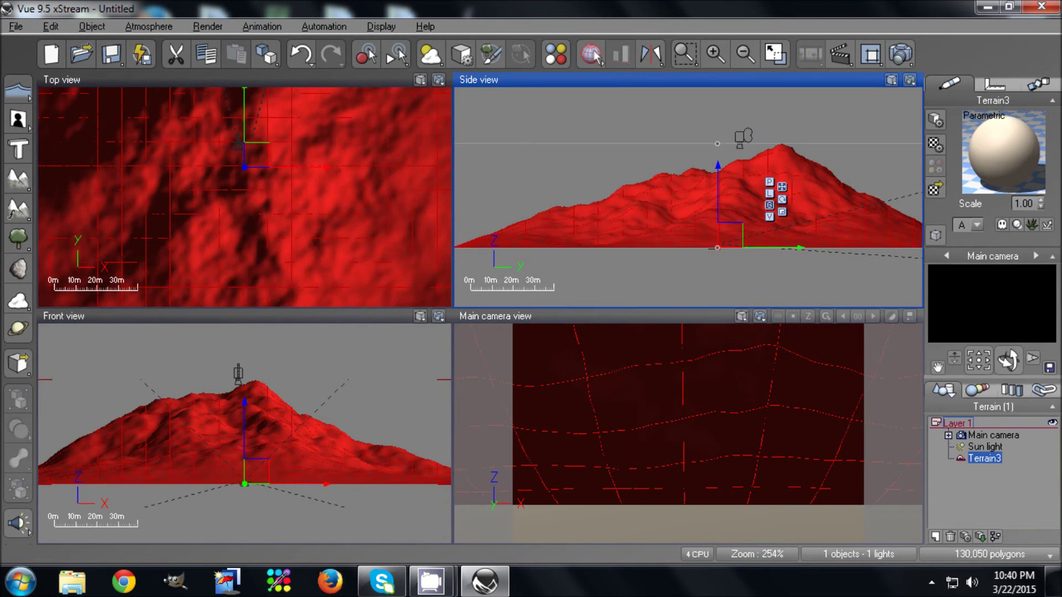
{"action": "left_click_drag", "start_coordinate": [718, 144], "coordinate": [848, 255]}
{"action": "key", "text": "ctrl+z"}
{"action": "left_click", "coordinate": [619, 541]}
{"action": "left_click", "coordinate": [254, 487]}
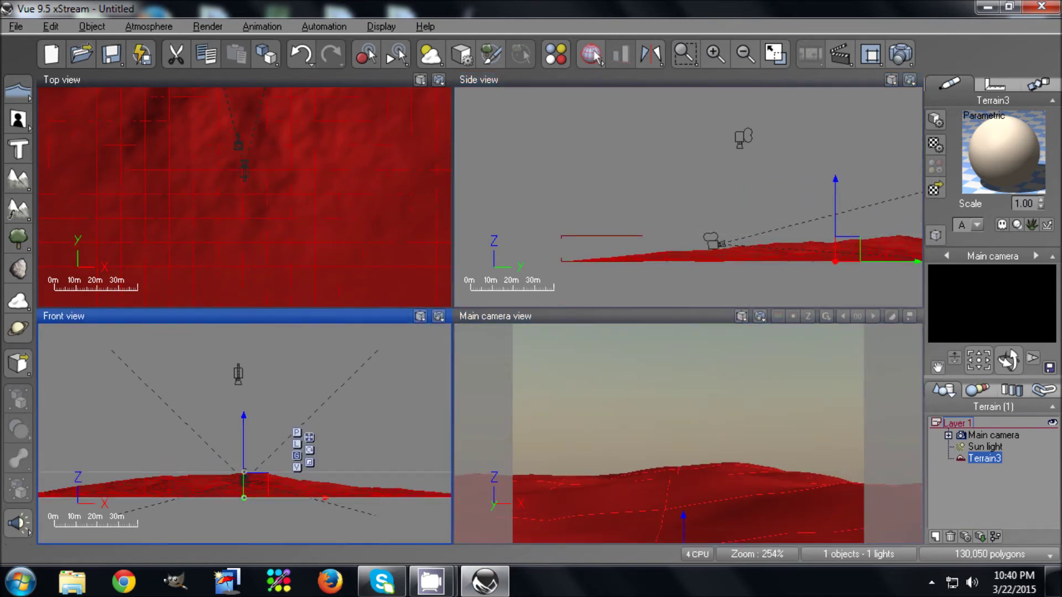
Shift the terrain to the left of the camera and tilt it so the hill slopes down to the right
{"action": "left_click_drag", "start_coordinate": [255, 491], "coordinate": [213, 492]}
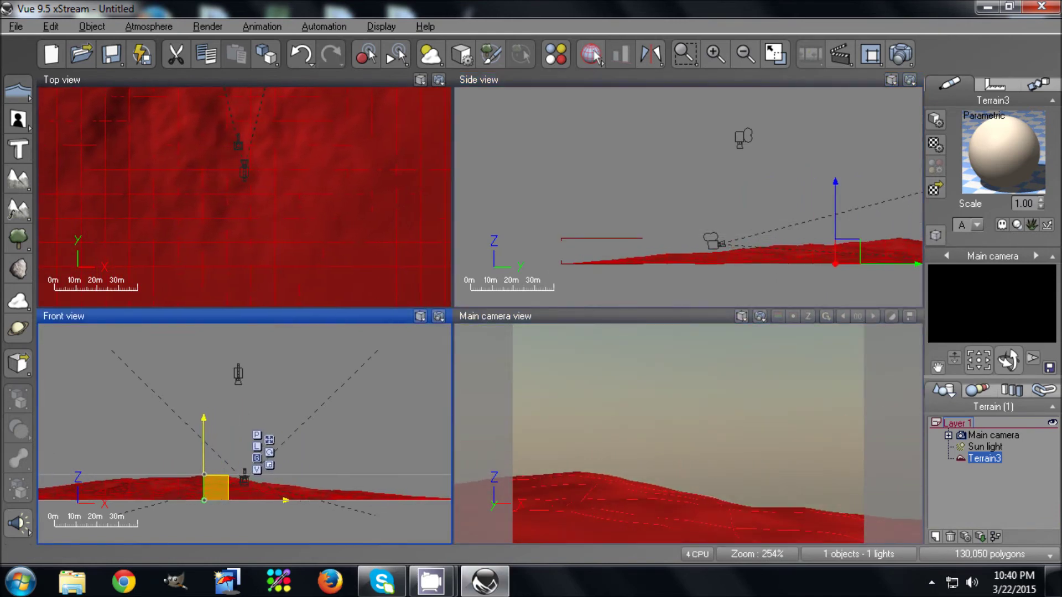
{"action": "left_click_drag", "start_coordinate": [204, 474], "coordinate": [203, 467]}
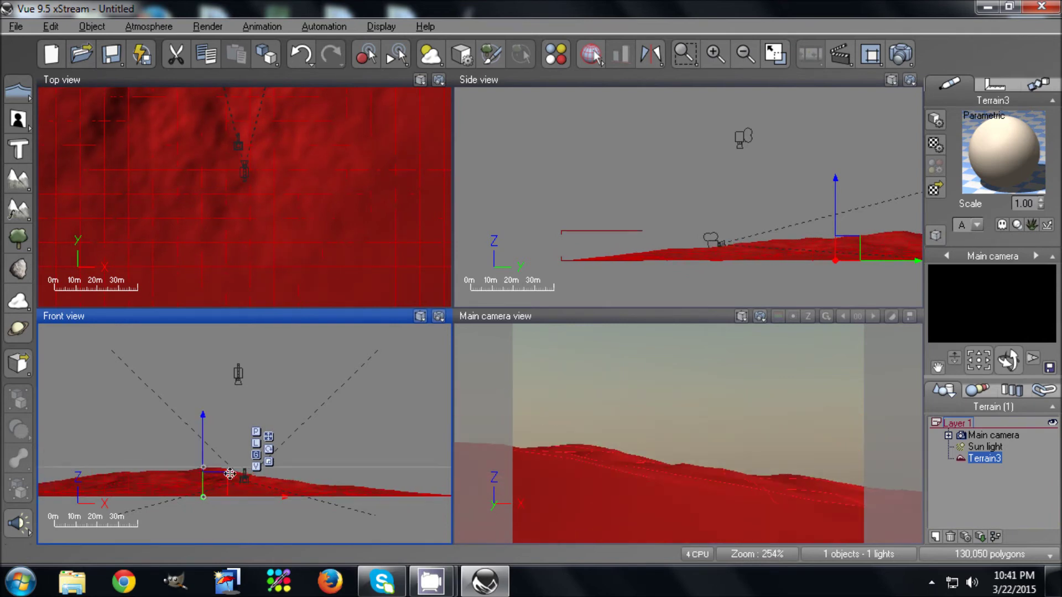
{"action": "key", "text": "ctrl+z"}
{"action": "left_click_drag", "start_coordinate": [220, 490], "coordinate": [219, 492]}
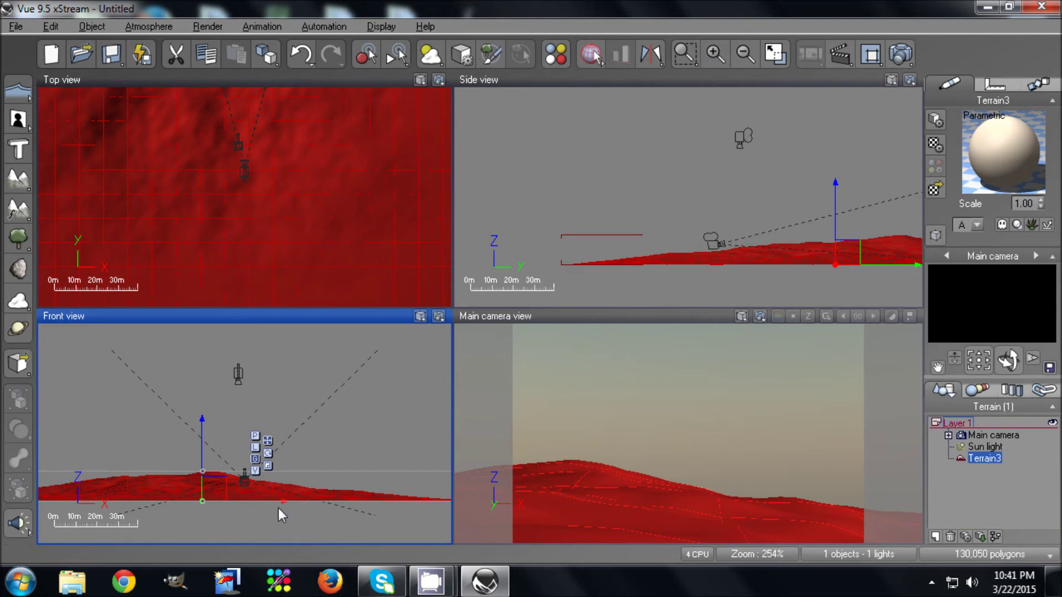
{"action": "left_click_drag", "start_coordinate": [208, 458], "coordinate": [220, 460]}
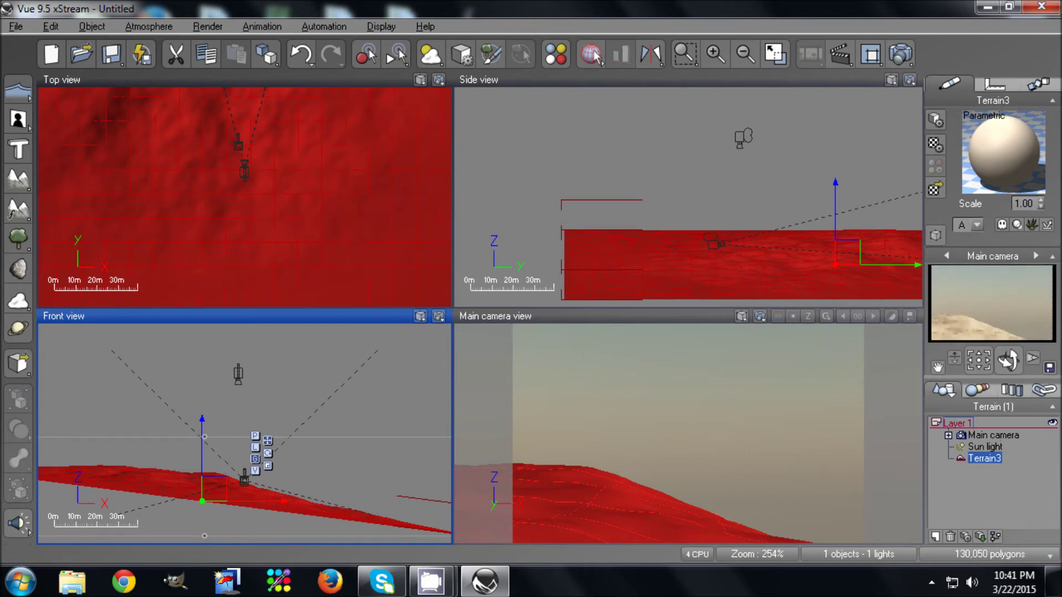
Open the Landscapes material collection to choose a material for the terrain
{"action": "left_click", "coordinate": [935, 190]}
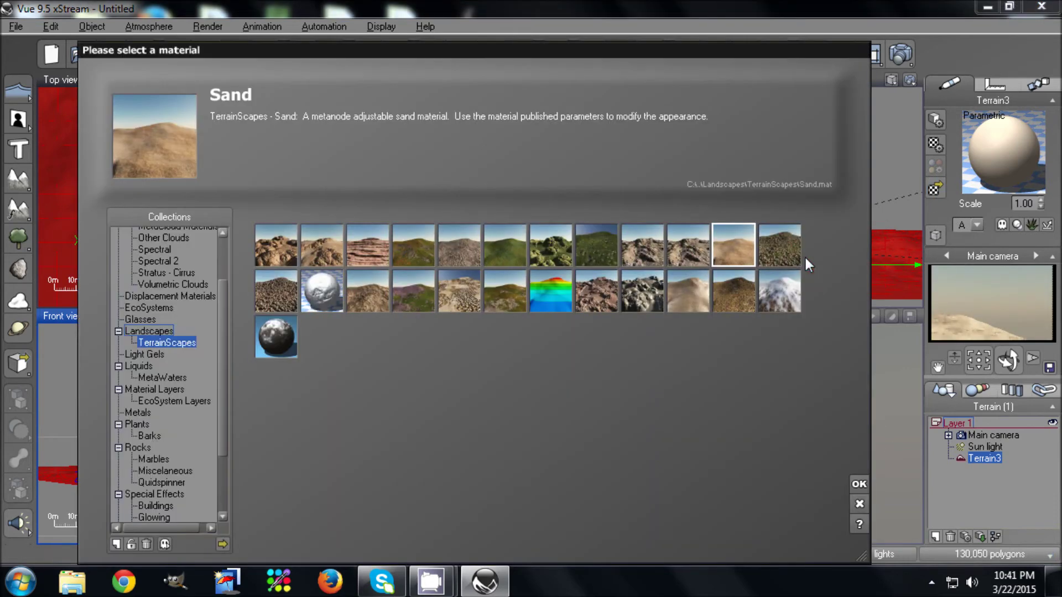
{"action": "left_click", "coordinate": [158, 331]}
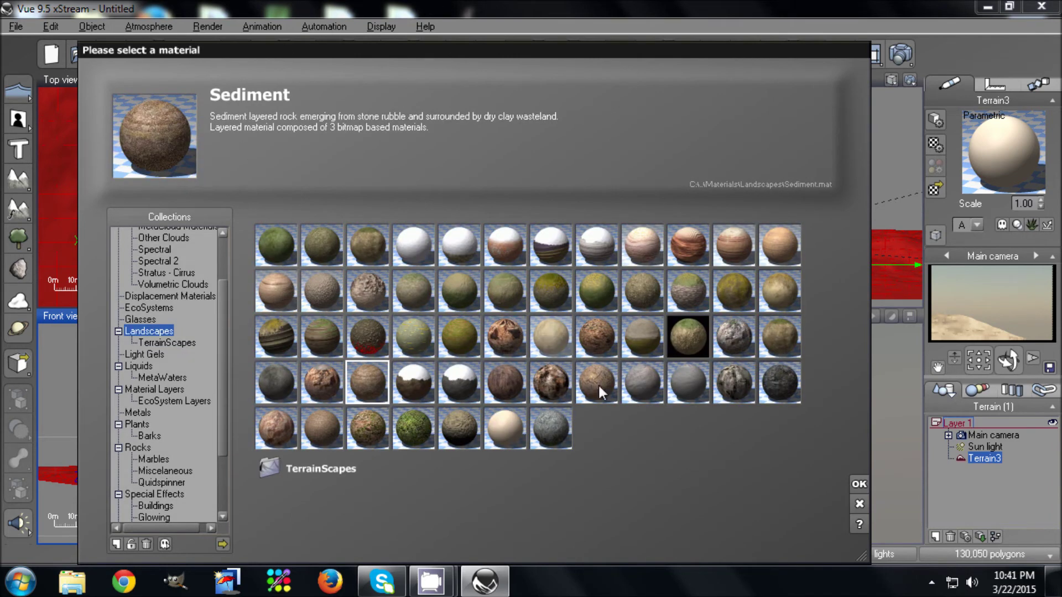
Apply the Sediment landscape material to the terrain
{"action": "left_click", "coordinate": [859, 484]}
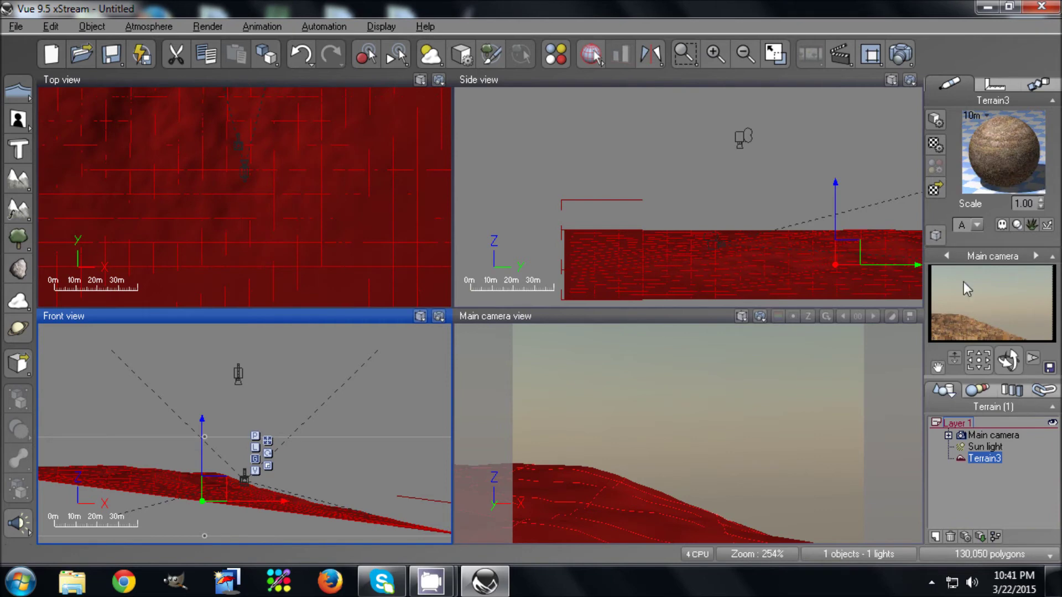
Add a rock, move it forward into the main camera's view, then rotate and widen it so it sits partly sunk in the terrain
{"action": "left_click", "coordinate": [19, 269]}
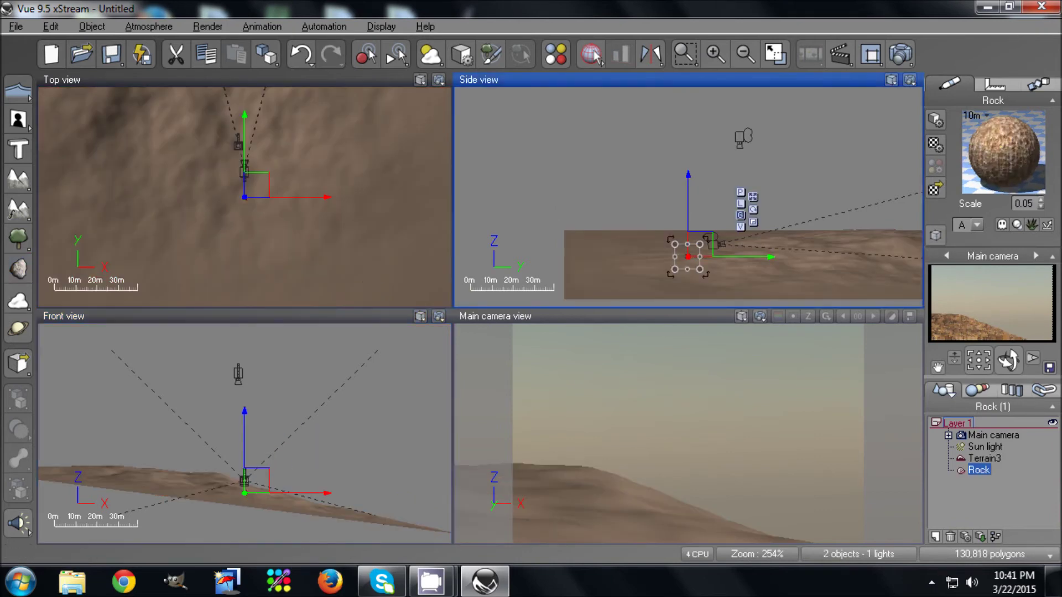
{"action": "left_click_drag", "start_coordinate": [713, 244], "coordinate": [847, 242]}
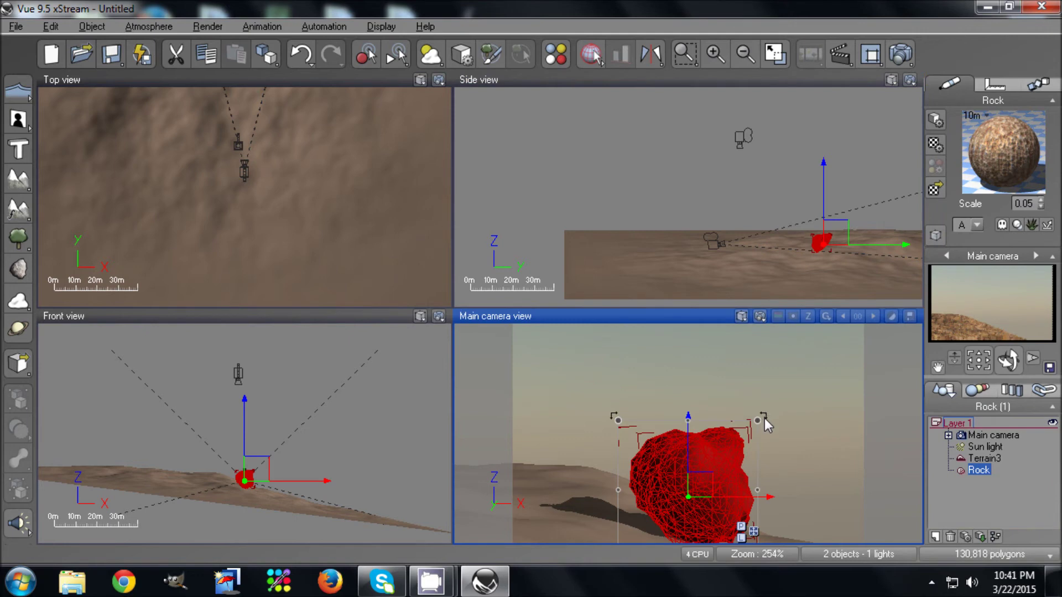
{"action": "left_click_drag", "start_coordinate": [771, 407], "coordinate": [758, 7]}
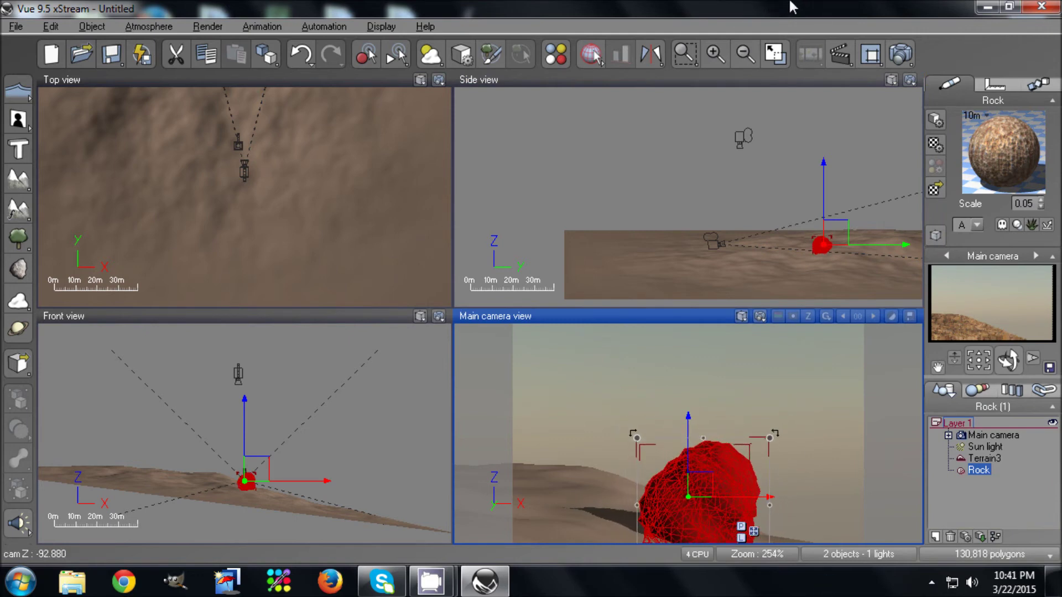
{"action": "left_click_drag", "start_coordinate": [245, 471], "coordinate": [271, 484]}
{"action": "left_click_drag", "start_coordinate": [718, 496], "coordinate": [662, 507]}
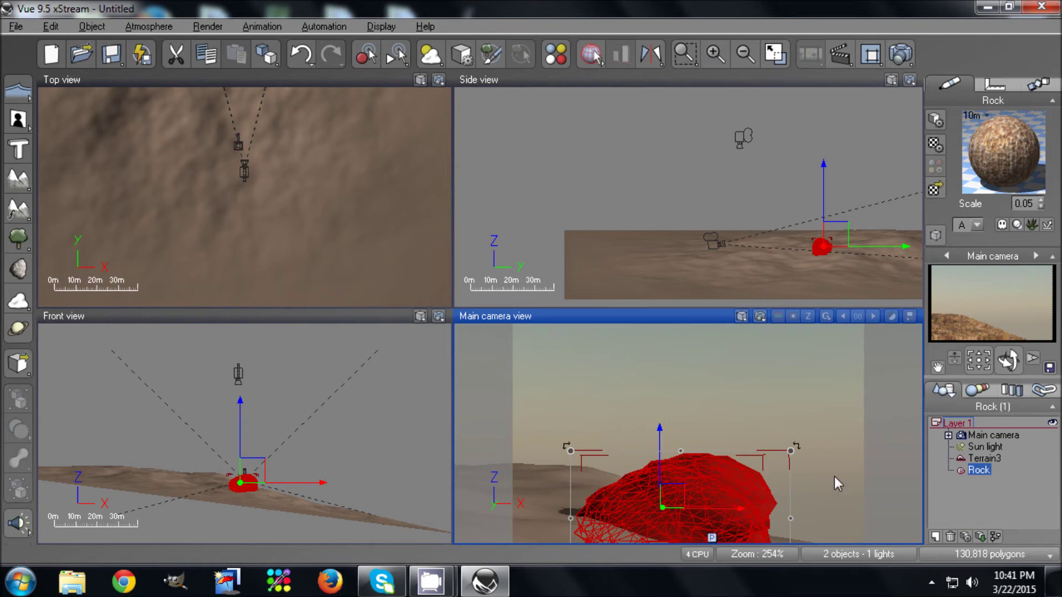
Smooth the rock's mesh by setting its Turbo Smooth subdivision iterations to 1
{"action": "double_click", "coordinate": [975, 470]}
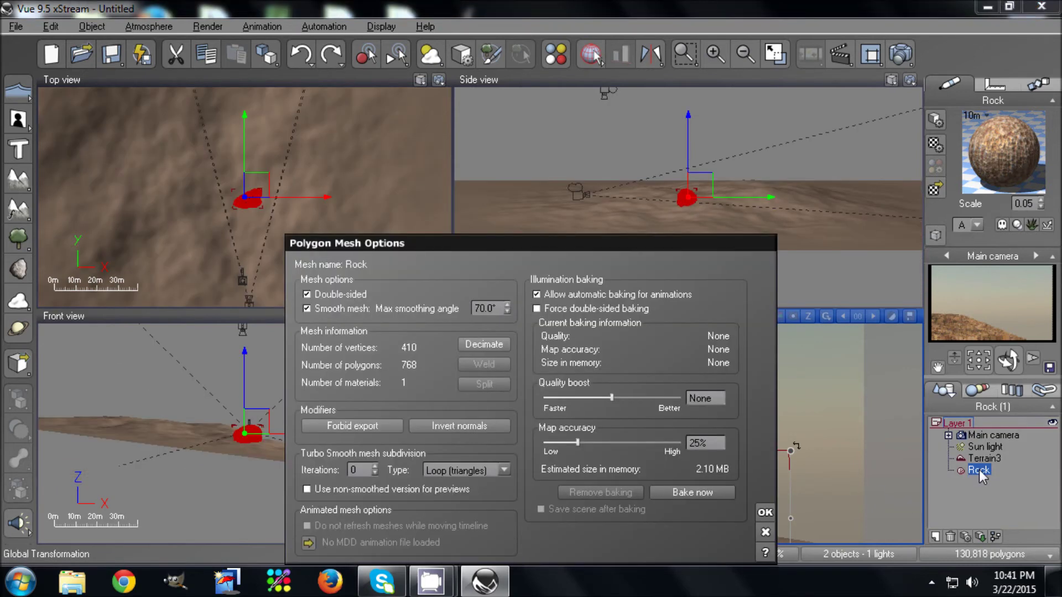
{"action": "left_click", "coordinate": [375, 466]}
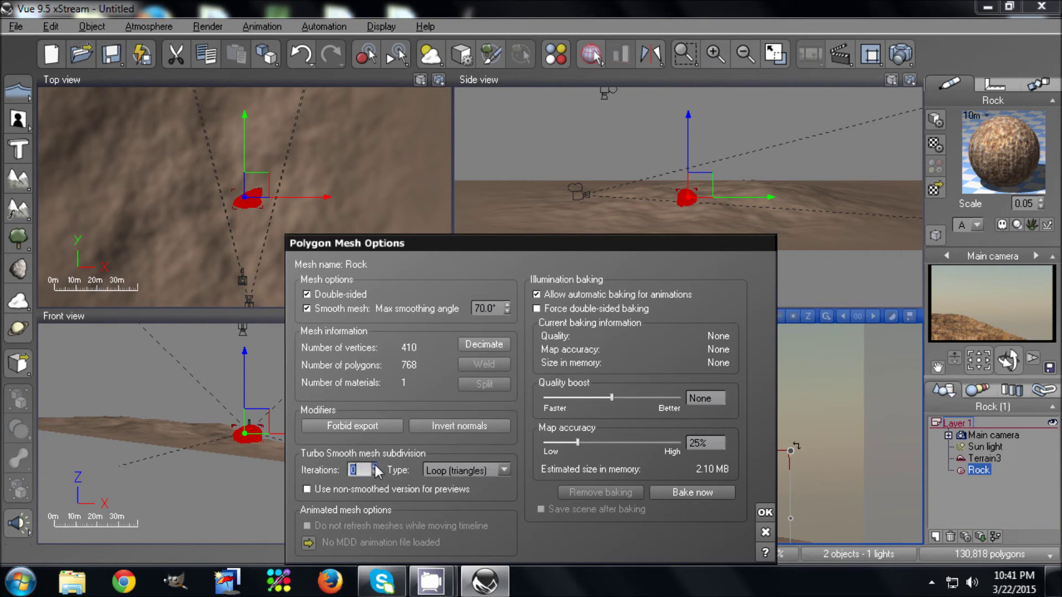
{"action": "left_click", "coordinate": [764, 513]}
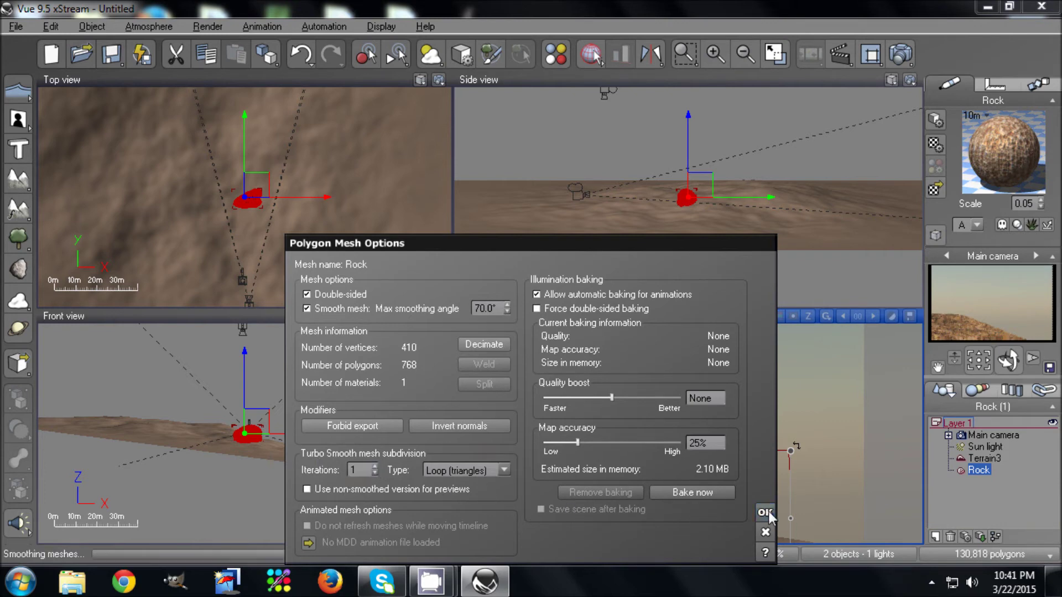
Shrink the smoothed rock slightly and shift it to the left in the camera view, keeping its base embedded in the terrain
{"action": "left_click_drag", "start_coordinate": [727, 507], "coordinate": [730, 510]}
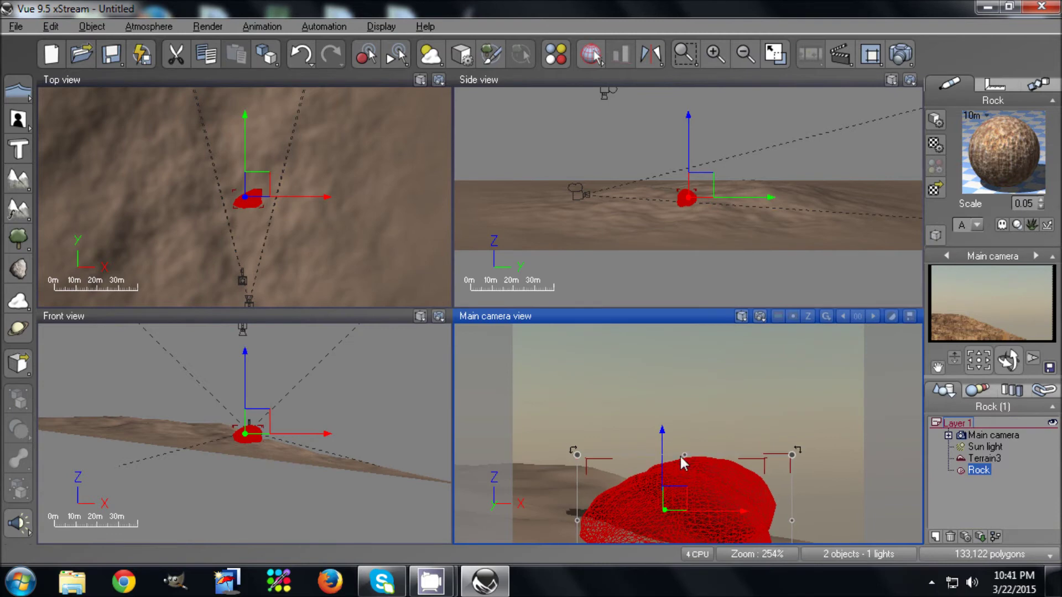
{"action": "left_click_drag", "start_coordinate": [682, 498], "coordinate": [672, 505]}
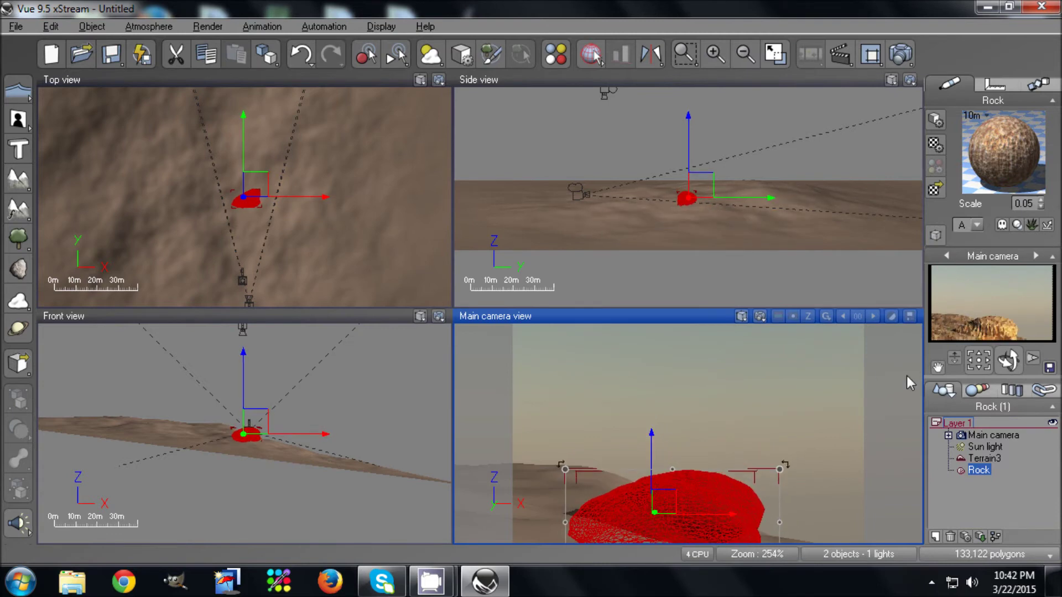
{"action": "key", "text": "ctrl+z"}
{"action": "key", "text": "ctrl+z"}
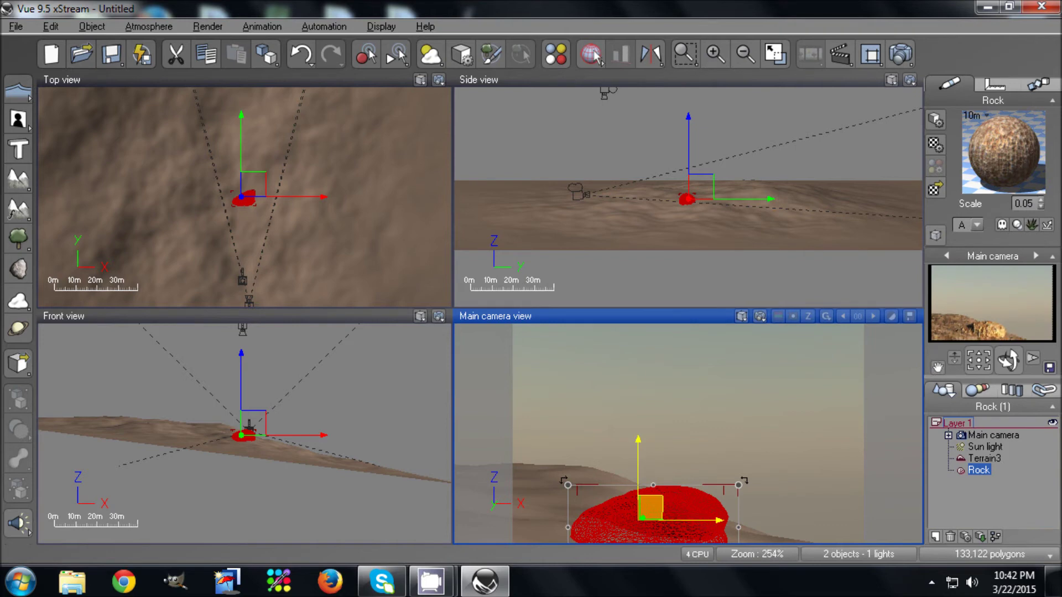
{"action": "key", "text": "ctrl+z"}
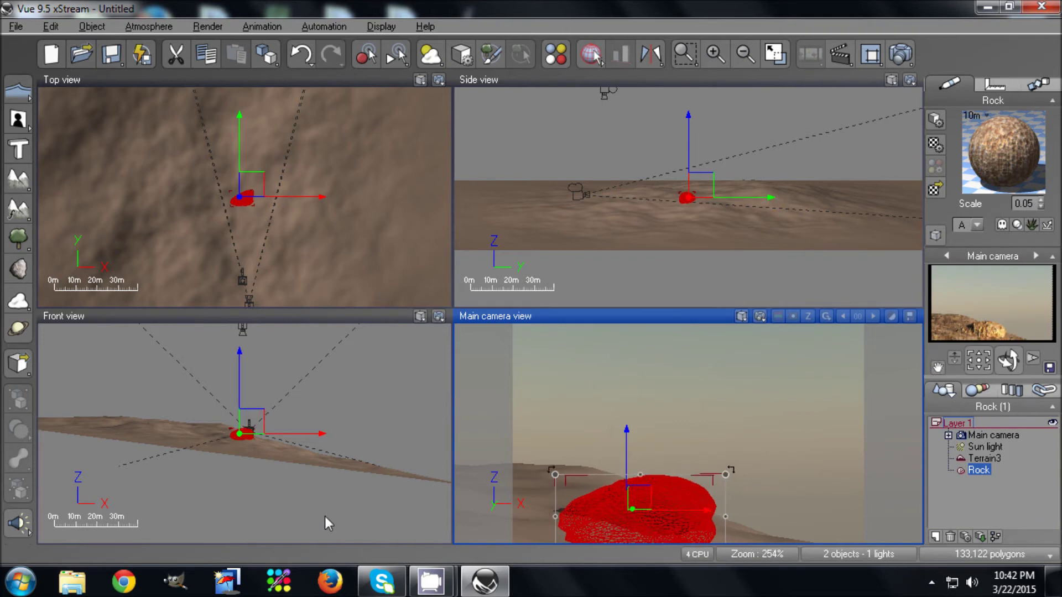
Duplicate the rock, rotate the copy and place it right of and slightly behind the original, sunk lower into the slope
{"action": "left_click", "coordinate": [262, 430]}
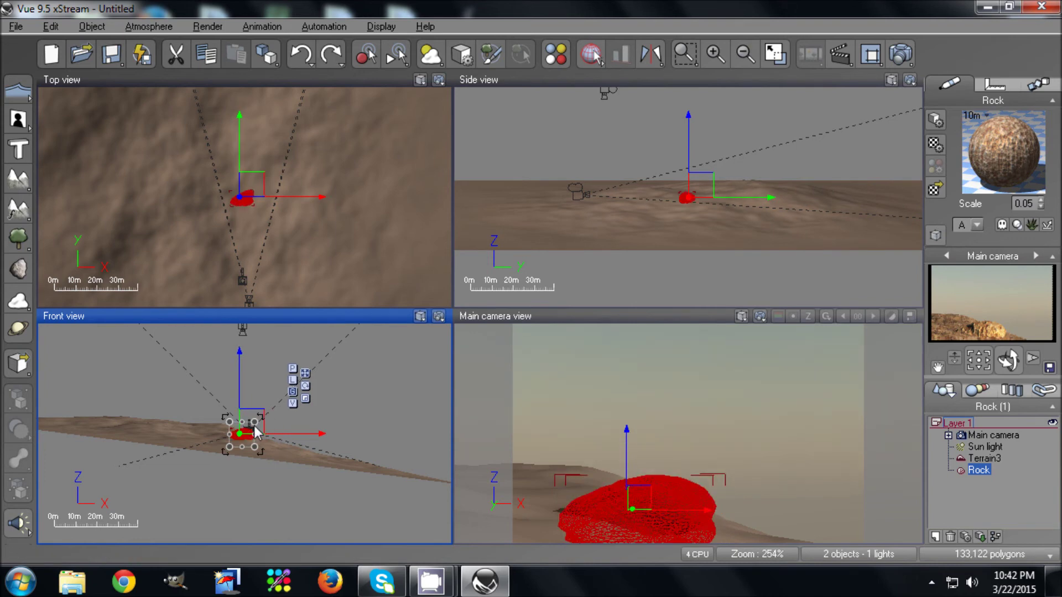
{"action": "key", "text": "ctrl+d"}
{"action": "left_click_drag", "start_coordinate": [261, 437], "coordinate": [264, 437]}
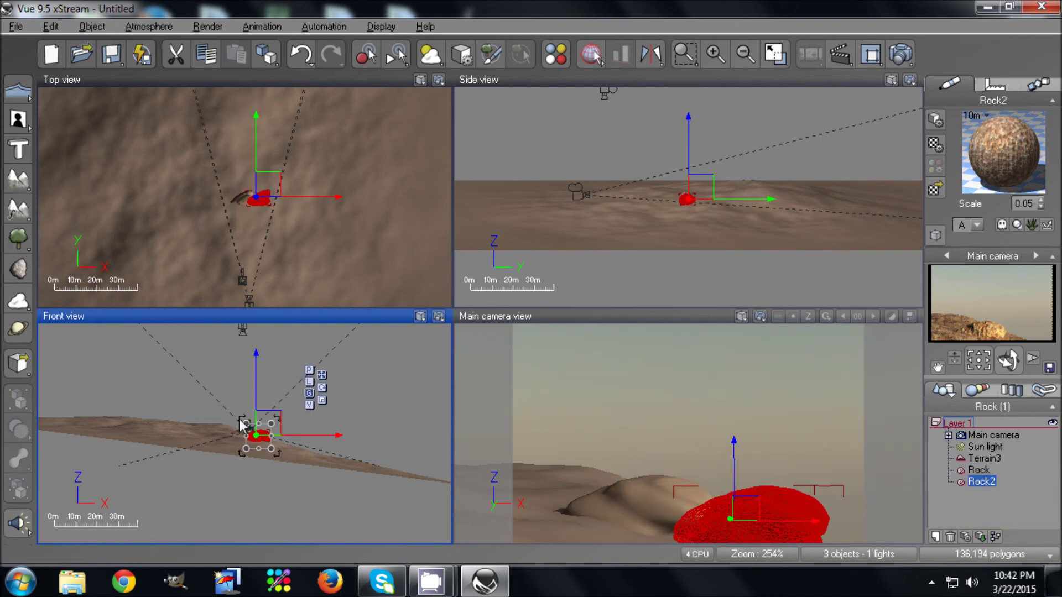
{"action": "left_click_drag", "start_coordinate": [265, 437], "coordinate": [259, 437]}
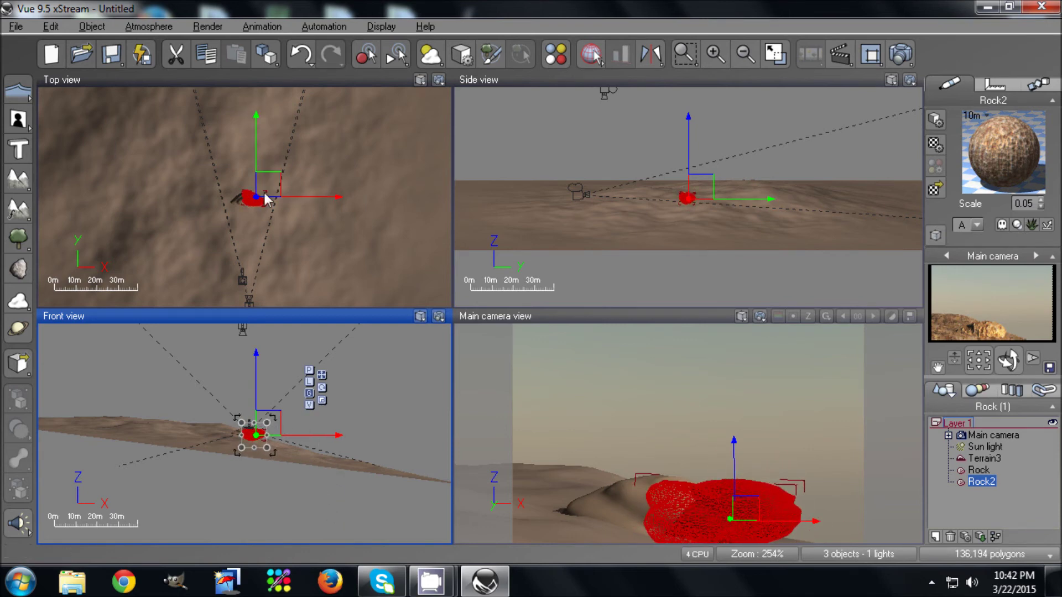
{"action": "left_click_drag", "start_coordinate": [268, 185], "coordinate": [272, 176]}
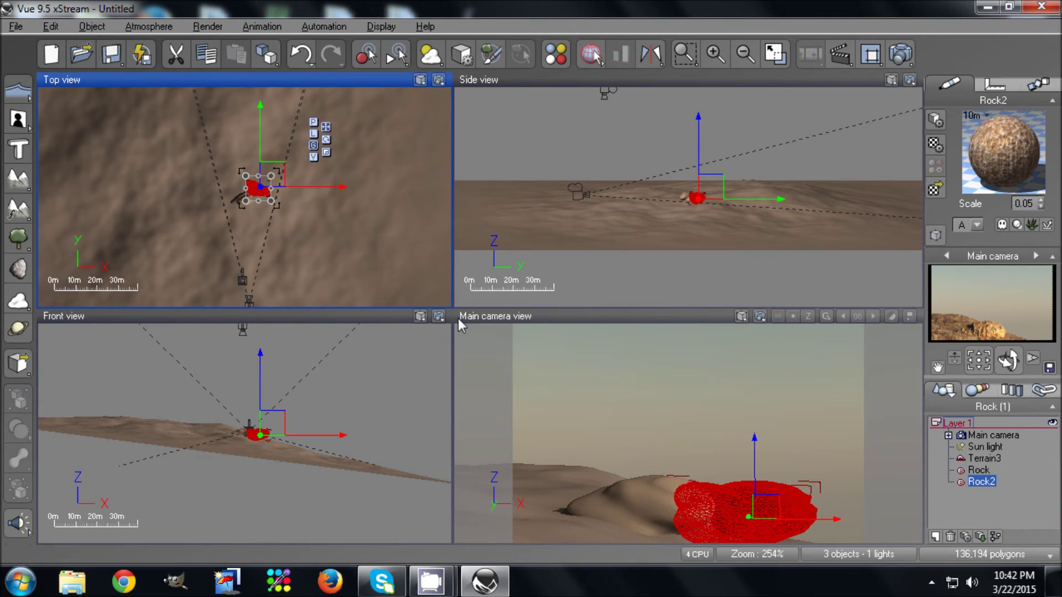
{"action": "left_click_drag", "start_coordinate": [770, 516], "coordinate": [767, 531]}
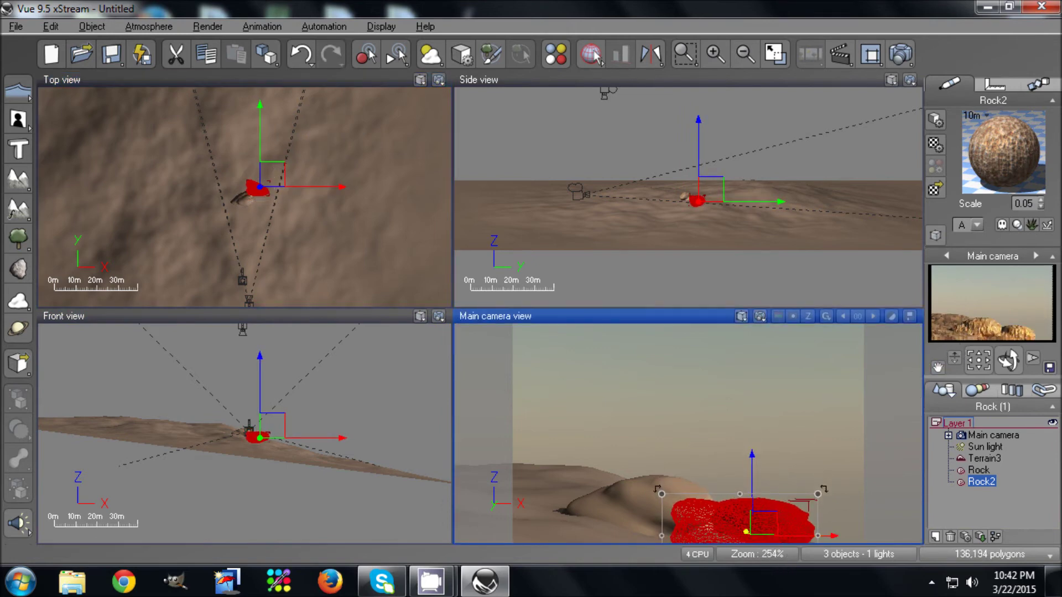
{"action": "left_click_drag", "start_coordinate": [740, 499], "coordinate": [763, 526]}
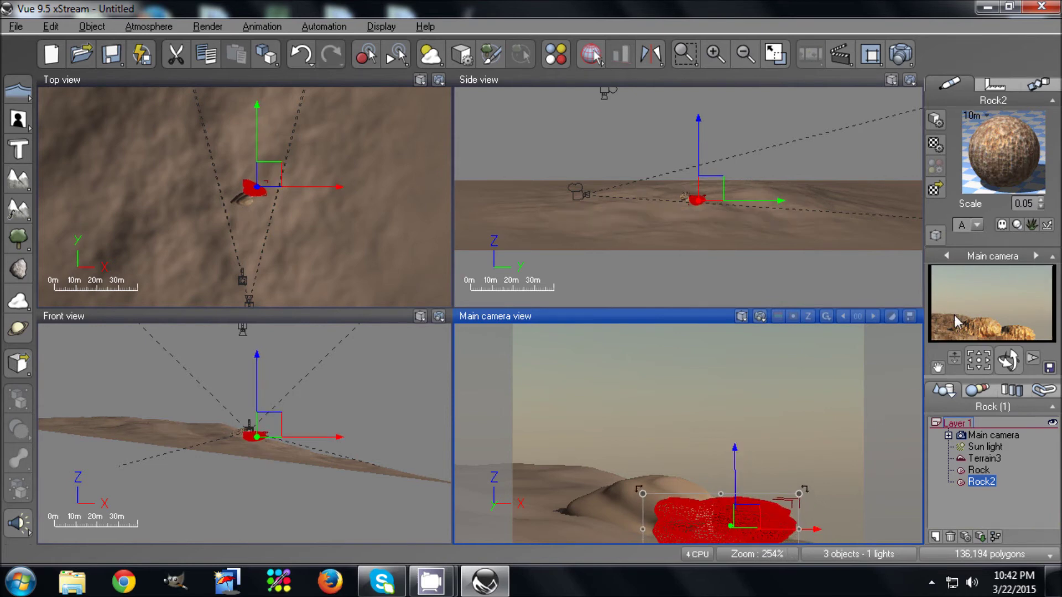
Duplicate the second rock, move the copy left of the first rock, rotate it to a new orientation and shrink it
{"action": "key", "text": "ctrl+d"}
{"action": "left_click_drag", "start_coordinate": [749, 519], "coordinate": [605, 503]}
{"action": "left_click_drag", "start_coordinate": [660, 469], "coordinate": [475, 430]}
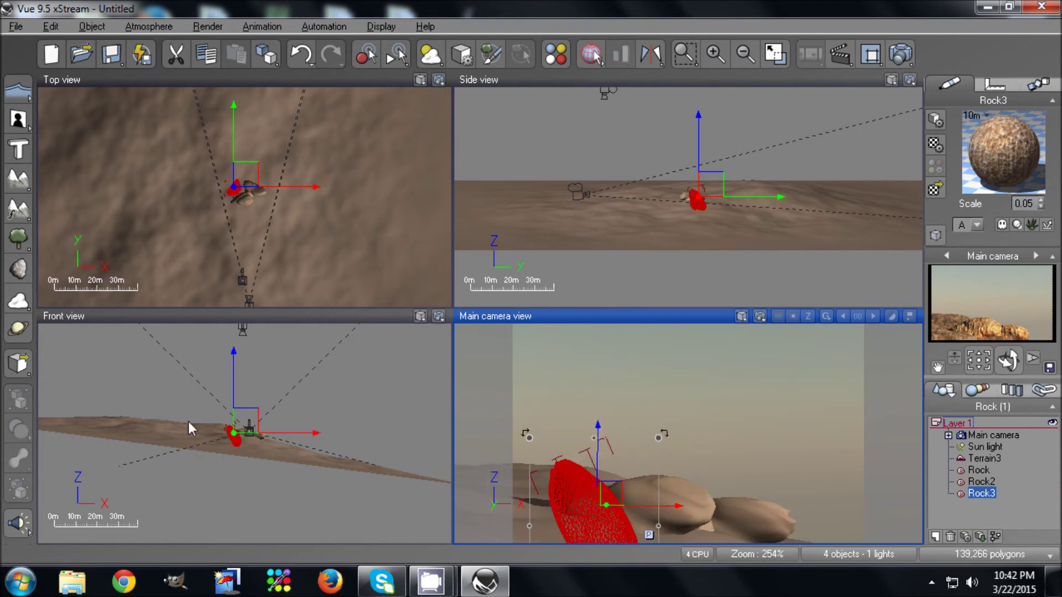
{"action": "left_click", "coordinate": [235, 187]}
{"action": "key", "text": "ctrl+z"}
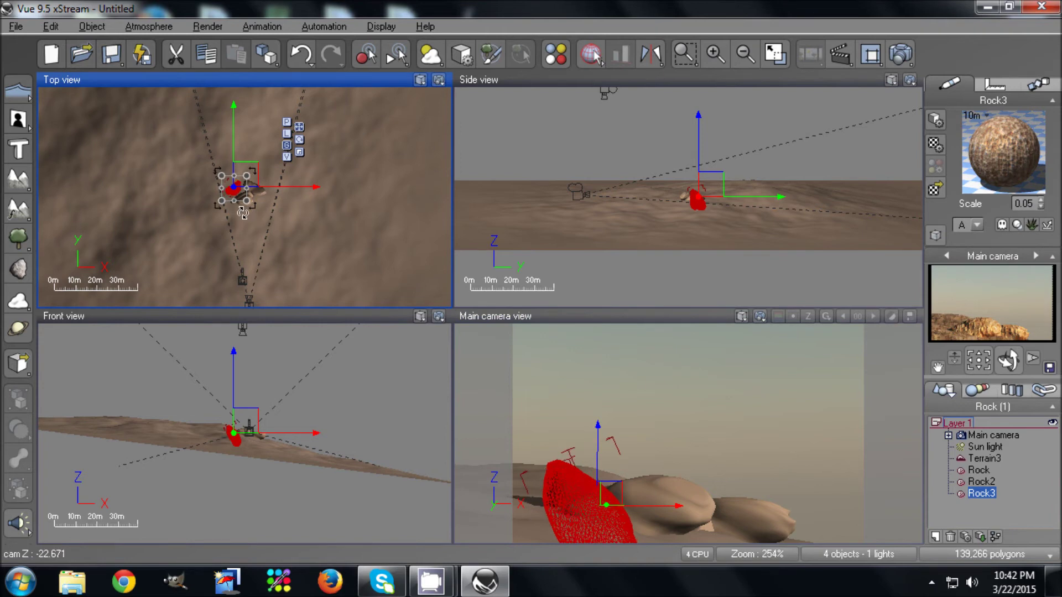
{"action": "left_click_drag", "start_coordinate": [611, 494], "coordinate": [604, 490]}
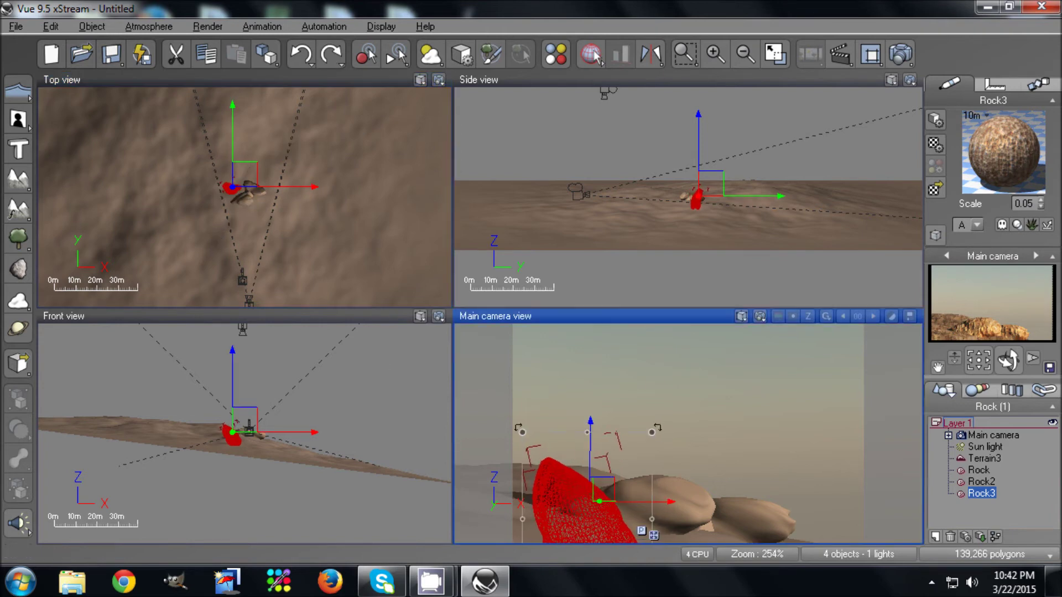
{"action": "left_click_drag", "start_coordinate": [654, 427], "coordinate": [568, 471]}
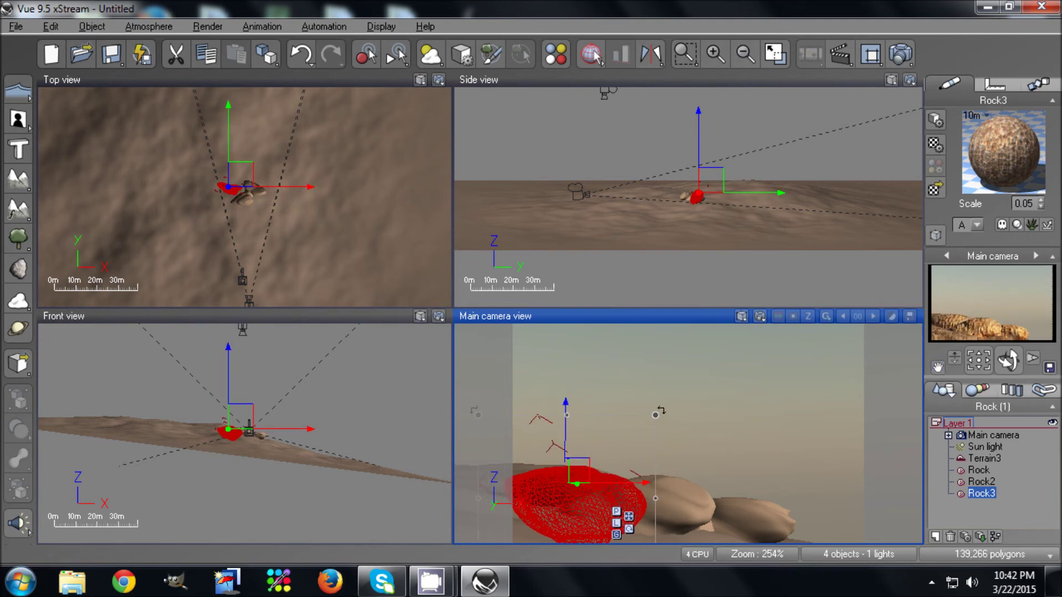
{"action": "left_click_drag", "start_coordinate": [578, 471], "coordinate": [558, 477]}
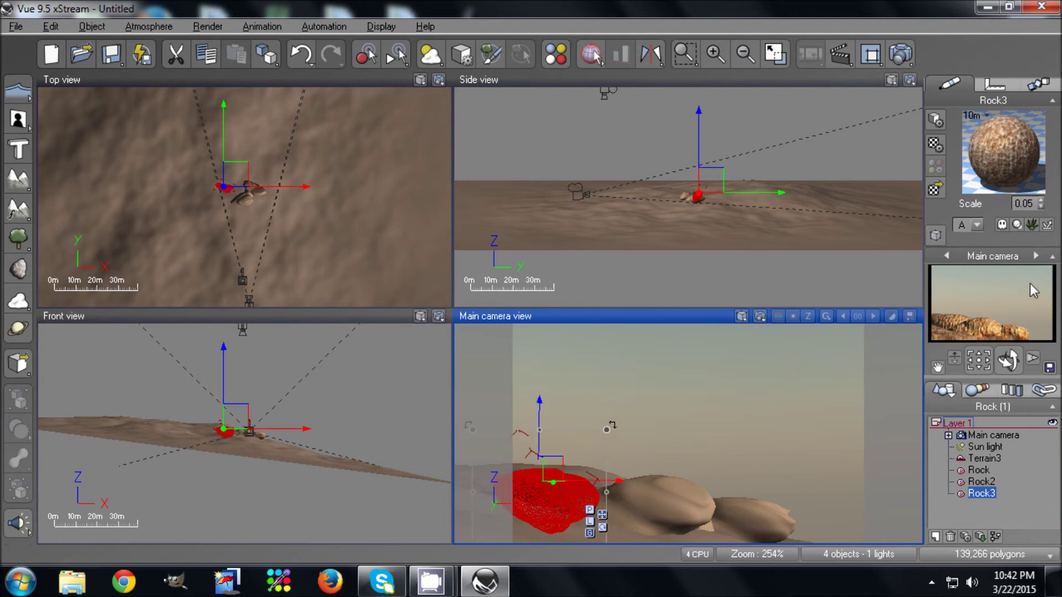
Move the third rock farther away from the camera and nudge it to the left side of the camera view
{"action": "left_click", "coordinate": [241, 178]}
{"action": "left_click_drag", "start_coordinate": [224, 133], "coordinate": [224, 109]}
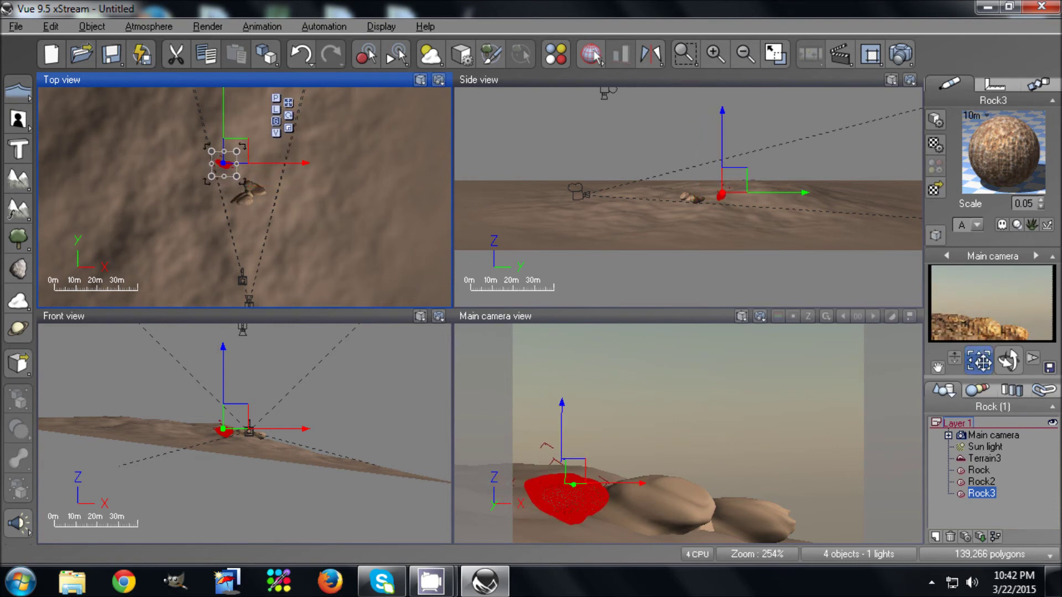
{"action": "left_click", "coordinate": [569, 471]}
{"action": "left_click_drag", "start_coordinate": [568, 471], "coordinate": [563, 466]}
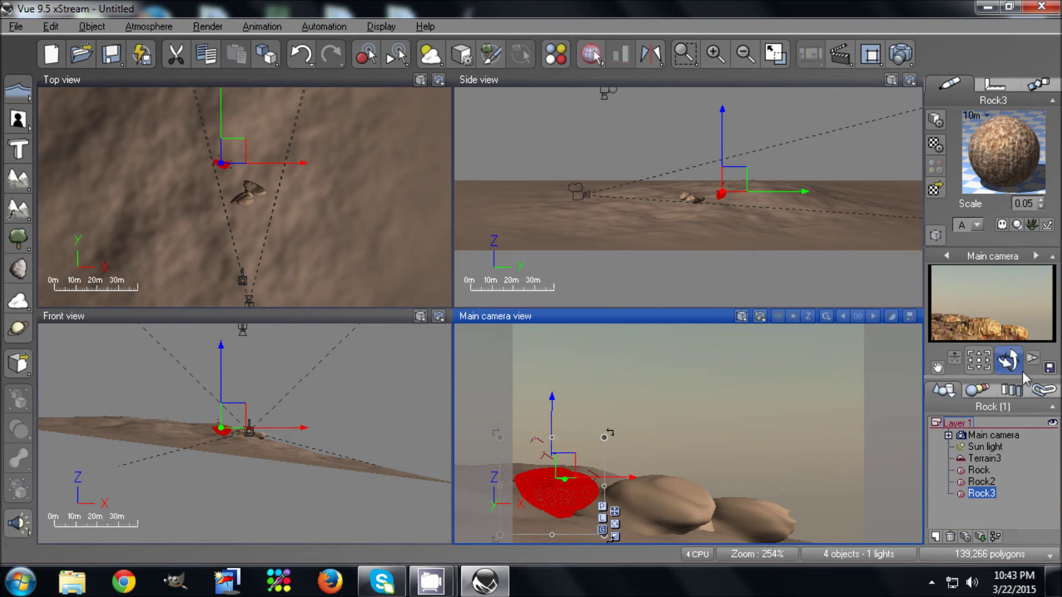
Move the first rock closer to the camera and shift it down and left in the camera view
{"action": "left_click", "coordinate": [978, 470]}
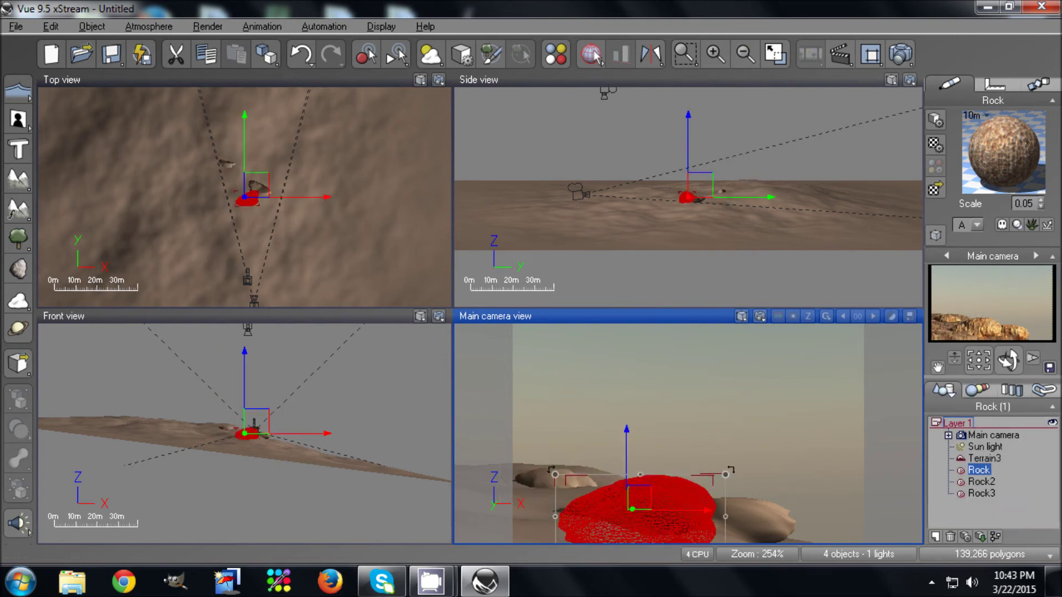
{"action": "left_click_drag", "start_coordinate": [243, 142], "coordinate": [243, 155]}
{"action": "left_click_drag", "start_coordinate": [630, 499], "coordinate": [603, 519]}
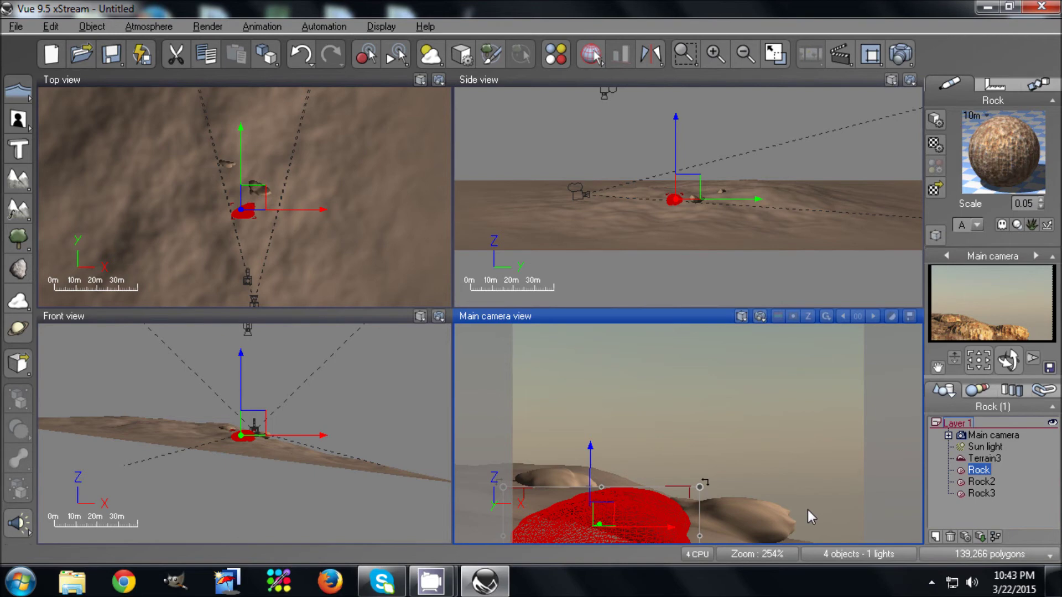
Select the second rock and nudge it left toward the first rock in the camera view
{"action": "left_click", "coordinate": [986, 504]}
{"action": "left_click", "coordinate": [965, 482]}
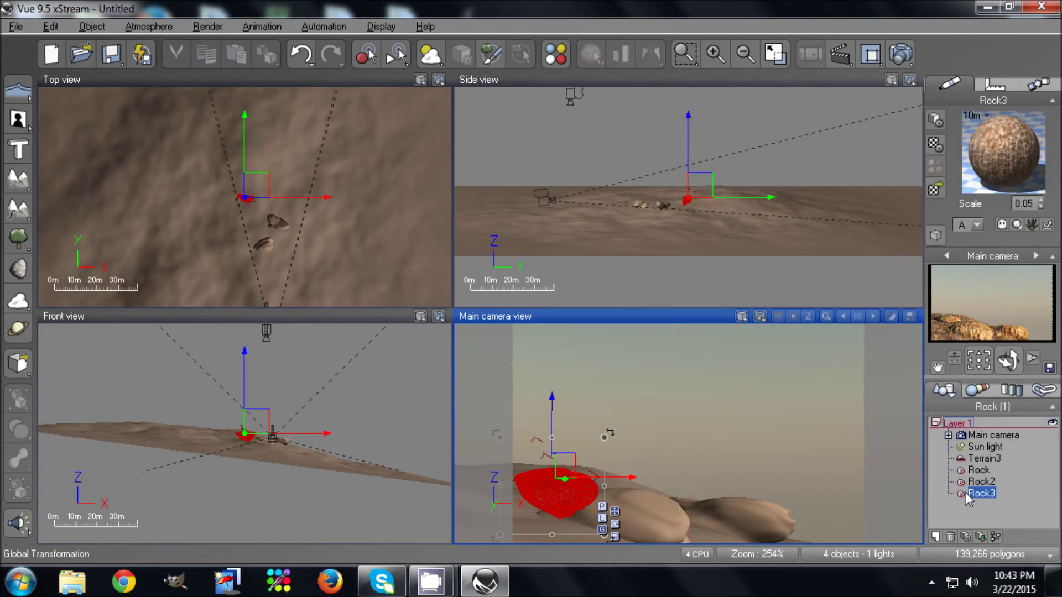
{"action": "left_click_drag", "start_coordinate": [755, 517], "coordinate": [731, 514]}
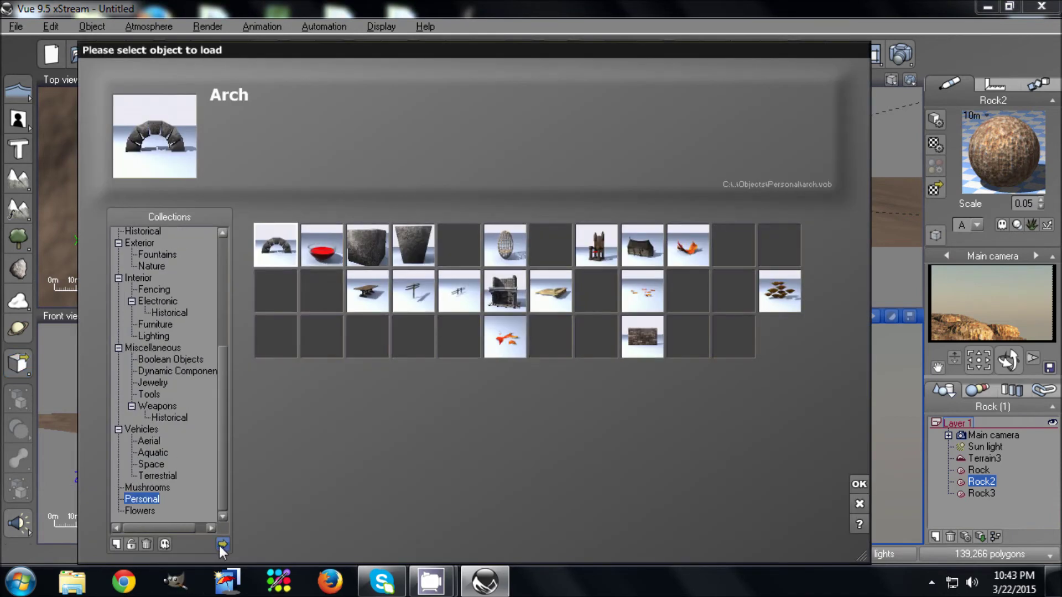
Import the Gnarledtree.obj object from the Desktop with Center object as the enabled import option
{"action": "left_click", "coordinate": [223, 545]}
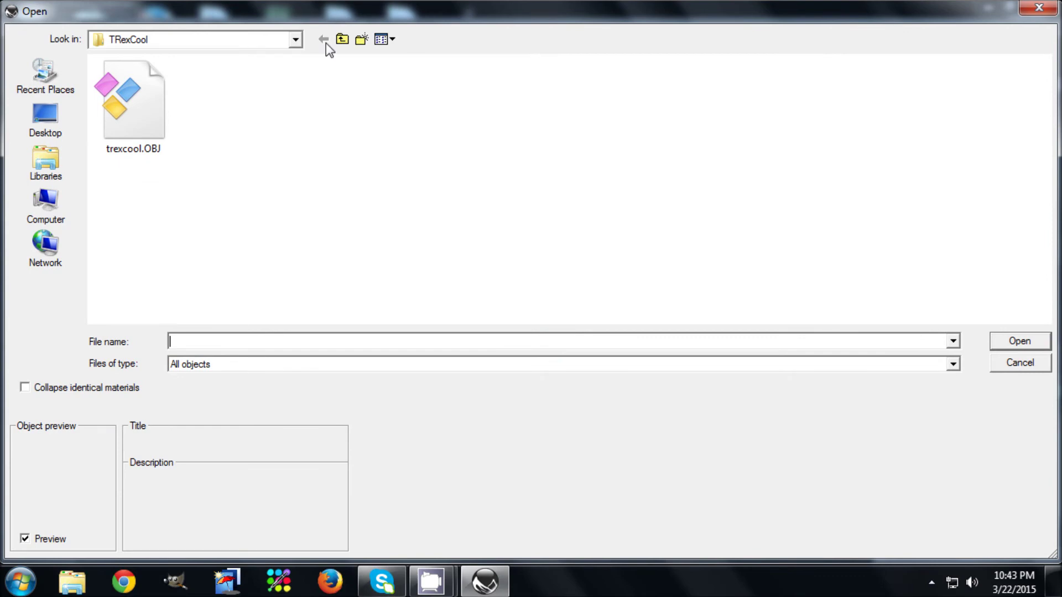
{"action": "left_click", "coordinate": [341, 39]}
{"action": "left_click", "coordinate": [340, 39]}
{"action": "left_click", "coordinate": [341, 40]}
{"action": "left_click", "coordinate": [341, 40]}
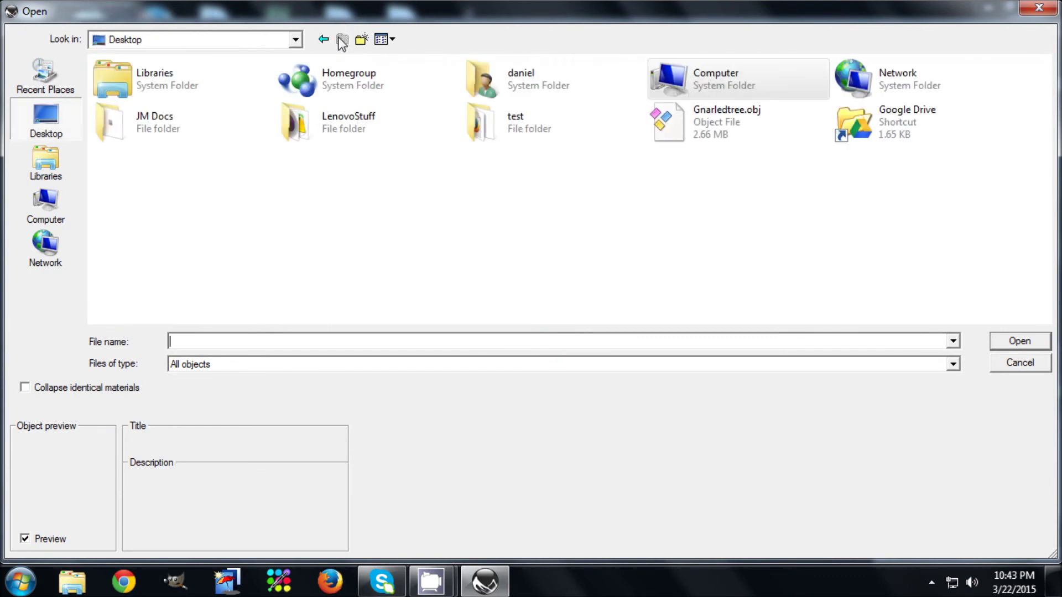
{"action": "double_click", "coordinate": [713, 119]}
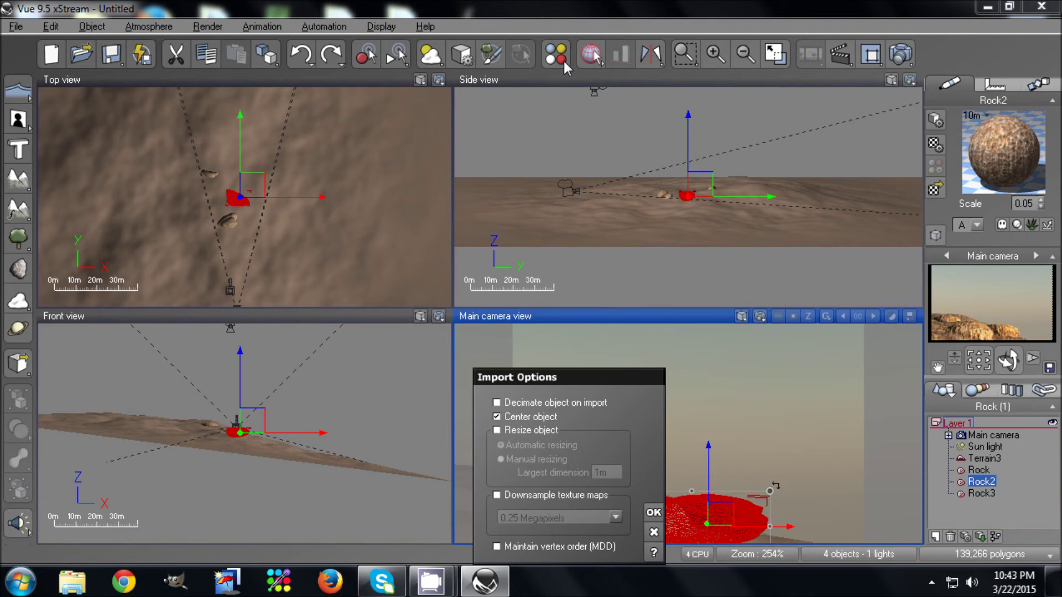
{"action": "left_click", "coordinate": [653, 512]}
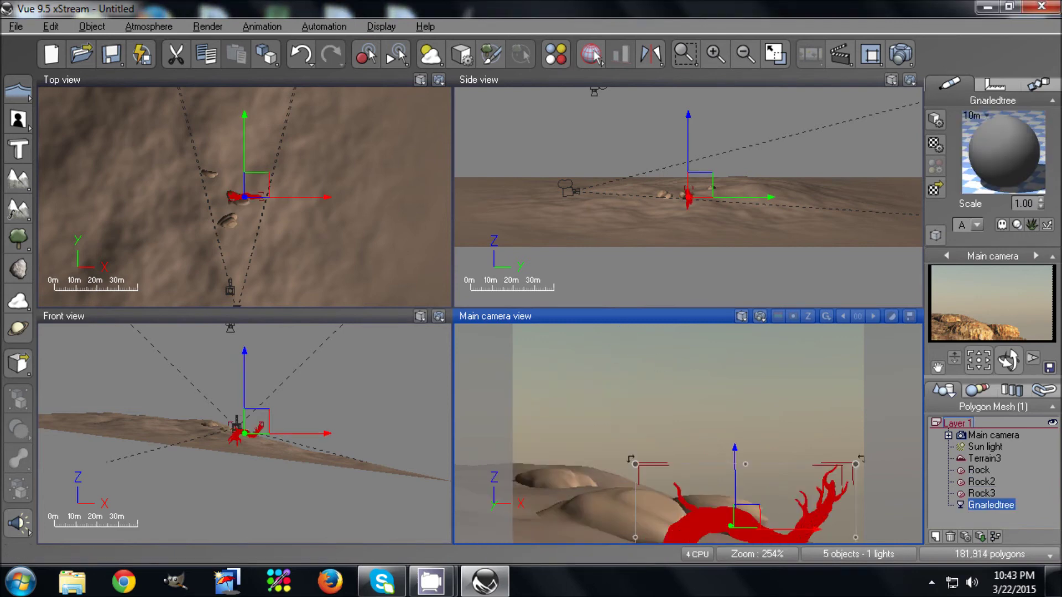
Enlarge the gnarled tree, shift it up and left in the camera view, and tilt it slightly clockwise
{"action": "left_click_drag", "start_coordinate": [695, 185], "coordinate": [705, 165]}
{"action": "left_click_drag", "start_coordinate": [710, 449], "coordinate": [648, 412]}
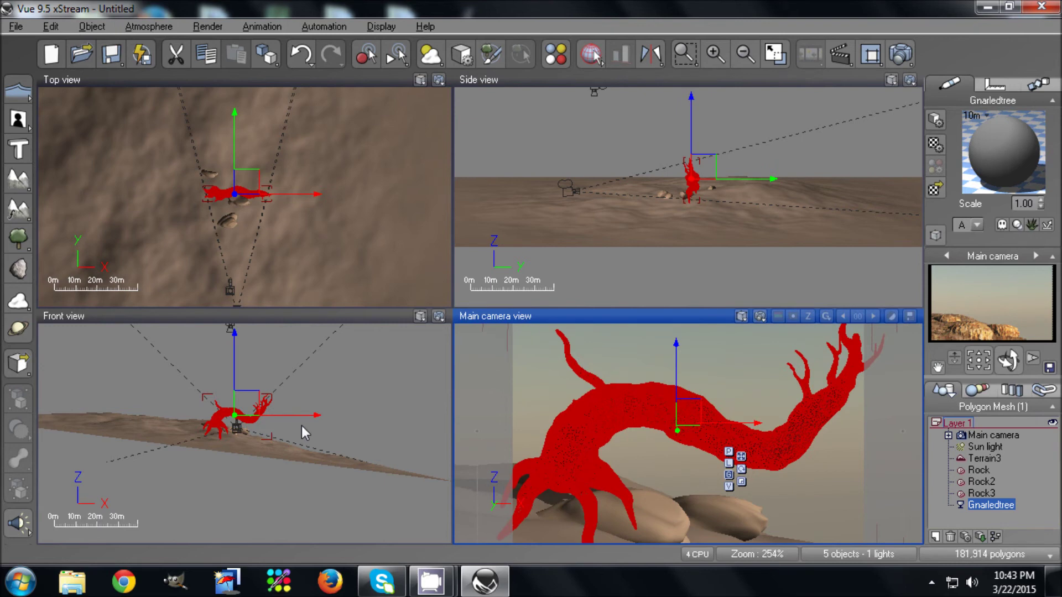
{"action": "left_click", "coordinate": [265, 412]}
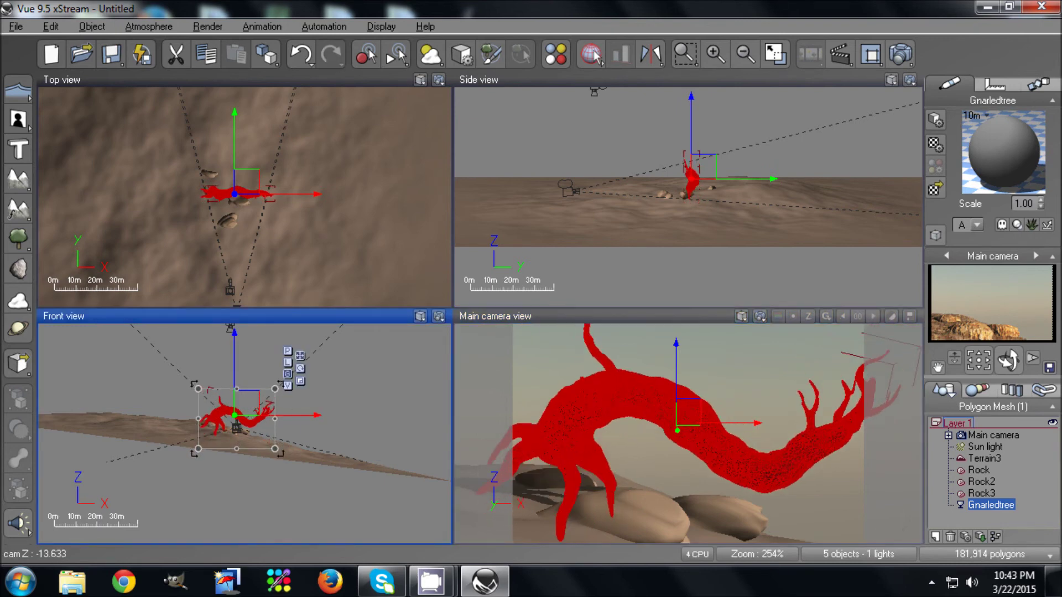
Move the gnarled tree farther from the camera and shift it lower and slightly left in the camera view
{"action": "left_click_drag", "start_coordinate": [582, 437], "coordinate": [596, 458]}
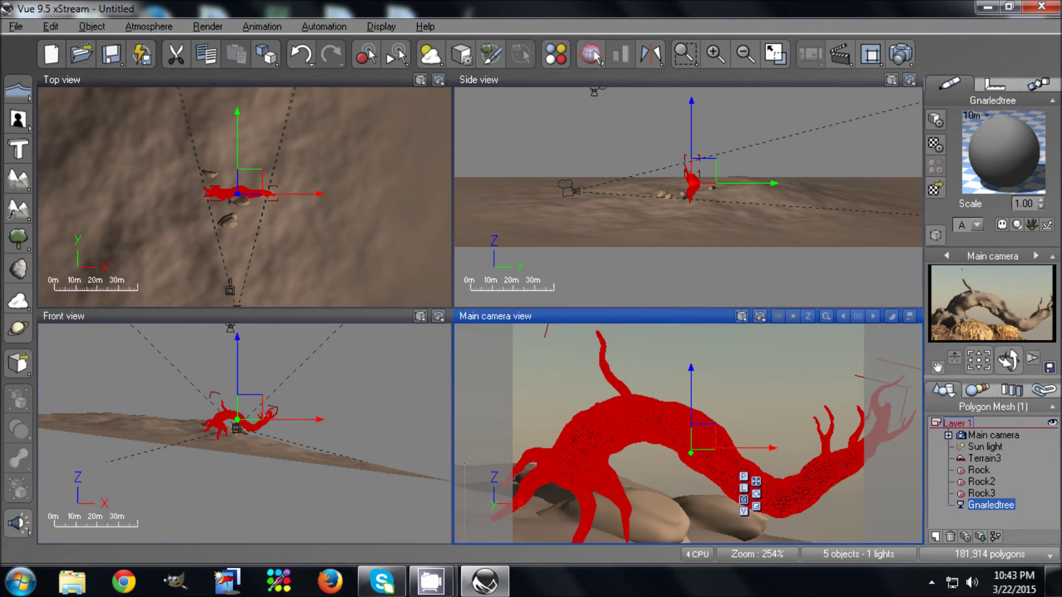
{"action": "left_click_drag", "start_coordinate": [736, 184], "coordinate": [752, 184]}
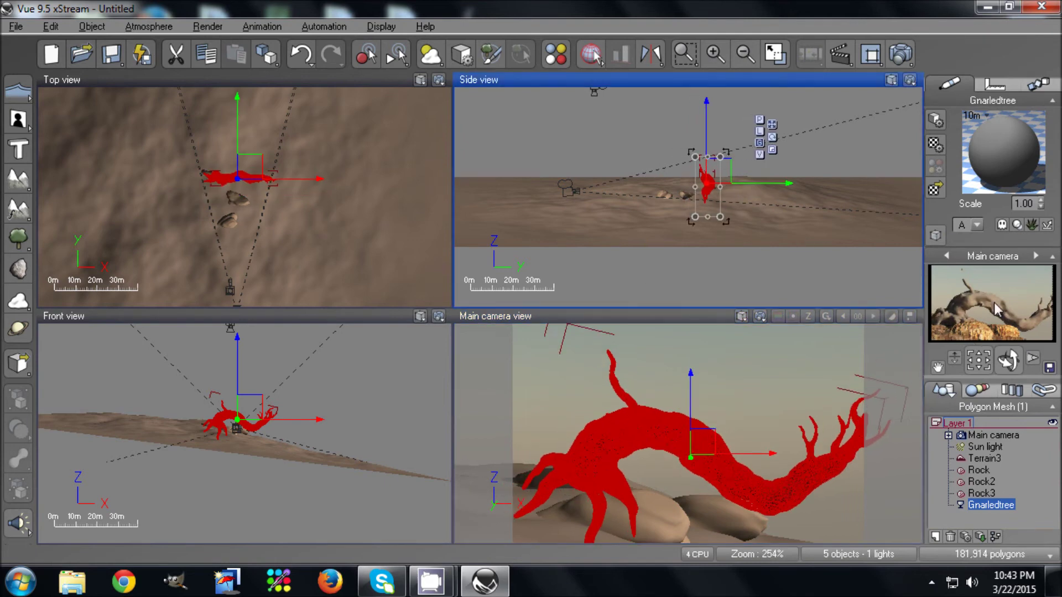
{"action": "left_click_drag", "start_coordinate": [654, 448], "coordinate": [623, 453]}
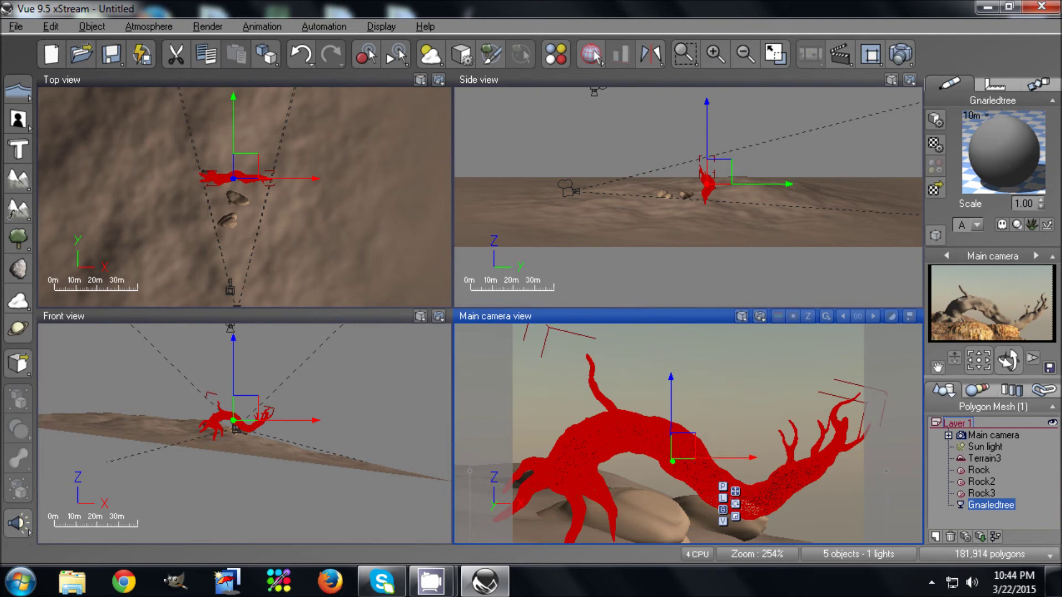
Scale the gnarled tree up further and lower it onto the ground behind the rocks in the camera view
{"action": "left_click", "coordinate": [232, 440]}
{"action": "left_click_drag", "start_coordinate": [274, 392], "coordinate": [292, 379]}
{"action": "left_click", "coordinate": [605, 445]}
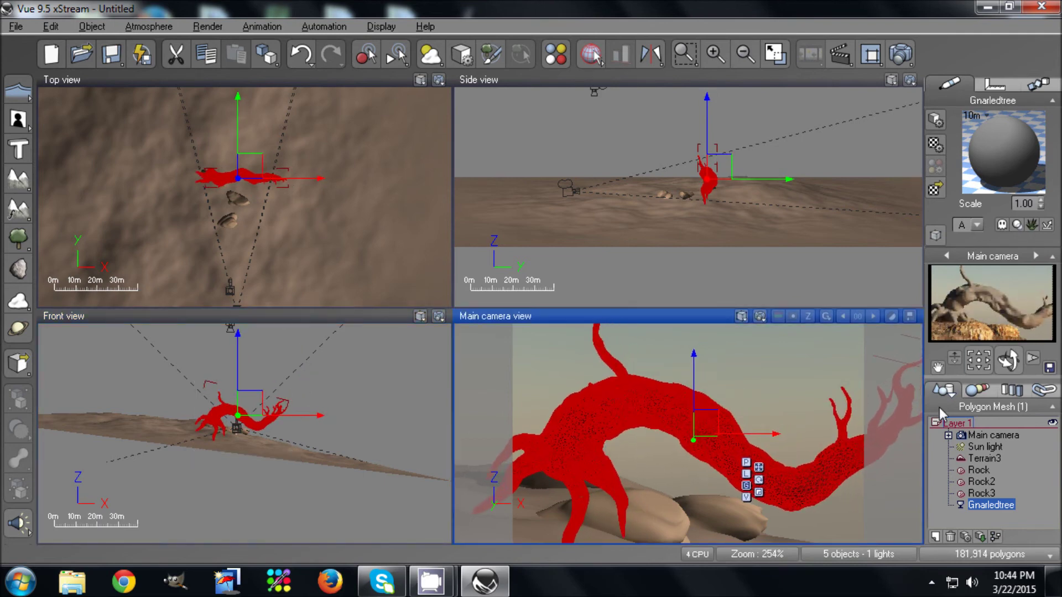
{"action": "left_click_drag", "start_coordinate": [569, 435], "coordinate": [571, 456]}
{"action": "left_click_drag", "start_coordinate": [648, 445], "coordinate": [640, 444]}
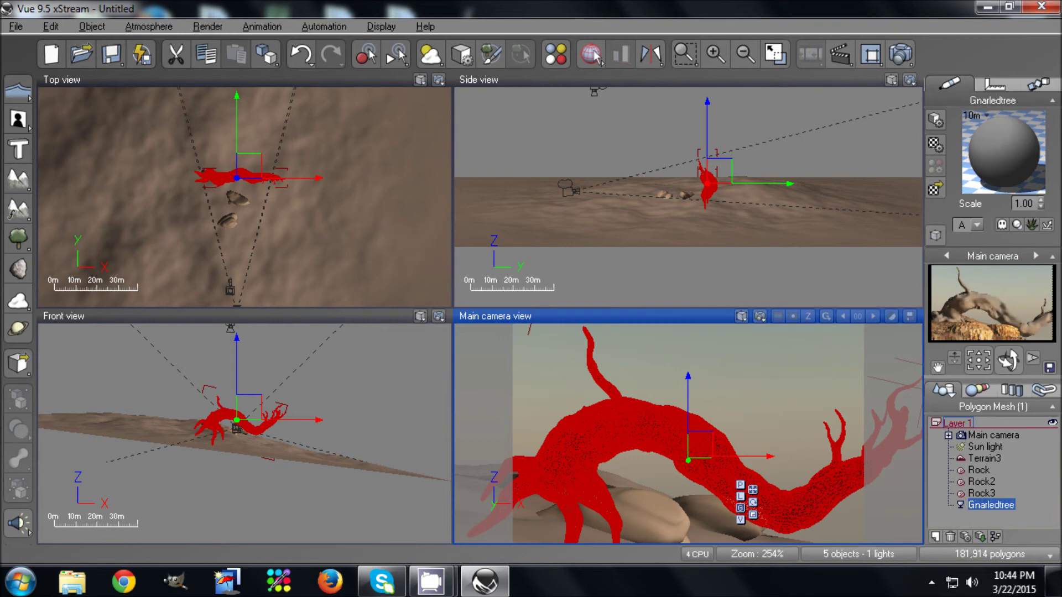
Select the second rock and nudge it slightly left beneath the tree's arch in the camera view
{"action": "left_click", "coordinate": [986, 493]}
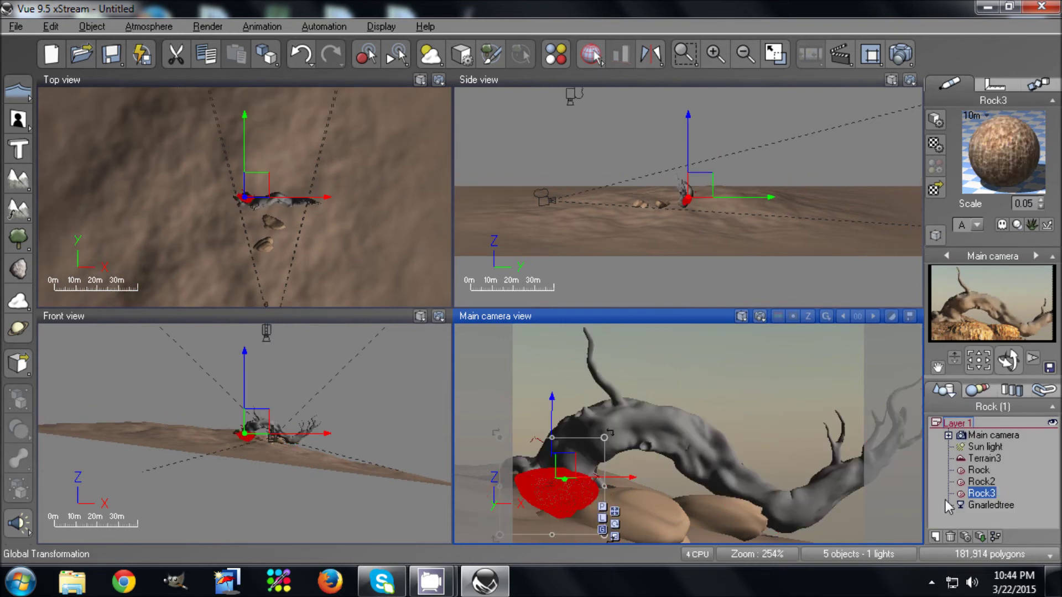
{"action": "left_click", "coordinate": [980, 482]}
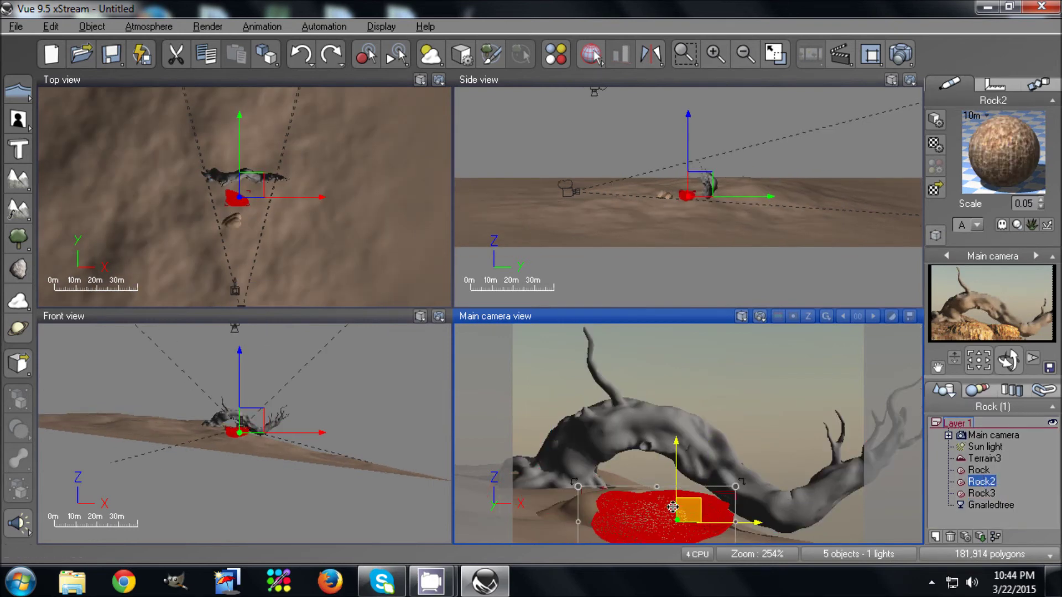
{"action": "left_click_drag", "start_coordinate": [673, 507], "coordinate": [672, 508]}
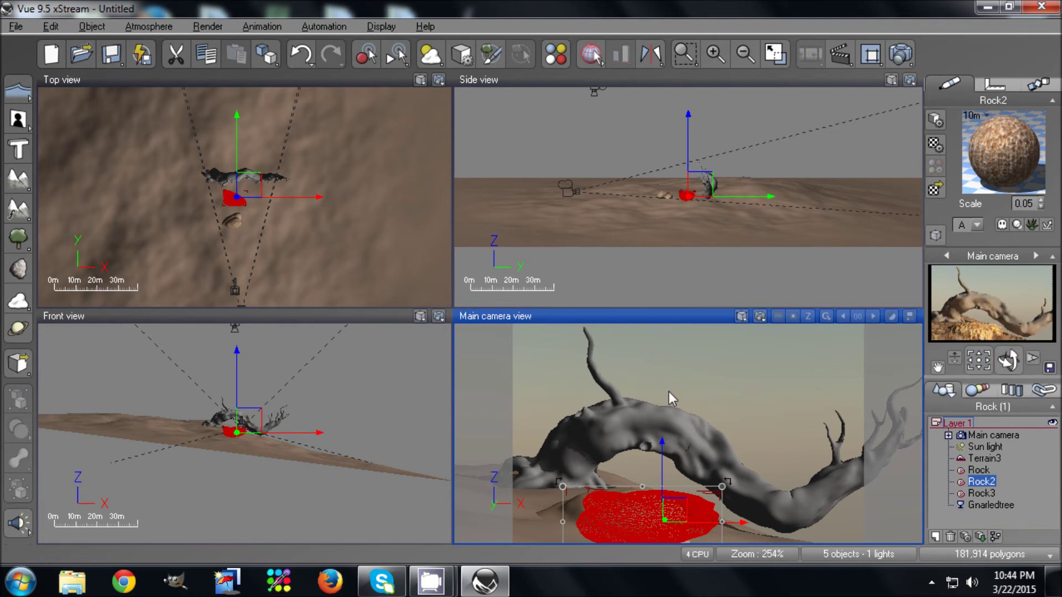
Move the main camera back from the tree and slightly to the right to frame the whole trunk
{"action": "left_click", "coordinate": [987, 435]}
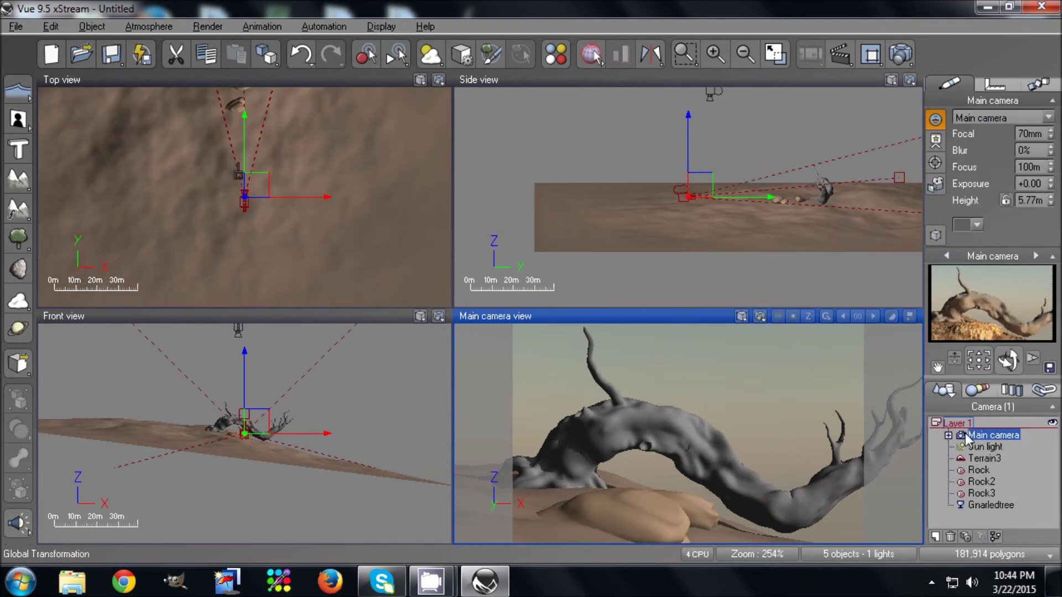
{"action": "mouse_move", "coordinate": [742, 199]}
{"action": "left_mouse_down"}
{"action": "mouse_move", "coordinate": [700, 200]}
{"action": "mouse_move", "coordinate": [724, 204]}
{"action": "left_mouse_up"}
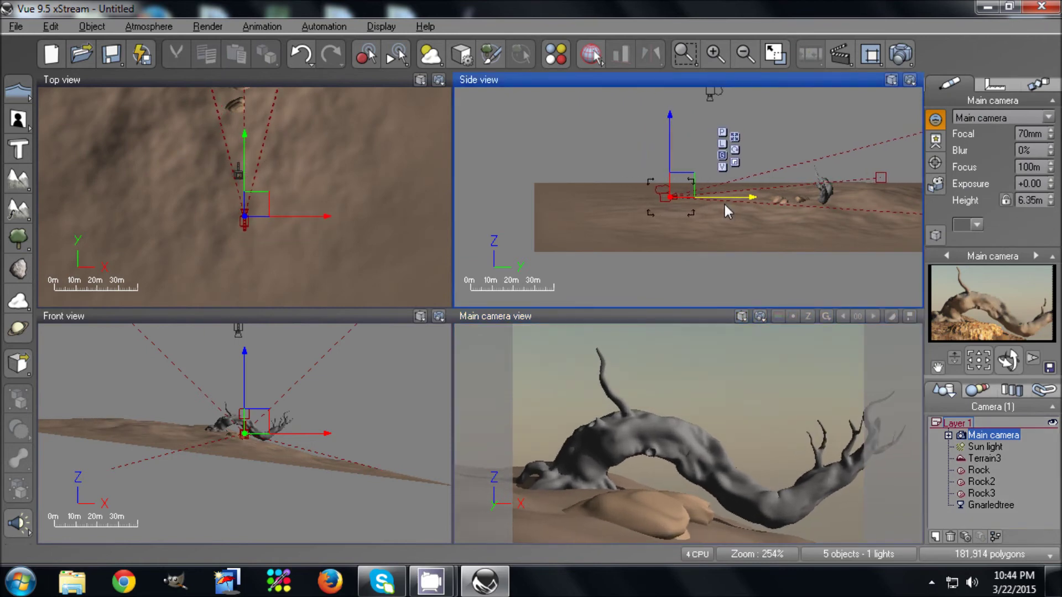
{"action": "left_click_drag", "start_coordinate": [308, 442], "coordinate": [319, 442]}
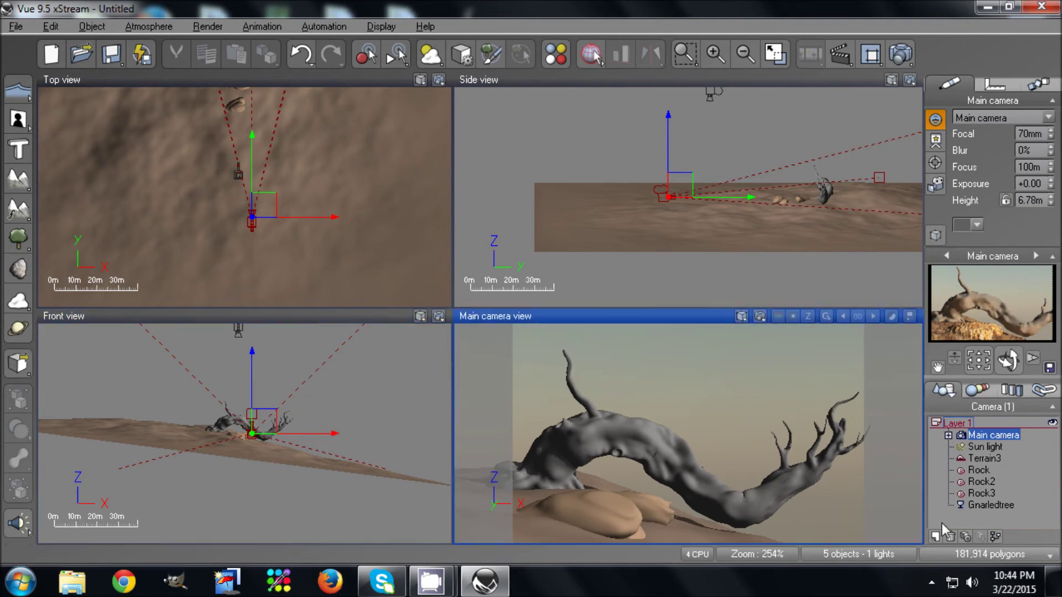
Tilt the gnarled tree slightly counterclockwise and raise it a little in the camera view
{"action": "left_click", "coordinate": [981, 505]}
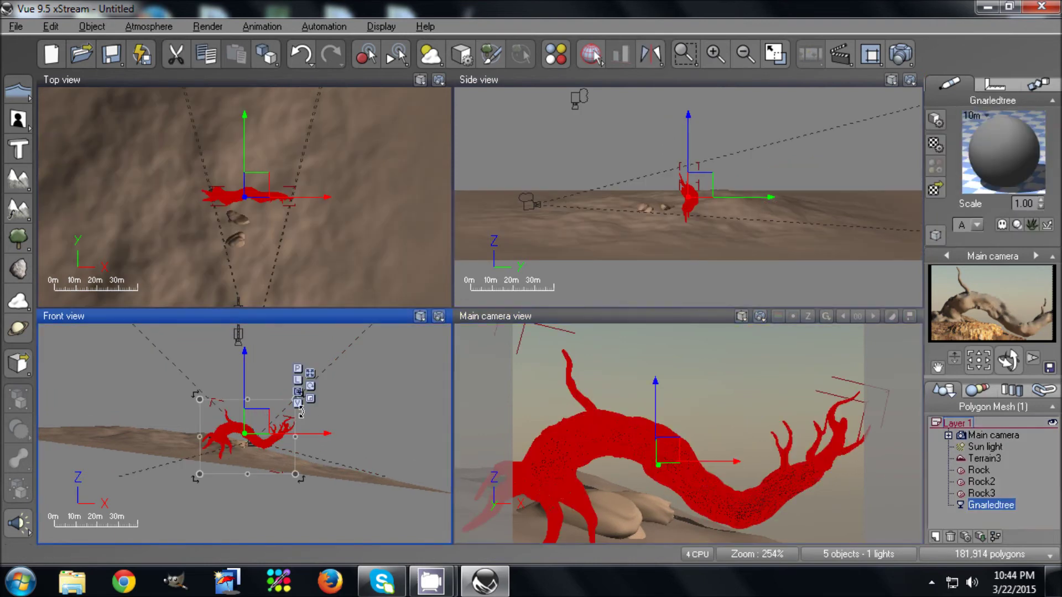
{"action": "left_click_drag", "start_coordinate": [299, 393], "coordinate": [295, 388]}
{"action": "left_click_drag", "start_coordinate": [599, 479], "coordinate": [608, 454]}
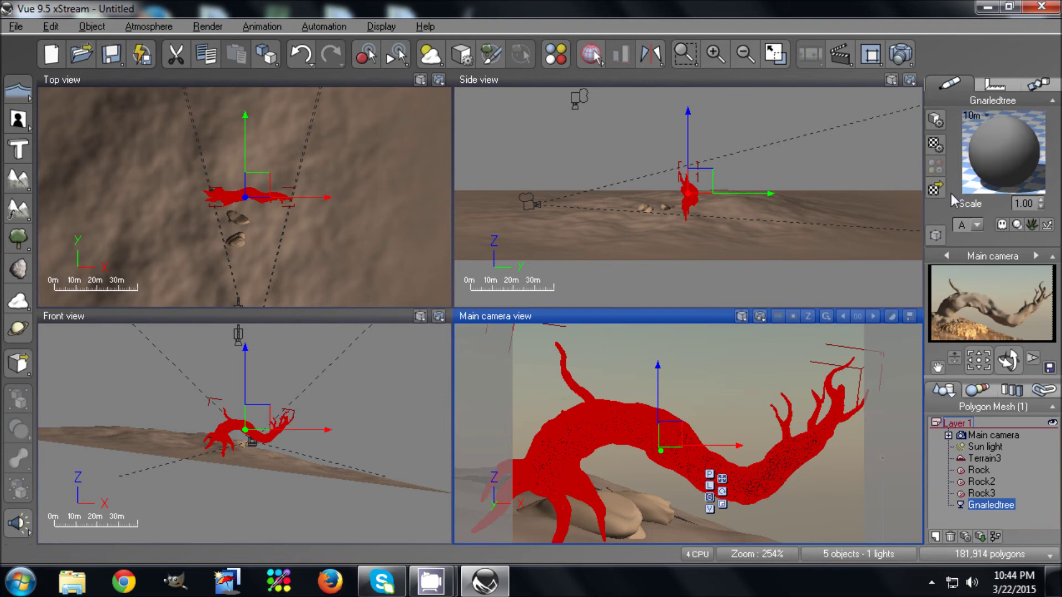
Set the gnarled tree material's coloring to a mapped picture using GnarledTree.png from the Desktop
{"action": "double_click", "coordinate": [1006, 159]}
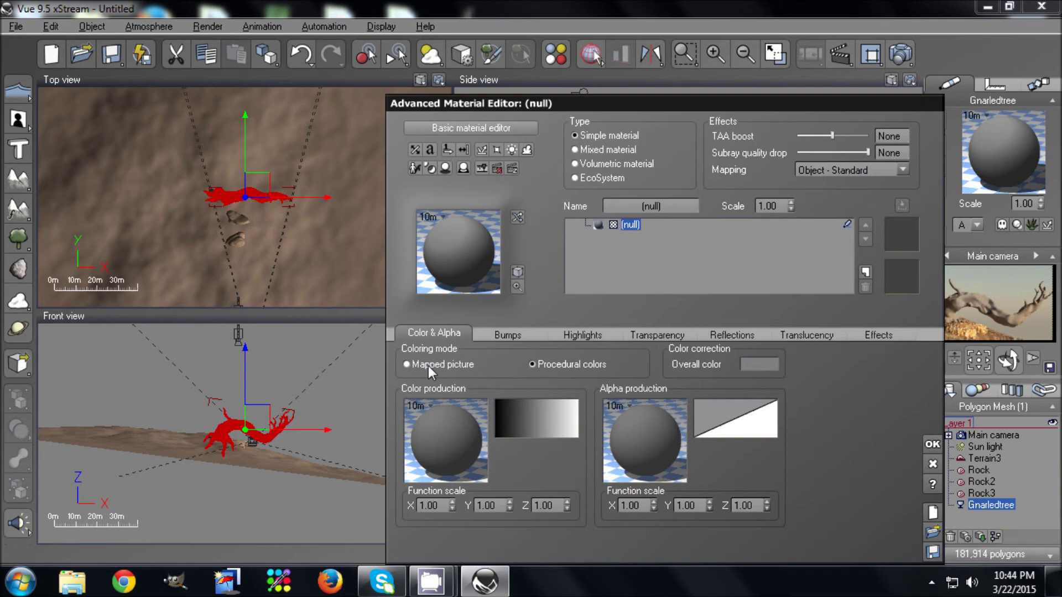
{"action": "left_click", "coordinate": [407, 364]}
{"action": "left_click", "coordinate": [555, 501]}
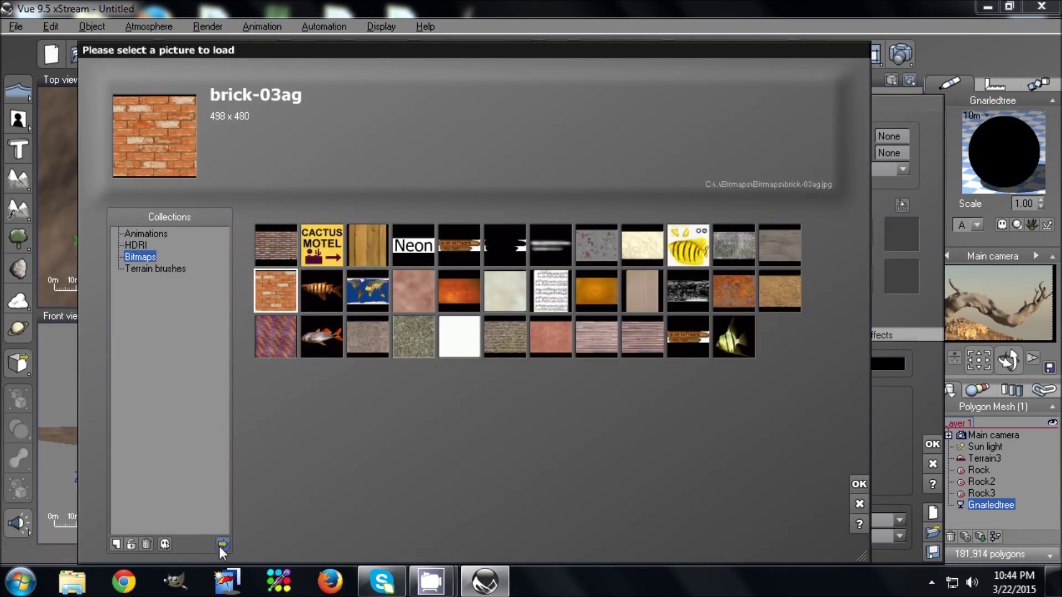
{"action": "left_click", "coordinate": [221, 544]}
{"action": "left_click", "coordinate": [266, 39]}
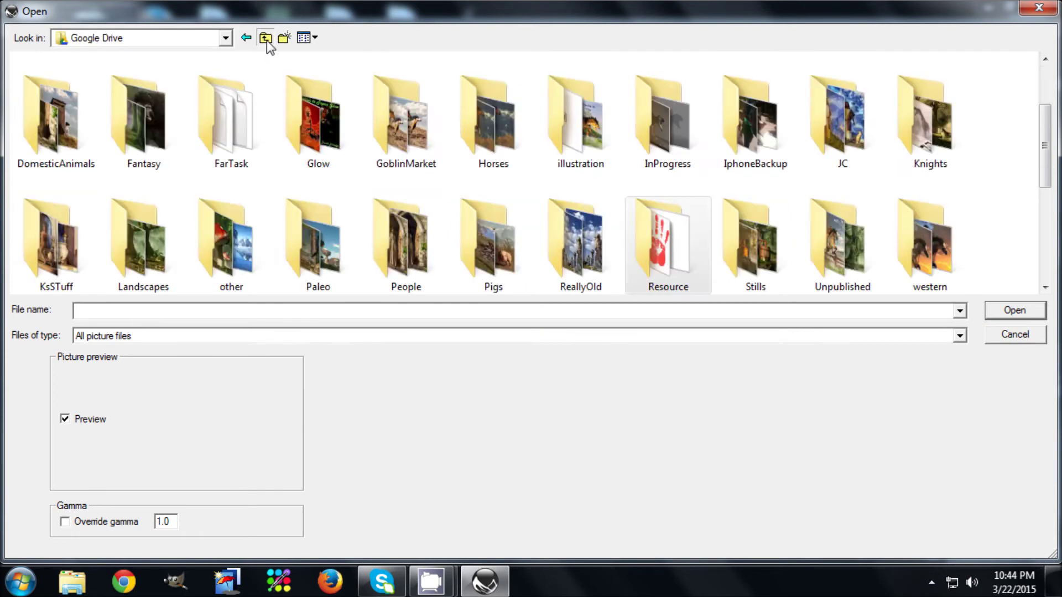
{"action": "left_click", "coordinate": [266, 39]}
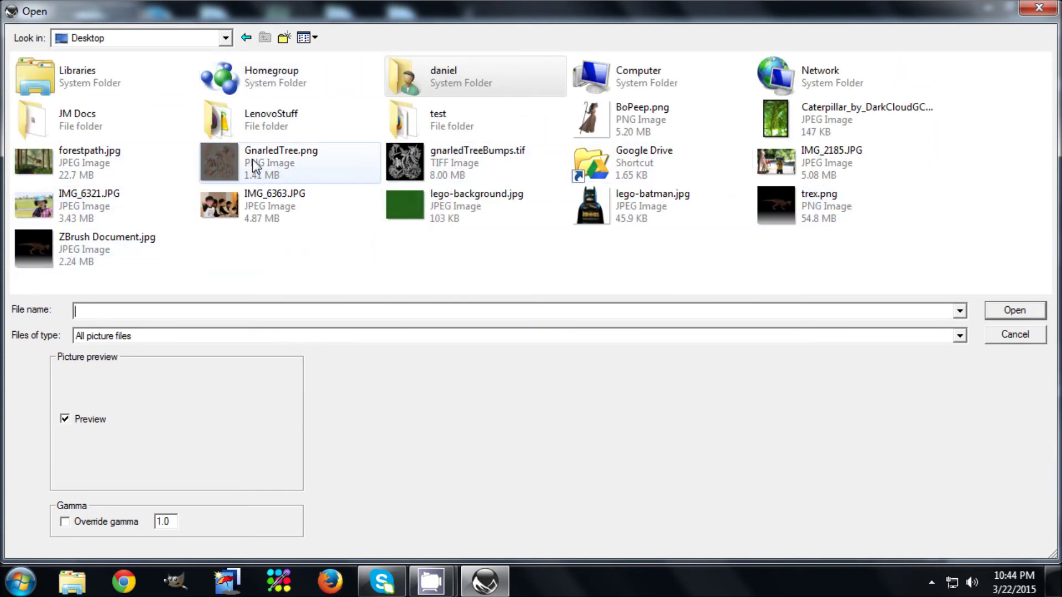
{"action": "double_click", "coordinate": [280, 161]}
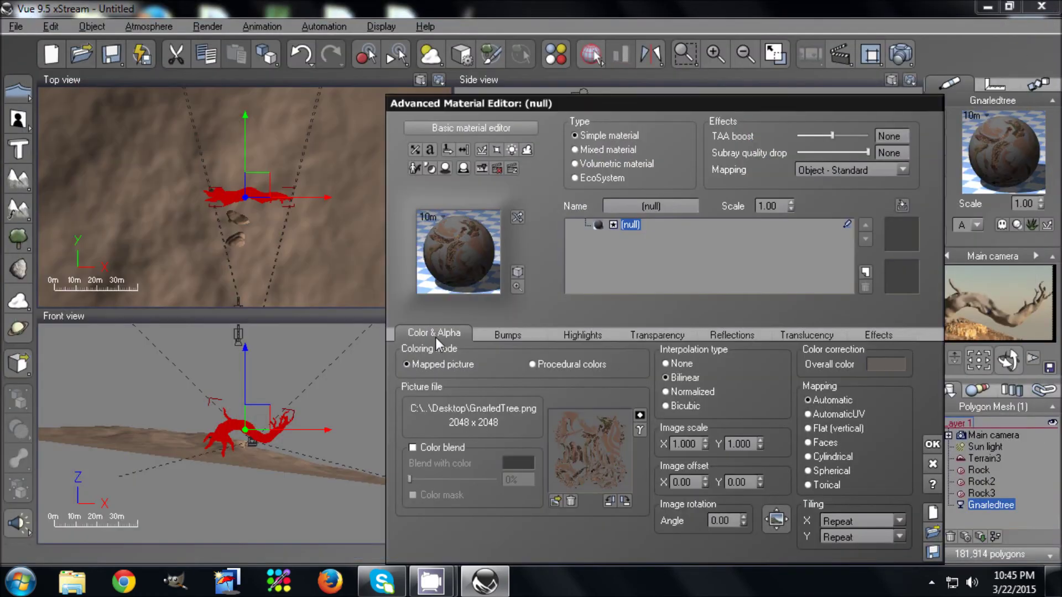
Edit the tree material's bump function and add a projected texture map node feeding the Bump output
{"action": "left_click", "coordinate": [510, 335]}
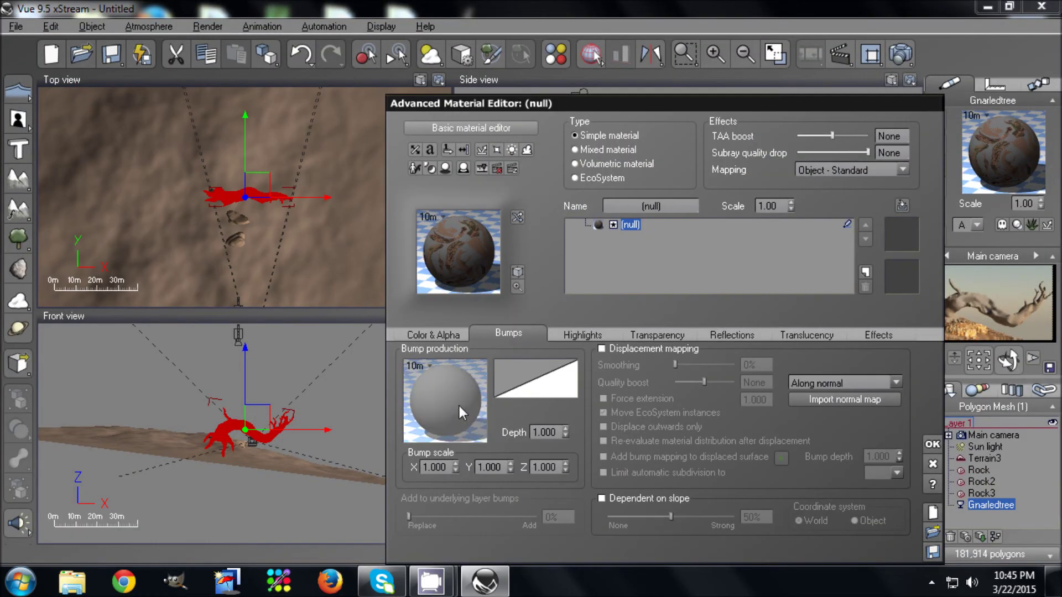
{"action": "right_click", "coordinate": [459, 405]}
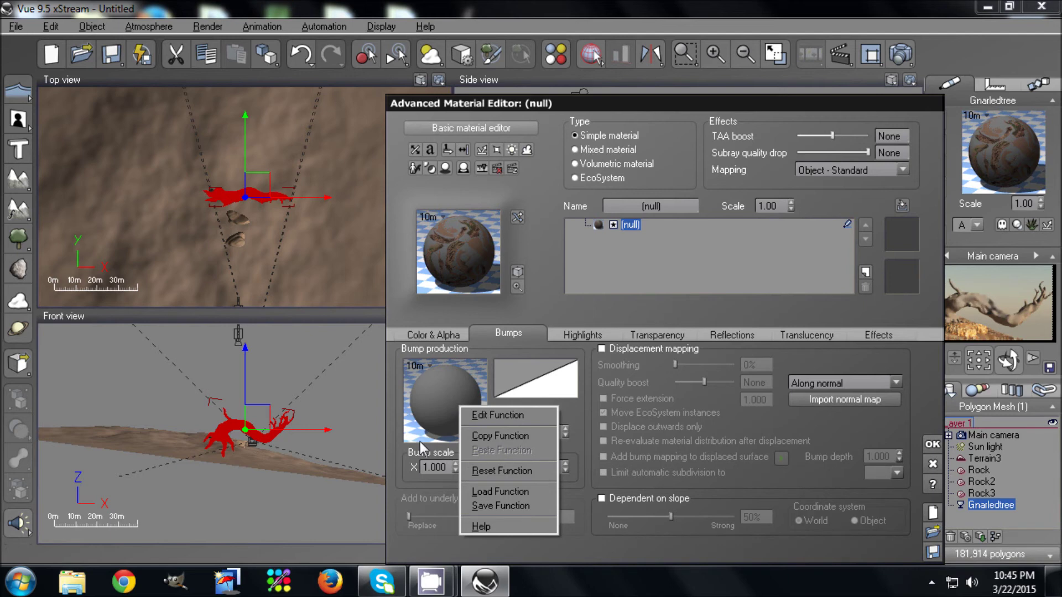
{"action": "left_click", "coordinate": [423, 418]}
{"action": "right_click", "coordinate": [432, 409]}
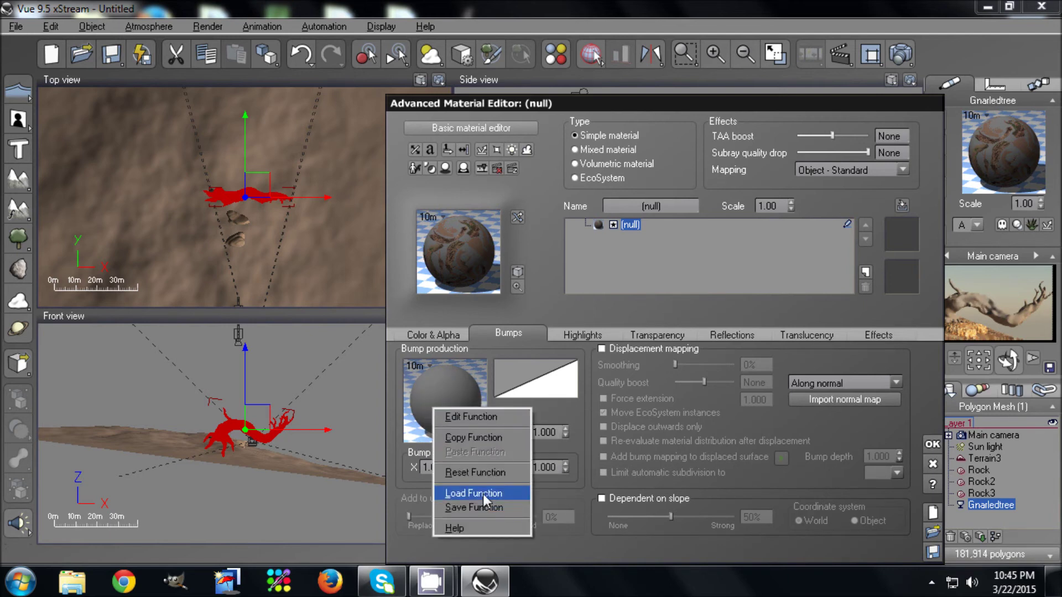
{"action": "left_click", "coordinate": [471, 416]}
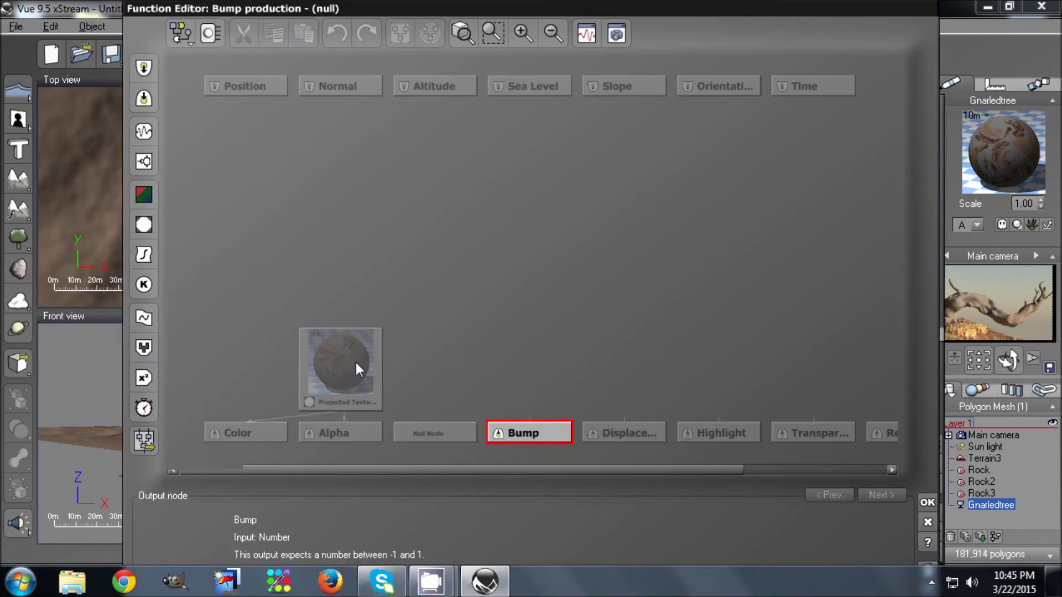
{"action": "left_click", "coordinate": [144, 225]}
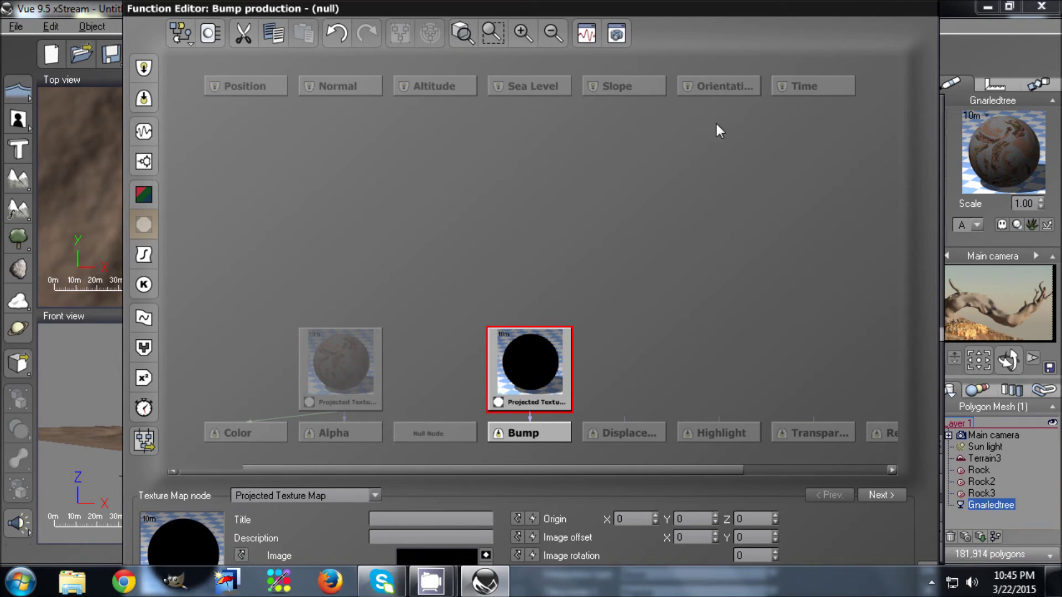
Load gnarledTreeBumps.tif from the Desktop into the bump texture map node and accept the function and material changes
{"action": "left_click_drag", "start_coordinate": [688, 242], "coordinate": [702, 195]}
{"action": "left_click", "coordinate": [509, 347]}
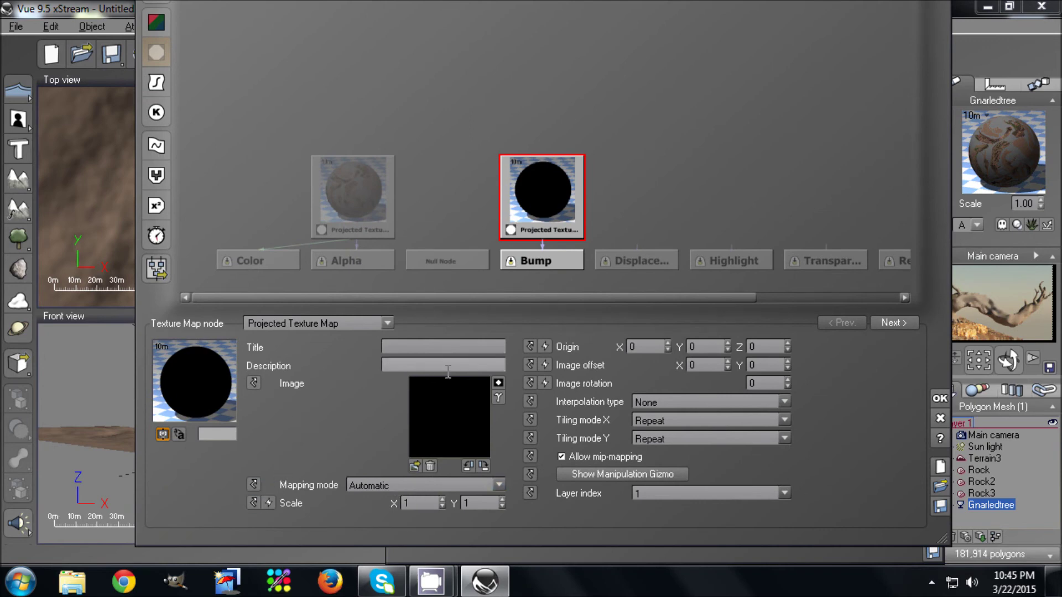
{"action": "left_click", "coordinate": [415, 466]}
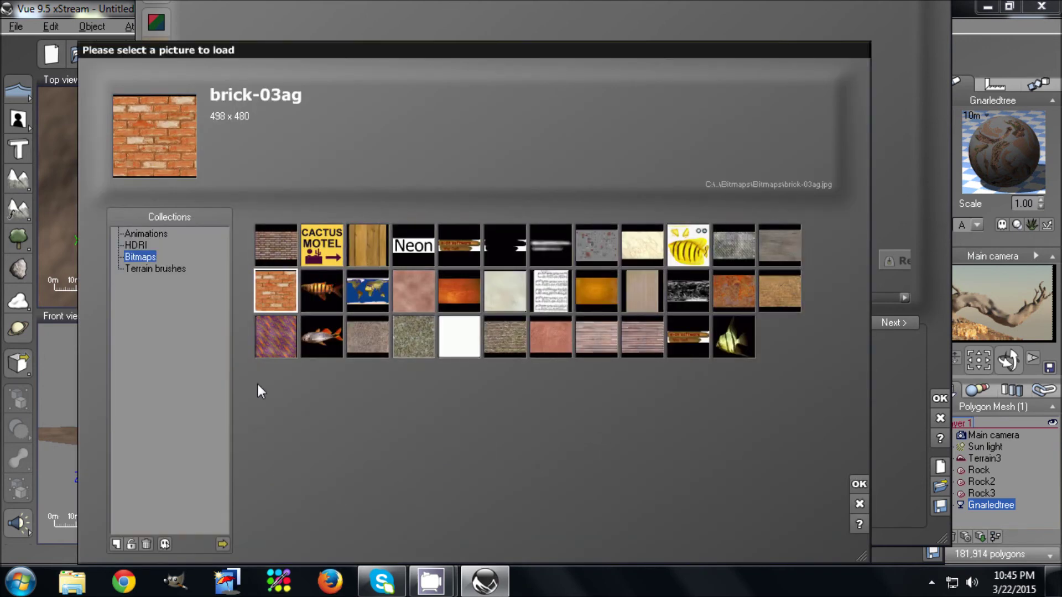
{"action": "left_click", "coordinate": [222, 545]}
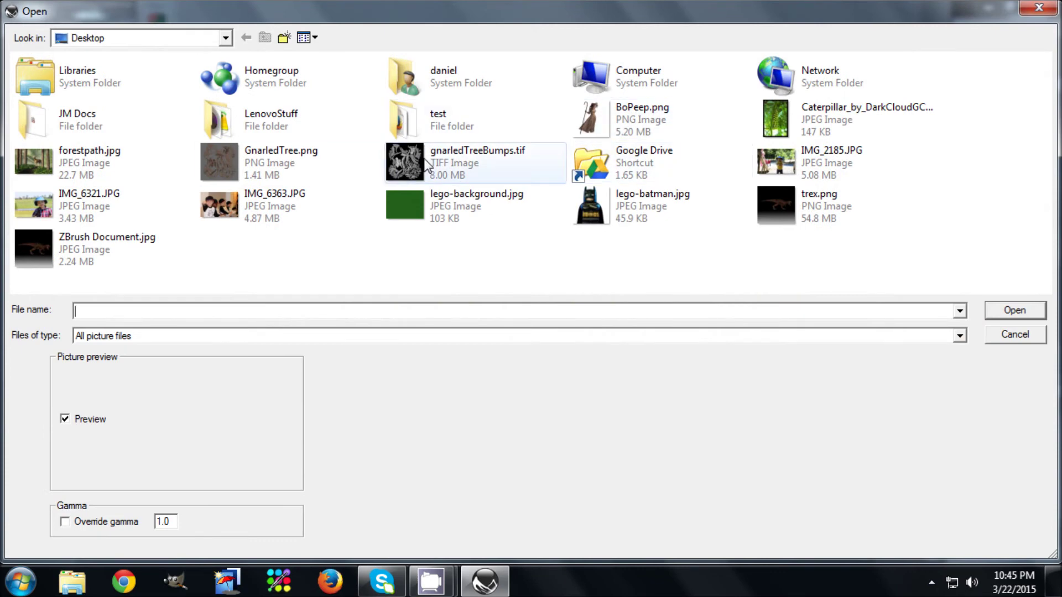
{"action": "double_click", "coordinate": [479, 151]}
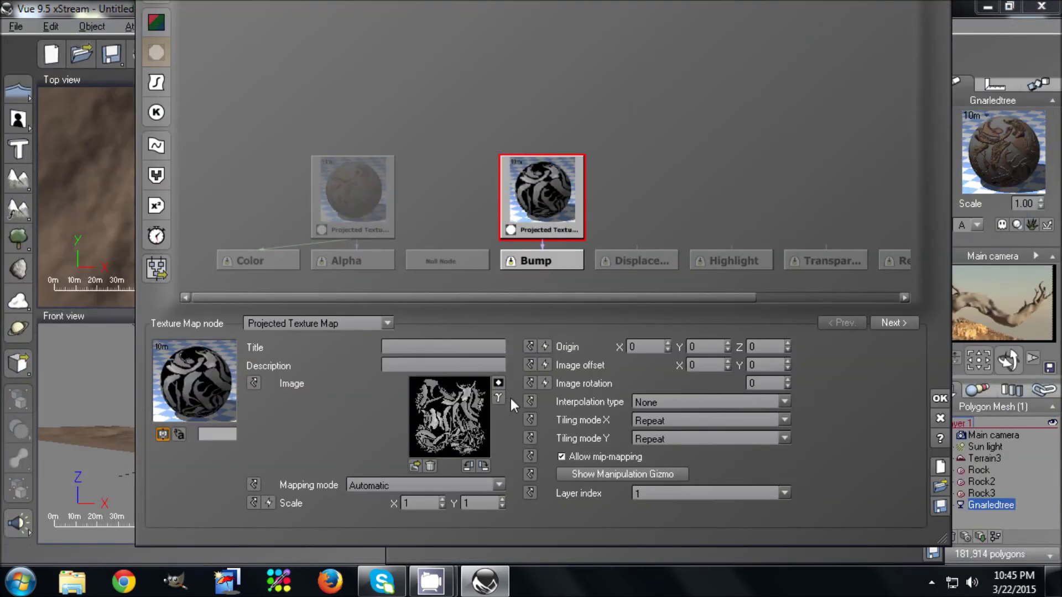
{"action": "left_click", "coordinate": [939, 399]}
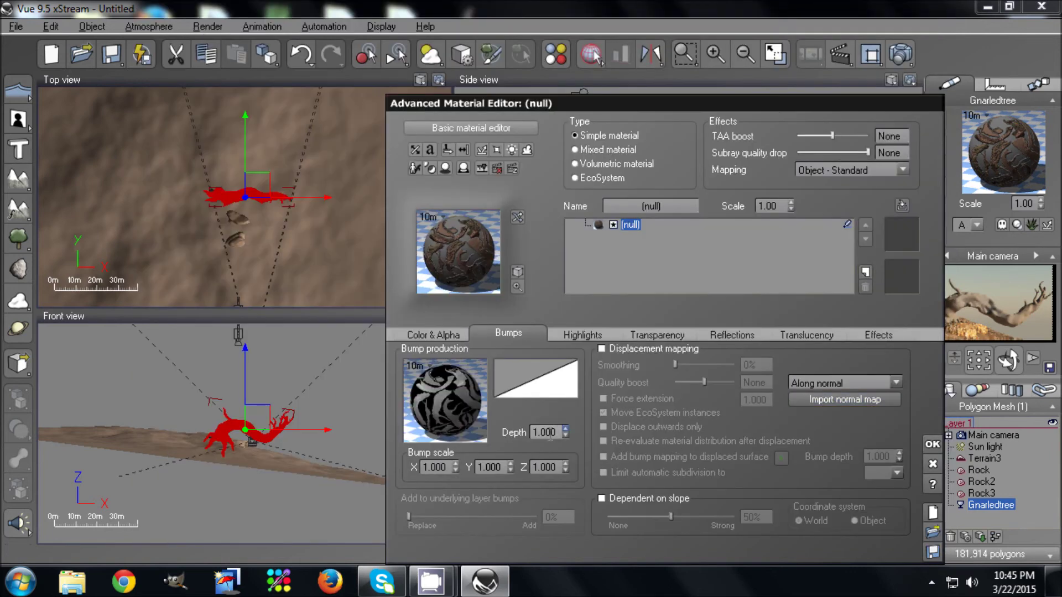
{"action": "left_click", "coordinate": [931, 444]}
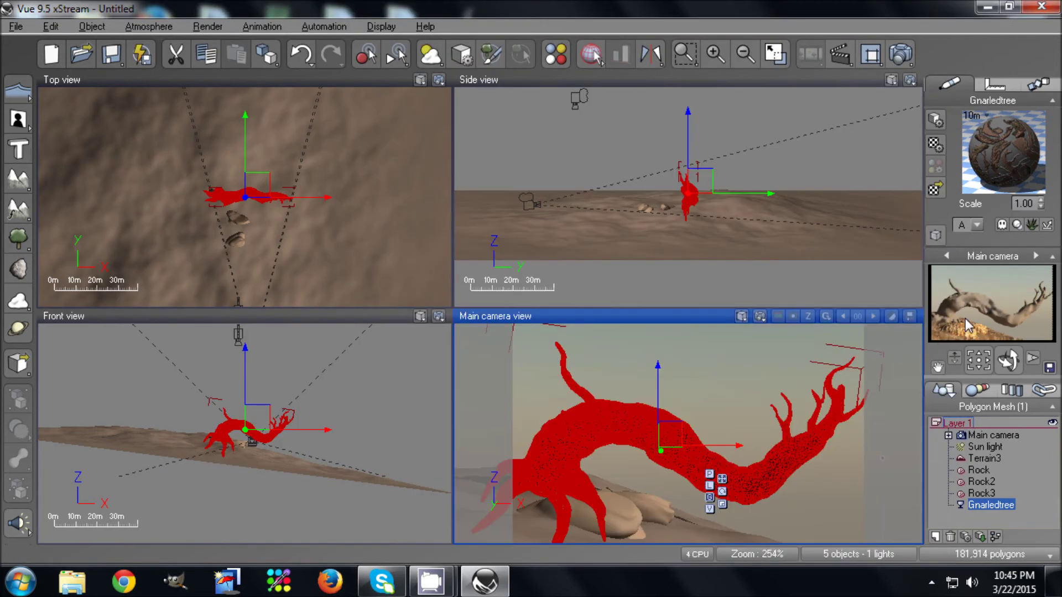
Render the main camera view, enlarge it to fill the workspace, and accept the unchanged post-render options
{"action": "left_click", "coordinate": [900, 54]}
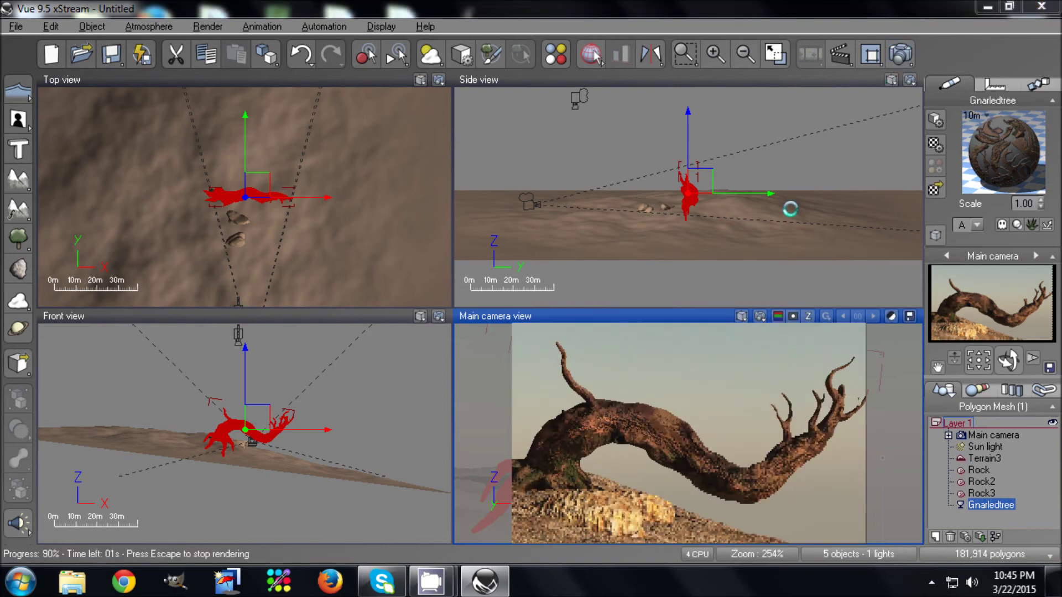
{"action": "left_click", "coordinate": [744, 462]}
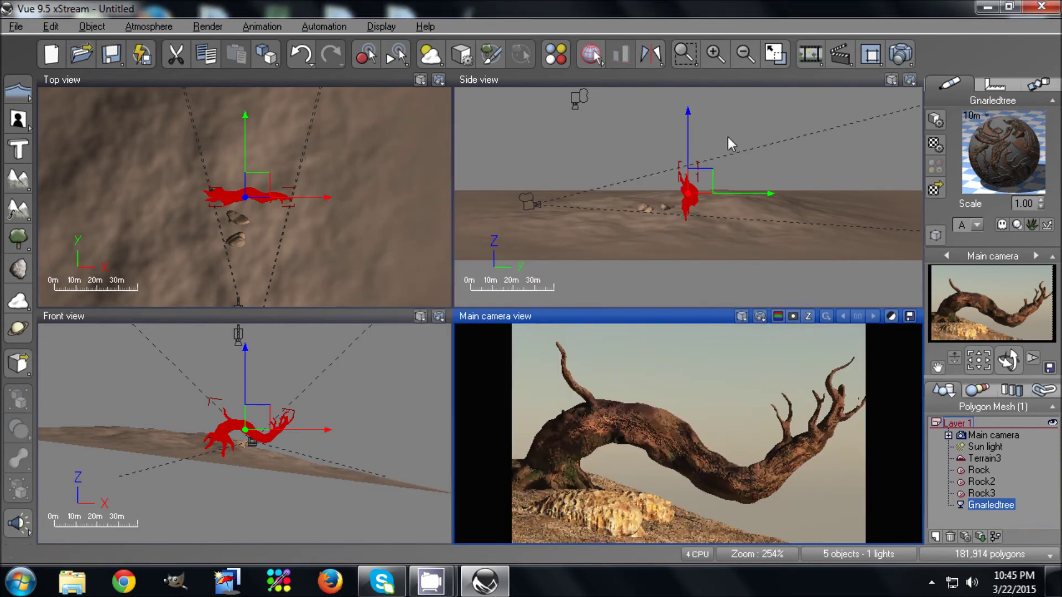
{"action": "left_click", "coordinate": [775, 54]}
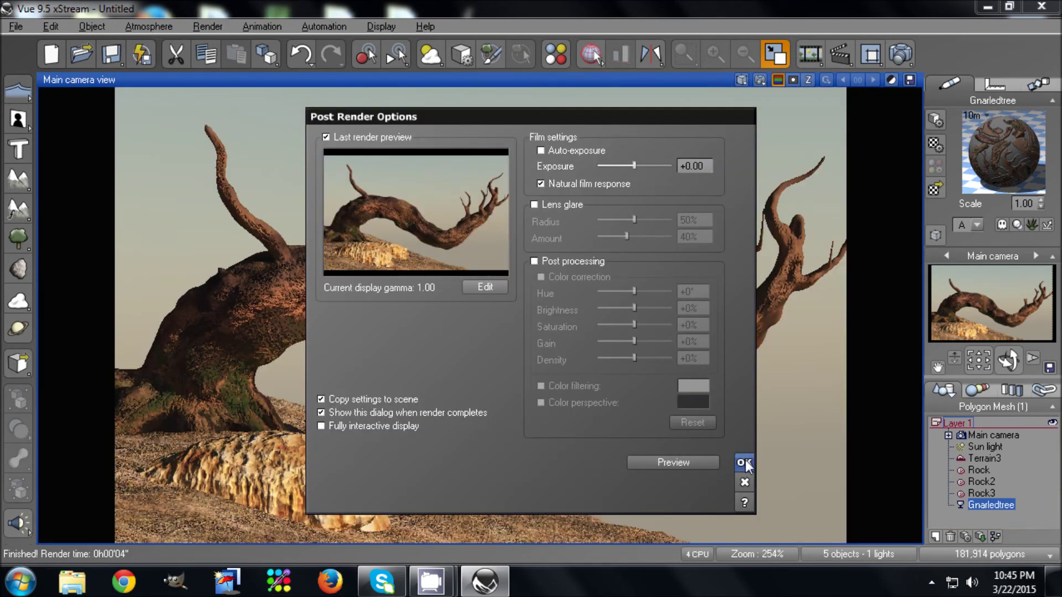
{"action": "left_click", "coordinate": [743, 463]}
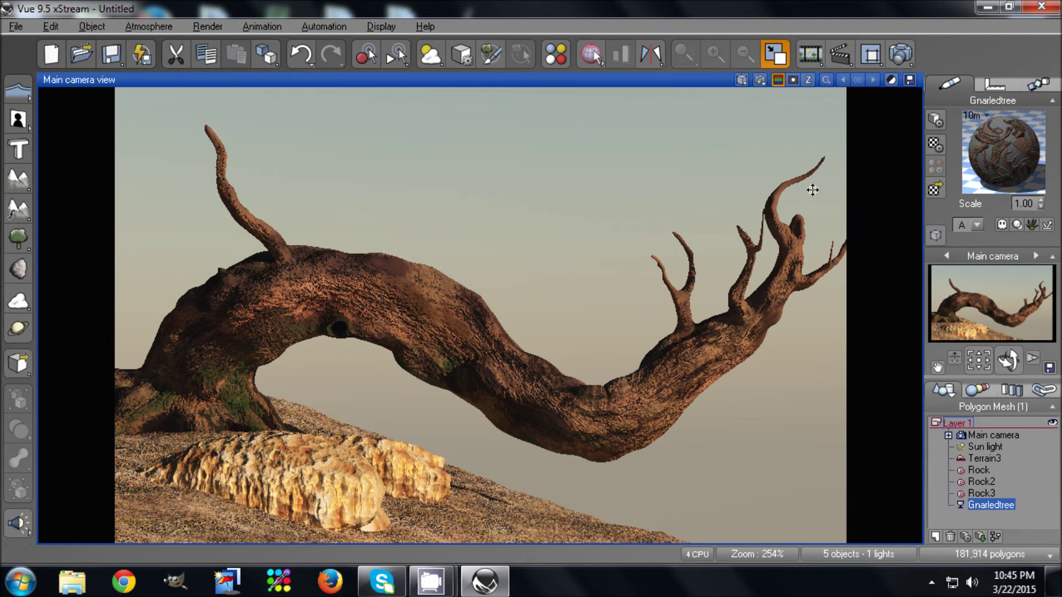
Add a Bush 1 - Crawling plant, enlarge it and place it over the branch tips at the gnarled tree's raised end
{"action": "left_click", "coordinate": [19, 241]}
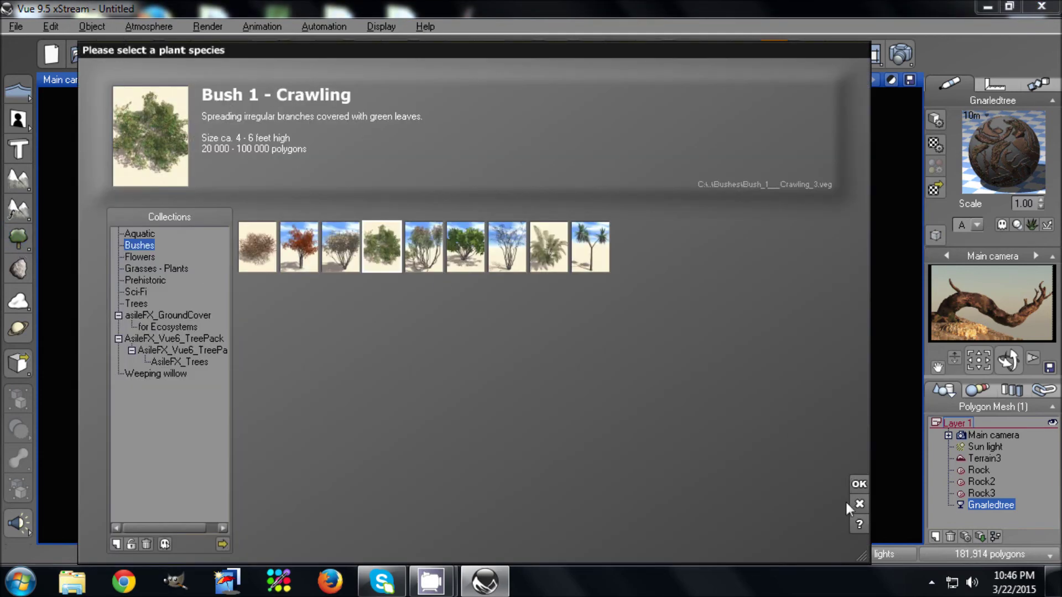
{"action": "left_click", "coordinate": [858, 484]}
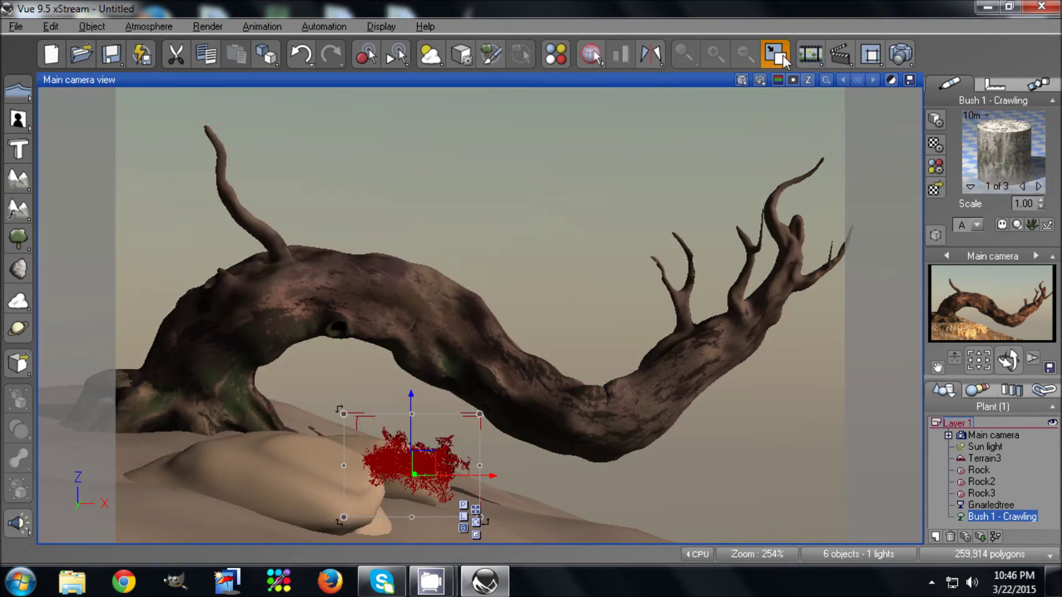
{"action": "left_click", "coordinate": [780, 55]}
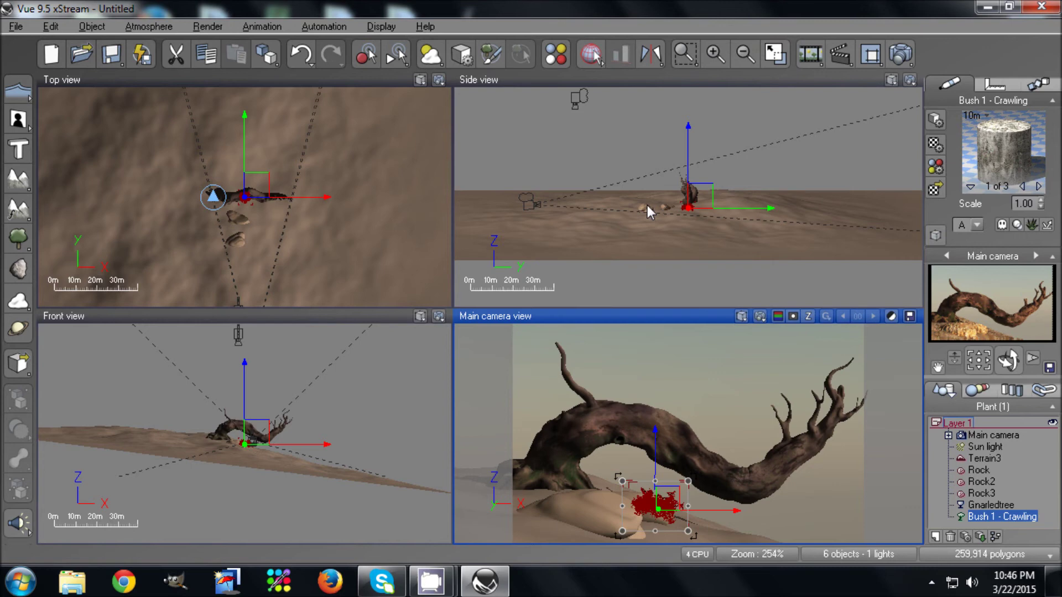
{"action": "left_click", "coordinate": [712, 199]}
{"action": "left_click_drag", "start_coordinate": [688, 205], "coordinate": [708, 196]}
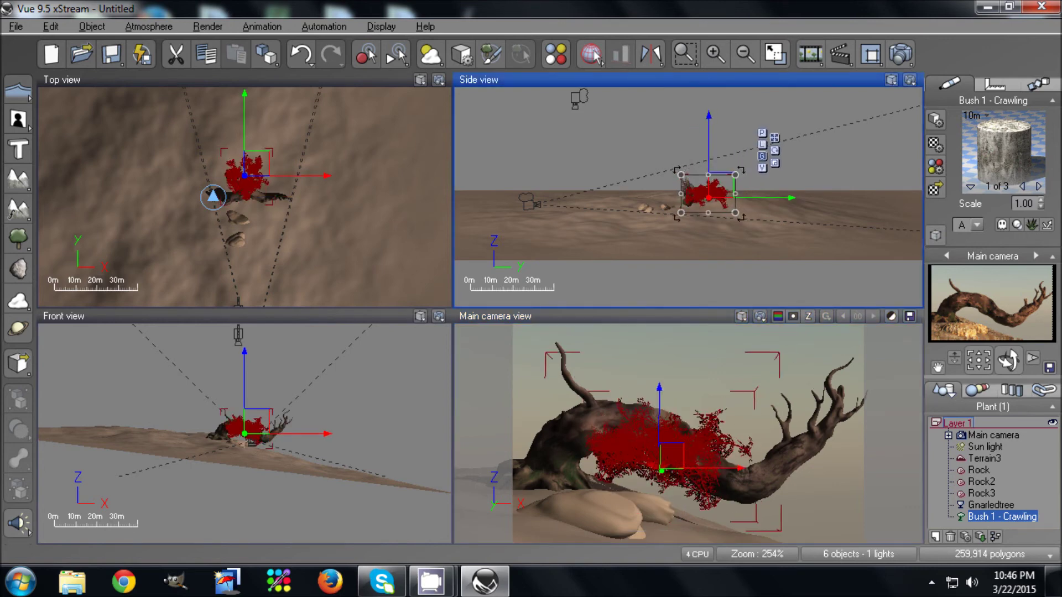
{"action": "left_click_drag", "start_coordinate": [670, 457], "coordinate": [849, 387]}
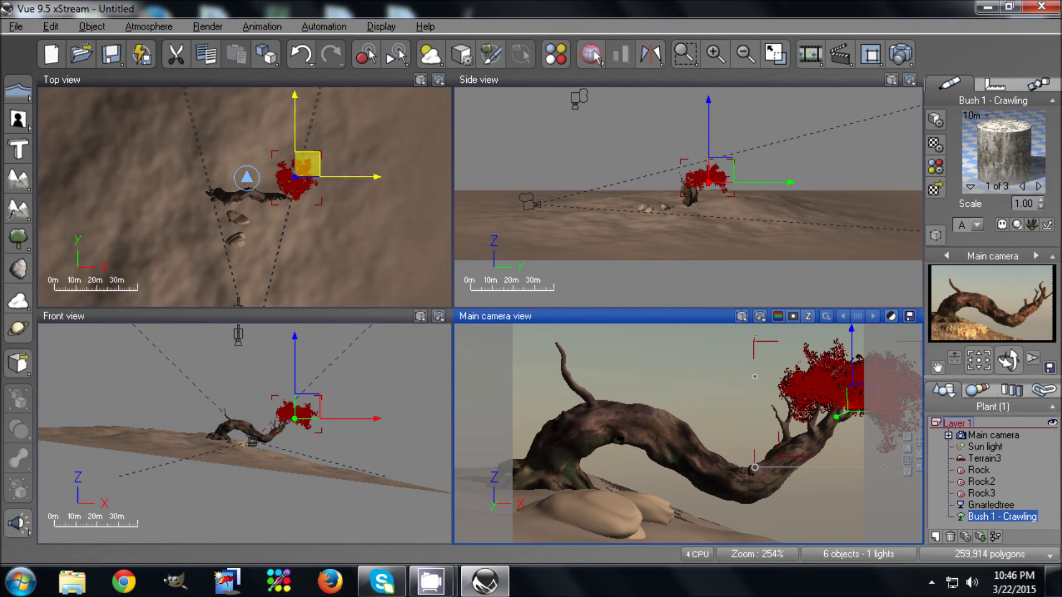
Duplicate the bush, enlarge the copy and position it over the inner branches, closer to the camera than the original
{"action": "left_click_drag", "start_coordinate": [308, 171], "coordinate": [286, 173], "text": "alt"}
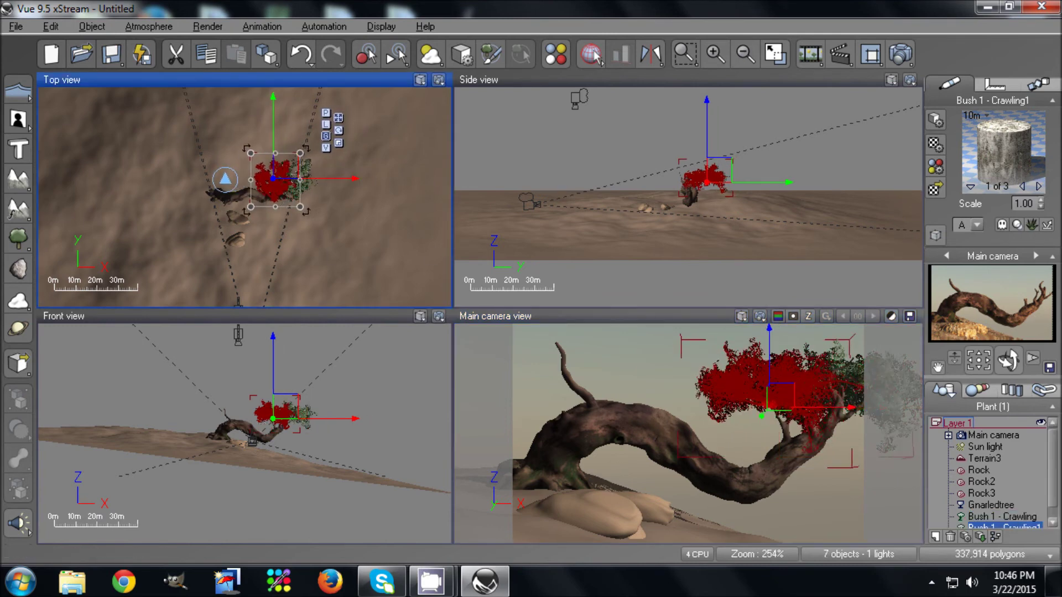
{"action": "left_click_drag", "start_coordinate": [293, 214], "coordinate": [302, 221]}
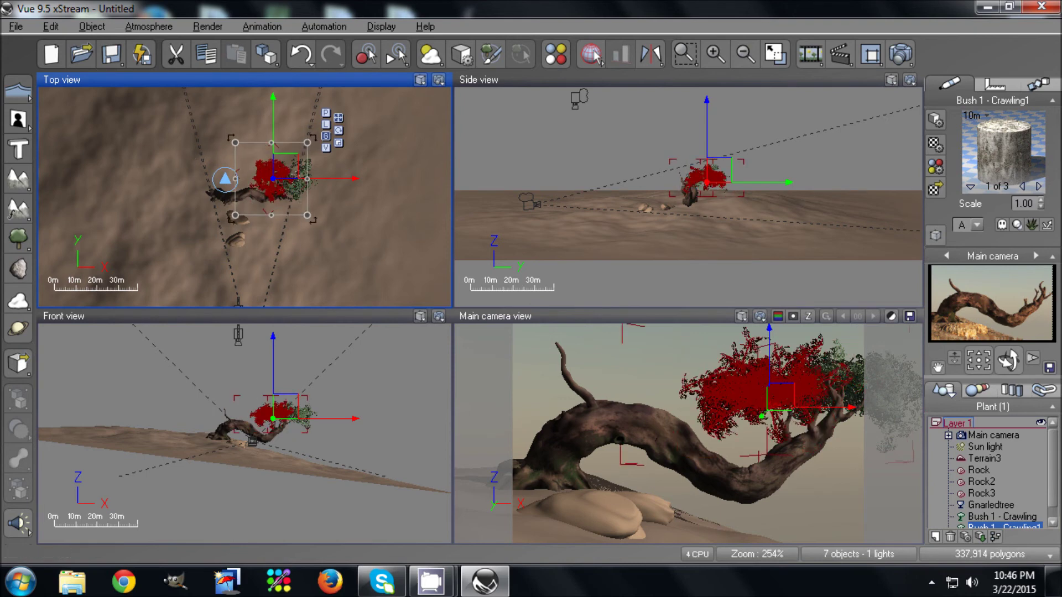
{"action": "left_click_drag", "start_coordinate": [765, 405], "coordinate": [749, 408]}
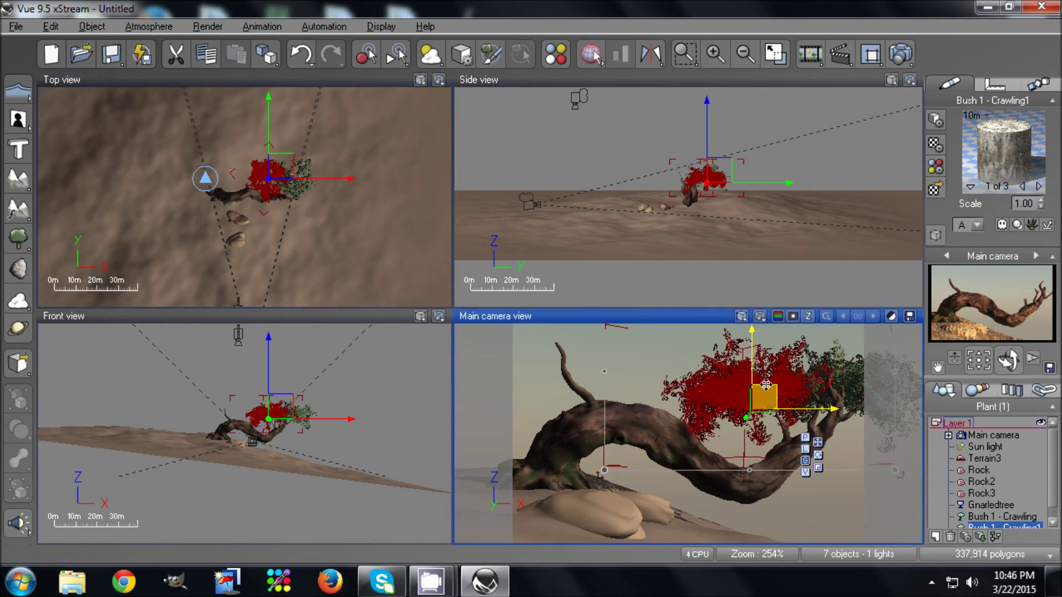
{"action": "left_click_drag", "start_coordinate": [281, 176], "coordinate": [283, 197]}
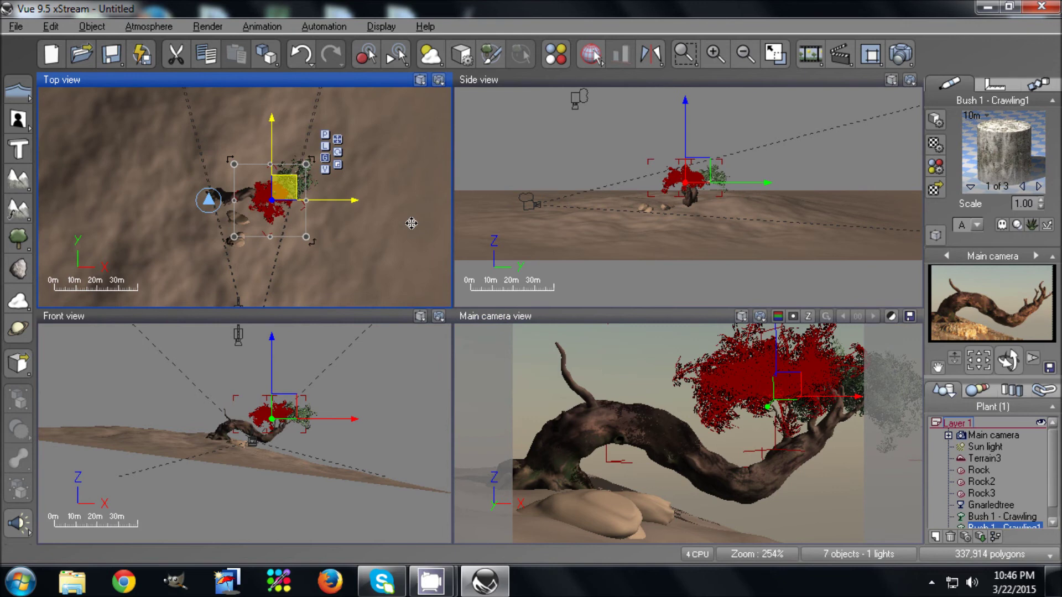
Make another copy of the bush and position it over the outer branches, further back from the camera
{"action": "left_click_drag", "start_coordinate": [790, 386], "coordinate": [871, 343], "text": "alt"}
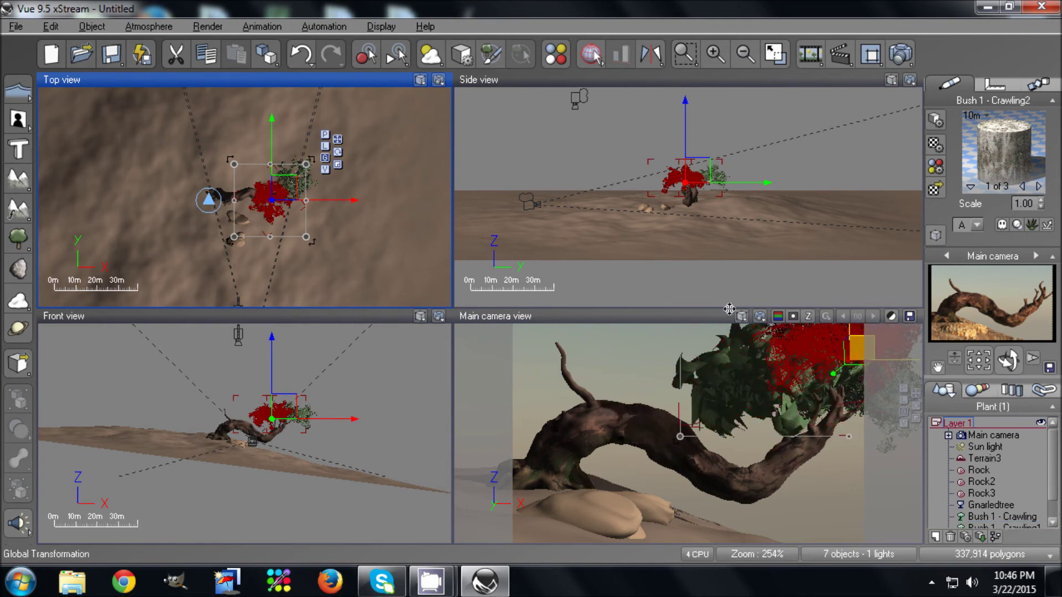
{"action": "left_click_drag", "start_coordinate": [332, 160], "coordinate": [369, 162]}
{"action": "key", "text": "ctrl+z"}
{"action": "left_click_drag", "start_coordinate": [323, 196], "coordinate": [324, 170]}
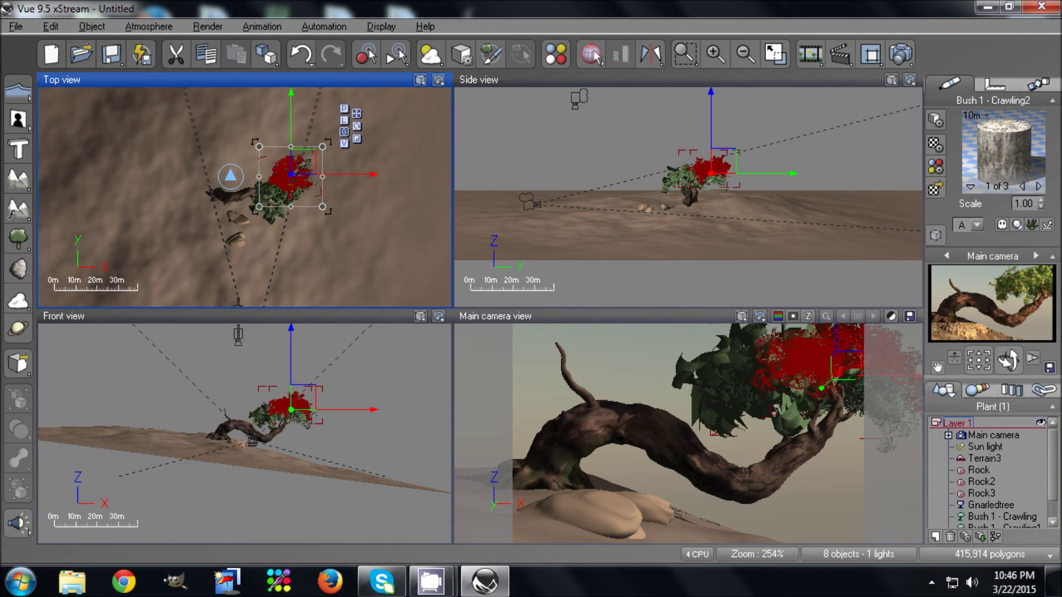
{"action": "left_click_drag", "start_coordinate": [782, 421], "coordinate": [792, 411]}
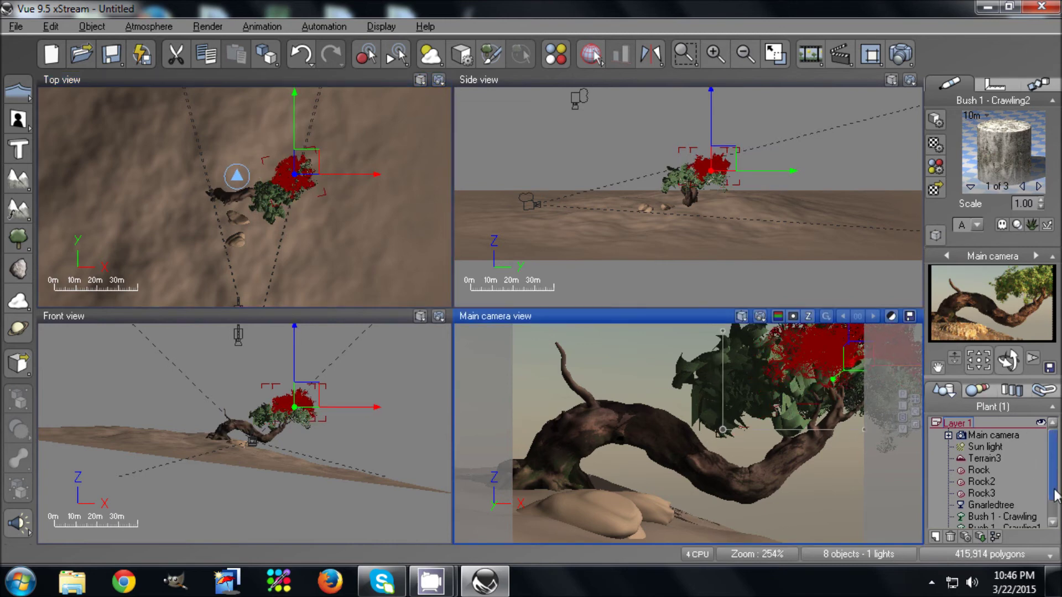
Select Bush 1 - Crawling1 and shift it slightly toward the trunk side of the canopy
{"action": "scroll", "coordinate": [1051, 513], "scroll_direction": "down", "scroll_amount": 1}
{"action": "left_click", "coordinate": [1003, 504]}
{"action": "left_click_drag", "start_coordinate": [783, 381], "coordinate": [768, 375]}
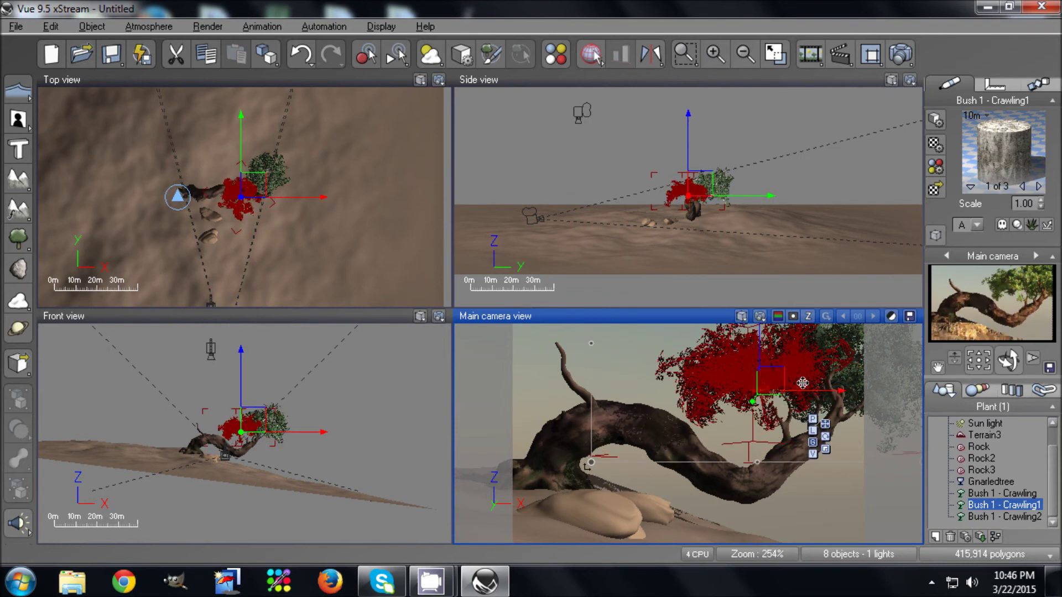
Select the main camera and move it back from the tree until the whole canopy fits the frame
{"action": "scroll", "coordinate": [989, 426], "scroll_direction": "up", "scroll_amount": 1}
{"action": "left_click", "coordinate": [991, 435]}
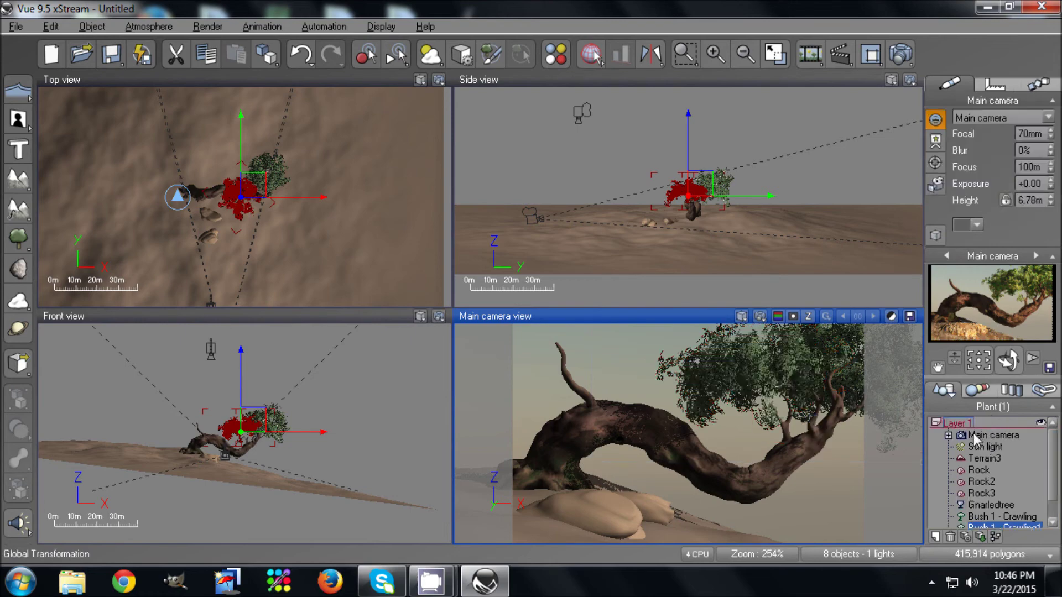
{"action": "left_click_drag", "start_coordinate": [260, 206], "coordinate": [263, 215]}
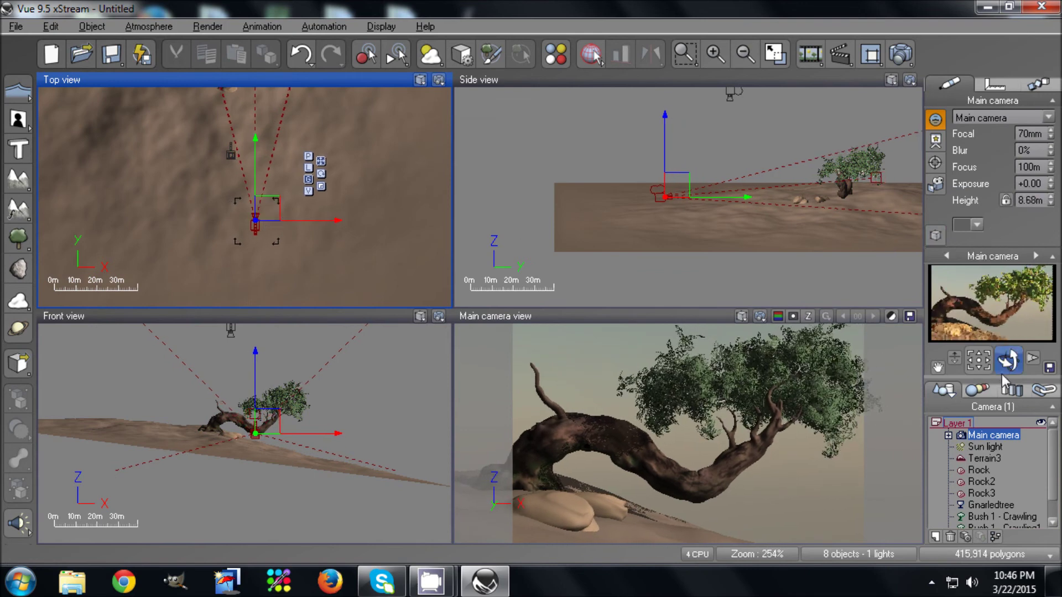
{"action": "left_click_drag", "start_coordinate": [273, 209], "coordinate": [272, 218]}
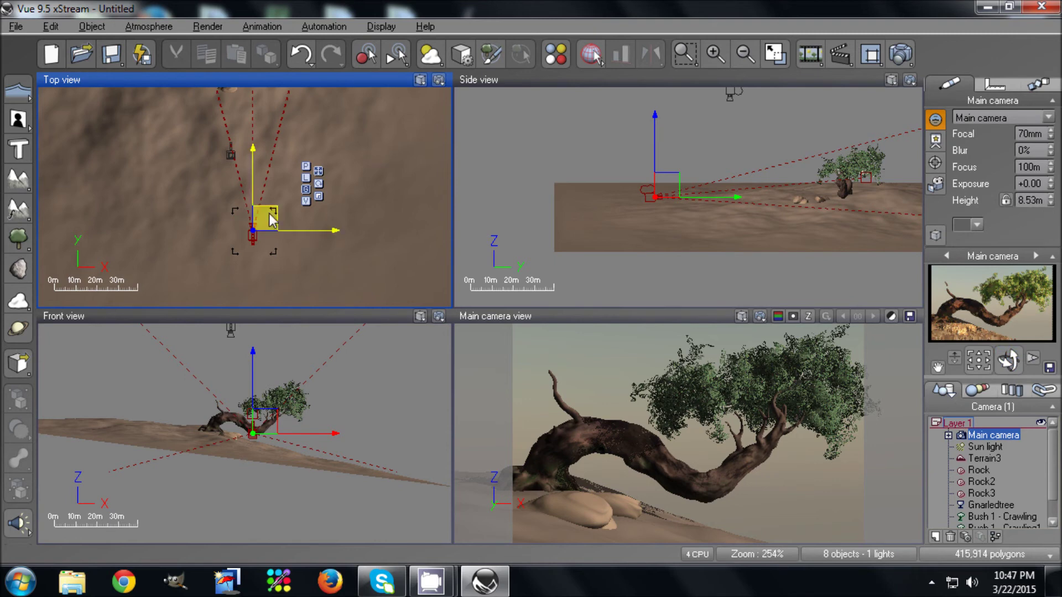
{"action": "left_click_drag", "start_coordinate": [272, 220], "coordinate": [275, 232]}
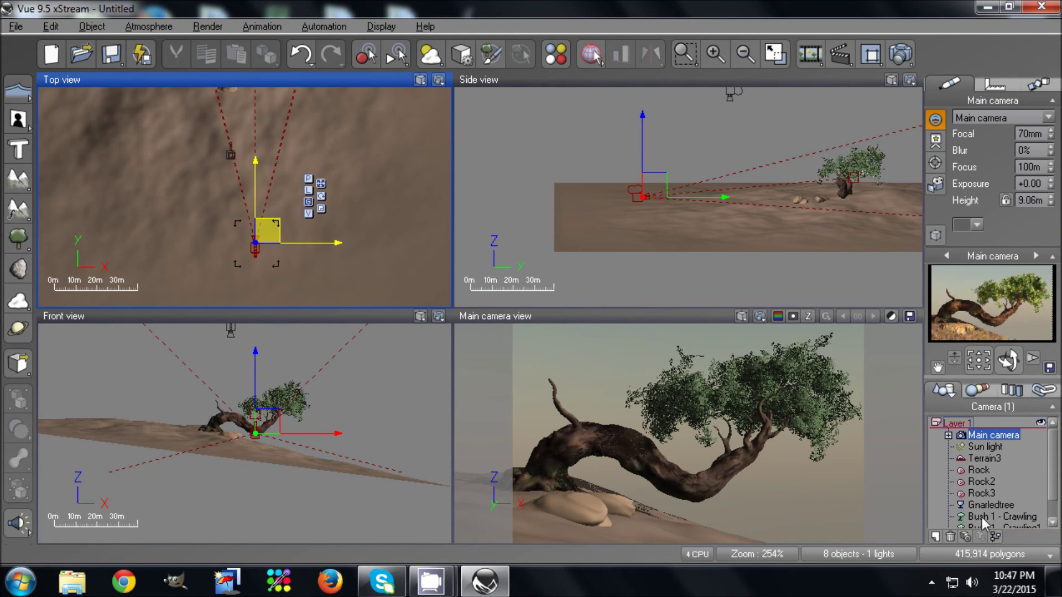
Duplicate Bush 1 - Crawling1 and position the copy at the top centre of the canopy, further back from the camera
{"action": "scroll", "coordinate": [983, 523], "scroll_direction": "down", "scroll_amount": 1}
{"action": "left_click", "coordinate": [1004, 504]}
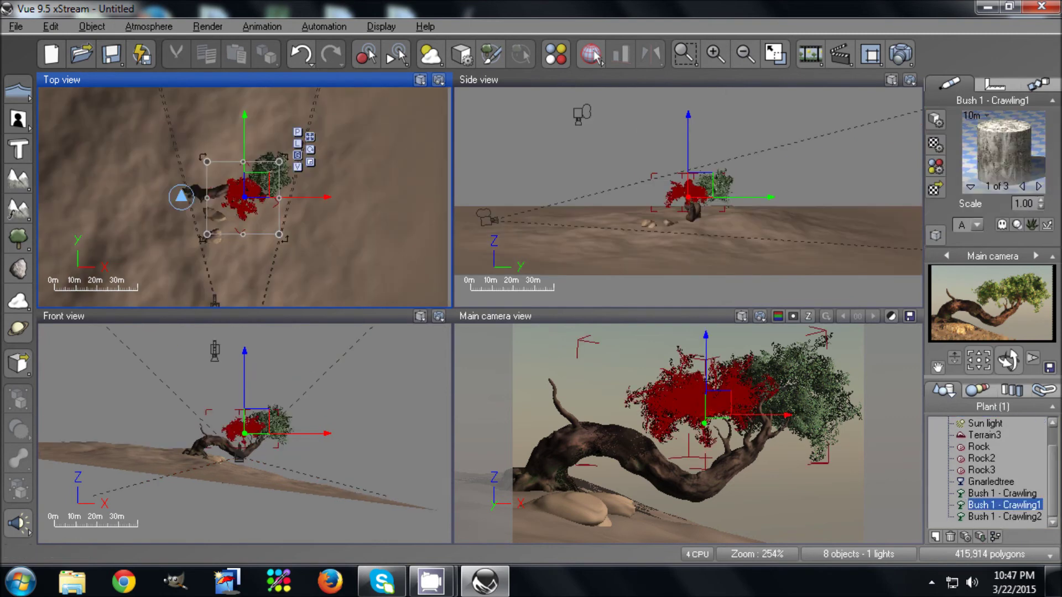
{"action": "left_click_drag", "start_coordinate": [719, 405], "coordinate": [763, 344], "text": "alt"}
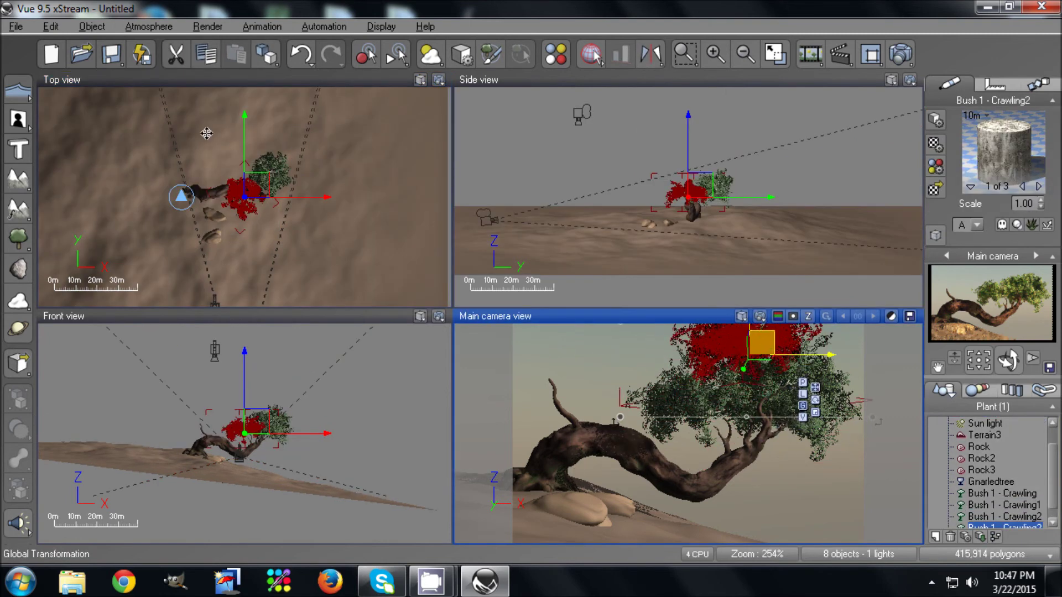
{"action": "left_click", "coordinate": [271, 183]}
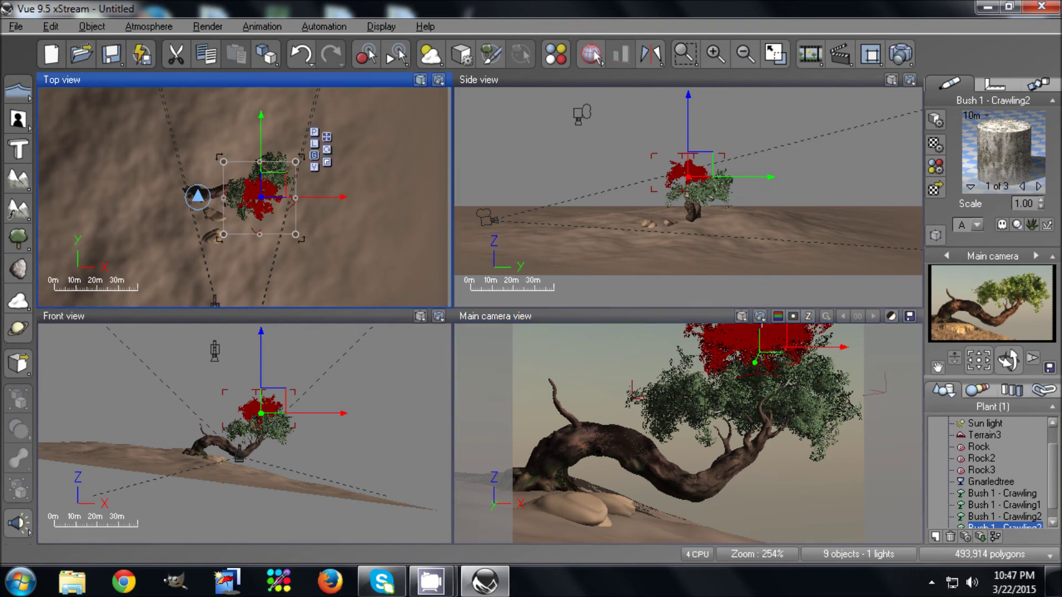
{"action": "left_click_drag", "start_coordinate": [762, 348], "coordinate": [746, 360]}
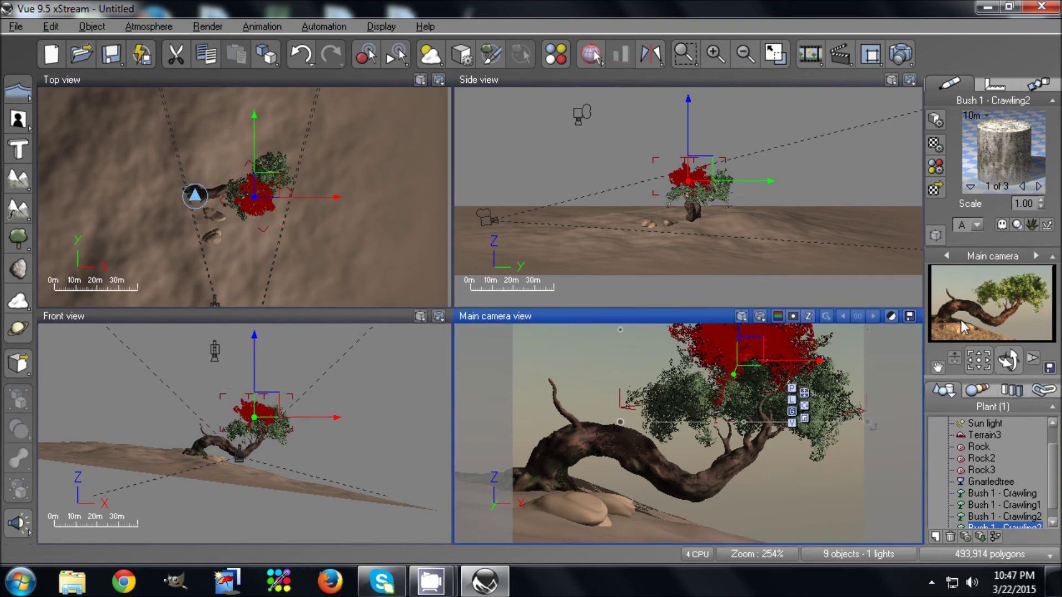
{"action": "left_click_drag", "start_coordinate": [758, 347], "coordinate": [695, 392]}
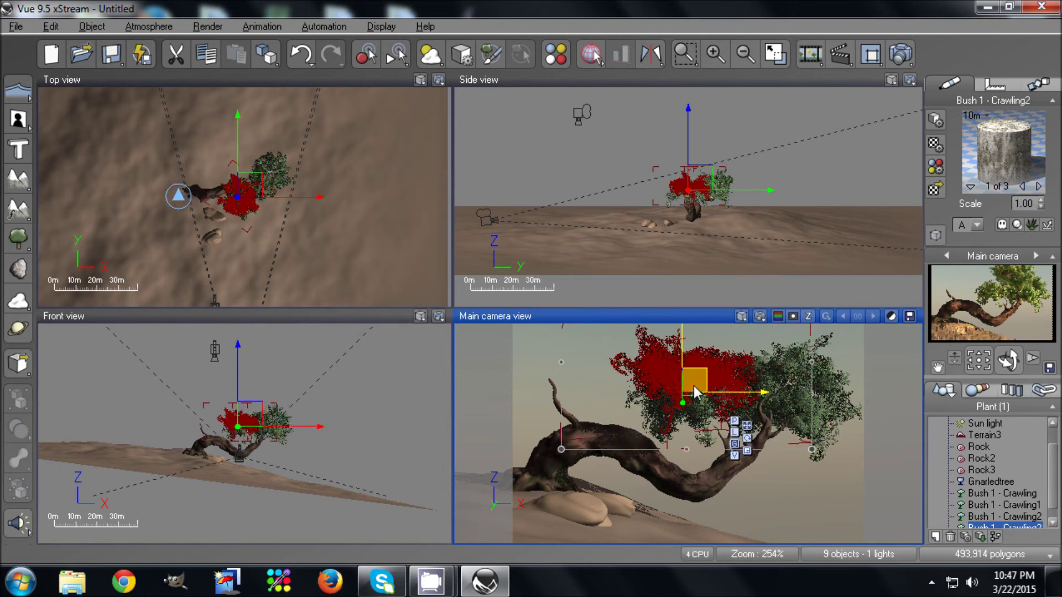
{"action": "left_click_drag", "start_coordinate": [249, 183], "coordinate": [247, 159]}
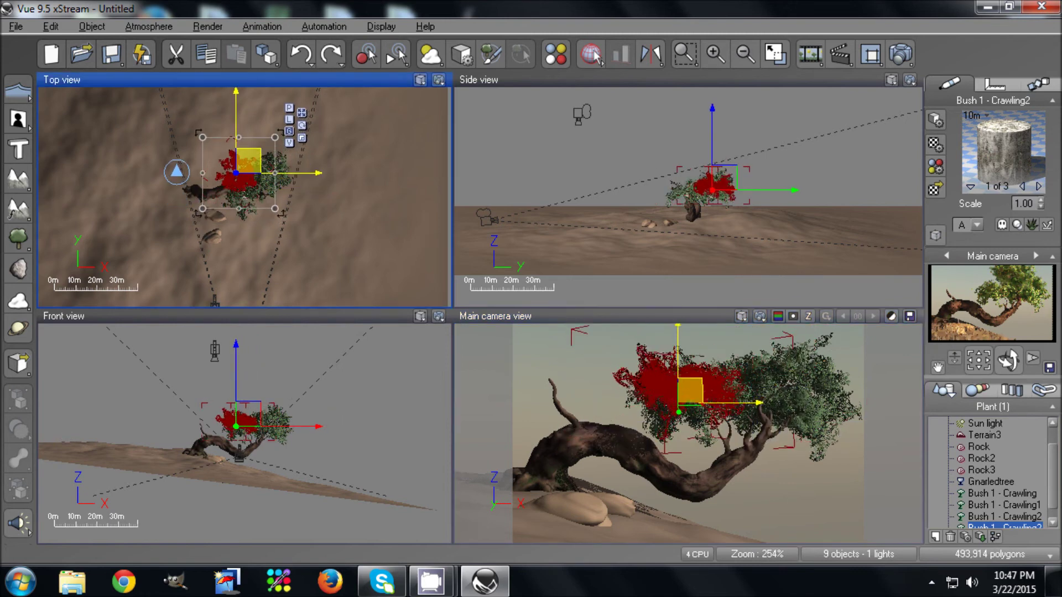
{"action": "left_click_drag", "start_coordinate": [687, 390], "coordinate": [698, 372]}
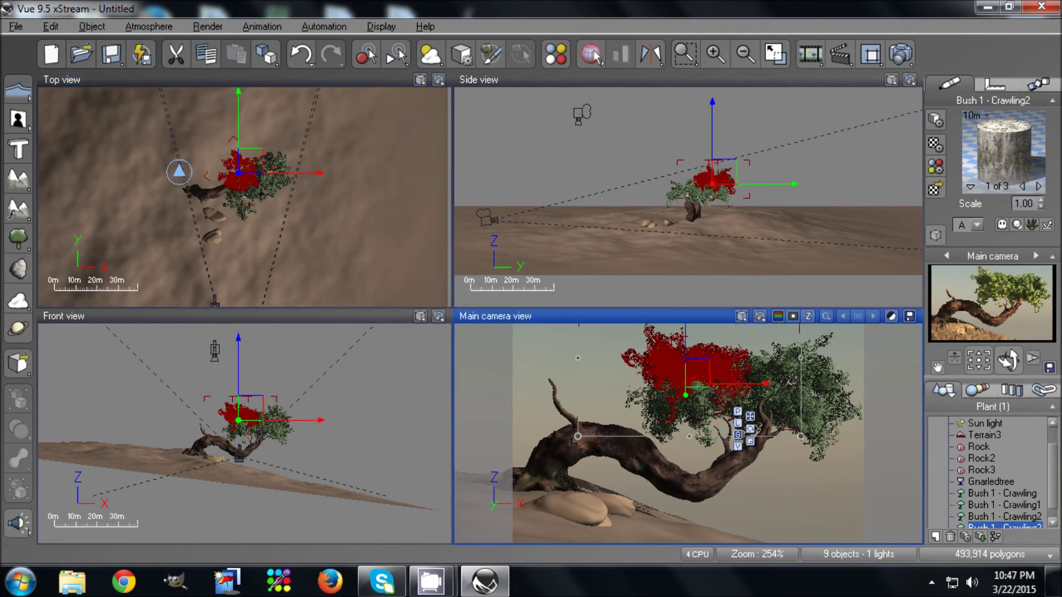
{"action": "left_click_drag", "start_coordinate": [696, 369], "coordinate": [746, 372]}
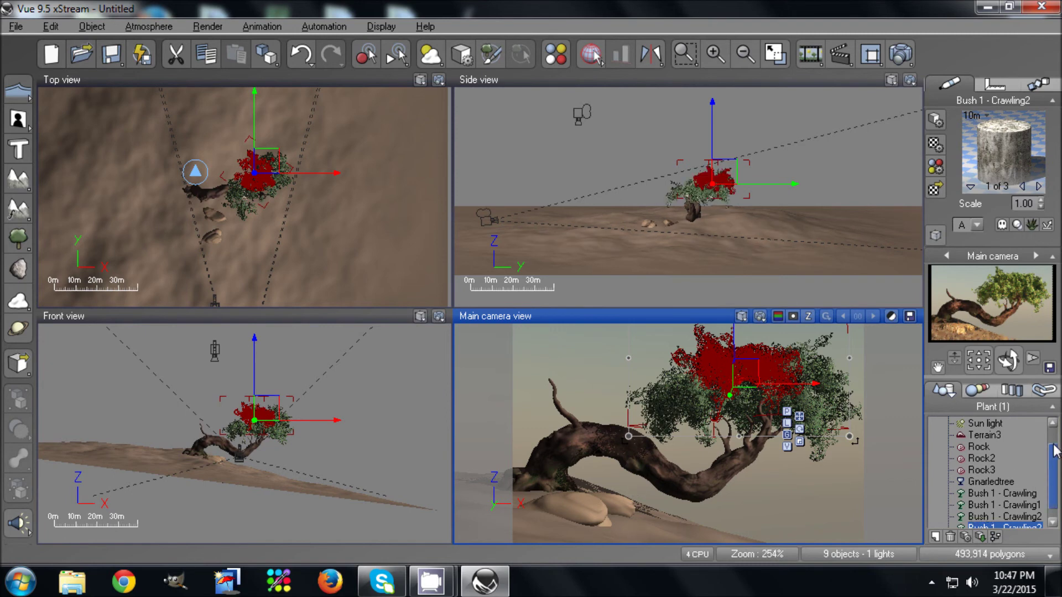
Open Terrain3's material for editing and change the Mountain 10 layer's type to EcoSystem
{"action": "scroll", "coordinate": [1040, 459], "scroll_direction": "up", "scroll_amount": 2}
{"action": "left_click", "coordinate": [984, 459]}
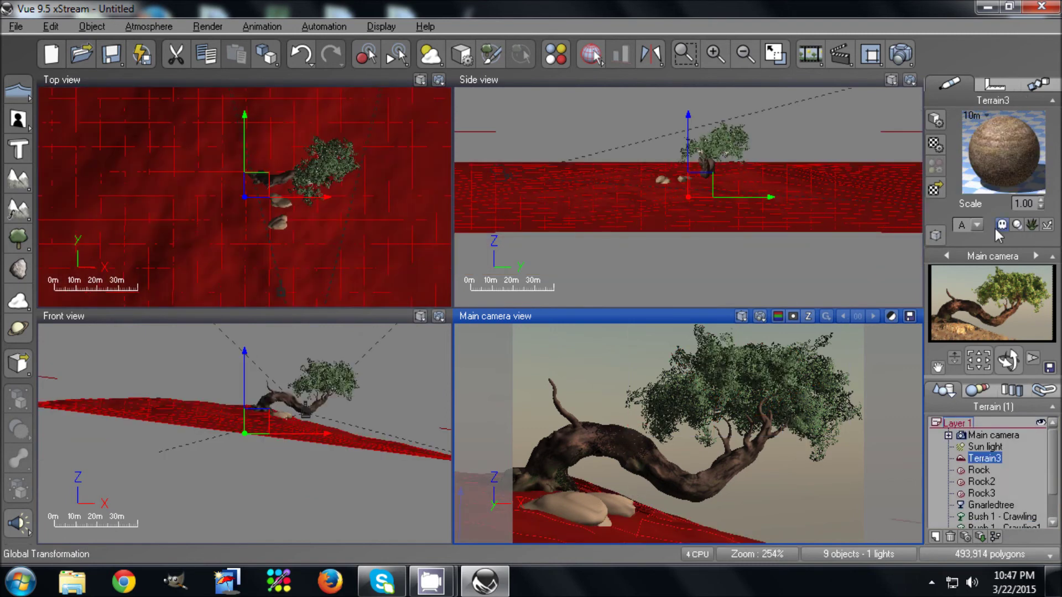
{"action": "double_click", "coordinate": [1020, 164]}
{"action": "left_click", "coordinate": [603, 178]}
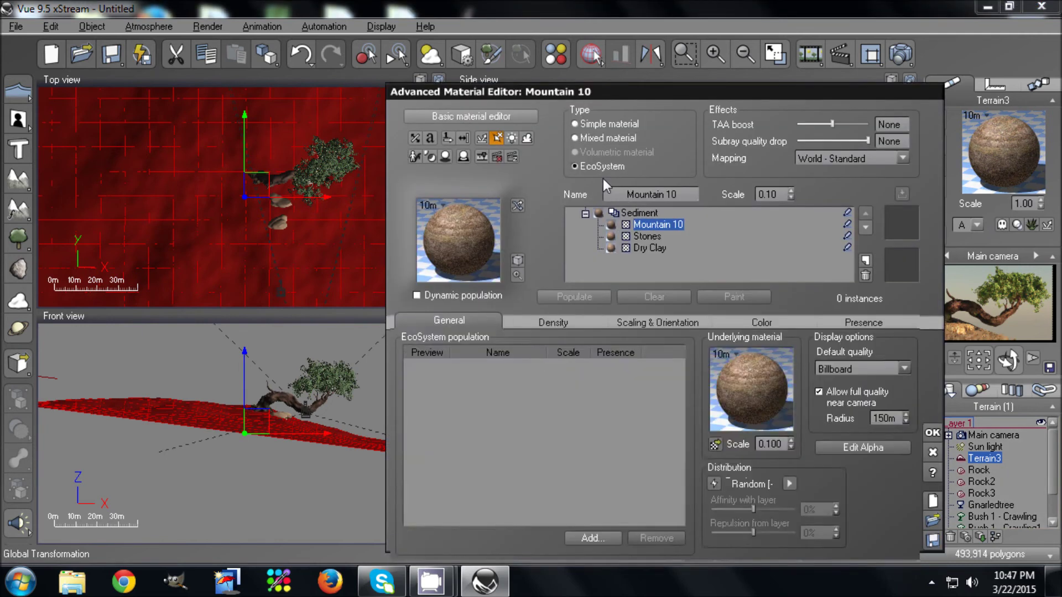
{"action": "left_click", "coordinate": [449, 322]}
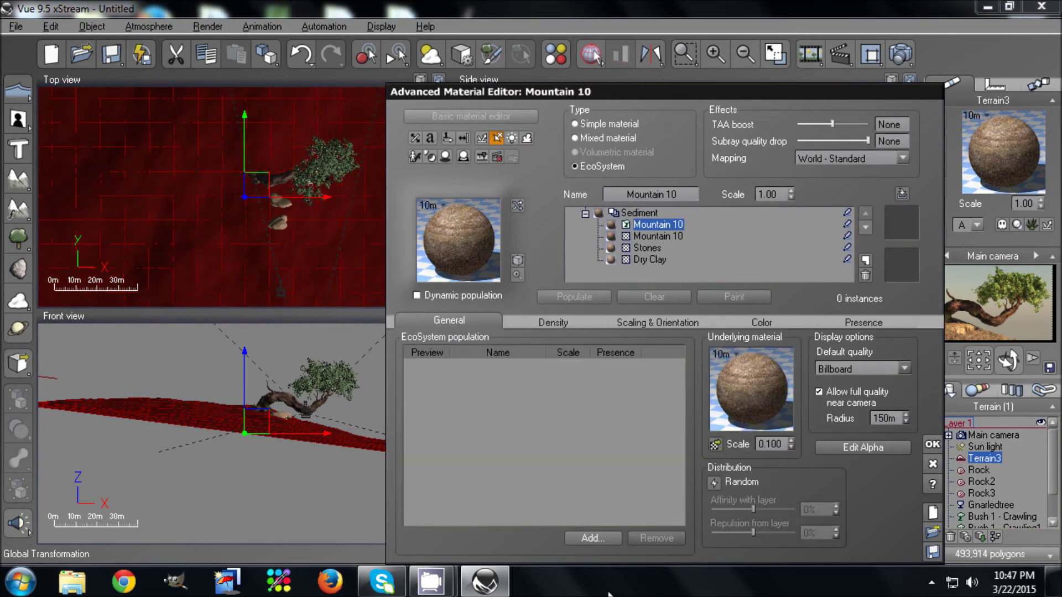
Add the Long Grass plant species to the EcoSystem population and set its scale to 1
{"action": "left_click", "coordinate": [590, 538]}
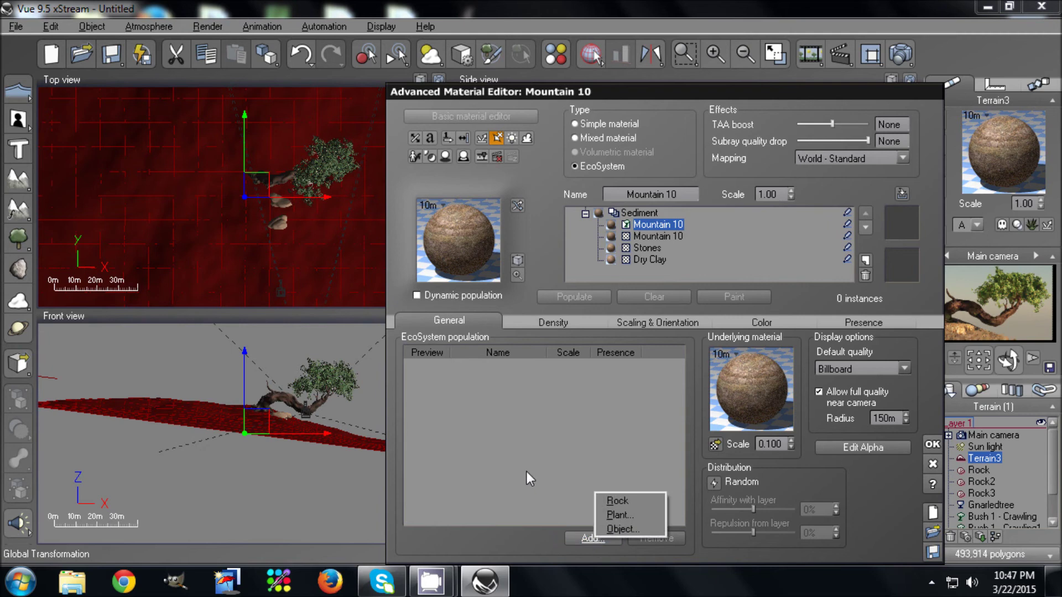
{"action": "left_click", "coordinate": [625, 515]}
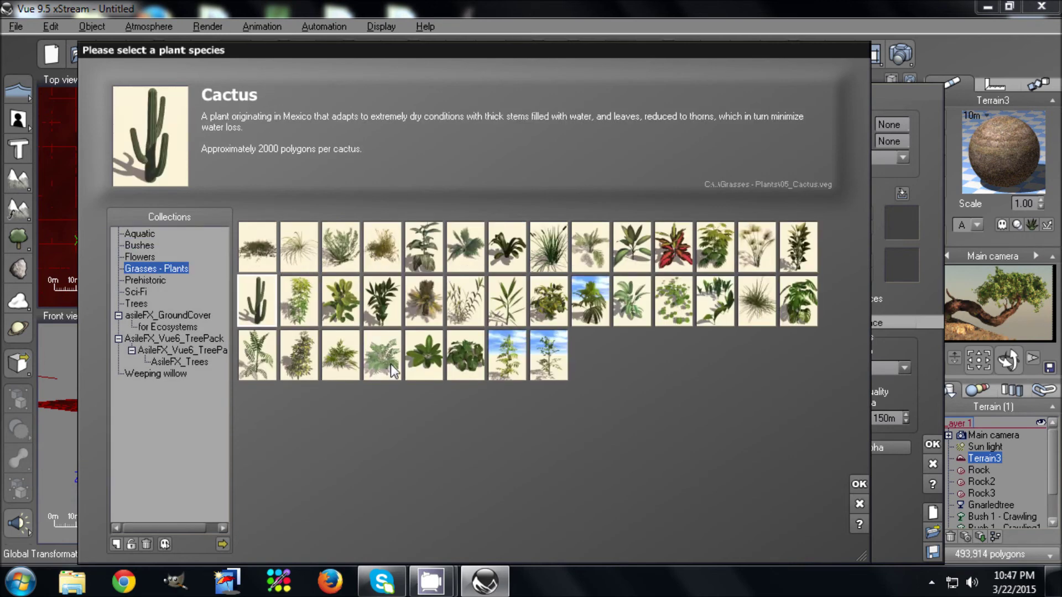
{"action": "left_click", "coordinate": [753, 303]}
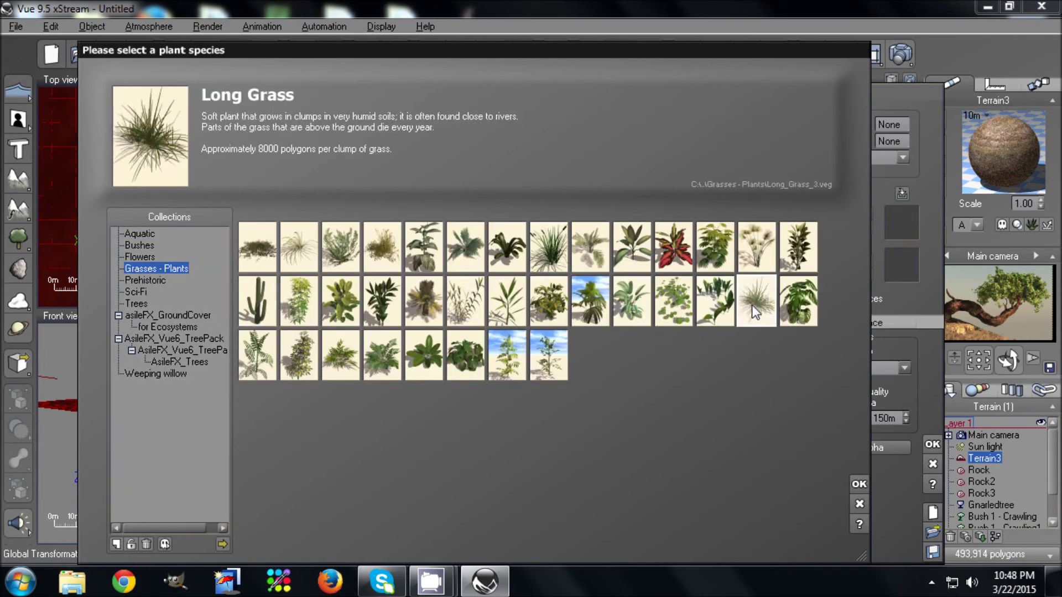
{"action": "left_click", "coordinate": [859, 484]}
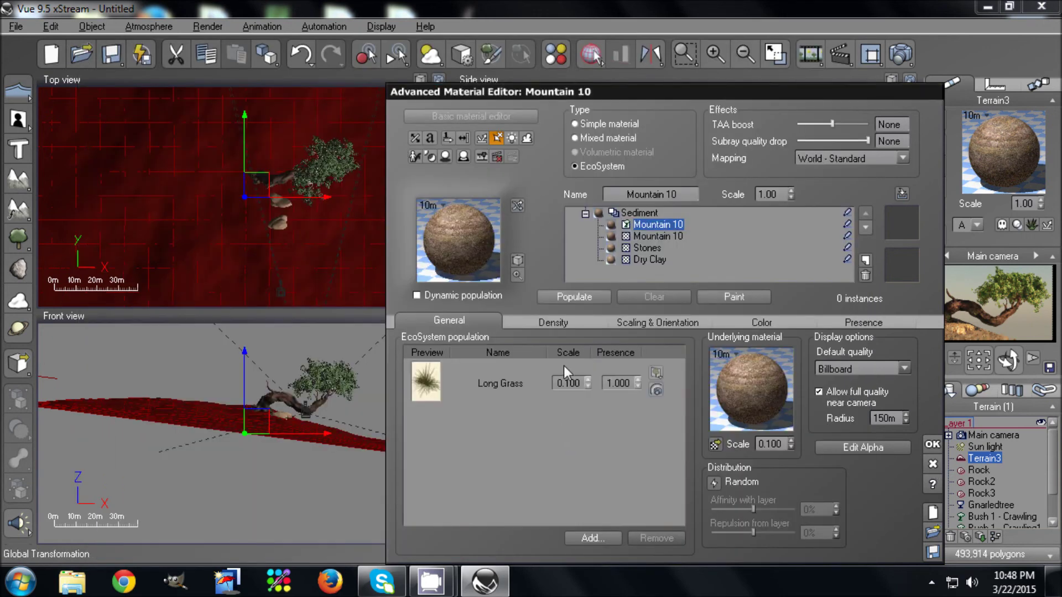
{"action": "double_click", "coordinate": [568, 383]}
{"action": "type", "text": "1"}
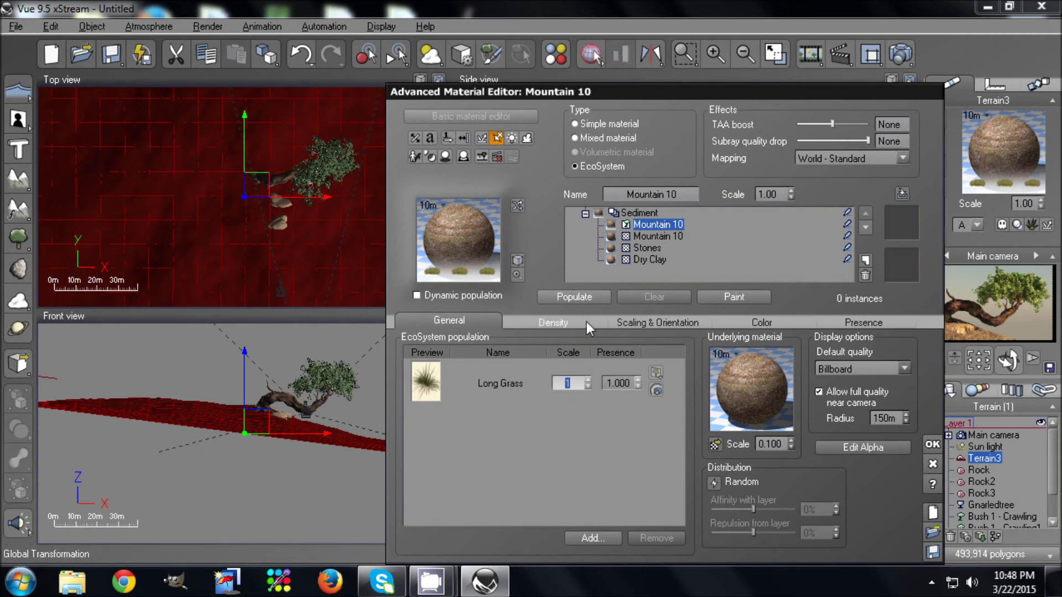
Set the EcoSystem's direction from surface to 100% perpendicular and move the material editor aside to uncover the camera view
{"action": "left_click", "coordinate": [655, 322]}
{"action": "left_click_drag", "start_coordinate": [447, 471], "coordinate": [527, 485]}
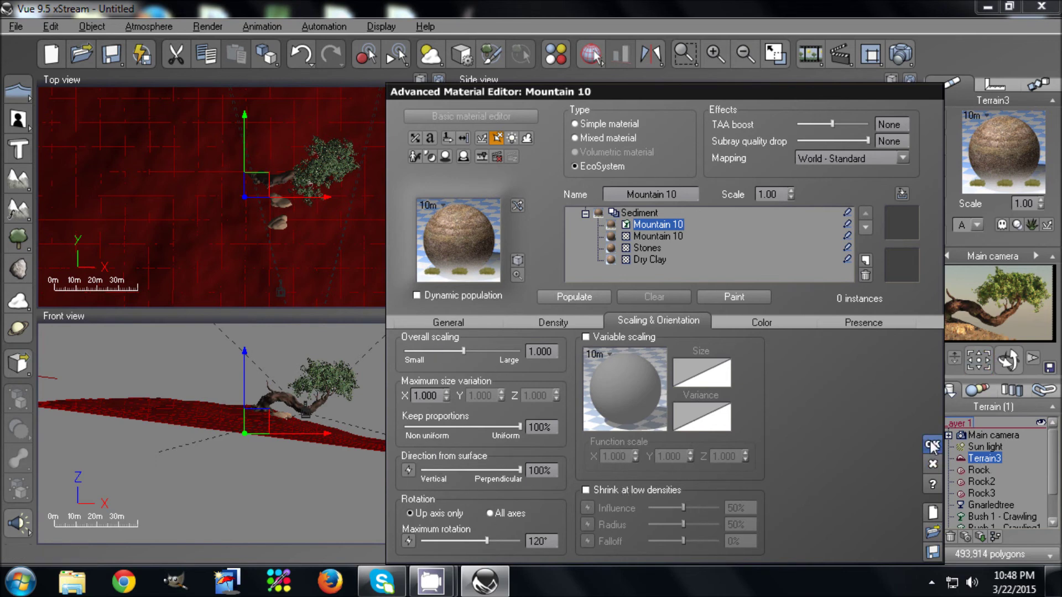
{"action": "left_click_drag", "start_coordinate": [676, 82], "coordinate": [239, 88]}
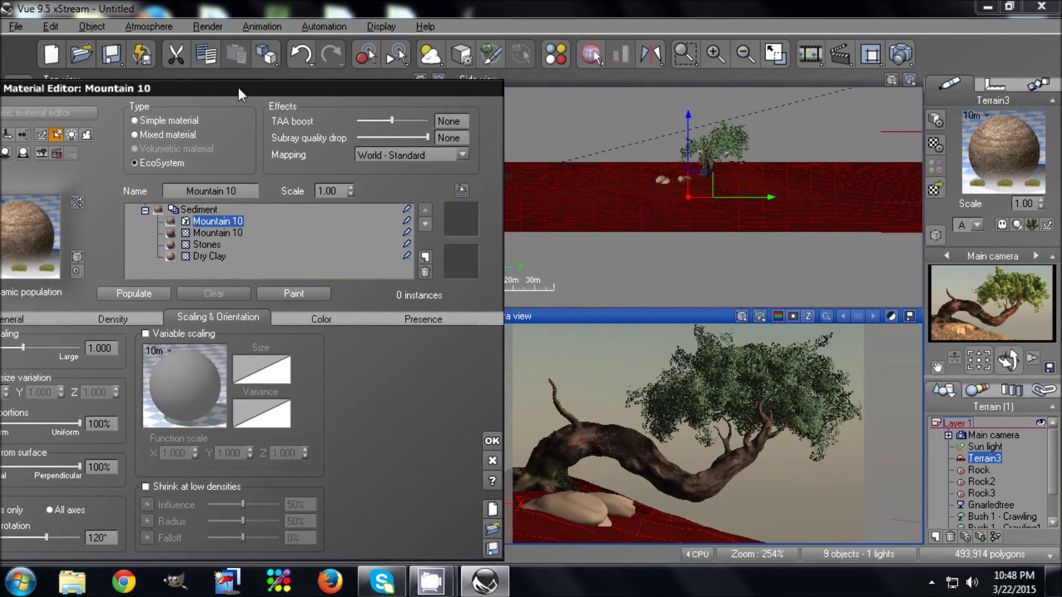
{"action": "left_click", "coordinate": [128, 295]}
{"action": "left_click", "coordinate": [1042, 348]}
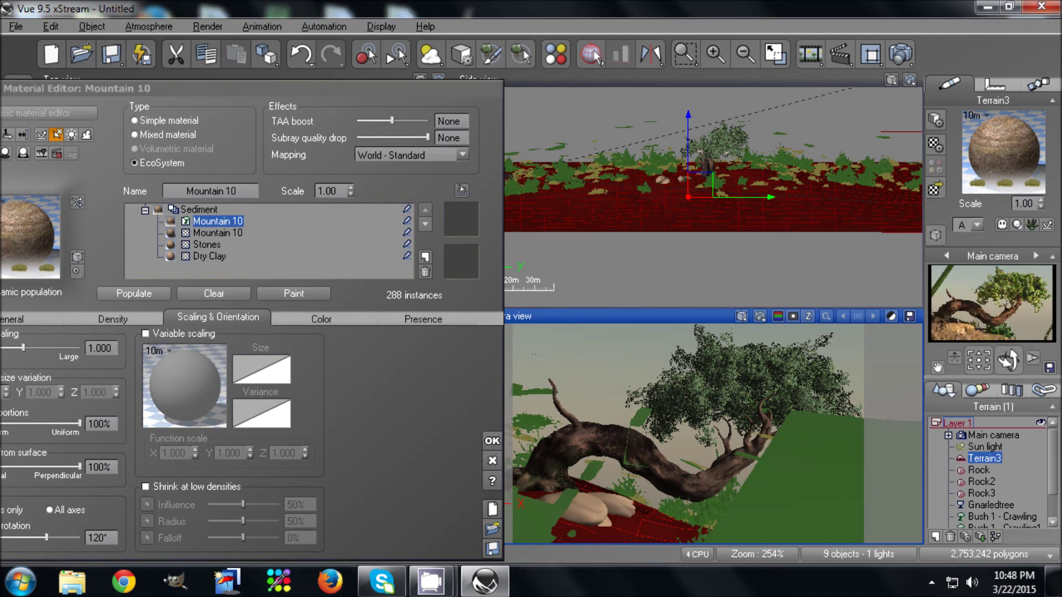
{"action": "left_click", "coordinate": [235, 293]}
Paint Long Grass over the terrain slope beneath the tree with the EcoSystem Painter's airbrush-style Brush and accept the material
{"action": "left_click", "coordinate": [304, 294]}
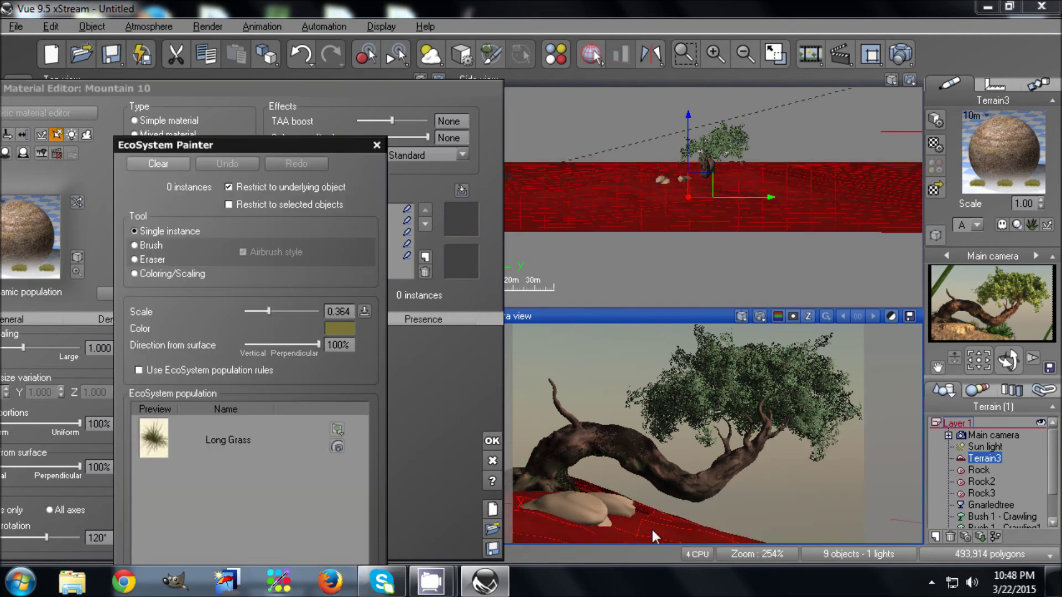
{"action": "left_click", "coordinate": [134, 245]}
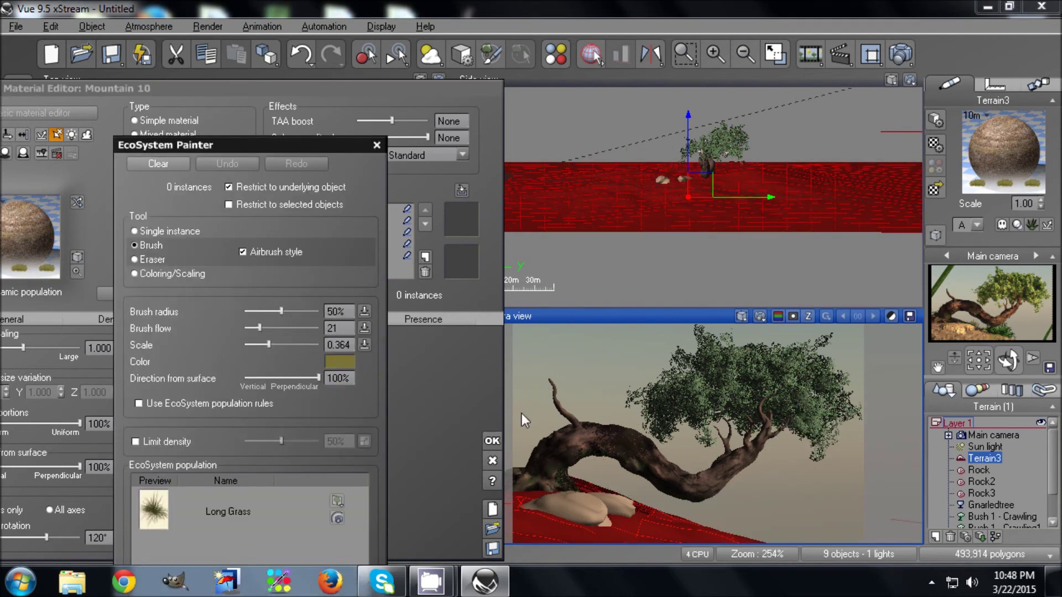
{"action": "left_click_drag", "start_coordinate": [640, 509], "coordinate": [659, 508]}
{"action": "mouse_move", "coordinate": [744, 532]}
{"action": "left_mouse_down"}
{"action": "mouse_move", "coordinate": [768, 529]}
{"action": "mouse_move", "coordinate": [564, 508]}
{"action": "mouse_move", "coordinate": [513, 488]}
{"action": "mouse_move", "coordinate": [689, 526]}
{"action": "left_mouse_up"}
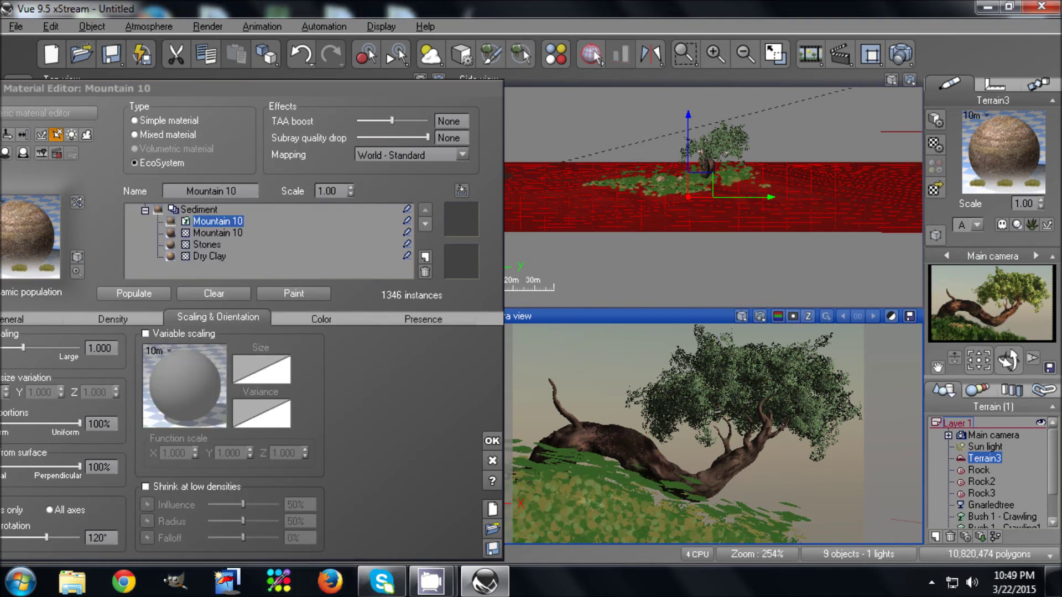
{"action": "left_click", "coordinate": [494, 441]}
Maximize the main camera view, render the scene and accept the post render options
{"action": "left_click", "coordinate": [774, 53]}
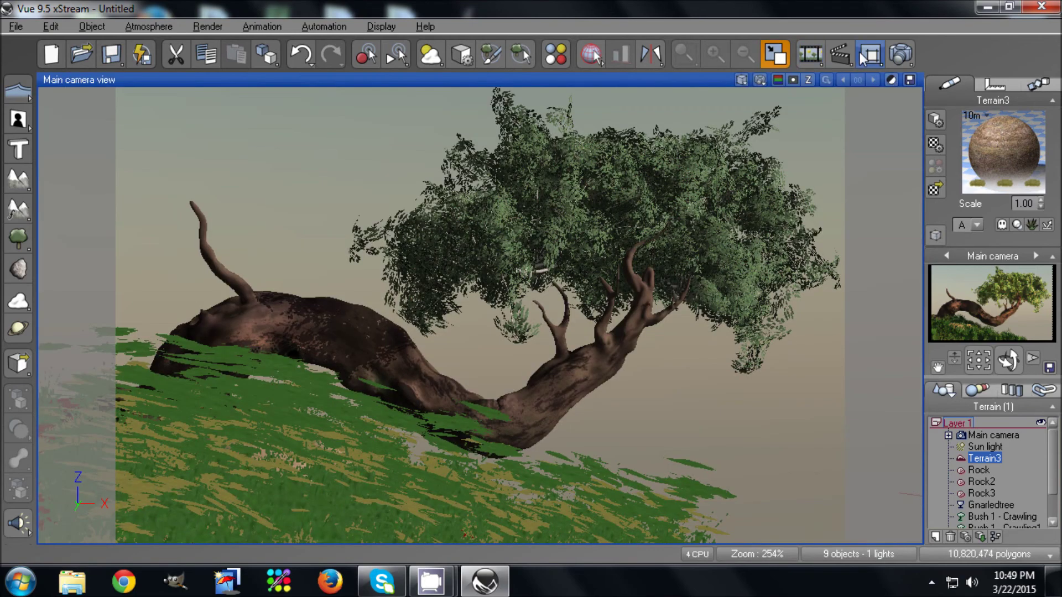
{"action": "left_click", "coordinate": [901, 54]}
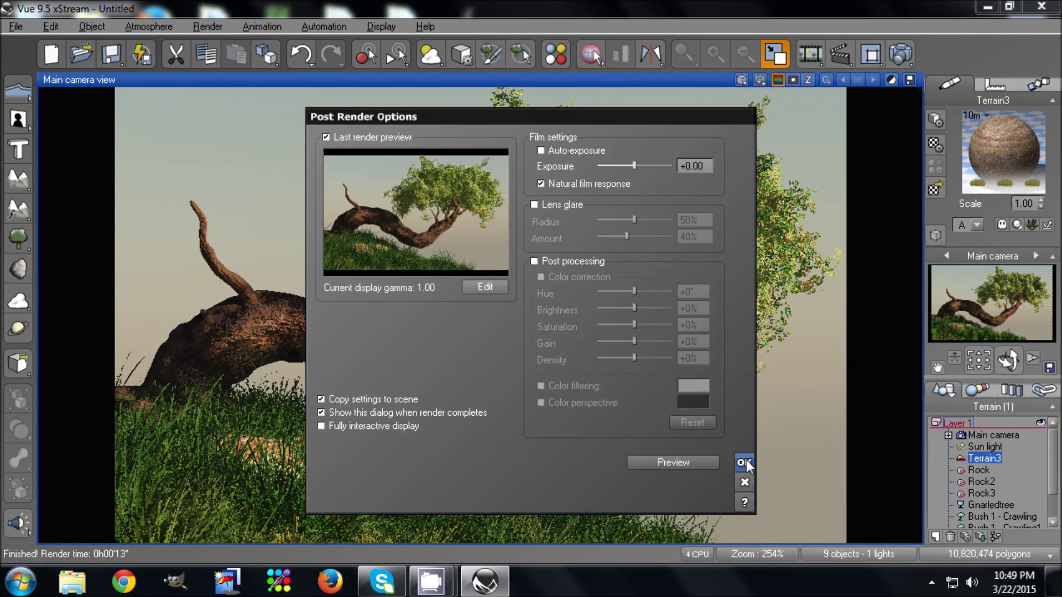
{"action": "left_click", "coordinate": [743, 462]}
Move the Gnarledtree slightly upward in the main camera view and re-render to check its placement
{"action": "scroll", "coordinate": [1014, 490], "scroll_direction": "down", "scroll_amount": 1}
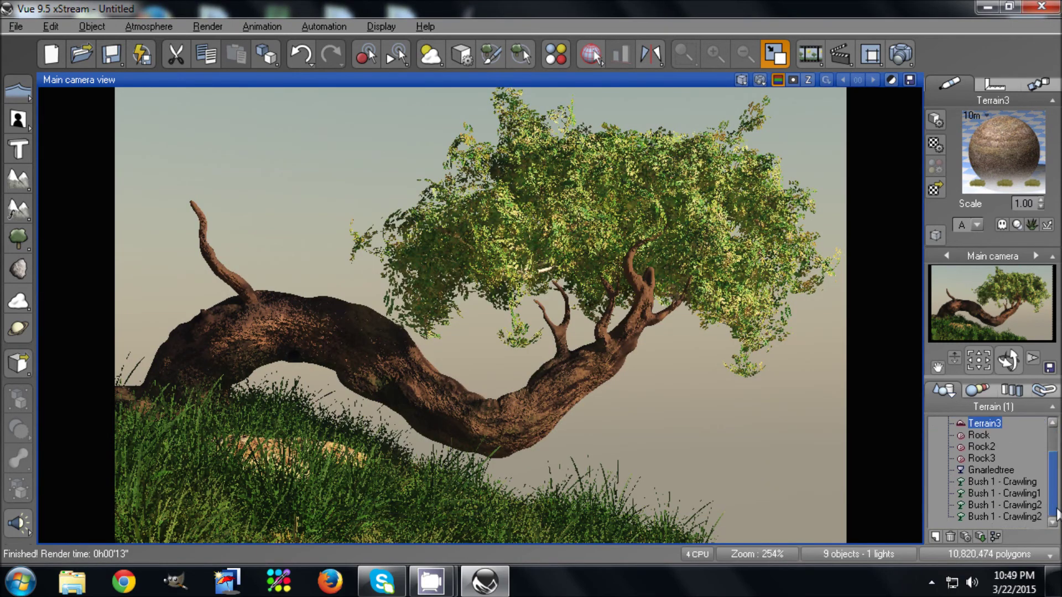
{"action": "left_click", "coordinate": [1009, 482]}
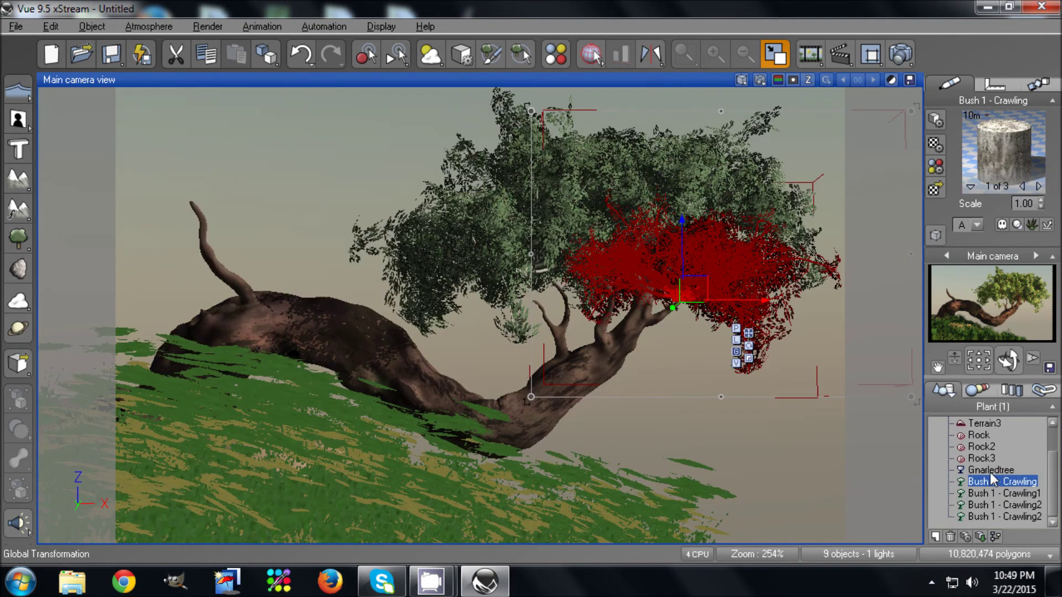
{"action": "left_click", "coordinate": [989, 470]}
{"action": "left_click_drag", "start_coordinate": [382, 404], "coordinate": [373, 354]}
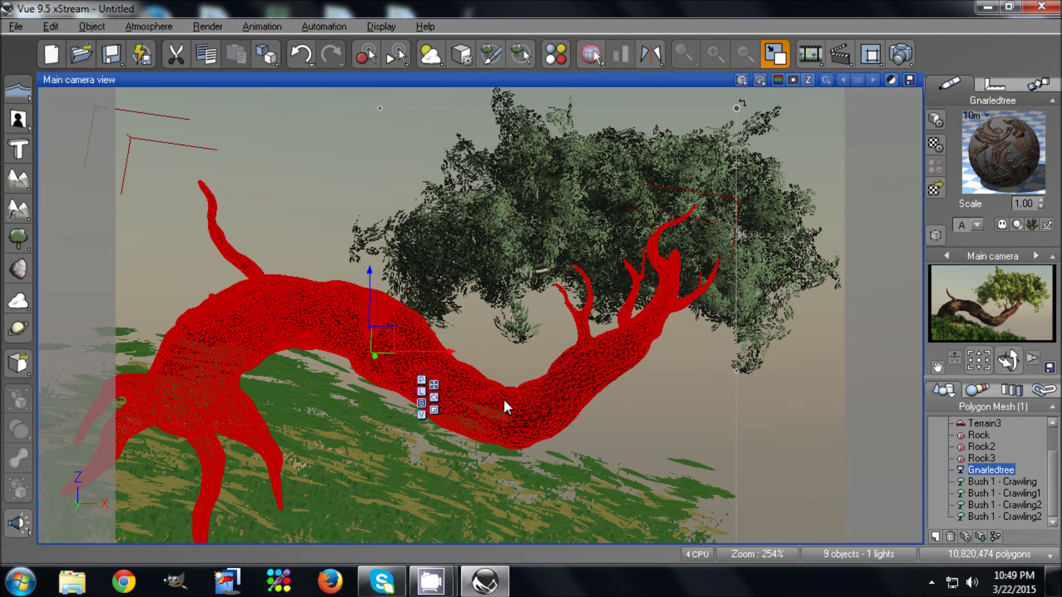
{"action": "left_click", "coordinate": [889, 81]}
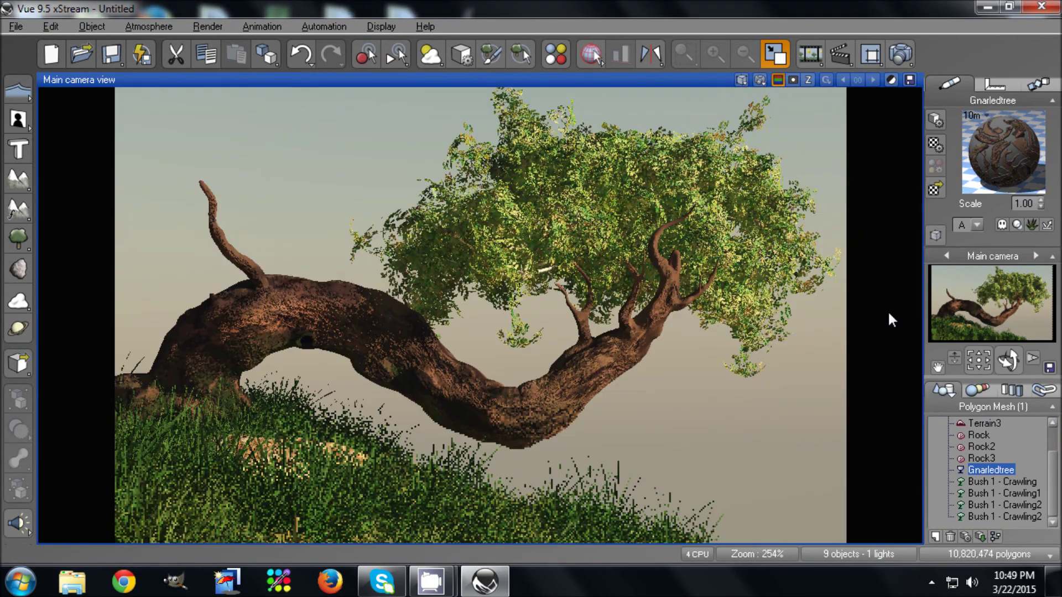
Select all four Bush 1 - Crawling plants and move them together toward the camera in the top view
{"action": "left_click", "coordinate": [782, 329]}
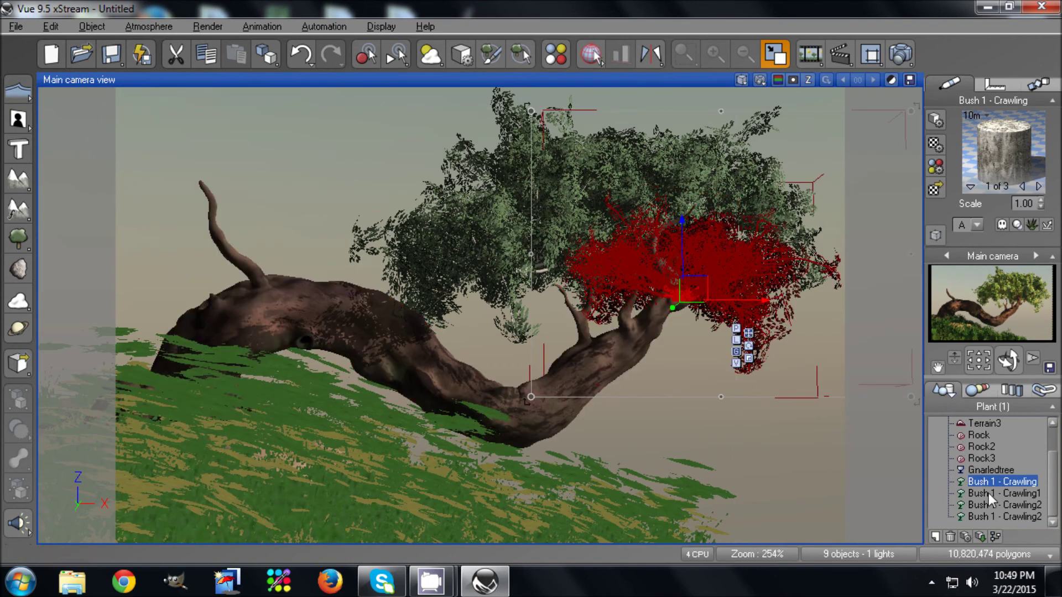
{"action": "left_click", "coordinate": [994, 516], "text": "shift"}
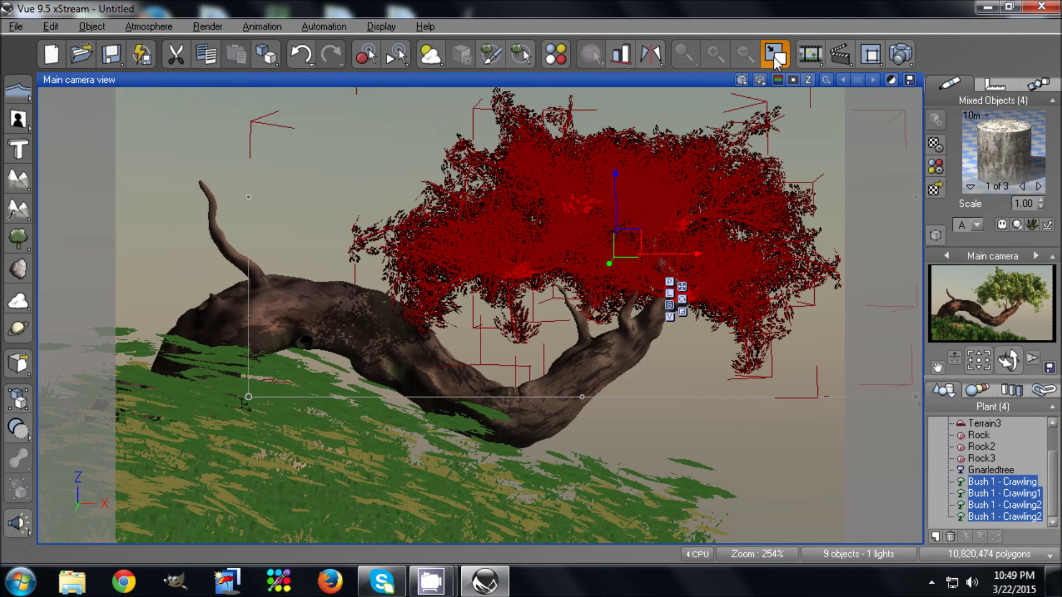
{"action": "left_click", "coordinate": [774, 54]}
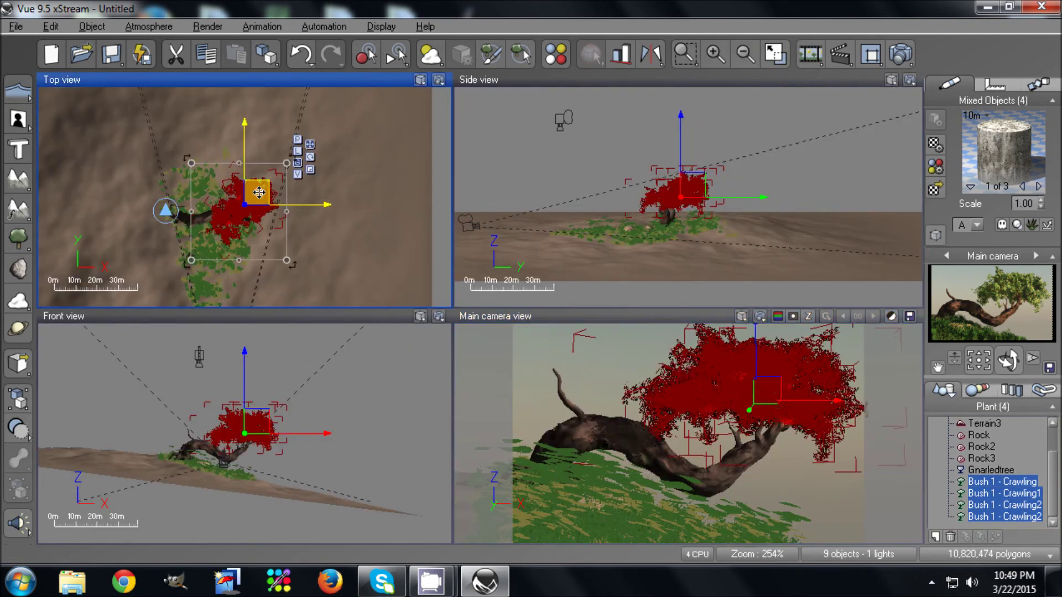
{"action": "left_click_drag", "start_coordinate": [258, 192], "coordinate": [260, 207]}
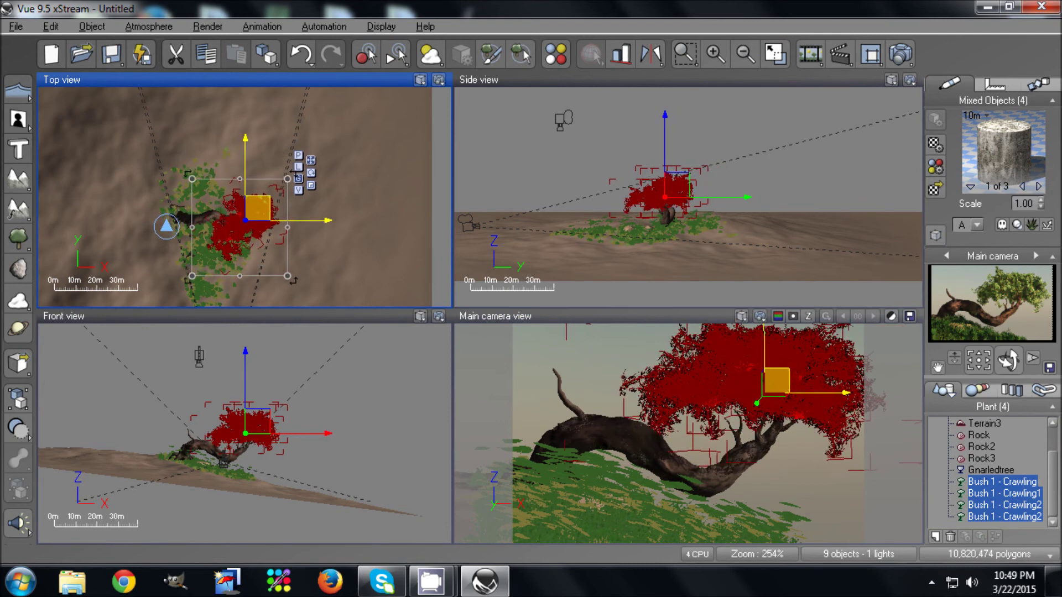
Fine-tune the four bushes' position so the canopy sits on the tree's branches, and render the main camera view
{"action": "left_click", "coordinate": [779, 402]}
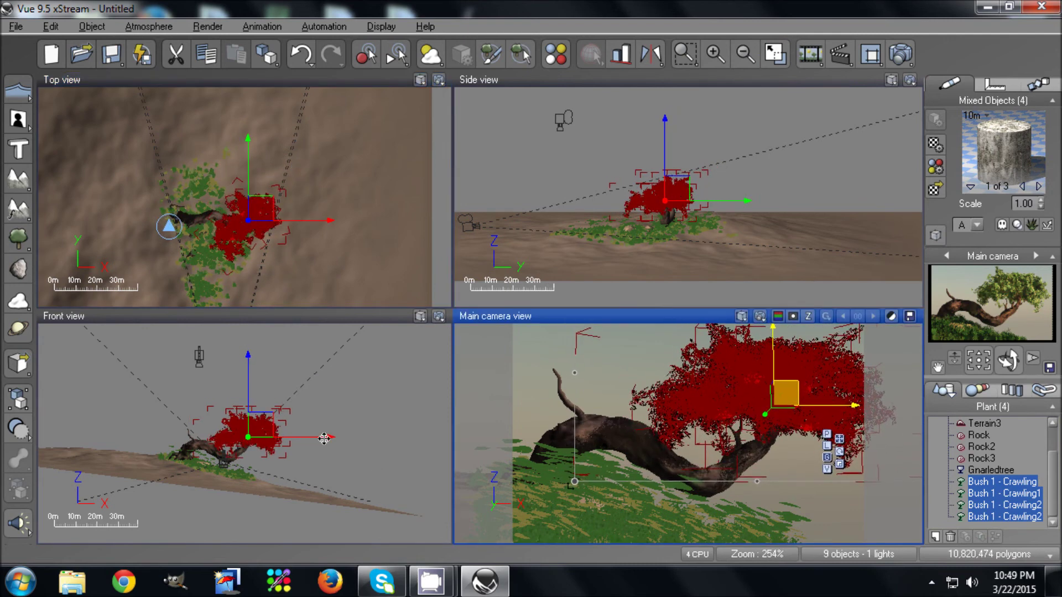
{"action": "left_click", "coordinate": [298, 446]}
{"action": "left_click_drag", "start_coordinate": [297, 462], "coordinate": [281, 458]}
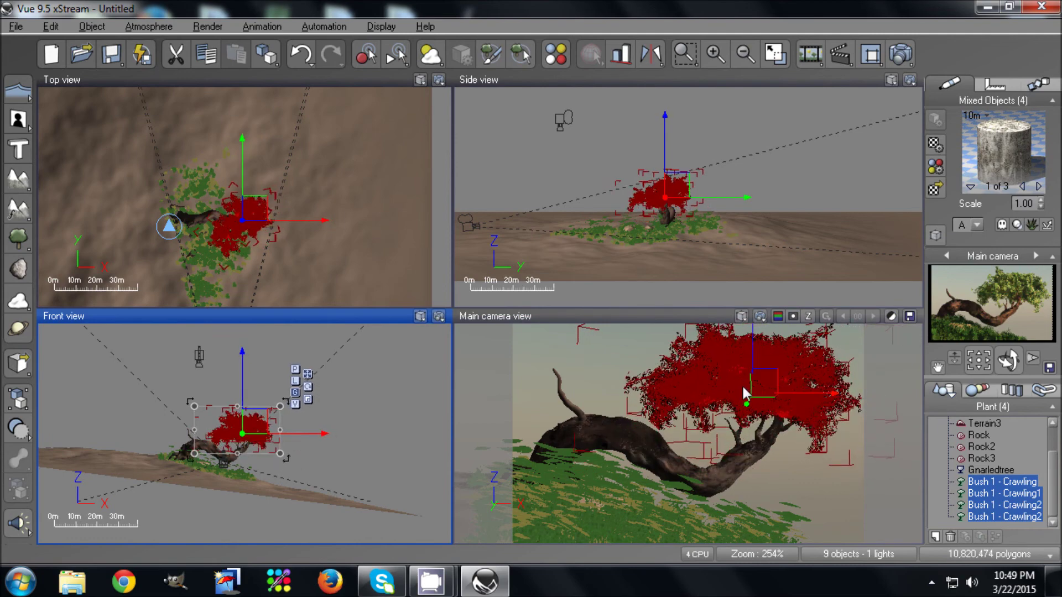
{"action": "left_click_drag", "start_coordinate": [756, 389], "coordinate": [767, 403]}
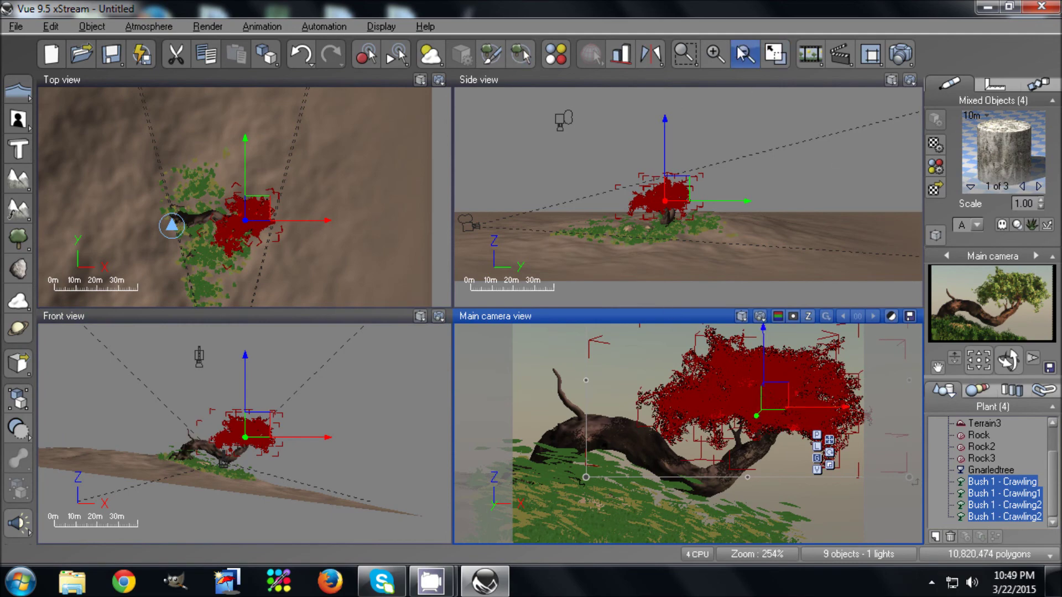
{"action": "left_click", "coordinate": [775, 54]}
{"action": "left_click", "coordinate": [900, 52]}
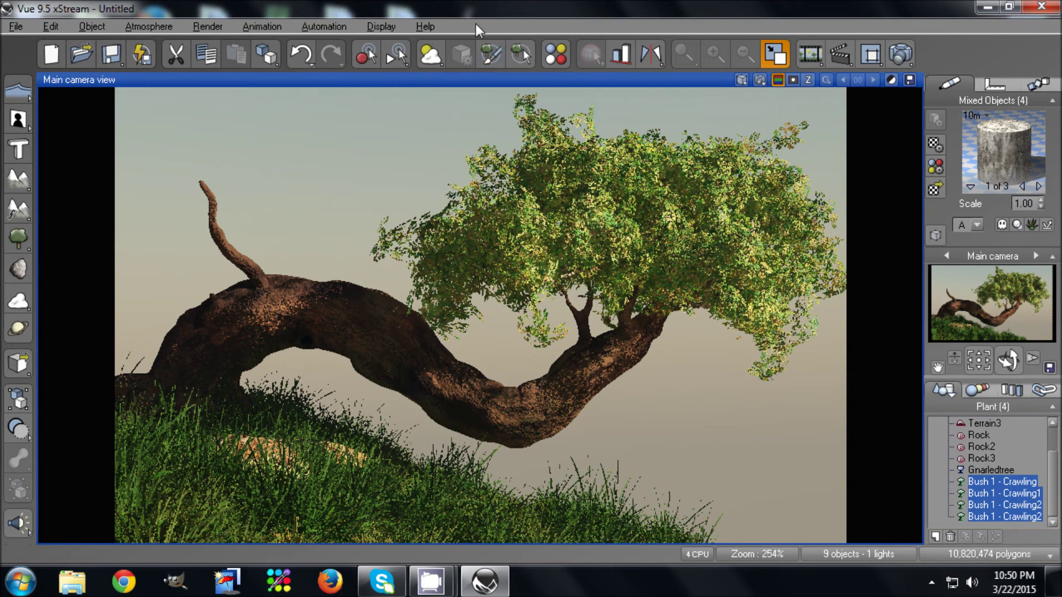
Adjust the light intensity in the atmosphere's global lighting adjustment and render the scene again
{"action": "left_click", "coordinate": [430, 56]}
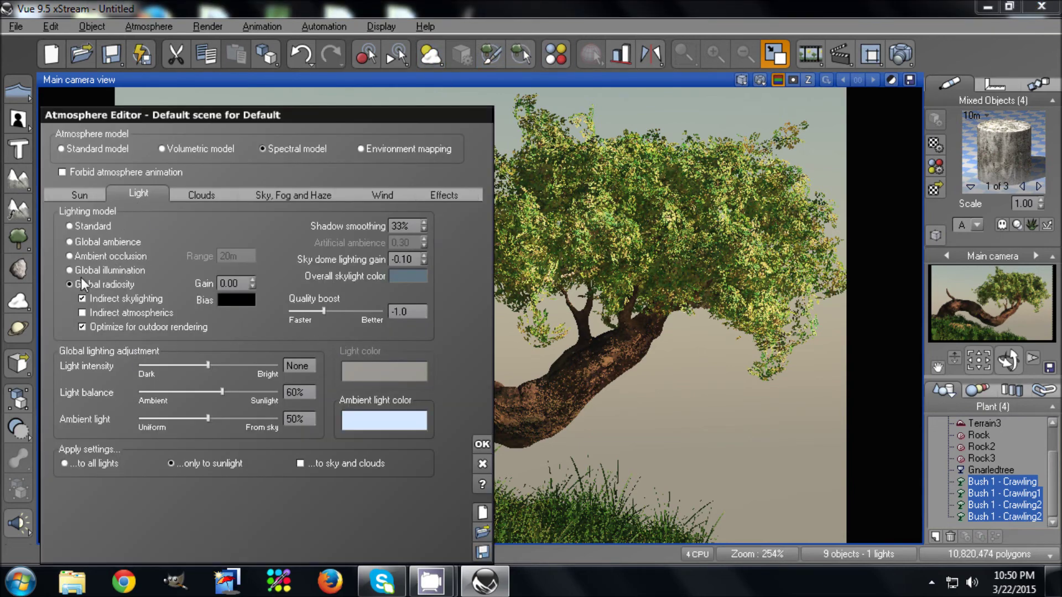
{"action": "left_click", "coordinate": [209, 366]}
{"action": "left_click_drag", "start_coordinate": [210, 366], "coordinate": [207, 392]}
{"action": "left_click", "coordinate": [482, 444]}
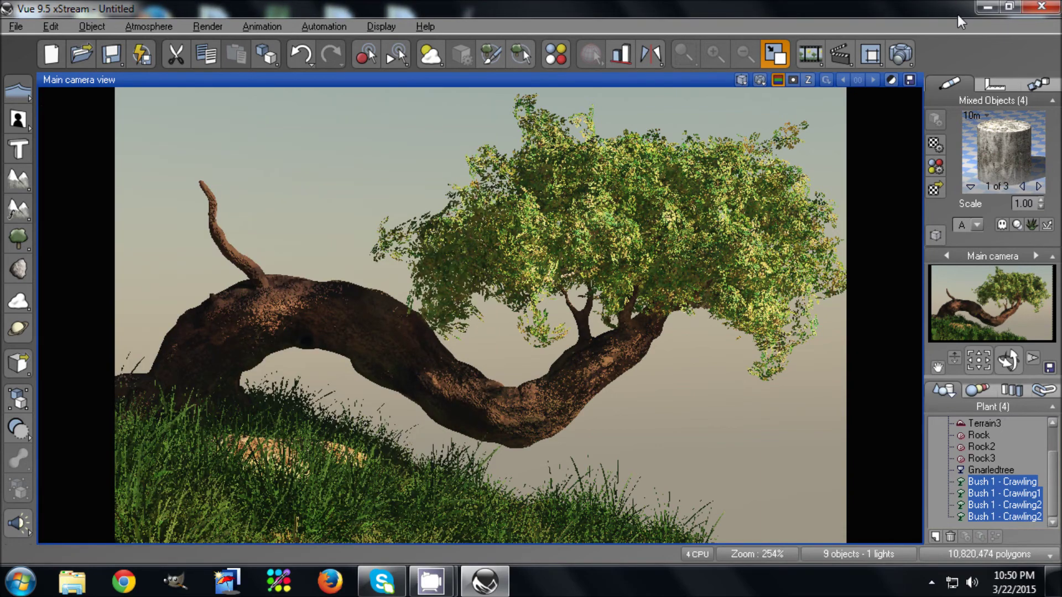
{"action": "left_click", "coordinate": [901, 55]}
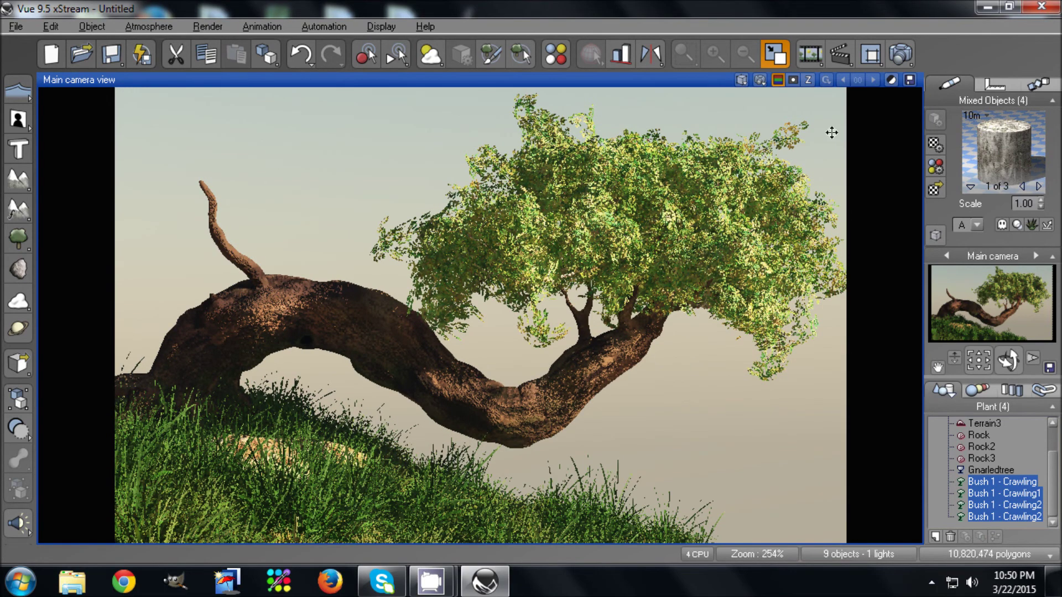
Set the render quality preset to Final, render the picture in the main view and accept the post render options
{"action": "left_click", "coordinate": [903, 55]}
{"action": "left_click", "coordinate": [258, 151]}
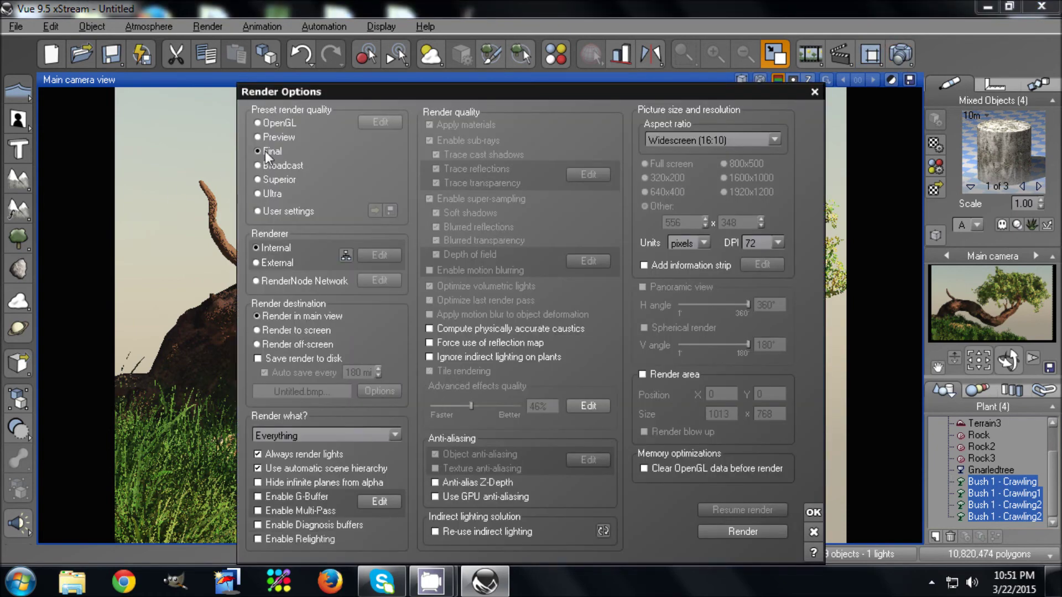
{"action": "left_click", "coordinate": [813, 513]}
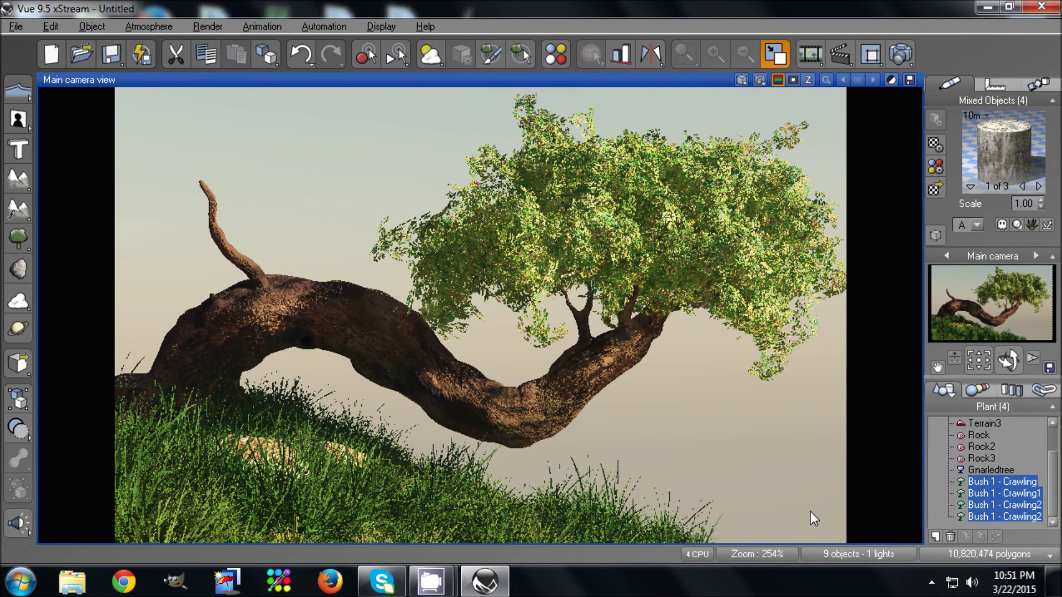
{"action": "left_click", "coordinate": [901, 57]}
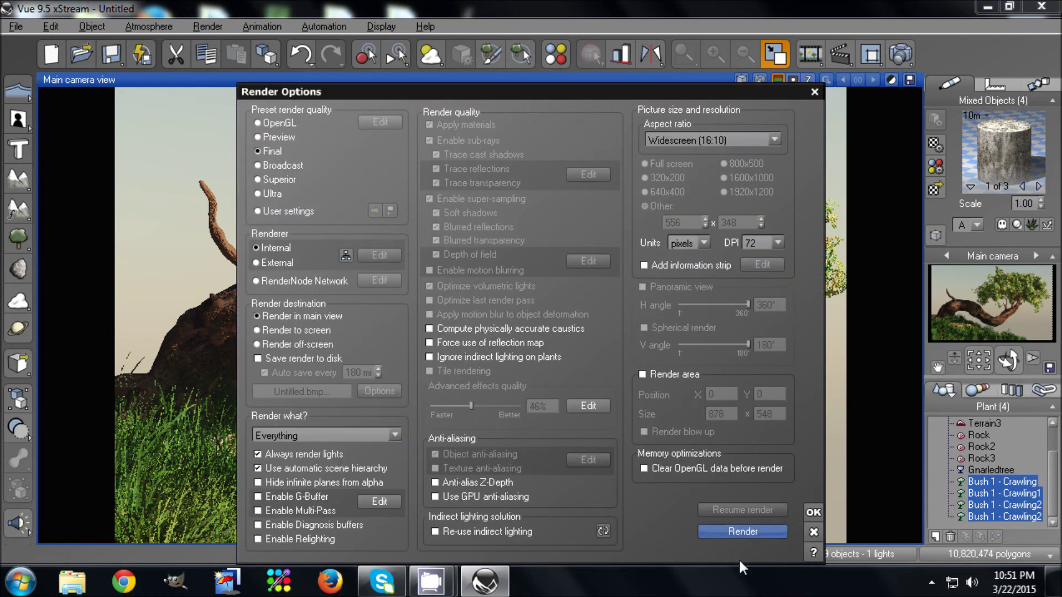
{"action": "left_click", "coordinate": [732, 533]}
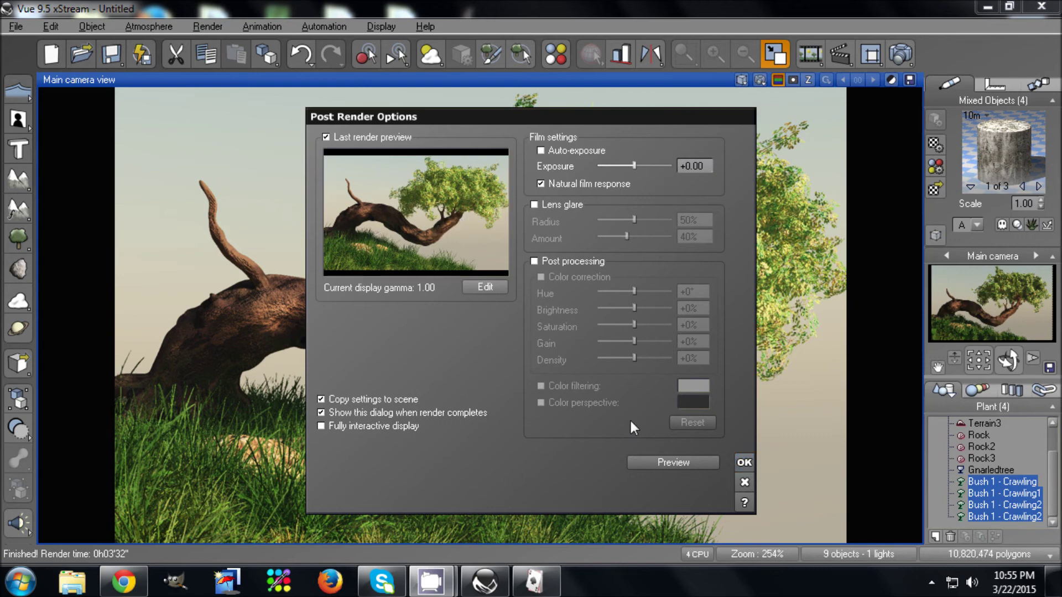
{"action": "left_click", "coordinate": [743, 465]}
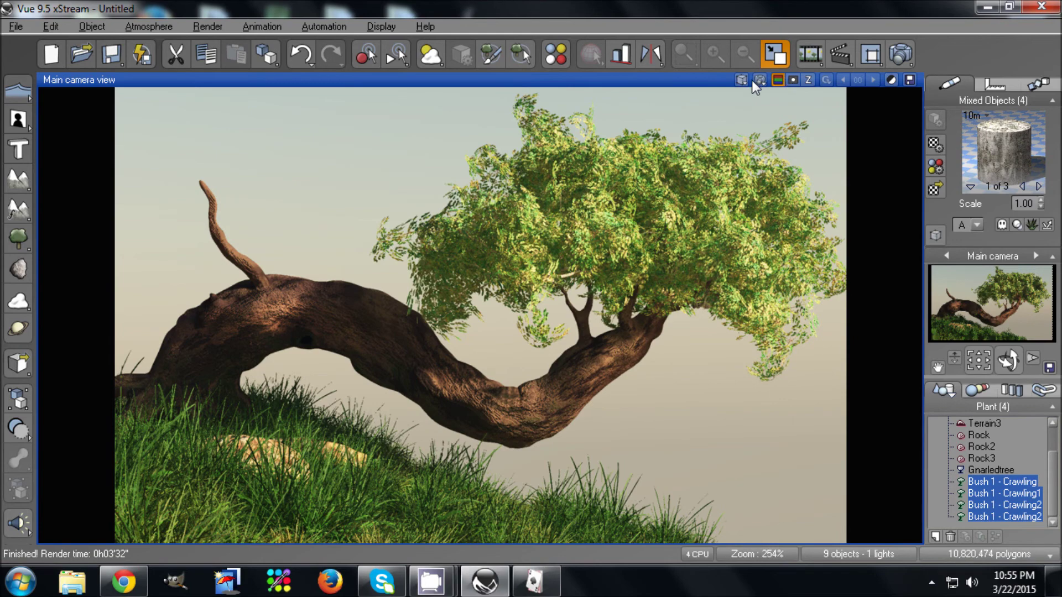
Save the rendered color picture to the Desktop as GnarledTreeRender
{"action": "left_click", "coordinate": [909, 81]}
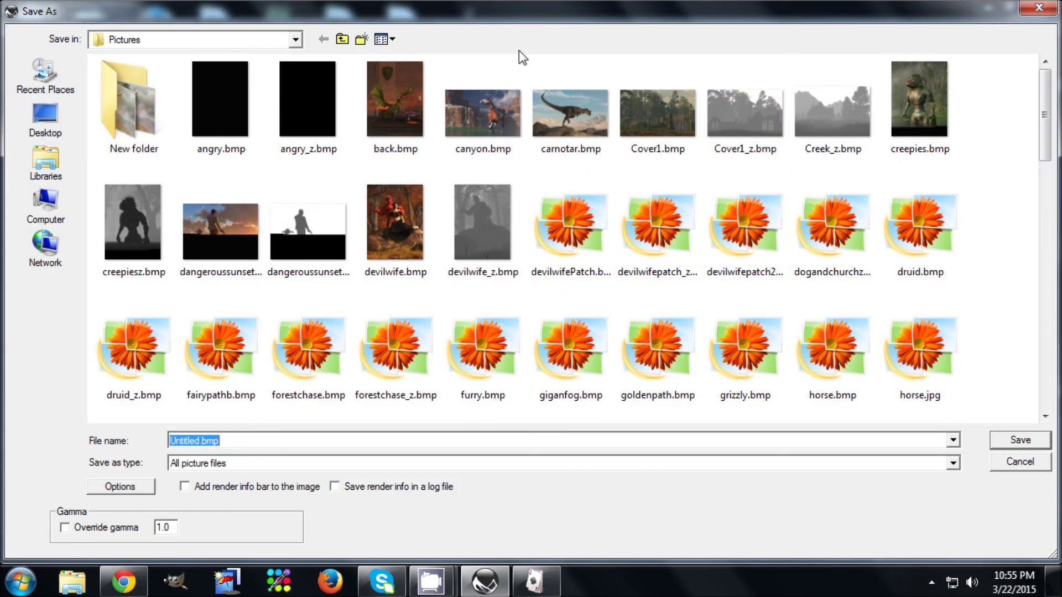
{"action": "left_click", "coordinate": [343, 39]}
{"action": "left_click", "coordinate": [343, 40]}
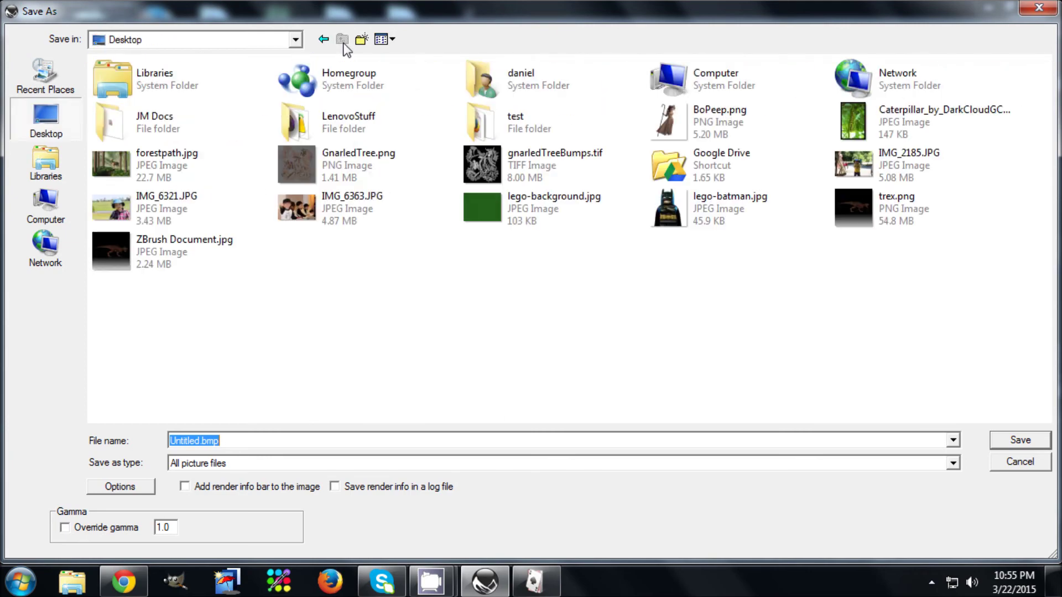
{"action": "left_click_drag", "start_coordinate": [247, 440], "coordinate": [48, 436]}
{"action": "type", "text": "Gra"}
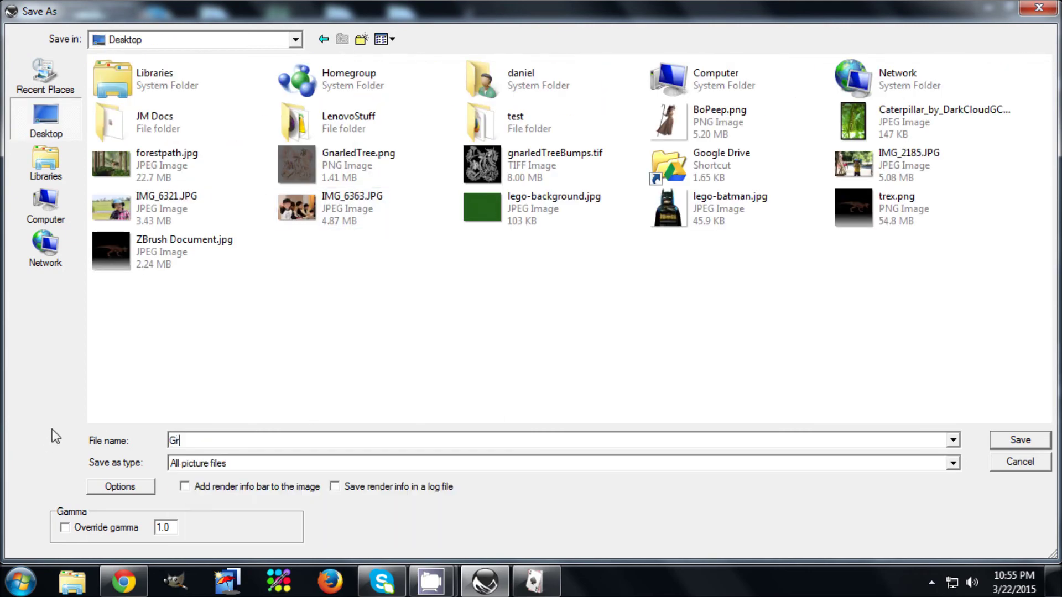
{"action": "key", "text": "BackSpace"}
{"action": "key", "text": "BackSpace"}
{"action": "type", "text": "narledT"}
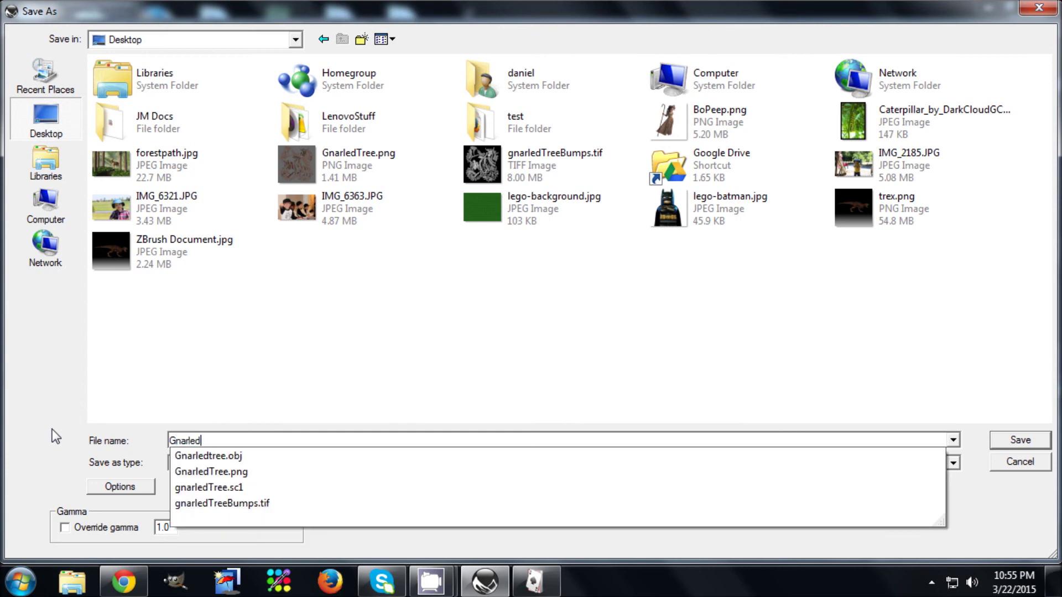
{"action": "type", "text": "ree"}
{"action": "type", "text": "Rende"}
{"action": "type", "text": "r"}
{"action": "key", "text": "Return"}
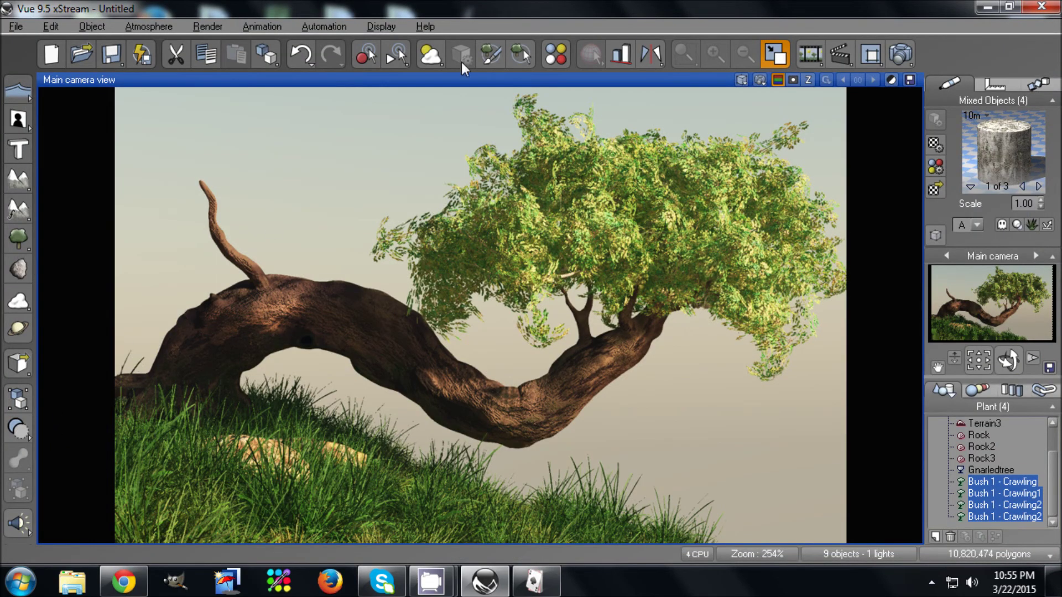
Display the render's alpha mask and save it to the Desktop as GnarledTree_a.bmp
{"action": "left_click", "coordinate": [793, 80]}
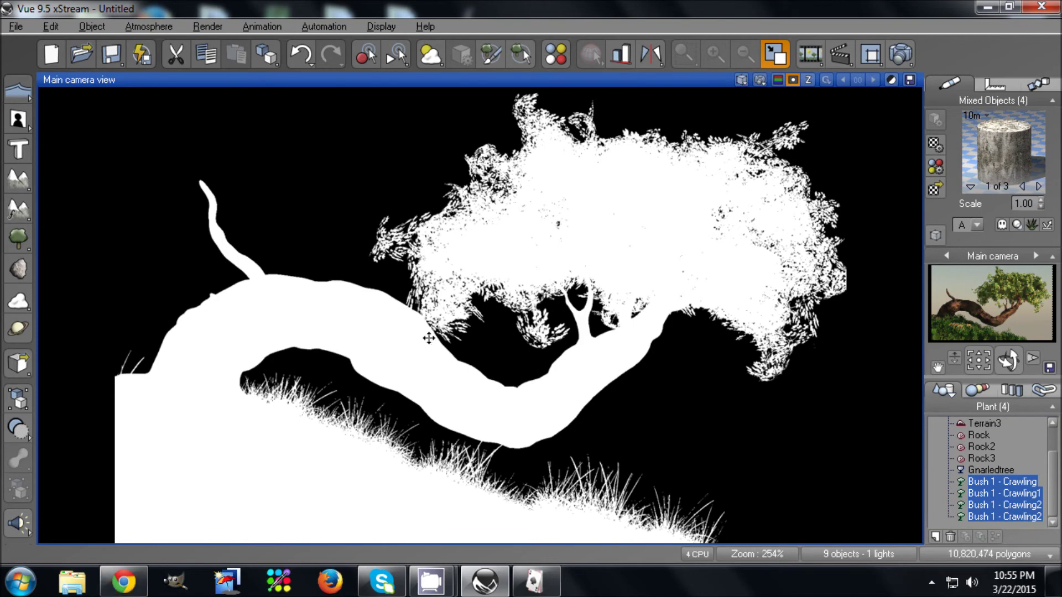
{"action": "left_click", "coordinate": [909, 81]}
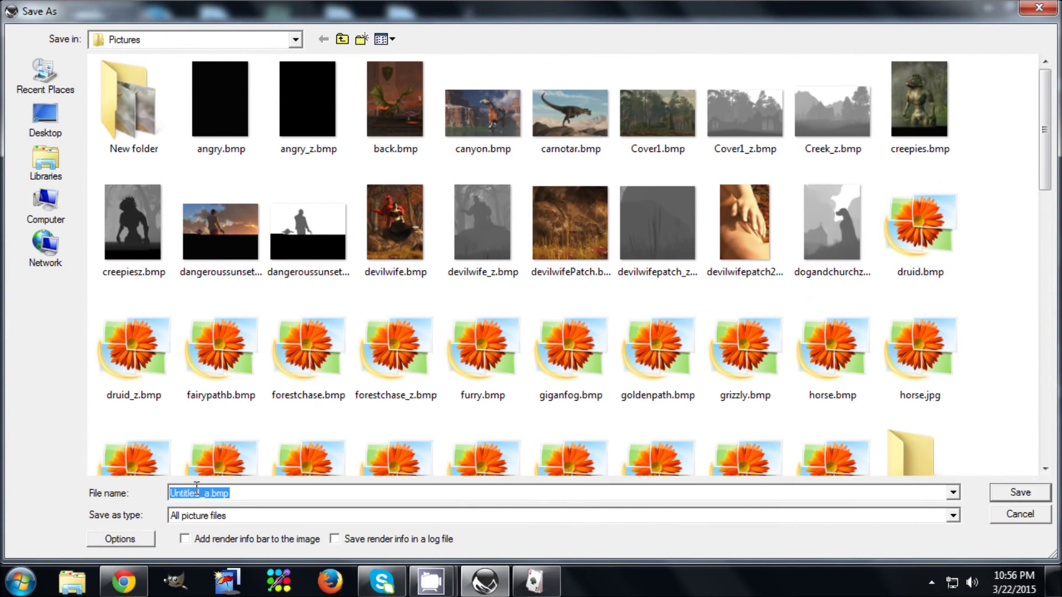
{"action": "left_click", "coordinate": [347, 41]}
{"action": "left_click", "coordinate": [347, 41]}
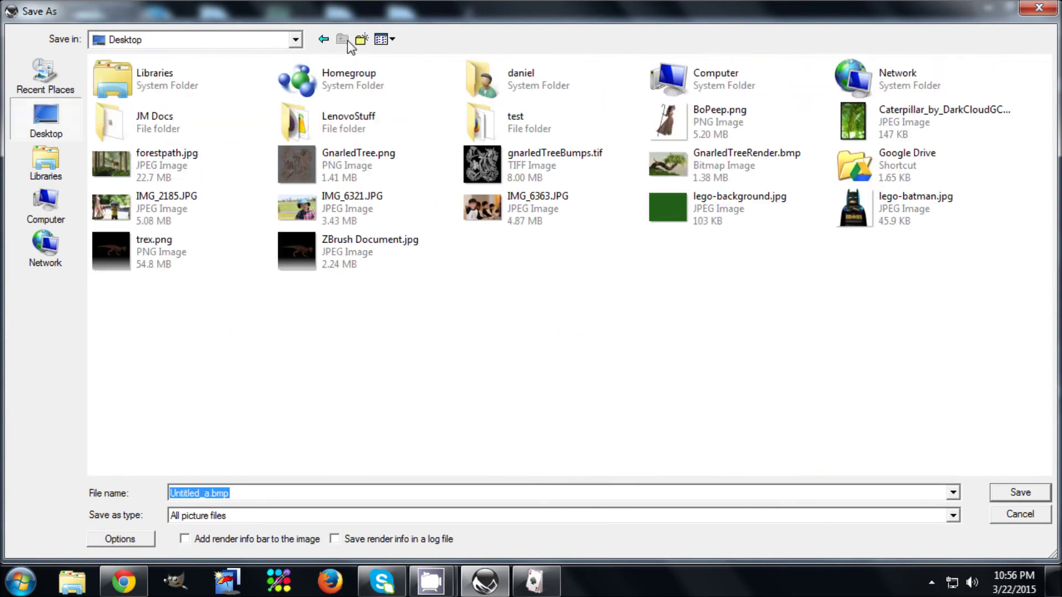
{"action": "left_click", "coordinate": [201, 491]}
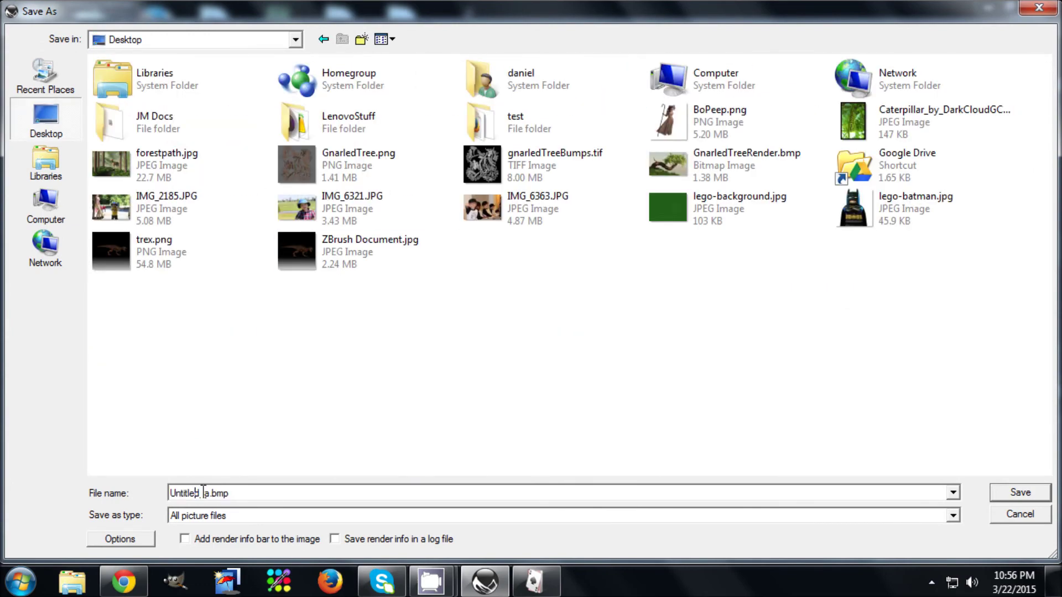
{"action": "left_click_drag", "start_coordinate": [198, 491], "coordinate": [121, 492]}
{"action": "type", "text": "GnarledTree"}
{"action": "key", "text": "Return"}
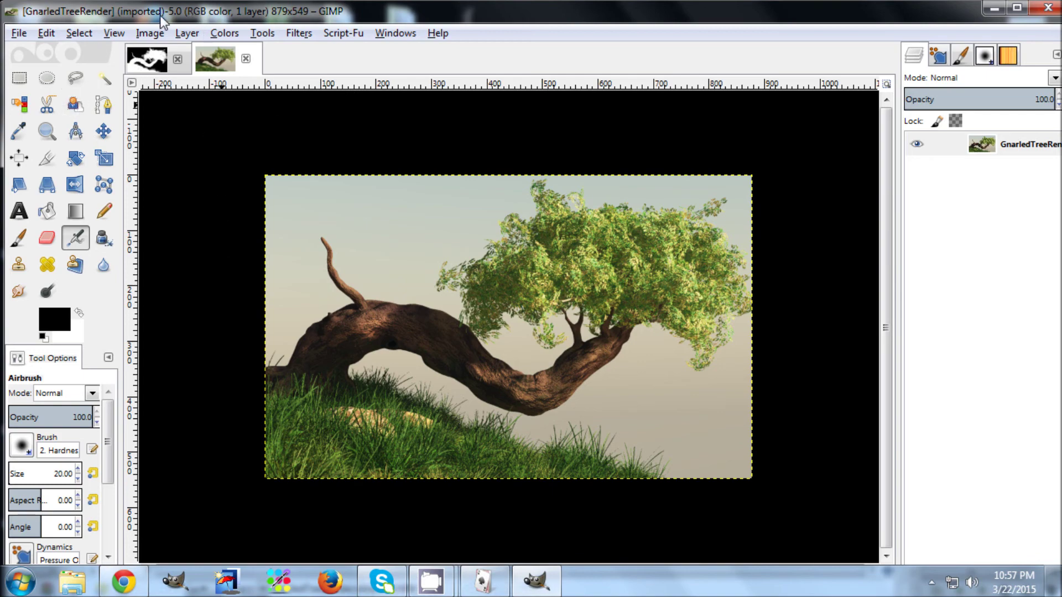
In GIMP, copy the whole GnarledTree_a mask image and paste it into the GnarledTreeRender image as a new layer
{"action": "left_click", "coordinate": [145, 62]}
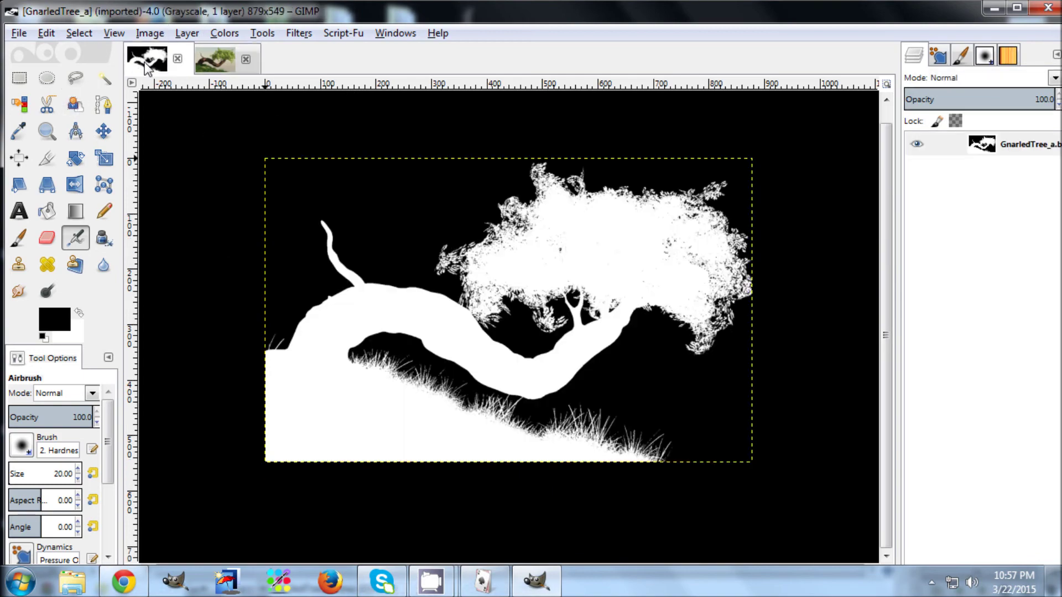
{"action": "left_click", "coordinate": [219, 60]}
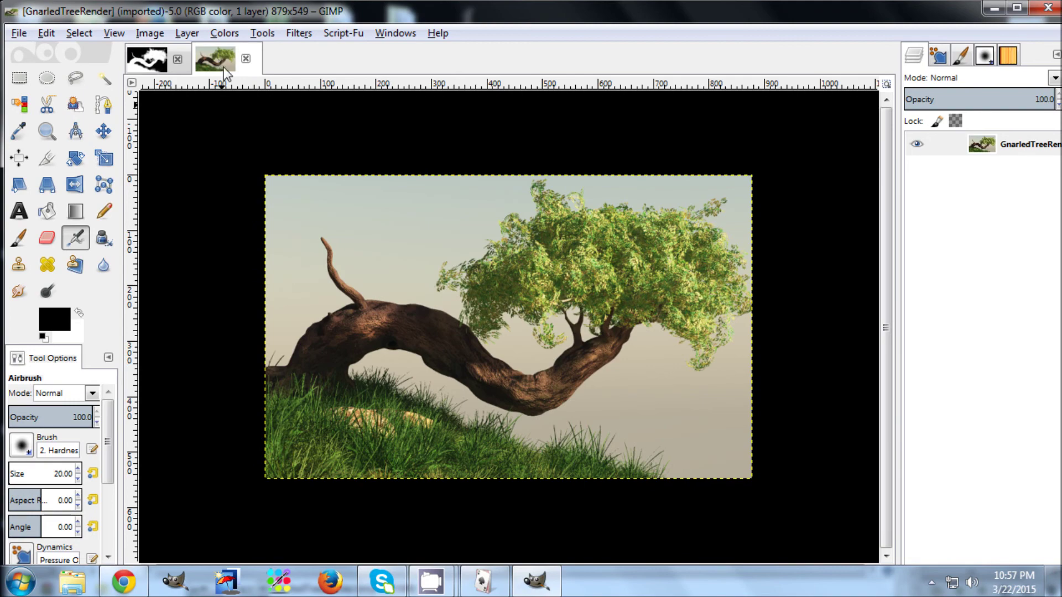
{"action": "left_click", "coordinate": [139, 66]}
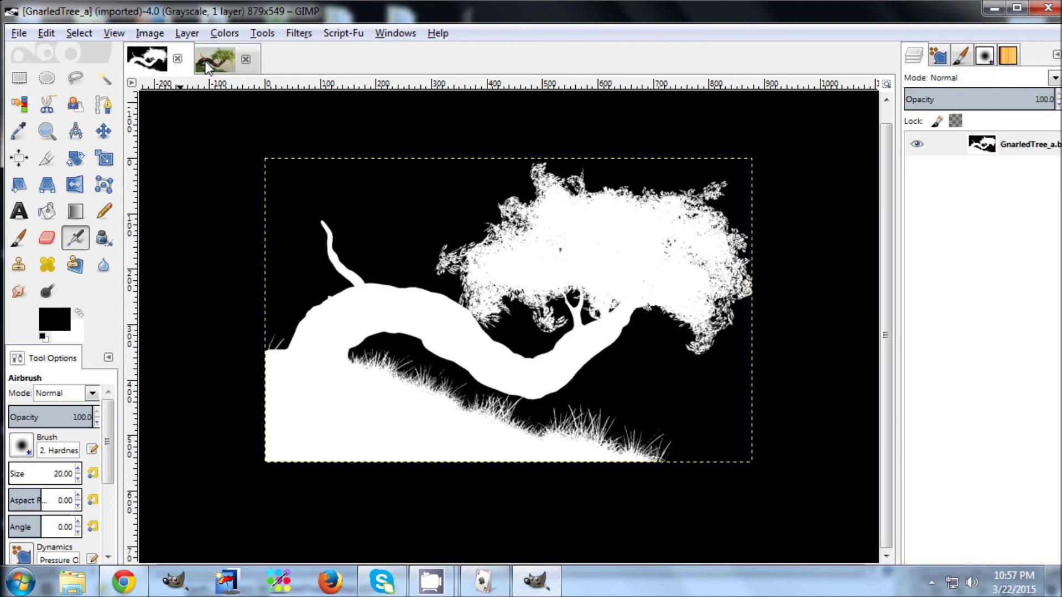
{"action": "left_click", "coordinate": [70, 34]}
{"action": "left_click", "coordinate": [97, 59]}
{"action": "key", "text": "ctrl+c"}
{"action": "left_click", "coordinate": [214, 58]}
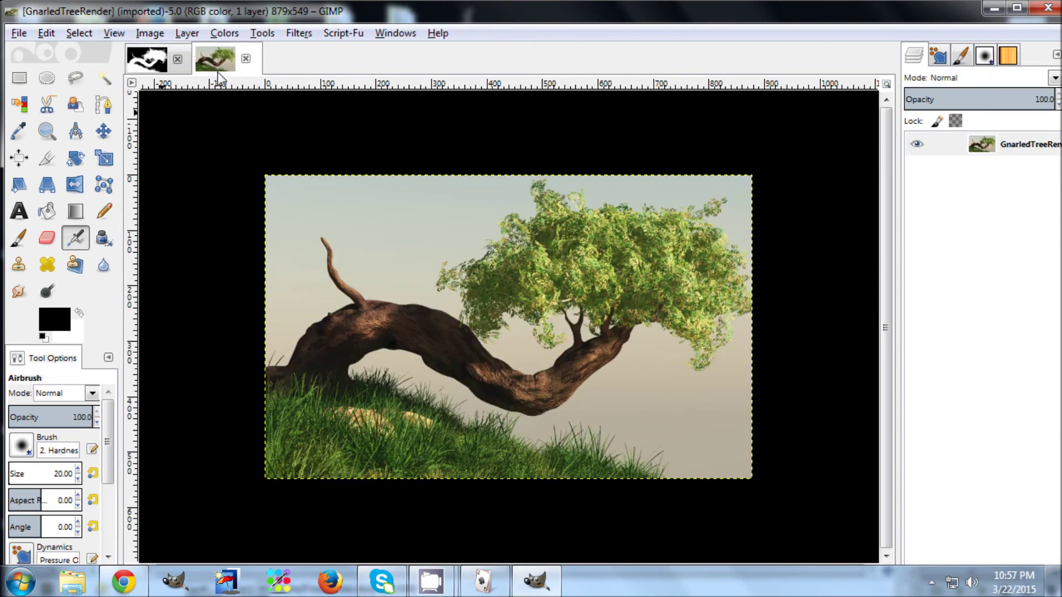
{"action": "key", "text": "ctrl+v"}
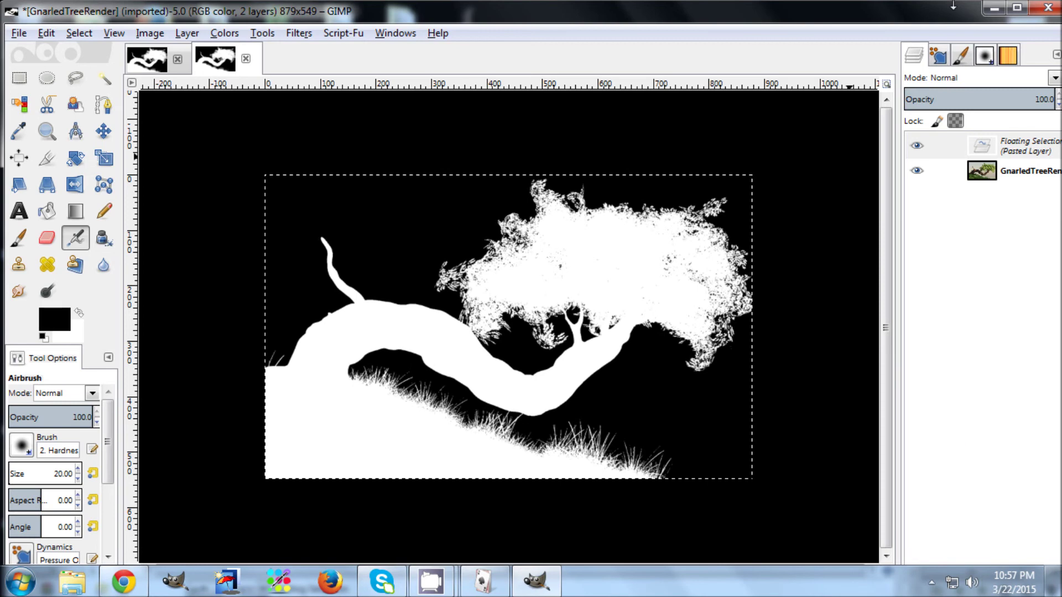
{"action": "key", "text": "super+Up"}
{"action": "left_click", "coordinate": [912, 557]}
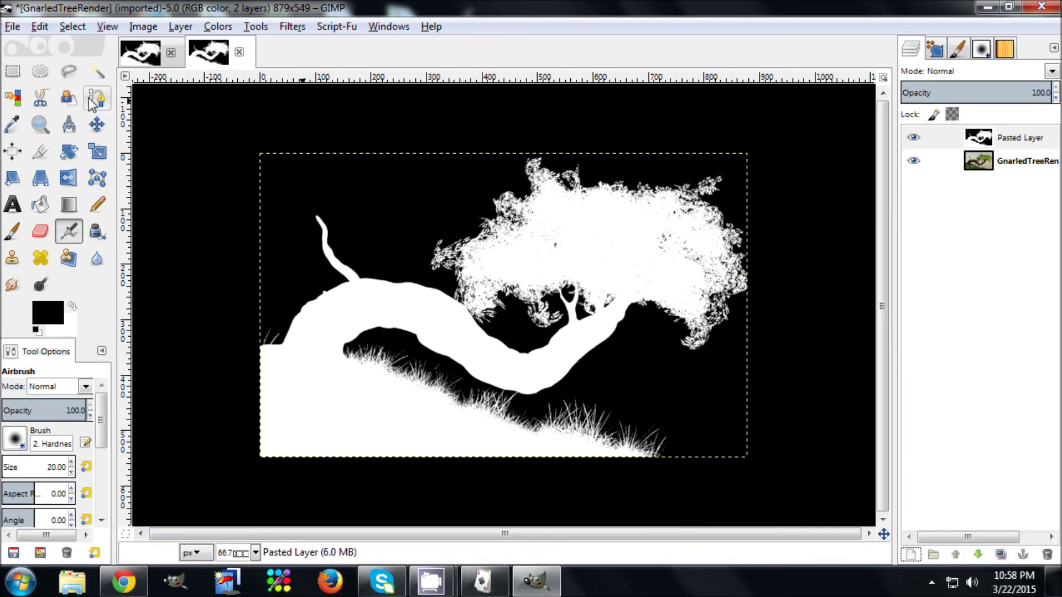
Select the mask's white area by color and delete the pasted mask layer, keeping the selection over the render
{"action": "left_click", "coordinate": [13, 98]}
{"action": "left_click", "coordinate": [658, 269]}
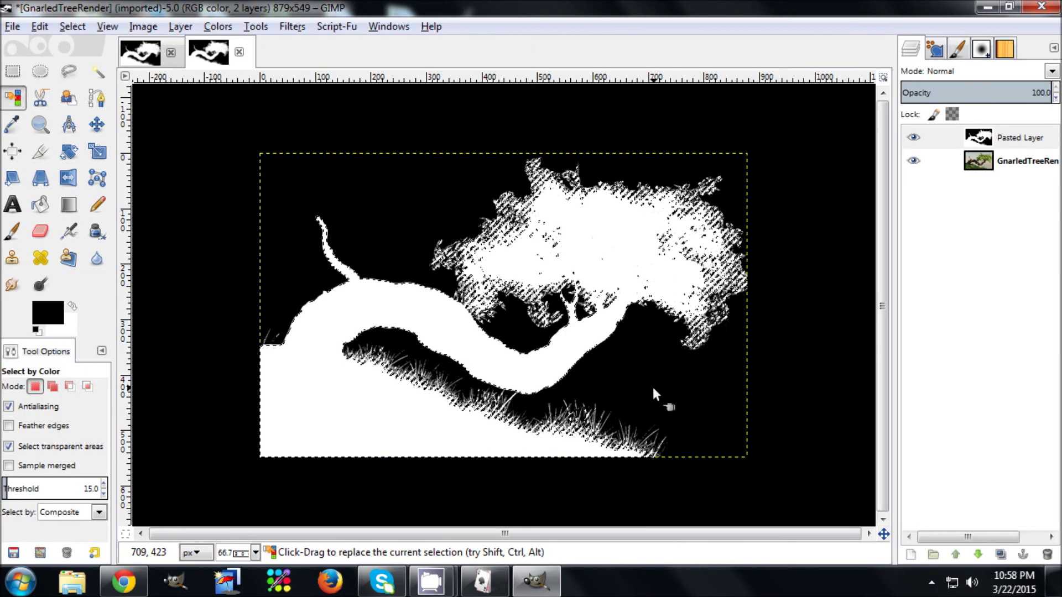
{"action": "left_click", "coordinate": [1047, 554]}
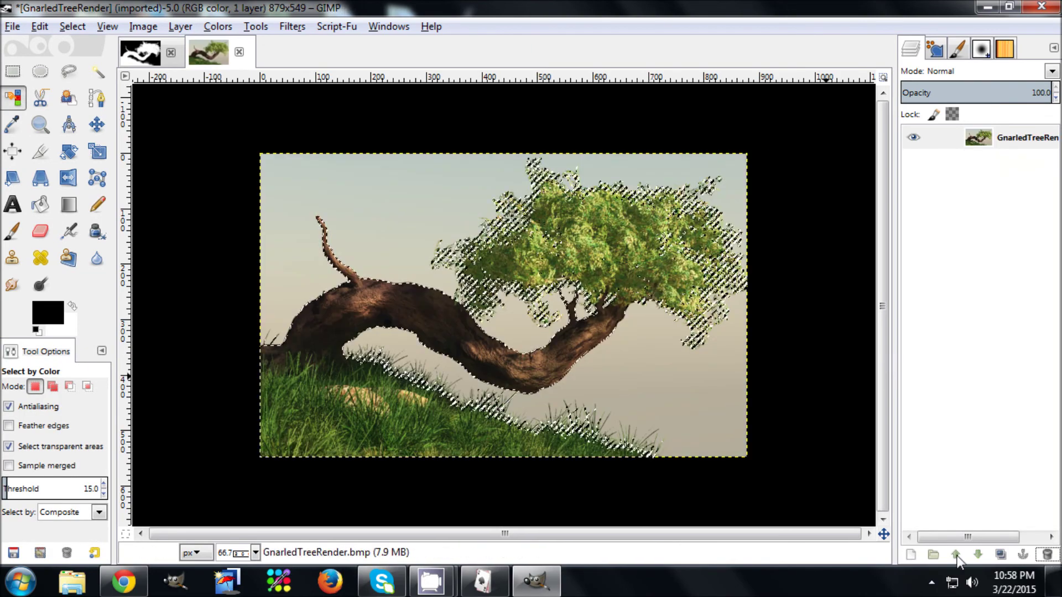
Copy the selected tree and ground onto a new layer and delete the original GnarledTreeRender layer
{"action": "key", "text": "ctrl+c"}
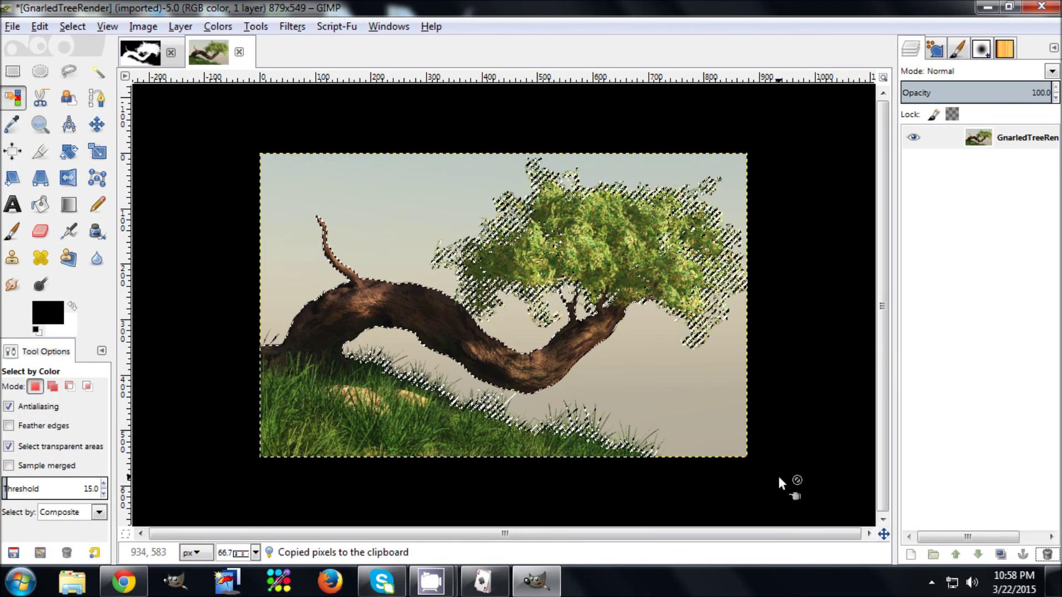
{"action": "key", "text": "ctrl+v"}
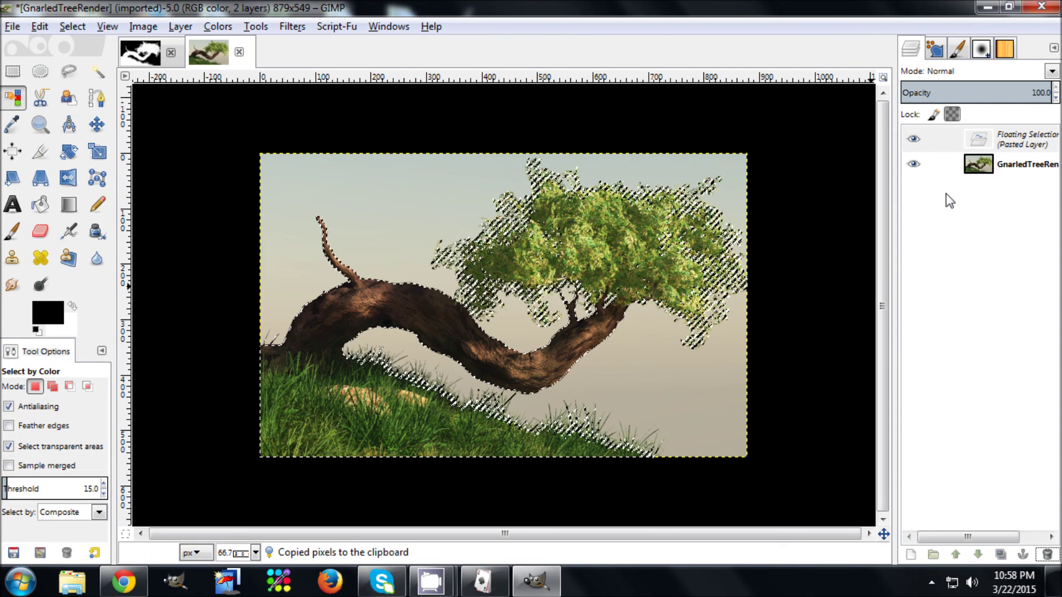
{"action": "left_click", "coordinate": [912, 555]}
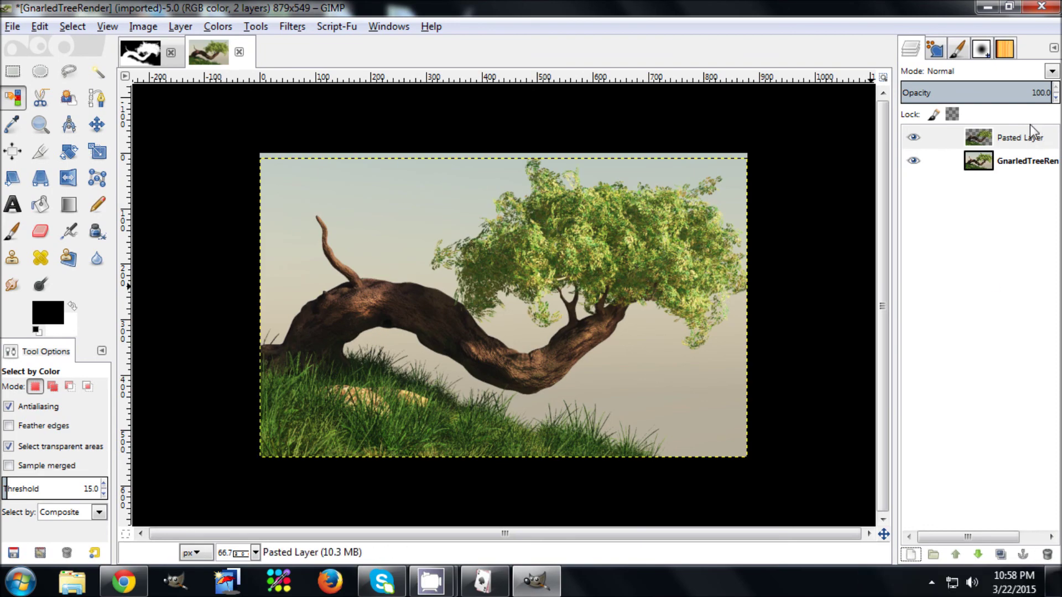
{"action": "left_click", "coordinate": [1013, 162]}
{"action": "left_click", "coordinate": [1047, 555]}
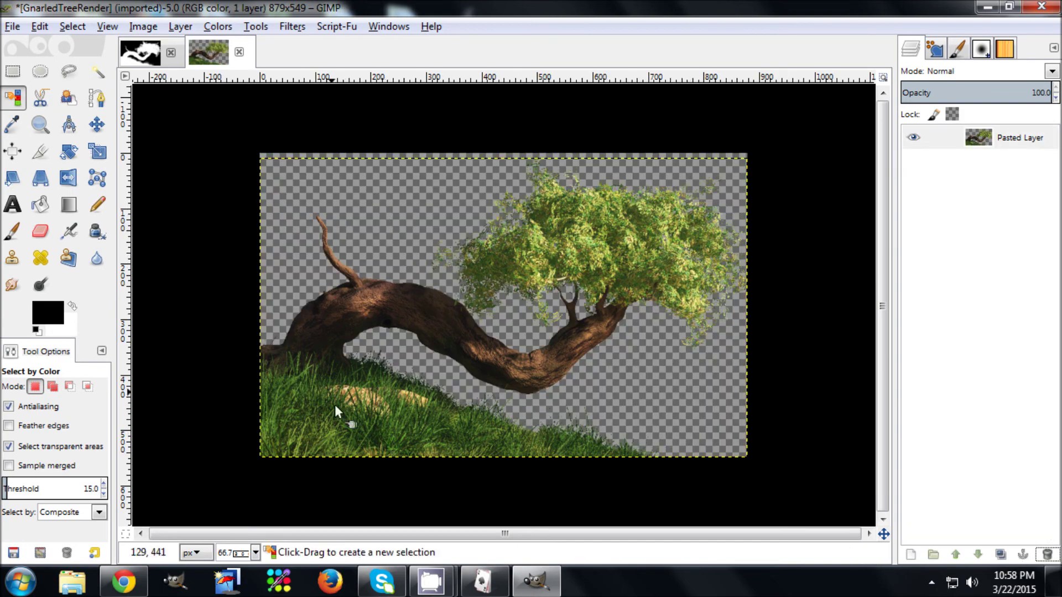
Export the cut-out image to the Desktop as GnarledTreeDesign.png with the preset PNG options, and close GIMP
{"action": "left_click", "coordinate": [12, 26]}
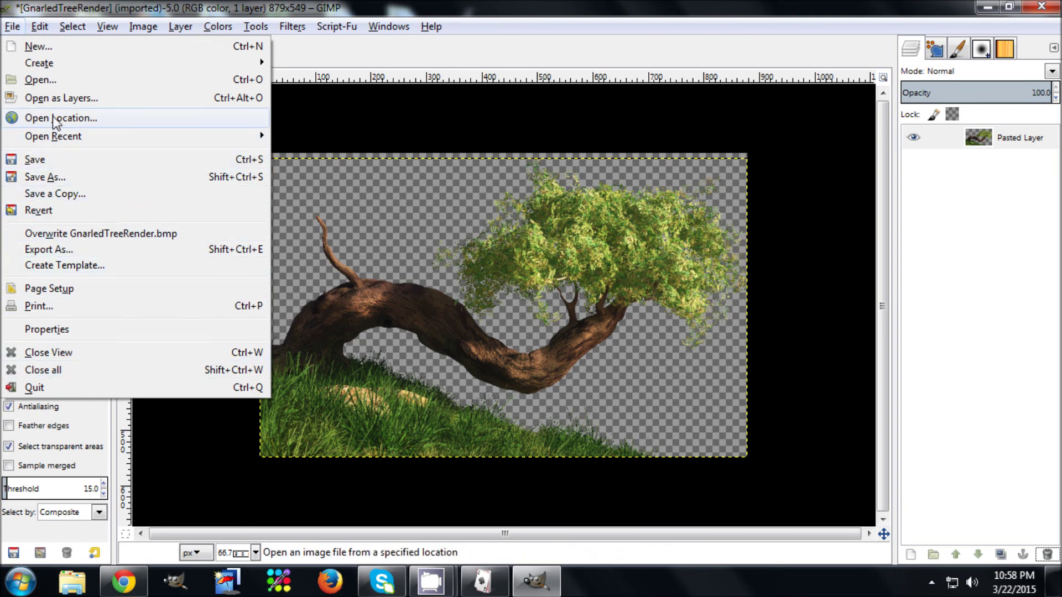
{"action": "left_click", "coordinate": [47, 251]}
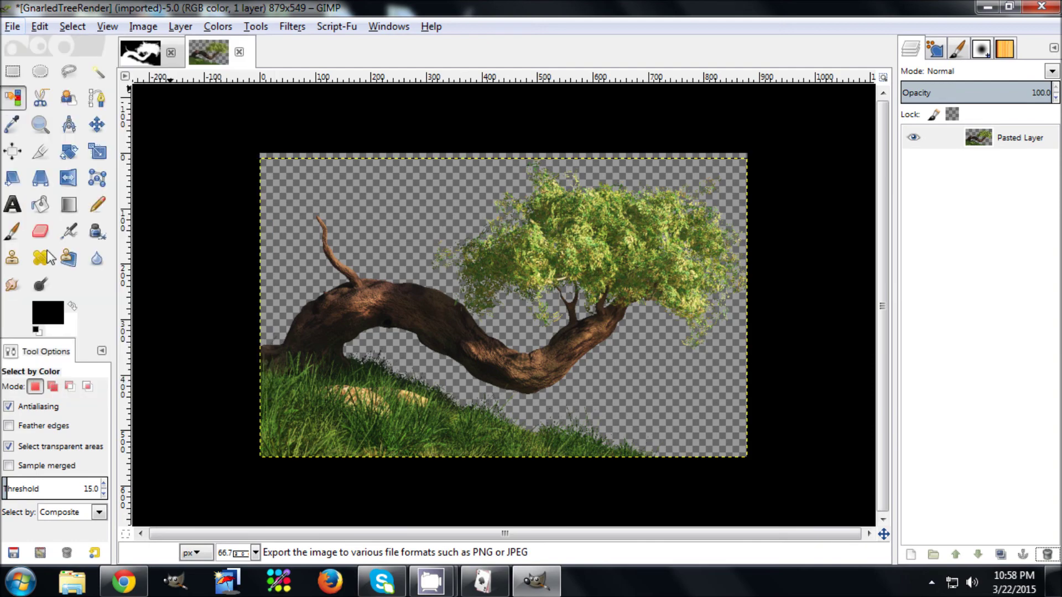
{"action": "double_click", "coordinate": [185, 55]}
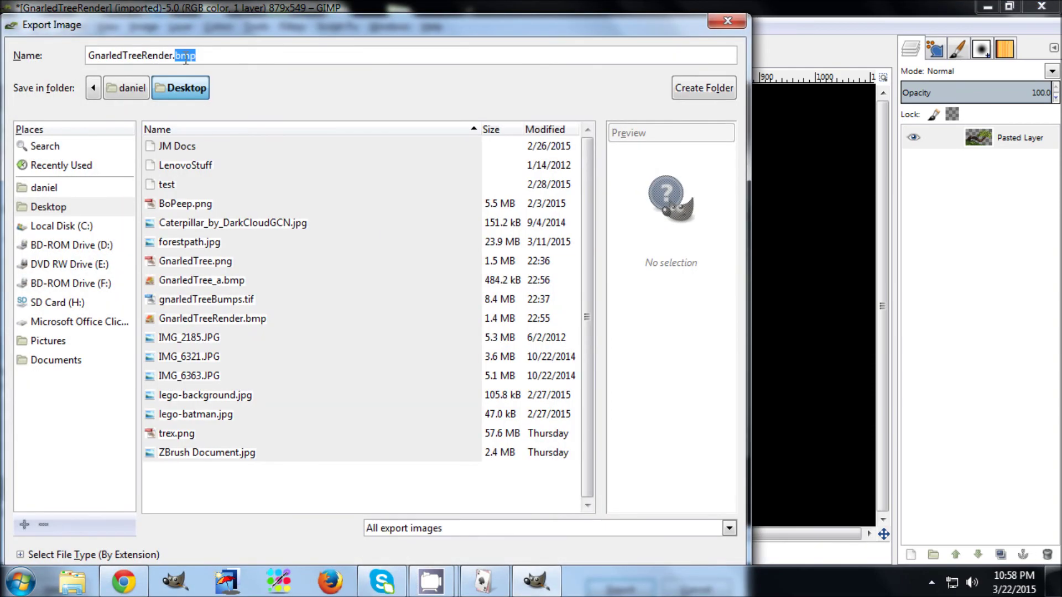
{"action": "type", "text": "png"}
{"action": "key", "text": "BackSpace"}
{"action": "key", "text": "BackSpace"}
{"action": "key", "text": "BackSpace"}
{"action": "key", "text": "BackSpace"}
{"action": "key", "text": "BackSpace"}
{"action": "key", "text": "BackSpace"}
{"action": "type", "text": "Design"}
{"action": "key", "text": "Return"}
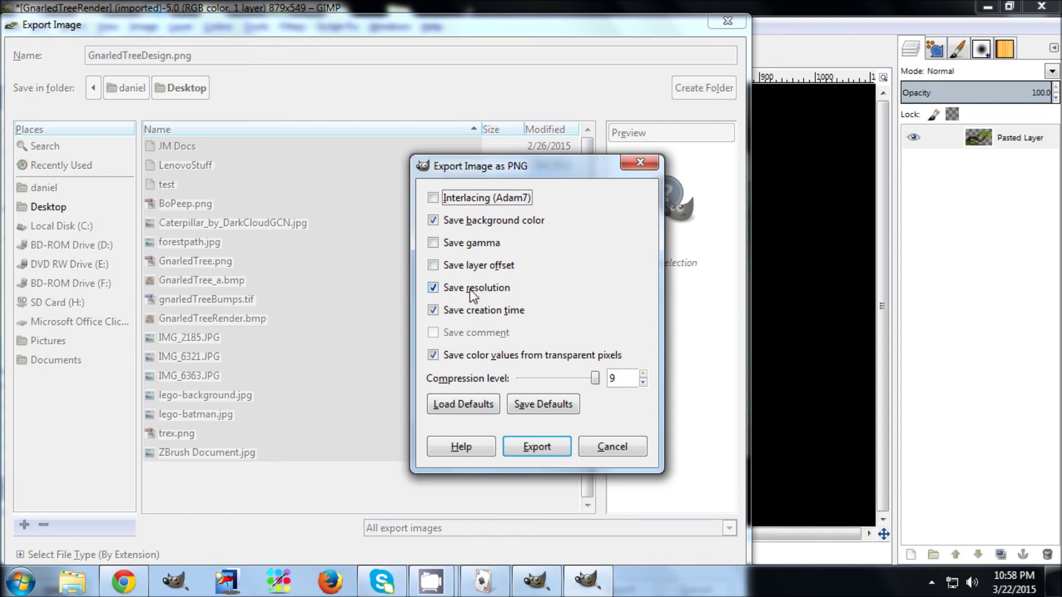
{"action": "left_click", "coordinate": [548, 452]}
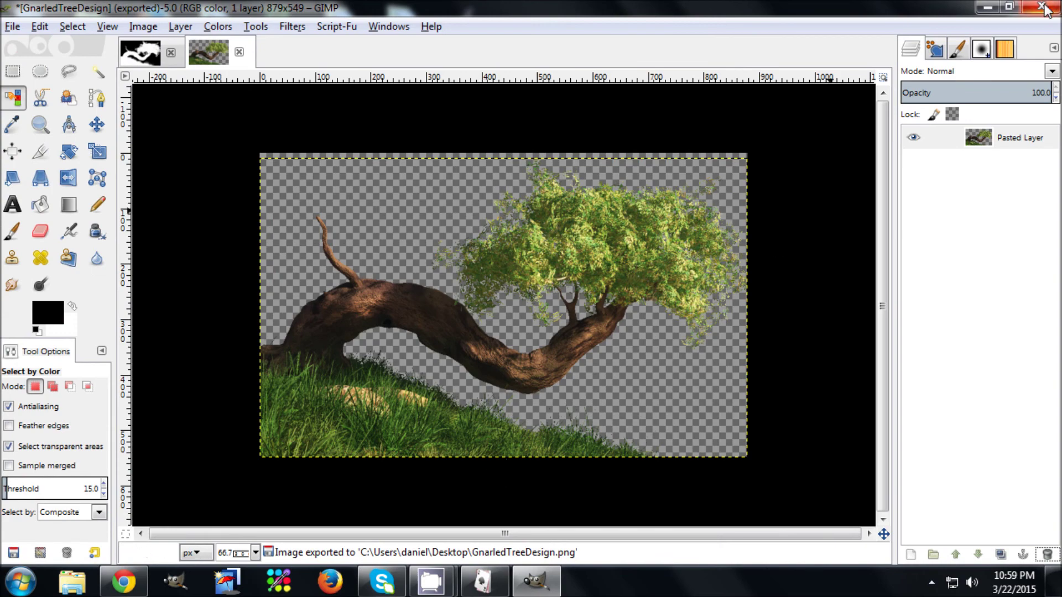
{"action": "left_click", "coordinate": [1043, 7]}
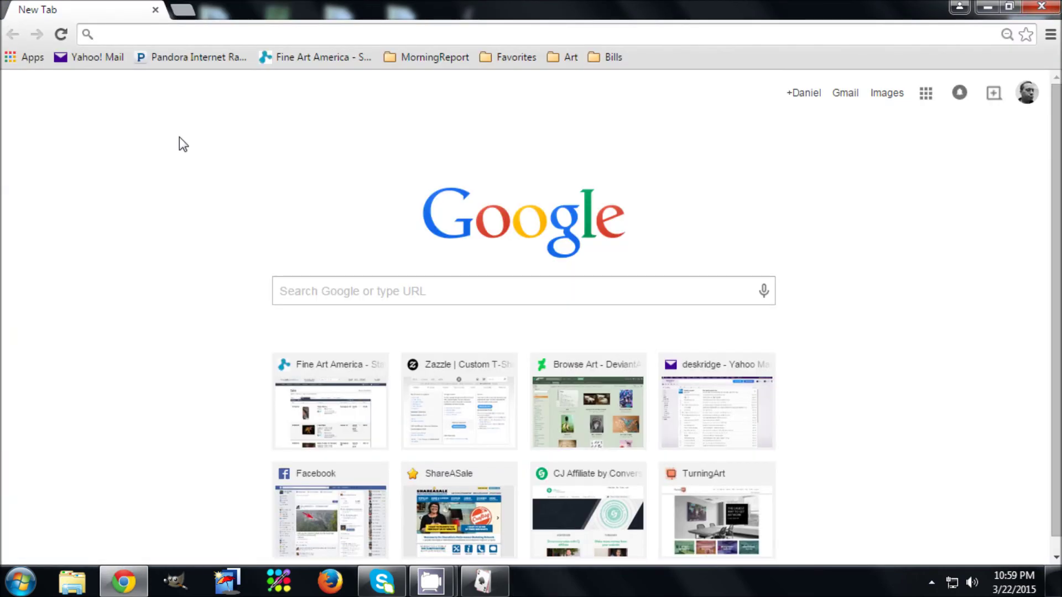
Open zazzle.com in the Chrome browser and sign in with the prefilled account details
{"action": "left_click", "coordinate": [125, 34]}
{"action": "type", "text": "zazzle.com"}
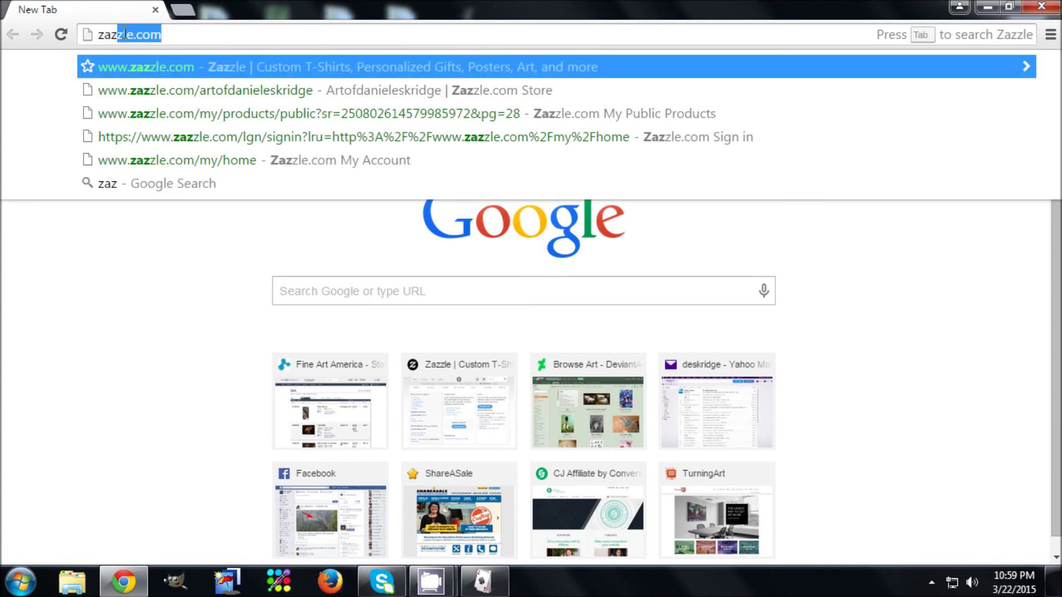
{"action": "key", "text": "Return"}
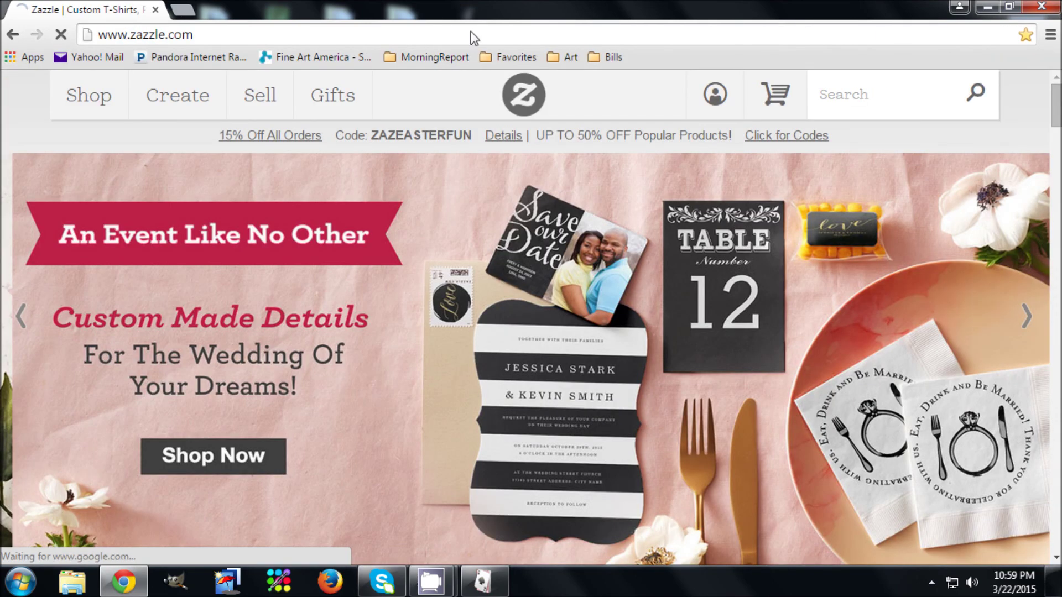
{"action": "left_click", "coordinate": [715, 94]}
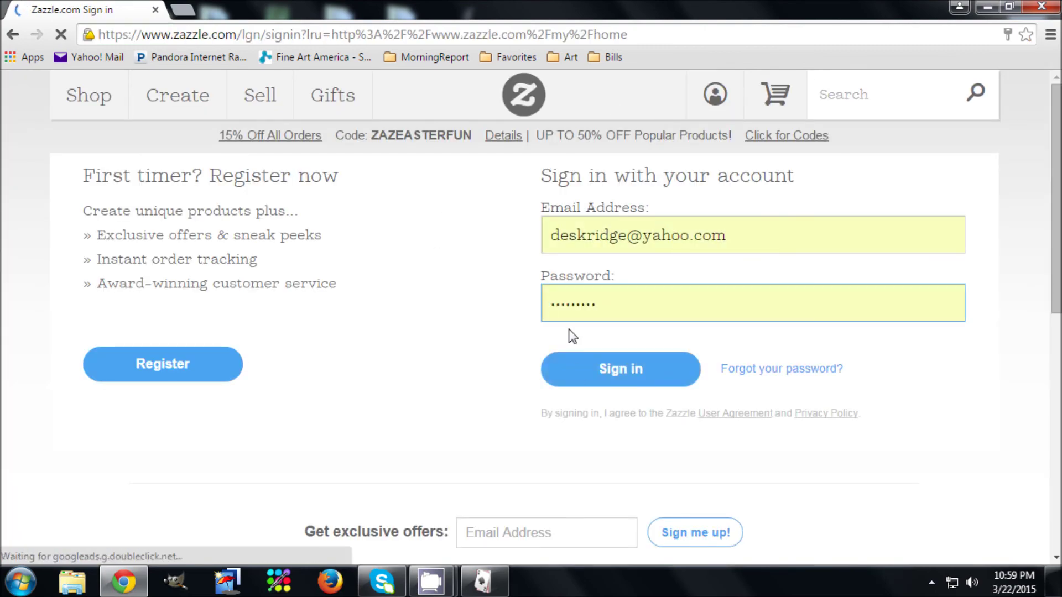
{"action": "left_click", "coordinate": [588, 374]}
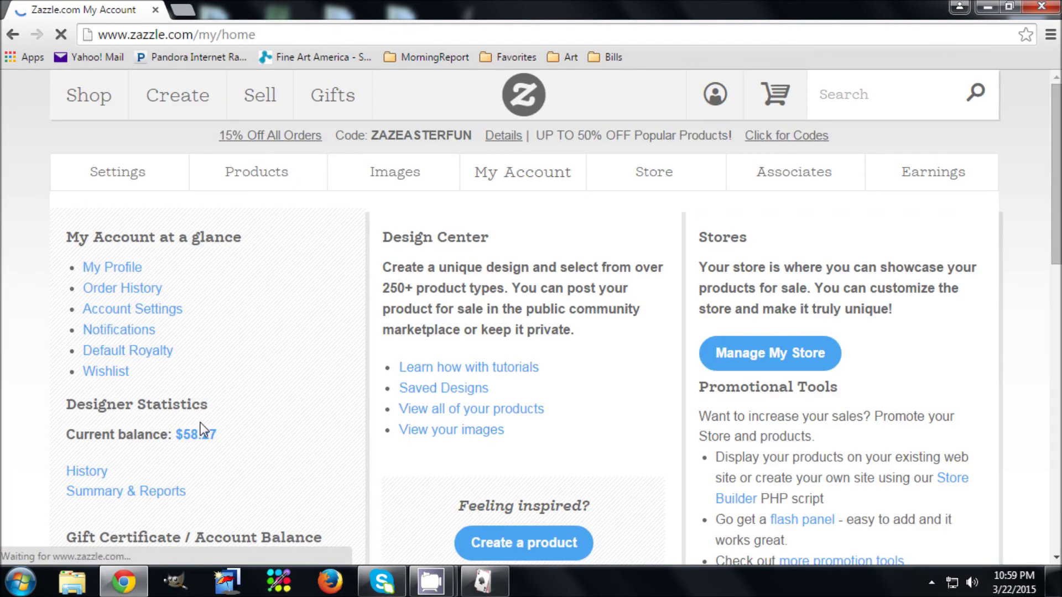
Upload GnarledTreeDesign.png from the Desktop to the account's image collection
{"action": "left_click", "coordinate": [409, 173]}
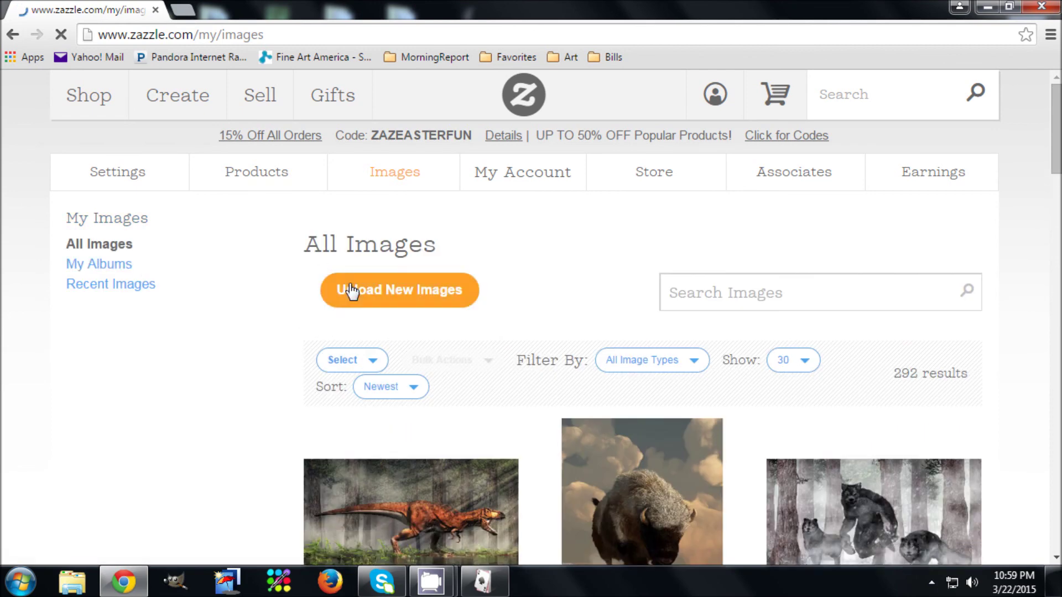
{"action": "left_click", "coordinate": [373, 304]}
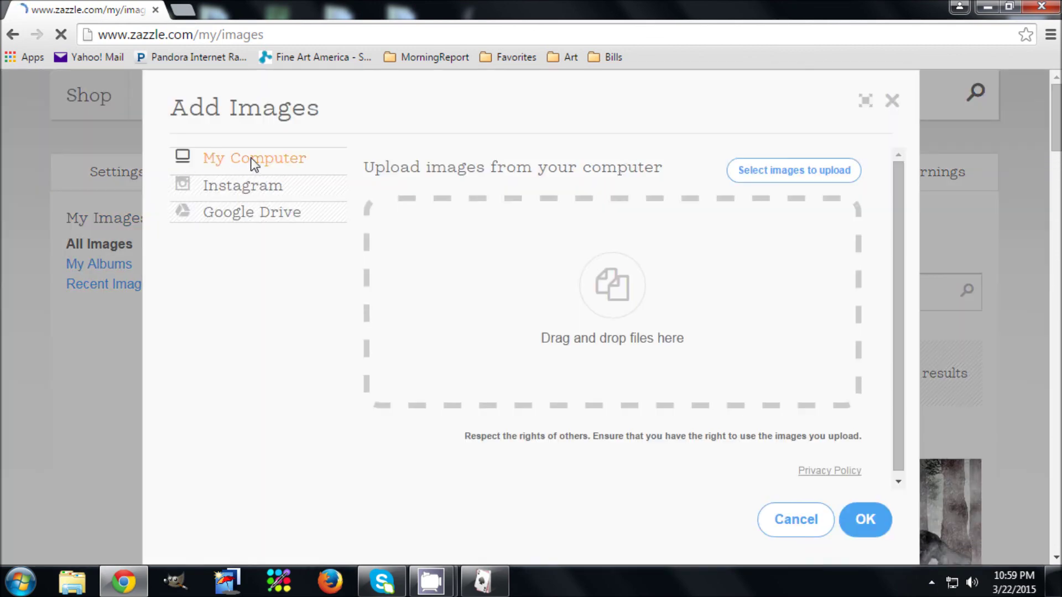
{"action": "left_click", "coordinate": [774, 169]}
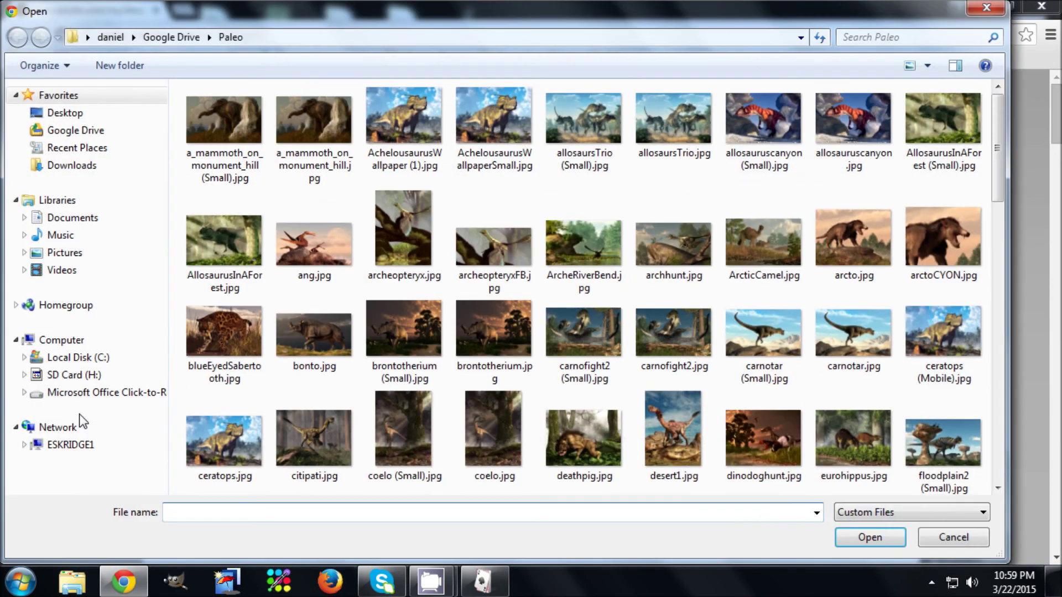
{"action": "left_click", "coordinate": [72, 113]}
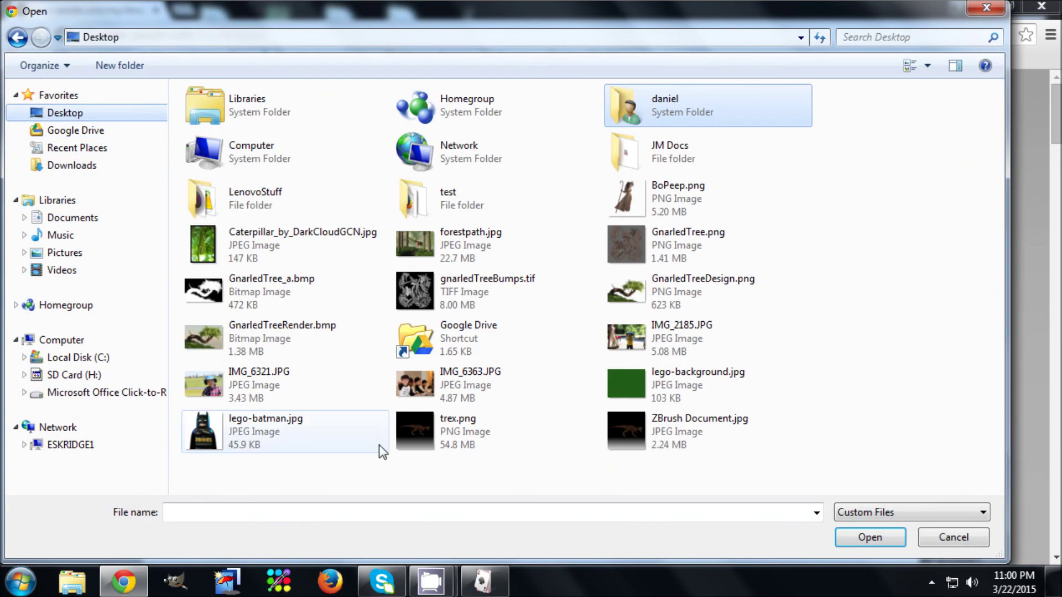
{"action": "double_click", "coordinate": [667, 288]}
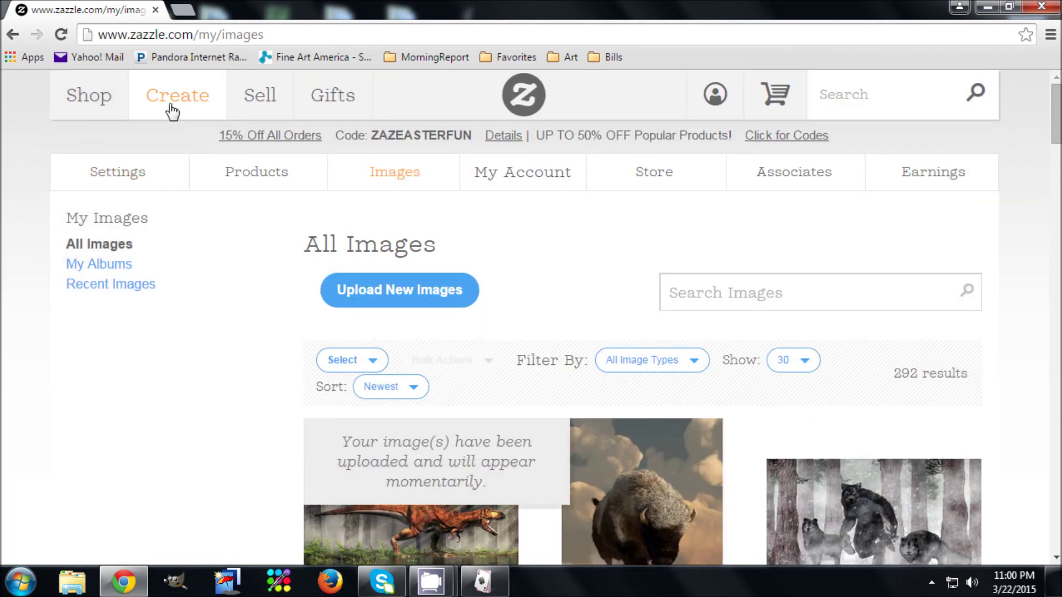
Start a new product and choose the White 11 oz Classic White Mug from the Home & Pets drinkware
{"action": "mouse_move", "coordinate": [172, 109]}
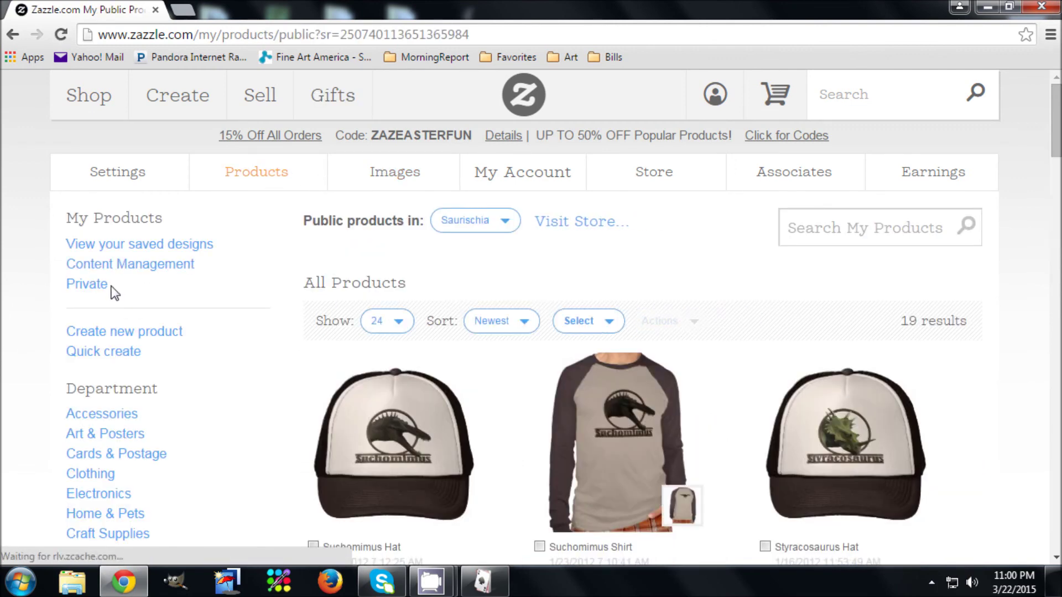
{"action": "left_click", "coordinate": [116, 331]}
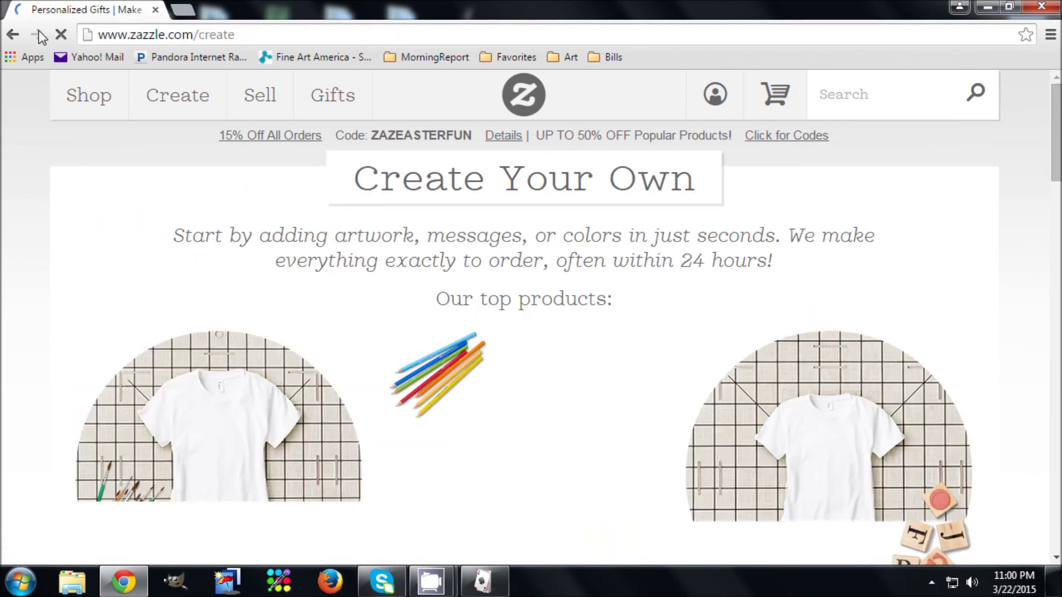
{"action": "scroll", "coordinate": [380, 543], "scroll_direction": "down", "scroll_amount": 20}
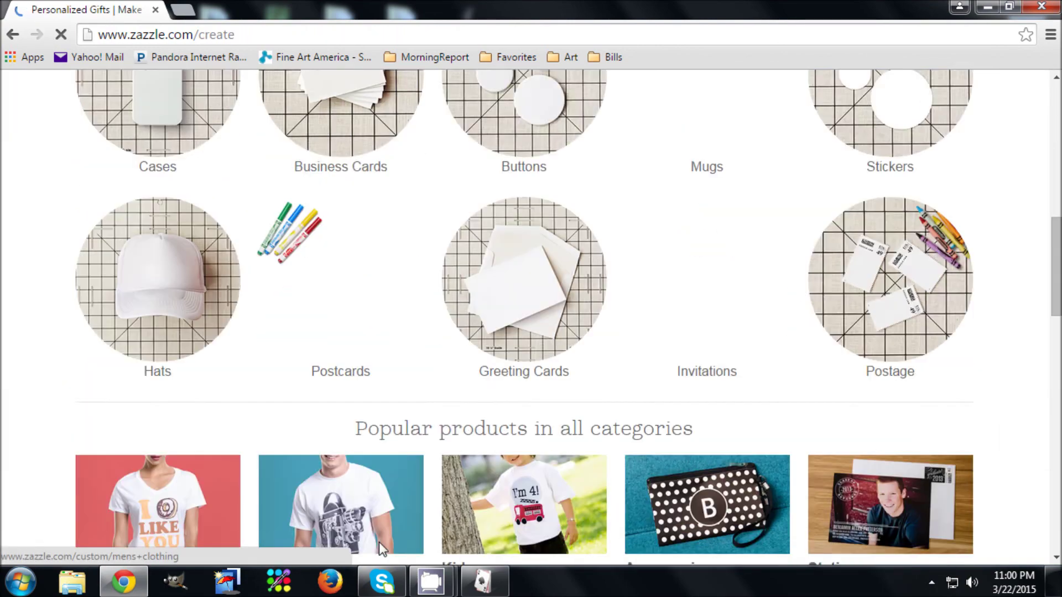
{"action": "scroll", "coordinate": [379, 548], "scroll_direction": "up", "scroll_amount": 3}
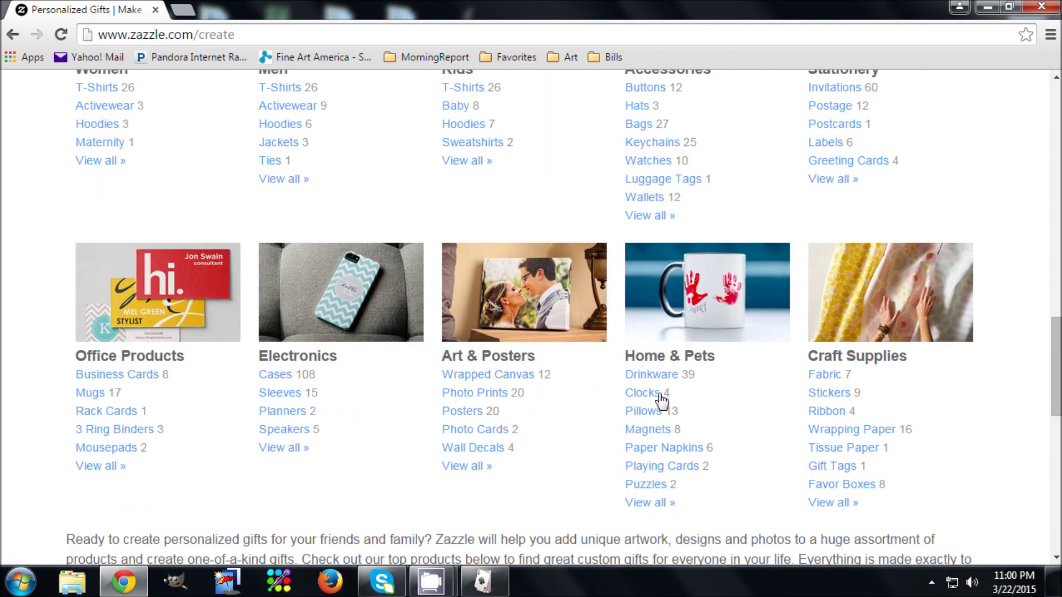
{"action": "left_click", "coordinate": [655, 375]}
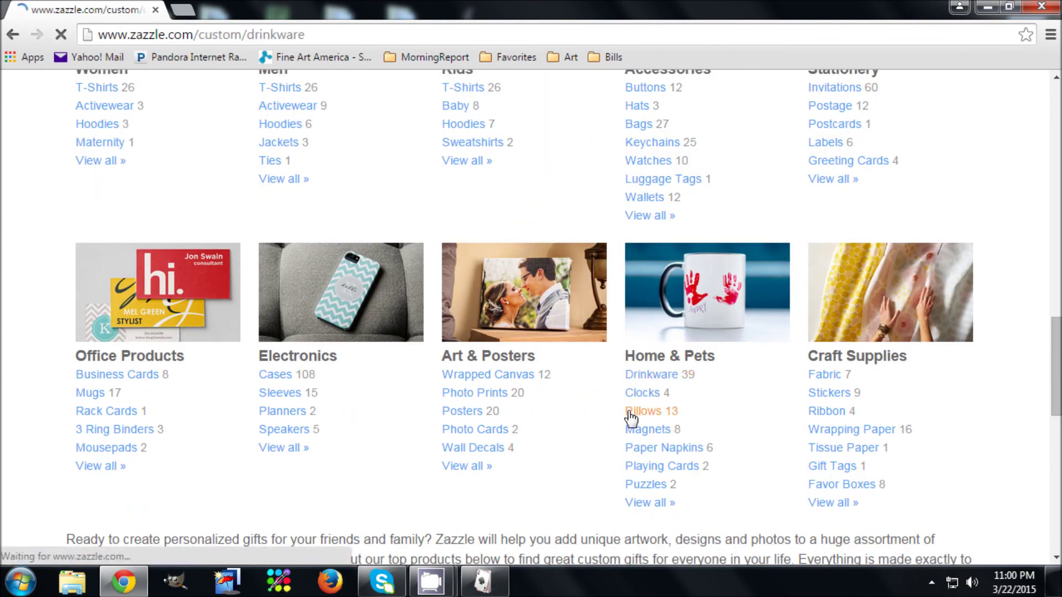
{"action": "scroll", "coordinate": [629, 419], "scroll_direction": "down", "scroll_amount": 3}
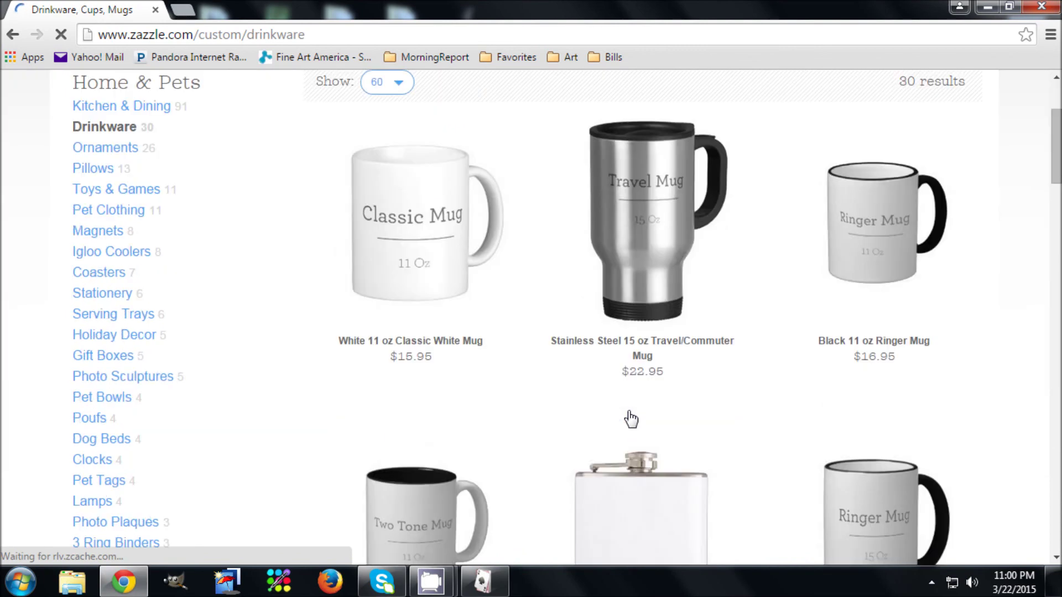
{"action": "left_click", "coordinate": [403, 259]}
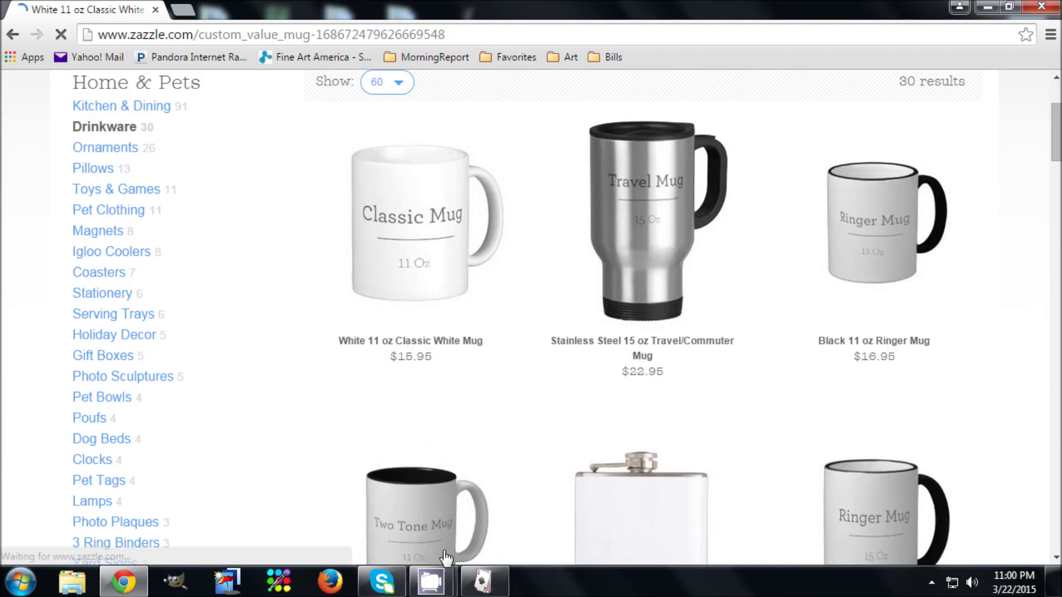
Add the uploaded GnarledTreeDesign image to the mug without any text and generate the design
{"action": "scroll", "coordinate": [645, 380], "scroll_direction": "down", "scroll_amount": 2}
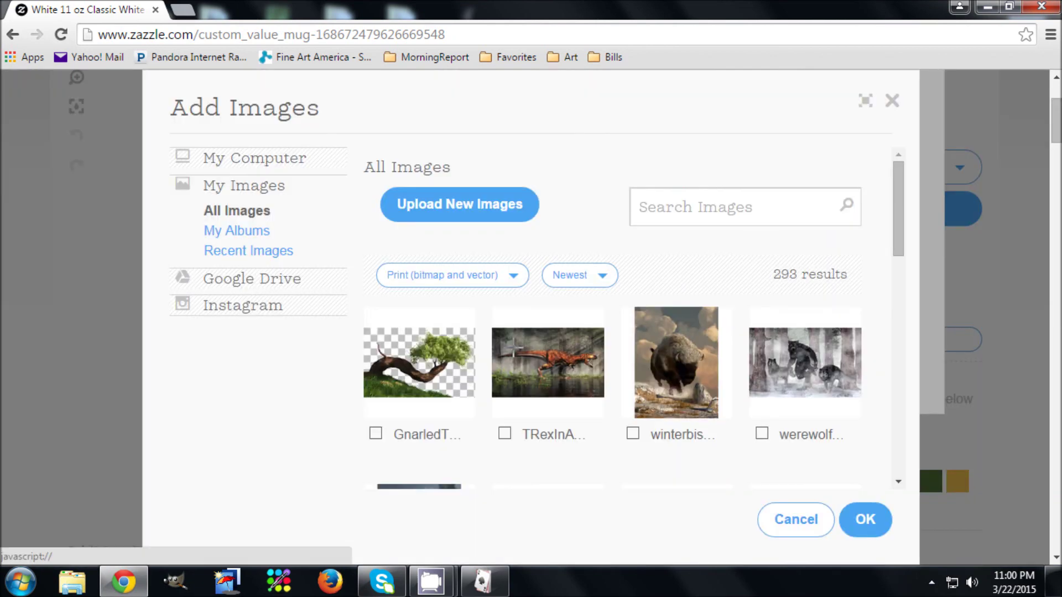
{"action": "left_click", "coordinate": [437, 392]}
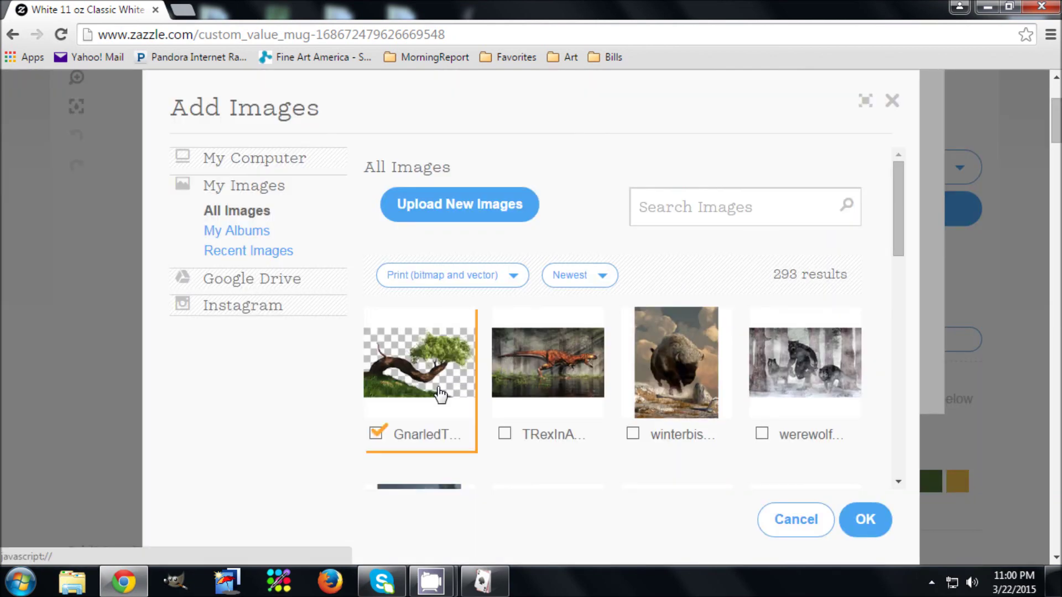
{"action": "left_click", "coordinate": [820, 524]}
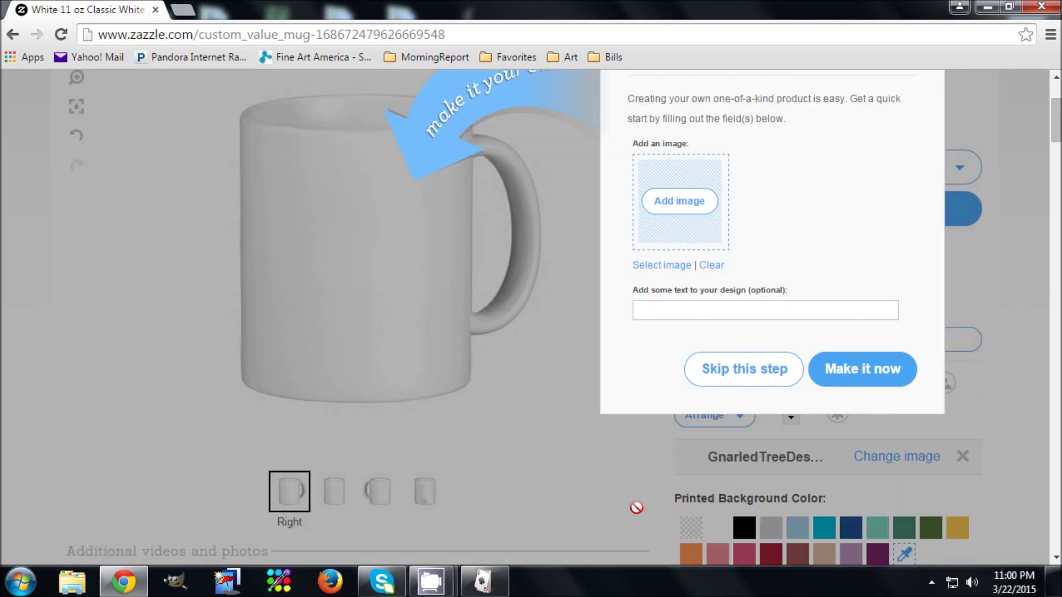
{"action": "left_click", "coordinate": [867, 374]}
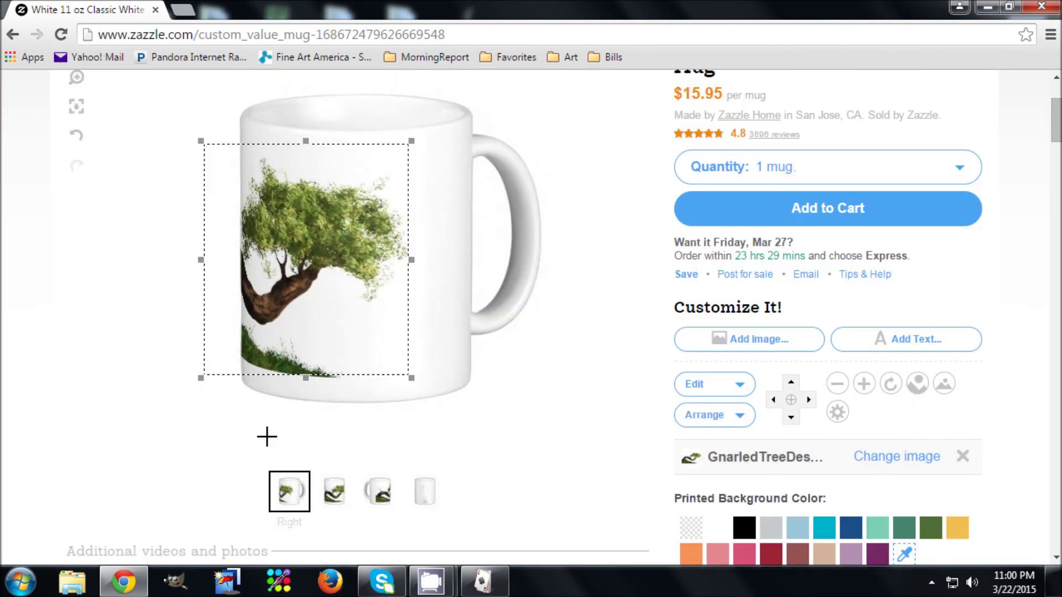
Enlarge the tree image to fill the mug's print area, then shrink it by three increments, checking the mug's sides
{"action": "left_click", "coordinate": [339, 497]}
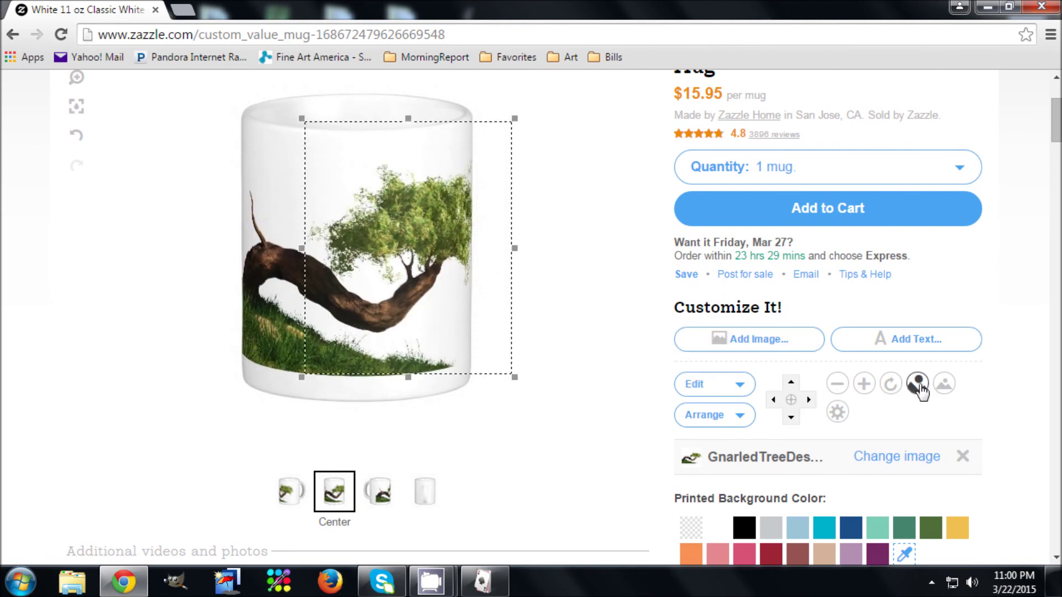
{"action": "left_click", "coordinate": [917, 383]}
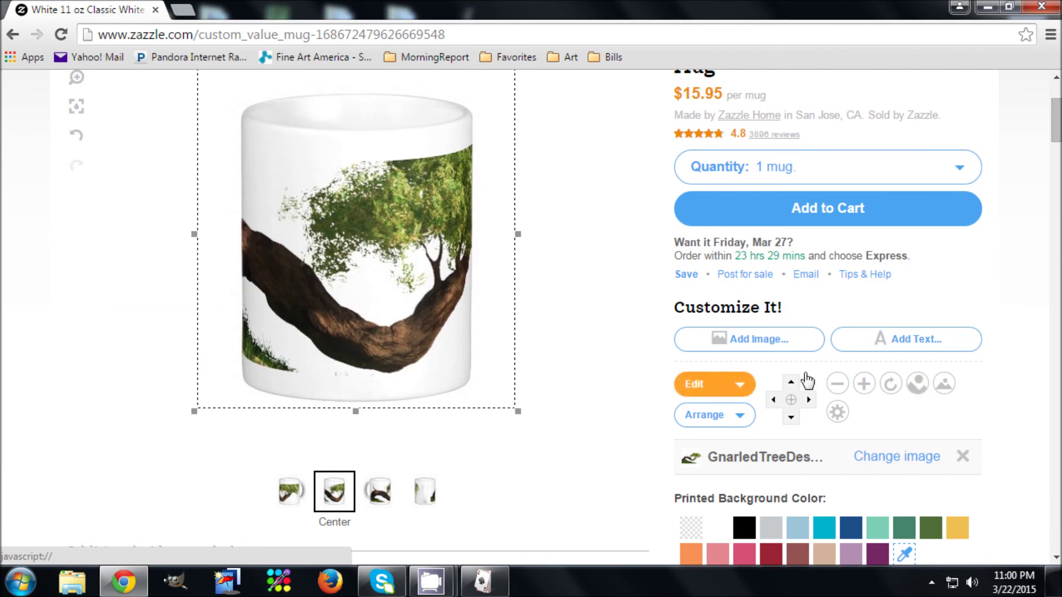
{"action": "left_click", "coordinate": [838, 385]}
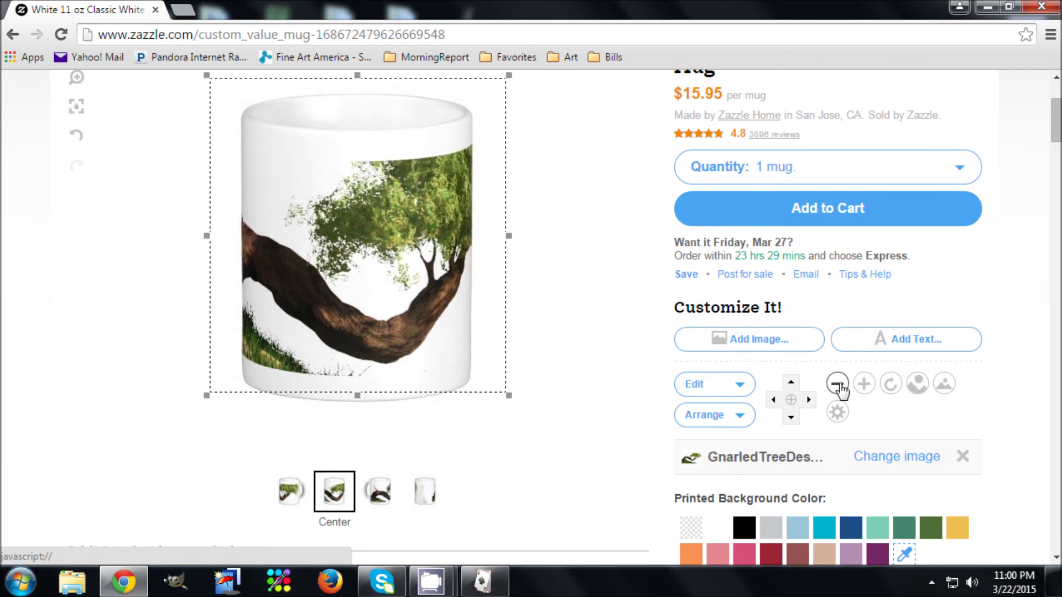
{"action": "left_click", "coordinate": [837, 385]}
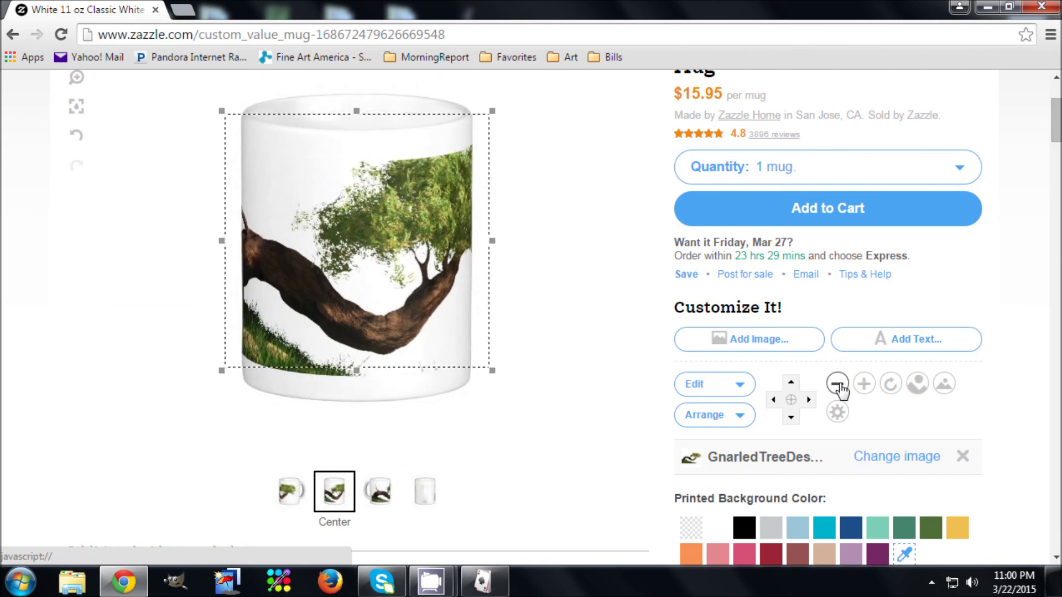
{"action": "left_click", "coordinate": [837, 384]}
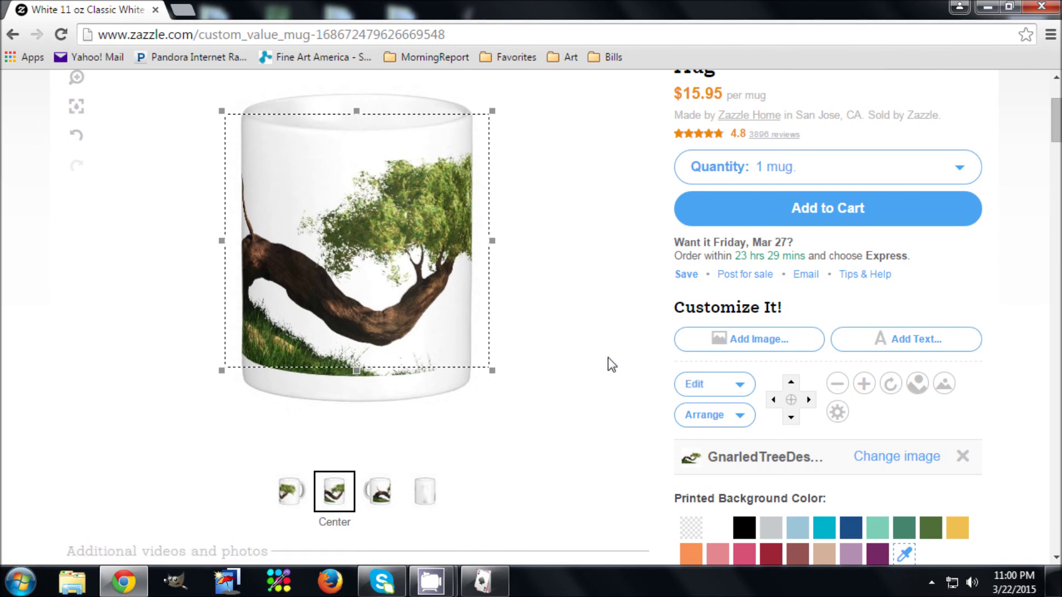
{"action": "left_click", "coordinate": [379, 491]}
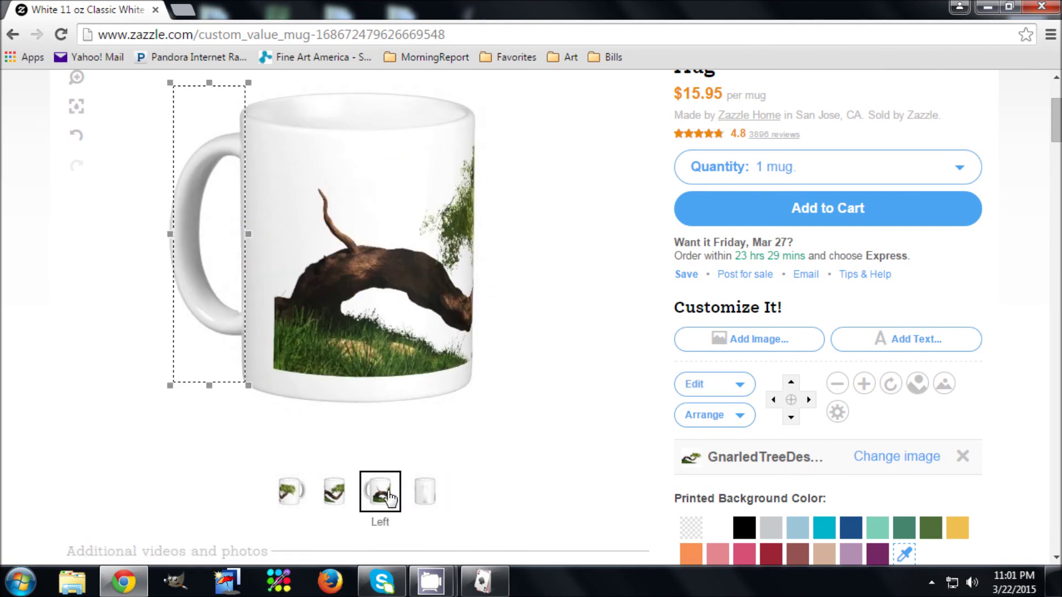
{"action": "left_click", "coordinate": [289, 493]}
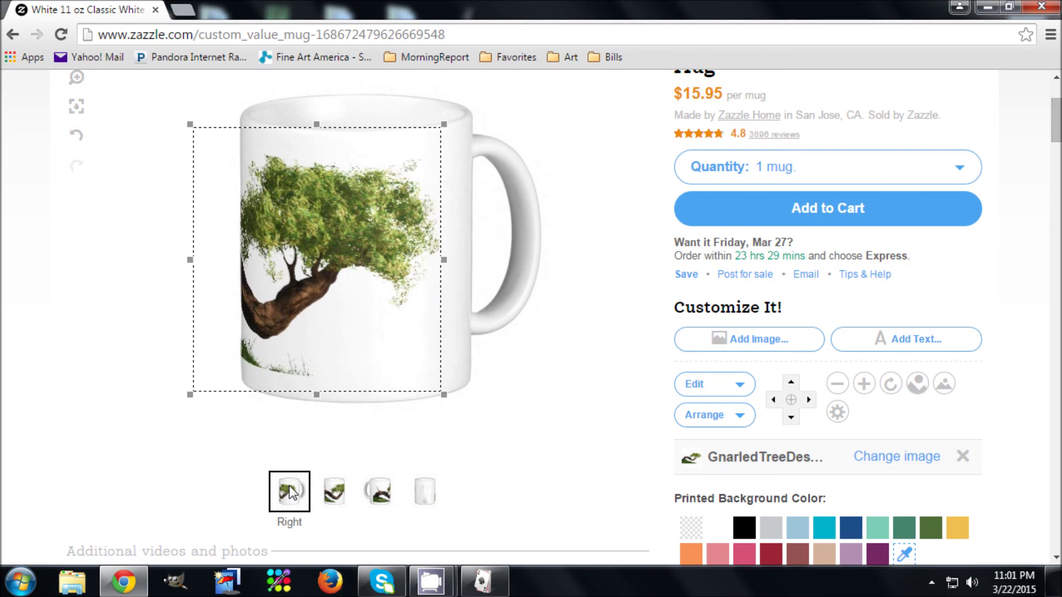
Set the mug's printed background color to dark green
{"action": "scroll", "coordinate": [841, 514], "scroll_direction": "down", "scroll_amount": 2}
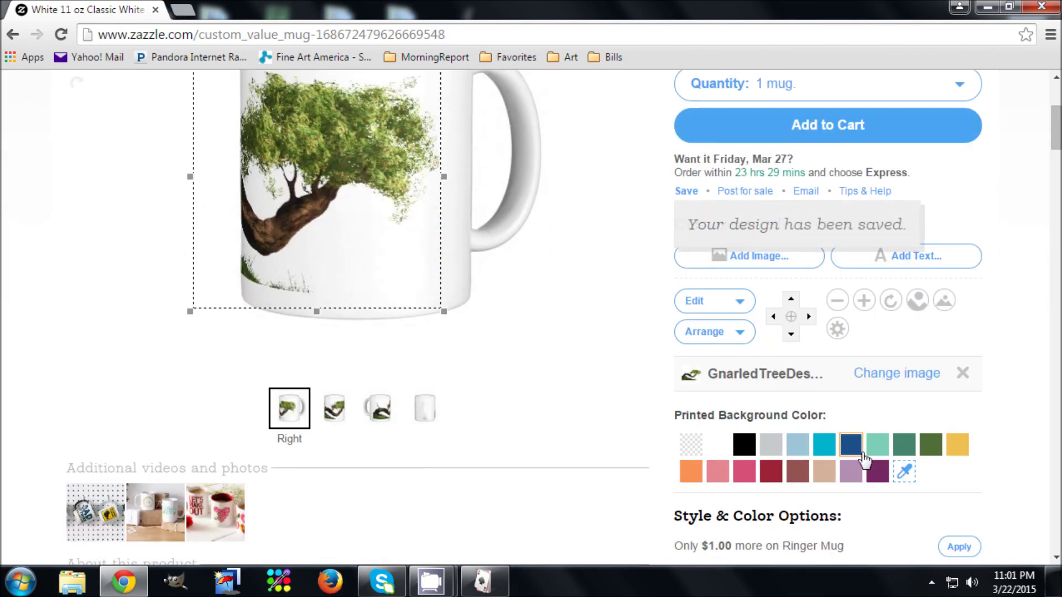
{"action": "left_click", "coordinate": [931, 444]}
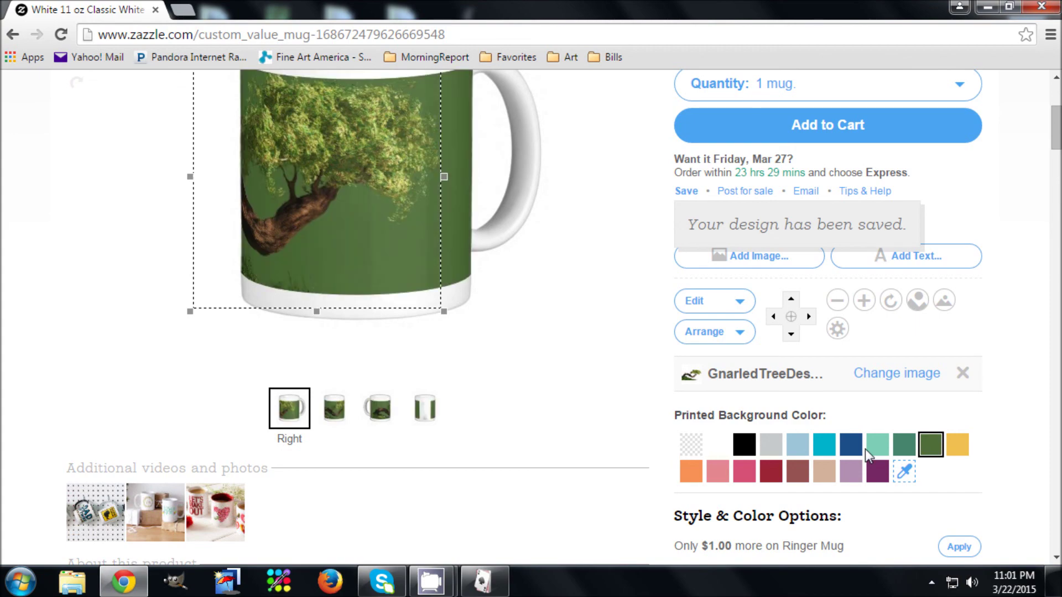
{"action": "scroll", "coordinate": [606, 456], "scroll_direction": "up", "scroll_amount": 3}
{"action": "scroll", "coordinate": [607, 457], "scroll_direction": "down", "scroll_amount": 3}
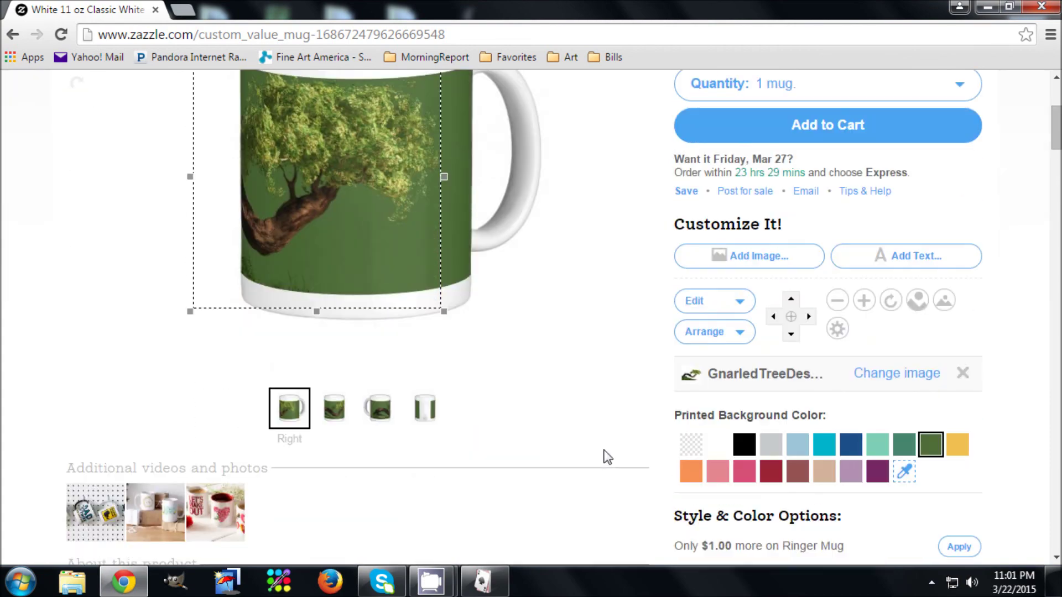
Change the mug style from Classic White Mug to Ringer Mug
{"action": "scroll", "coordinate": [640, 434], "scroll_direction": "down", "scroll_amount": 3}
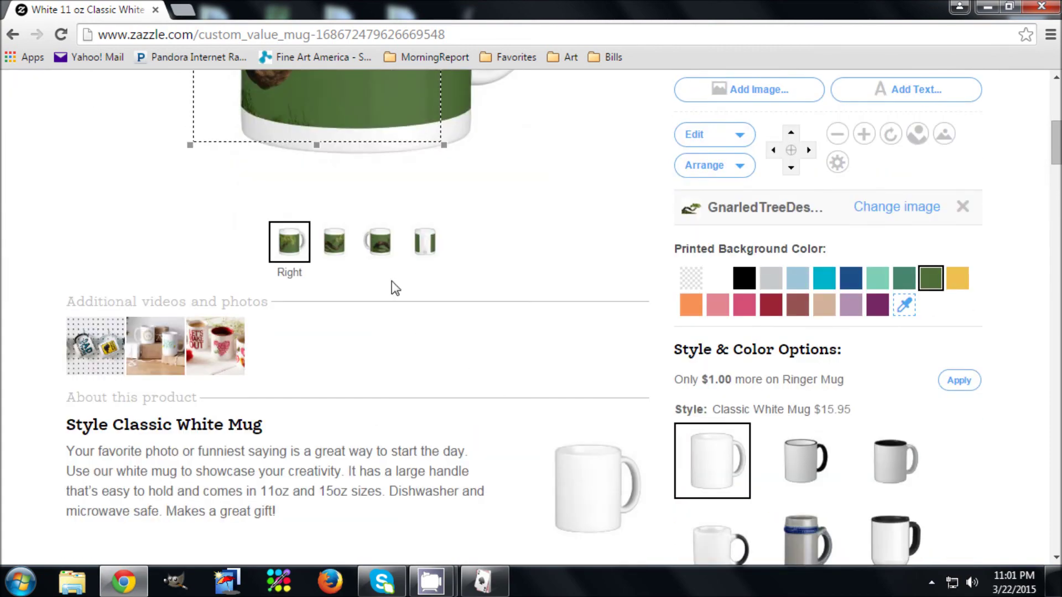
{"action": "scroll", "coordinate": [723, 392], "scroll_direction": "down", "scroll_amount": 3}
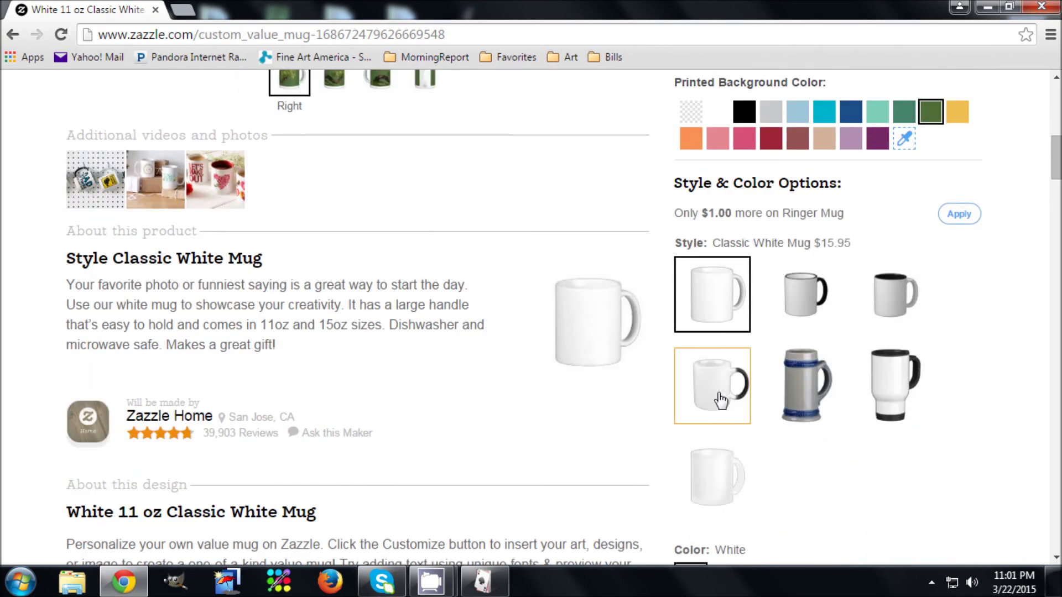
{"action": "left_click", "coordinate": [807, 312]}
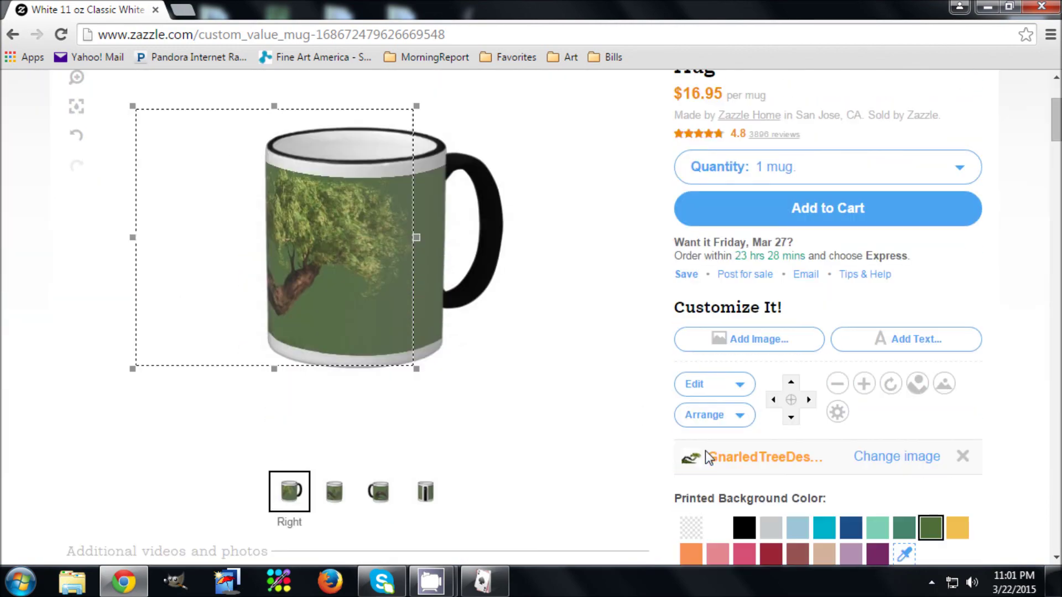
Set the ringer mug's printed background color to golden yellow
{"action": "scroll", "coordinate": [705, 450], "scroll_direction": "down", "scroll_amount": 3}
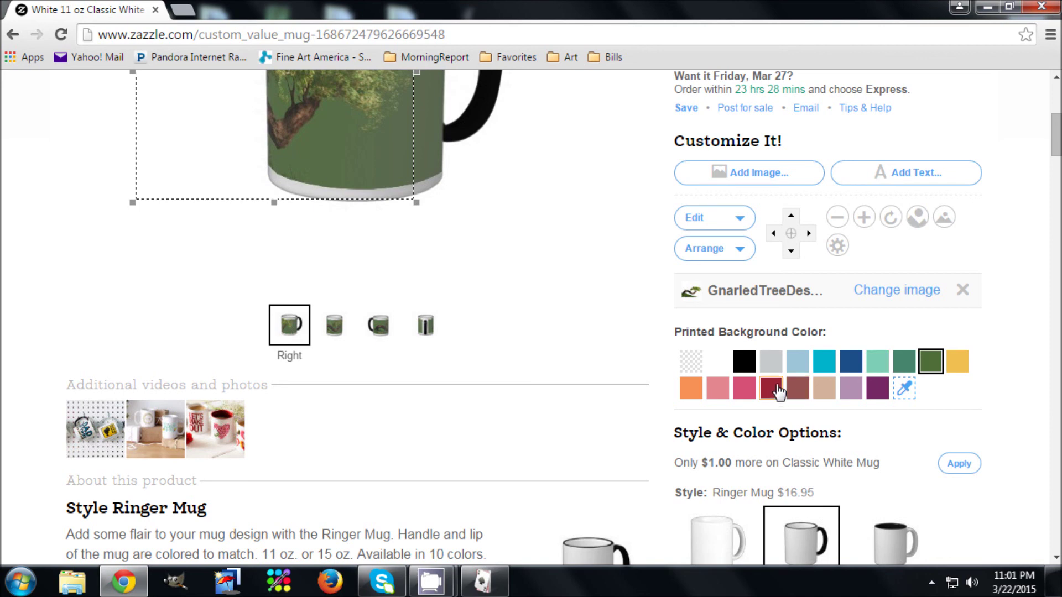
{"action": "left_click", "coordinate": [957, 361]}
{"action": "scroll", "coordinate": [416, 358], "scroll_direction": "up", "scroll_amount": 3}
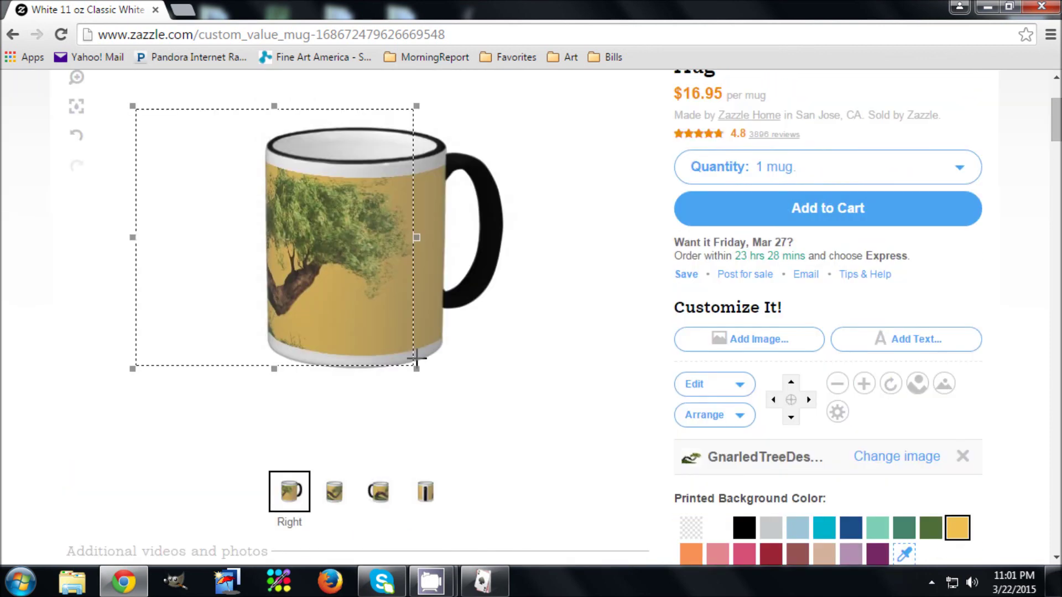
{"action": "scroll", "coordinate": [417, 359], "scroll_direction": "down", "scroll_amount": 3}
{"action": "scroll", "coordinate": [432, 548], "scroll_direction": "up", "scroll_amount": 3}
Switch the mug preview to the Center view and start posting the product for sale
{"action": "left_click", "coordinate": [334, 491]}
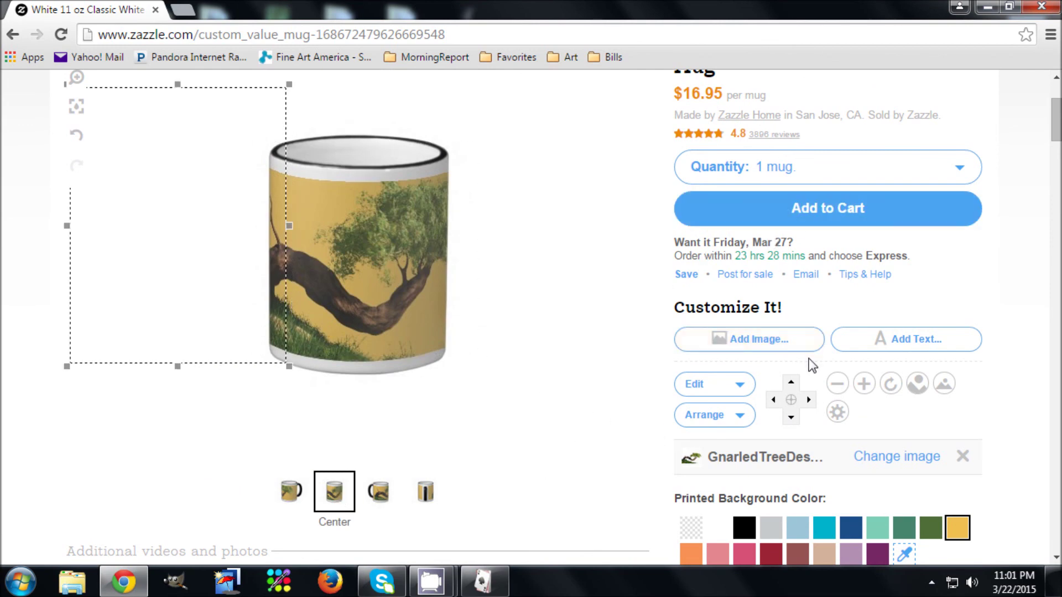
{"action": "scroll", "coordinate": [818, 363], "scroll_direction": "down", "scroll_amount": 2}
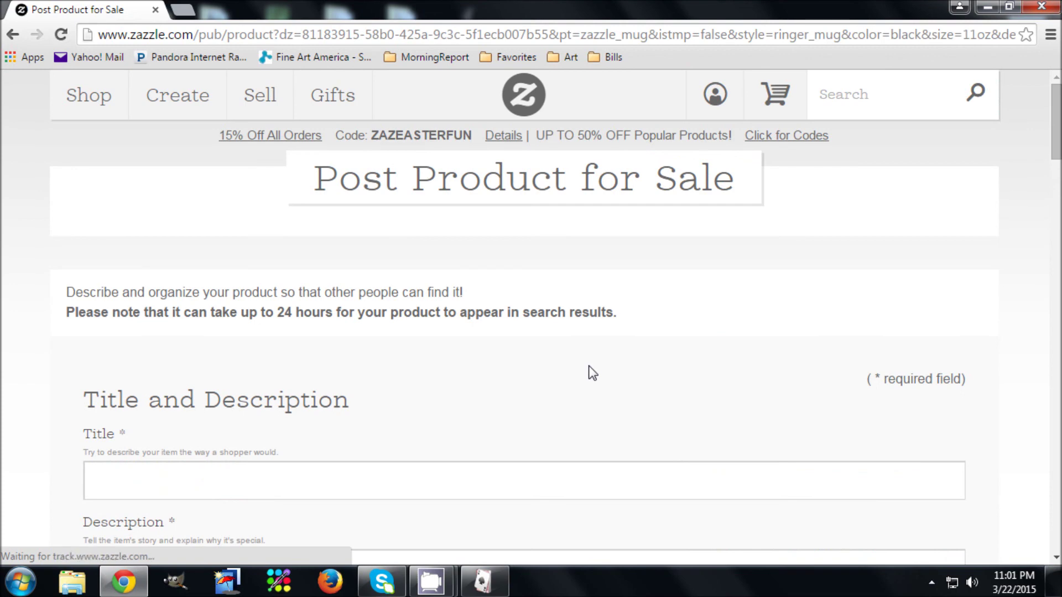
{"action": "scroll", "coordinate": [325, 396], "scroll_direction": "down", "scroll_amount": 6}
{"action": "scroll", "coordinate": [385, 376], "scroll_direction": "up", "scroll_amount": 3}
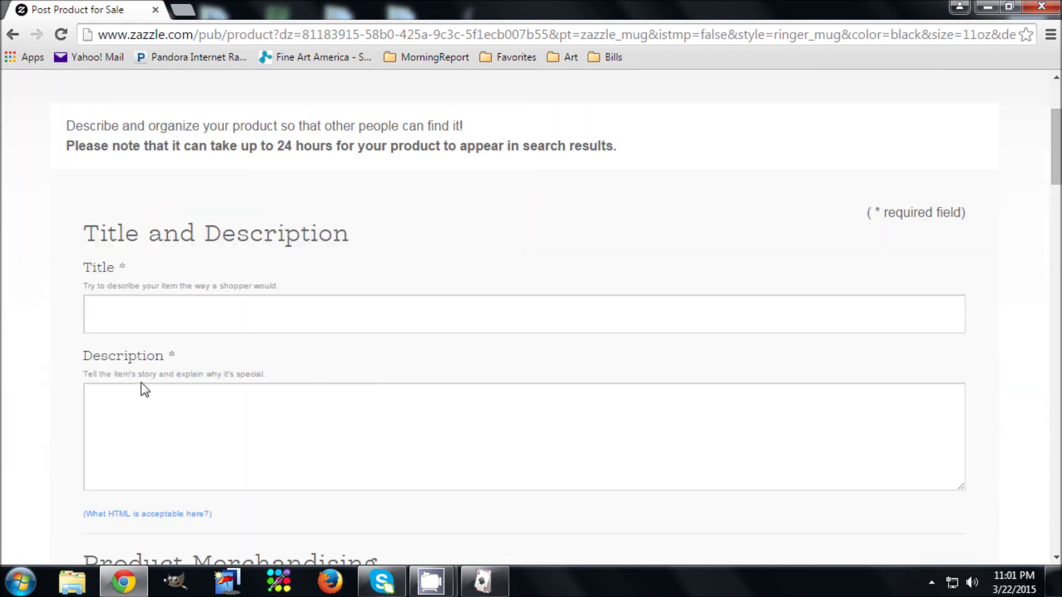
Title the product "Gnarled Tree Mug" and describe it as a gnarled tree on a mug
{"action": "left_click", "coordinate": [203, 315]}
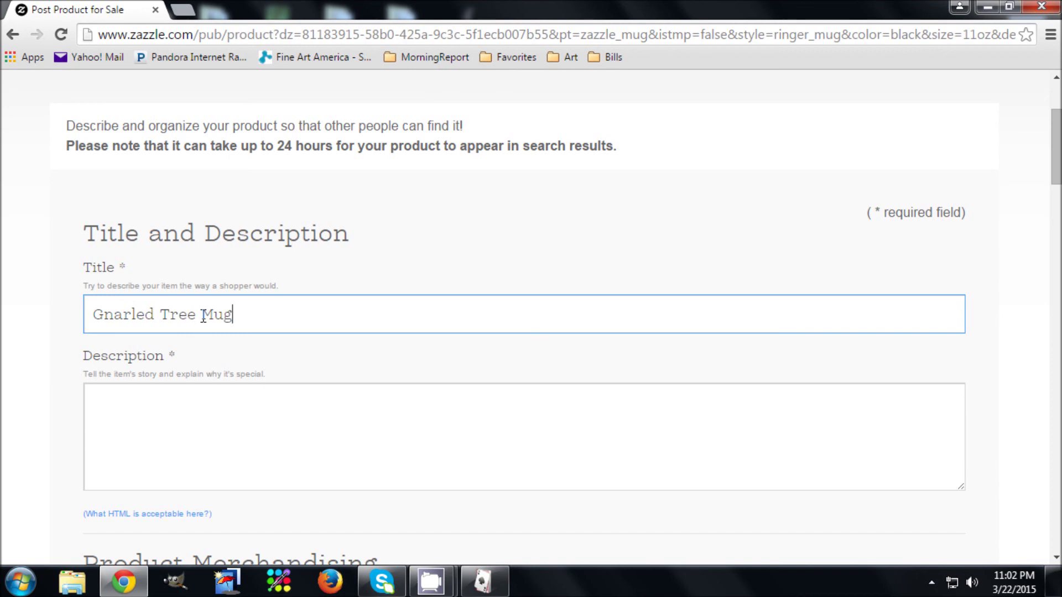
{"action": "left_click", "coordinate": [263, 394]}
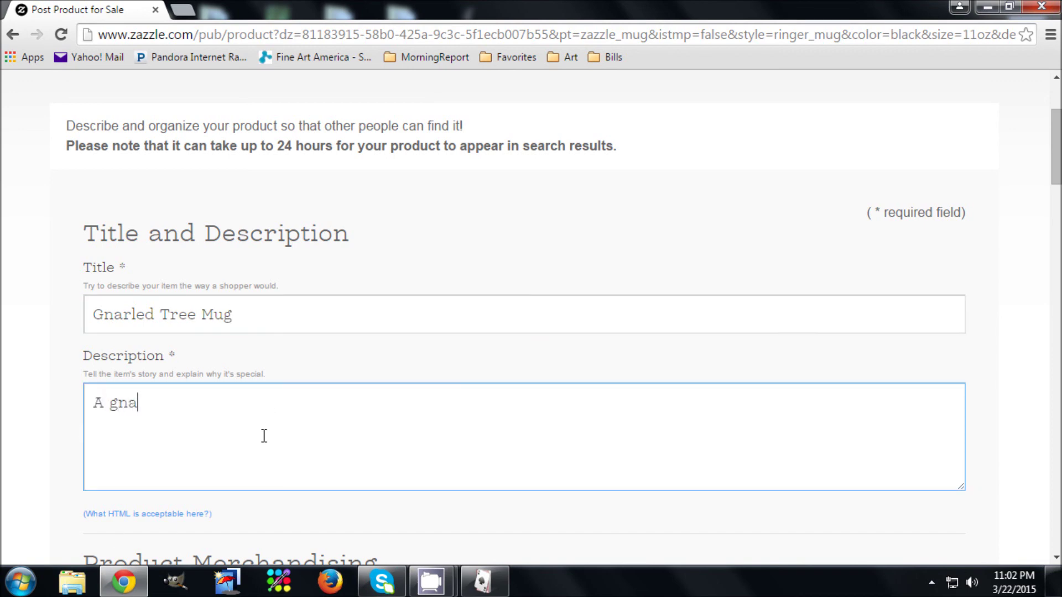
{"action": "type", "text": "A gnarled tree on a mu"}
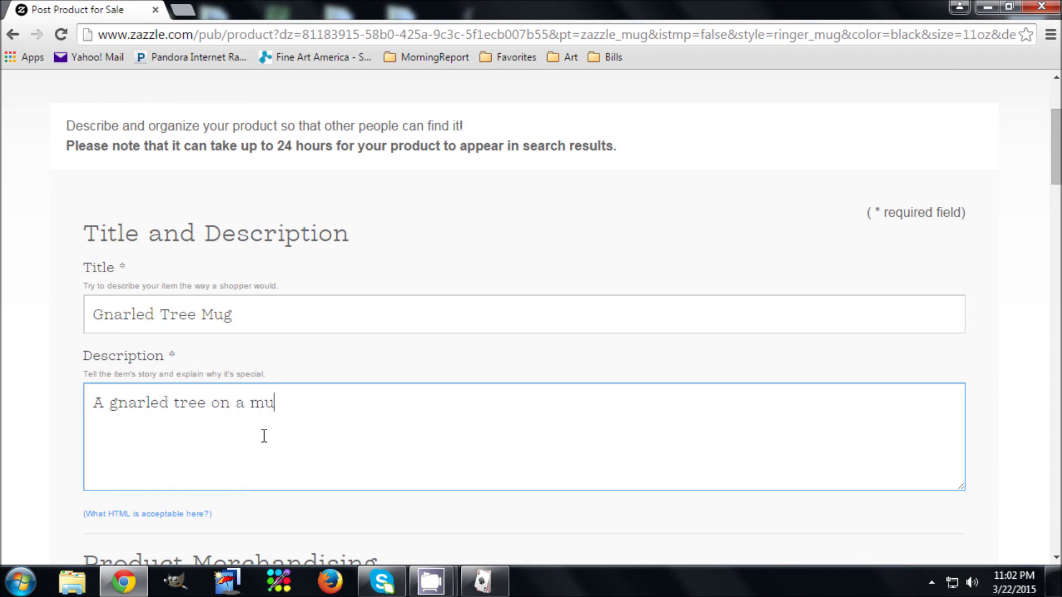
Switch Store Category 1 from the Saurischia store to the artist's own art store and choose its Miscellaneous folder
{"action": "scroll", "coordinate": [99, 445], "scroll_direction": "down", "scroll_amount": 7}
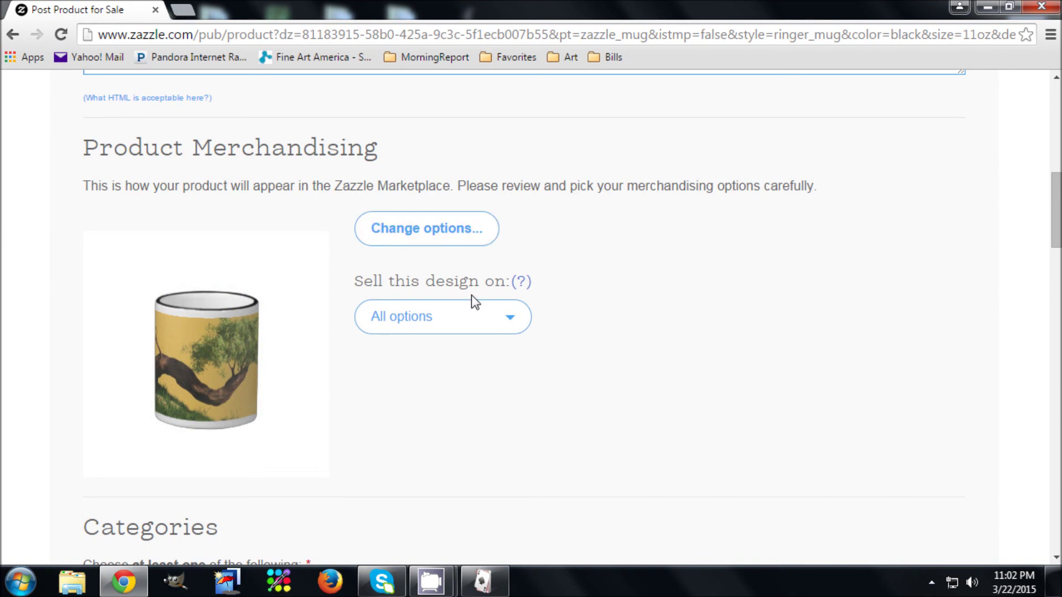
{"action": "scroll", "coordinate": [470, 304], "scroll_direction": "down", "scroll_amount": 7}
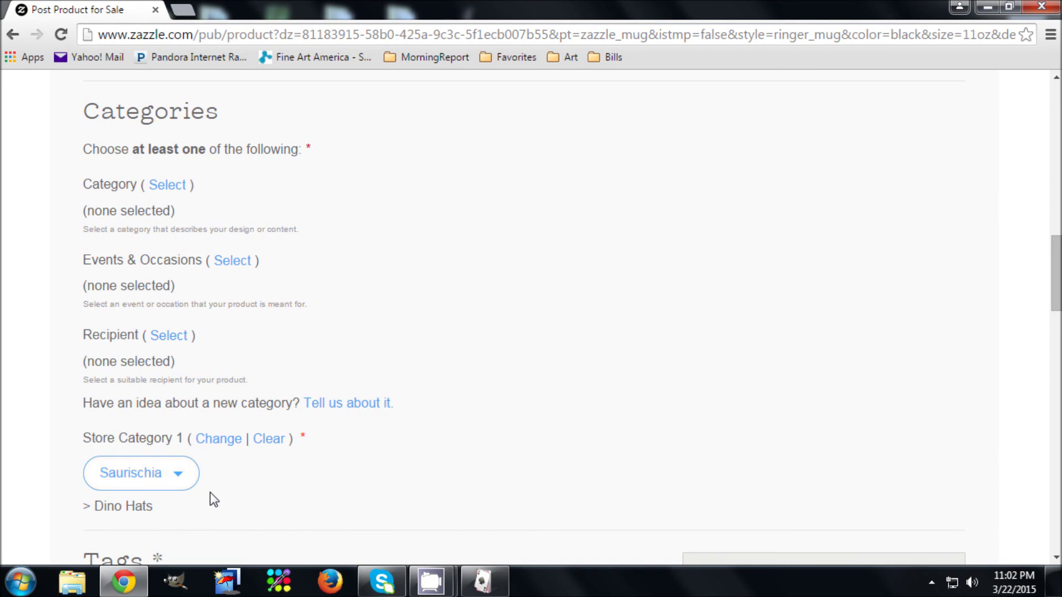
{"action": "left_click", "coordinate": [218, 440]}
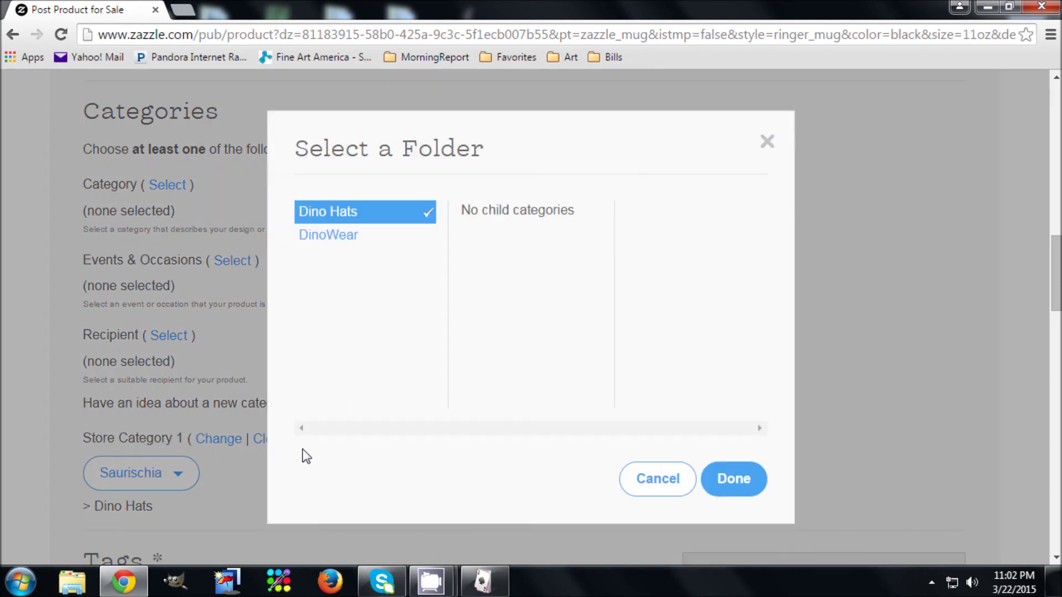
{"action": "left_click", "coordinate": [662, 491]}
{"action": "left_click", "coordinate": [155, 476]}
{"action": "left_click", "coordinate": [145, 398]}
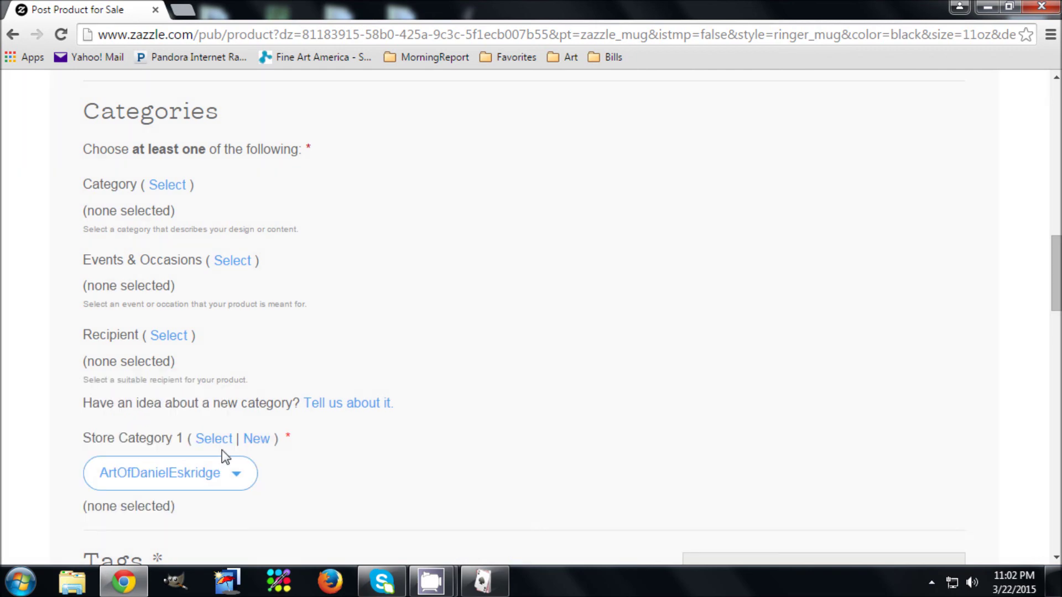
{"action": "left_click", "coordinate": [215, 441]}
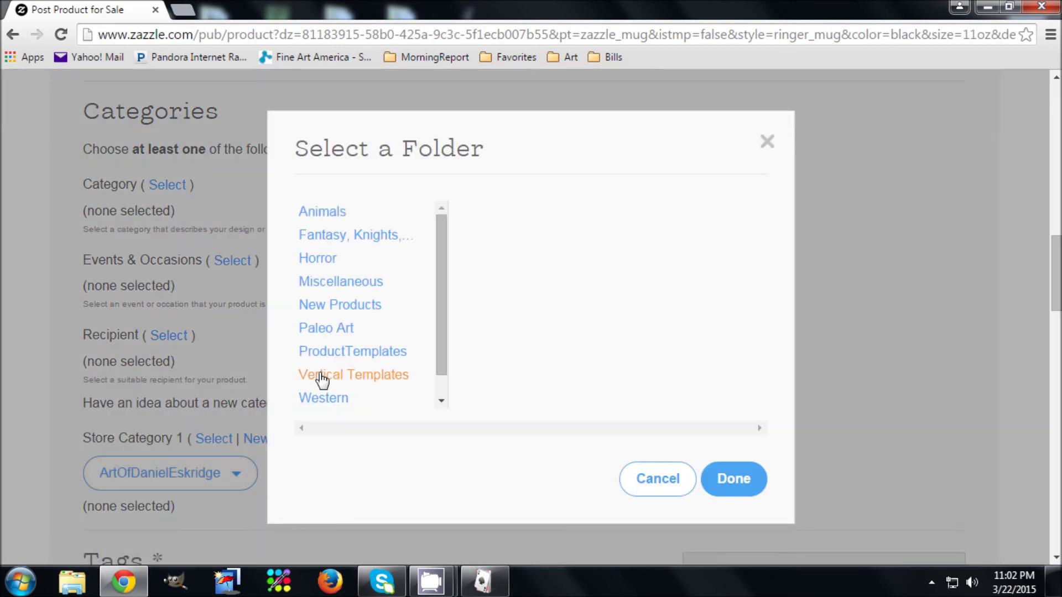
{"action": "scroll", "coordinate": [441, 320], "scroll_direction": "down", "scroll_amount": 1}
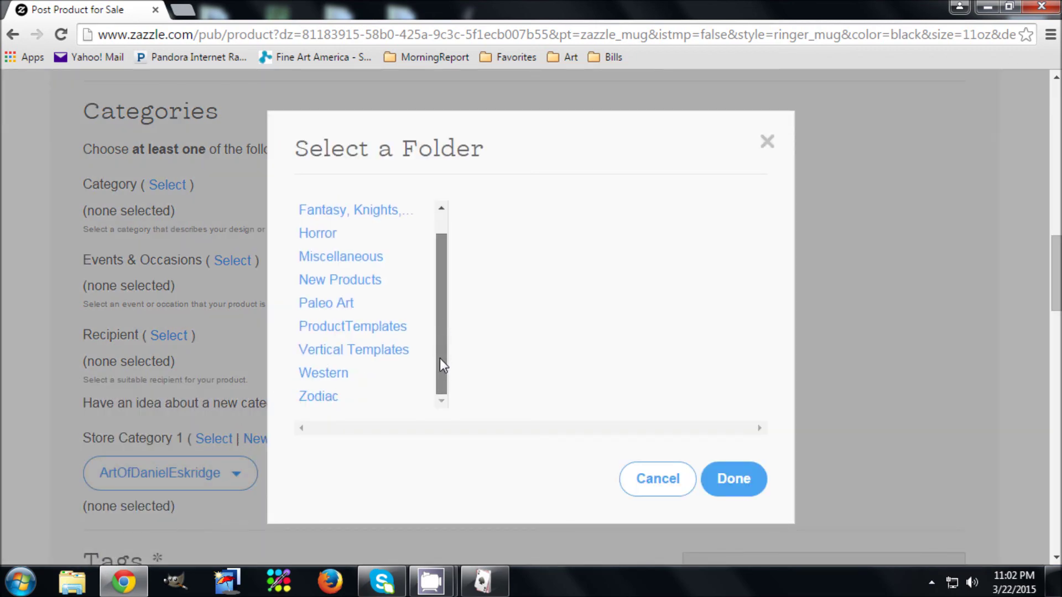
{"action": "left_click", "coordinate": [368, 259]}
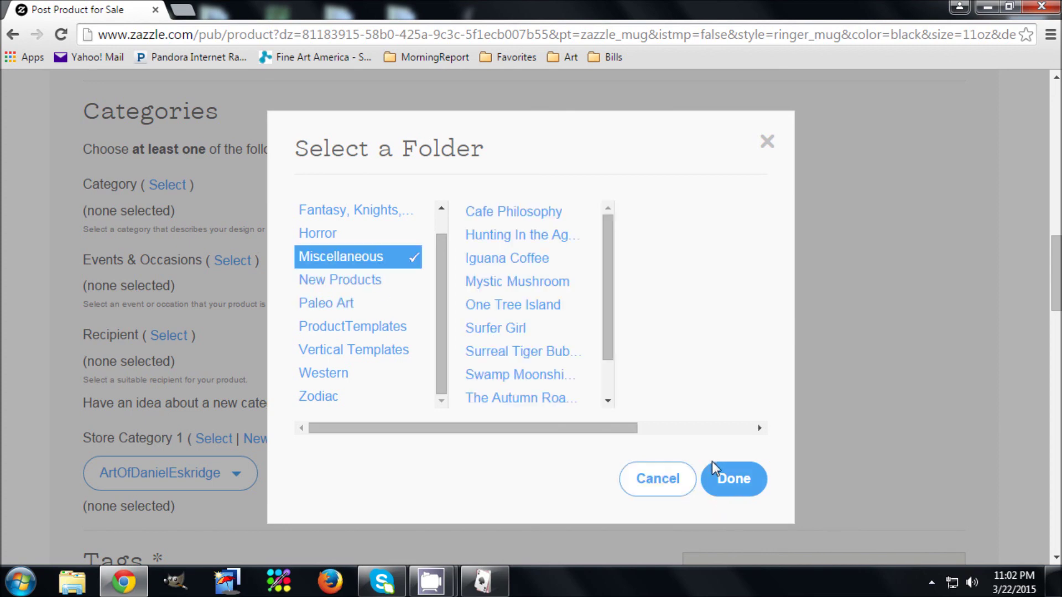
{"action": "left_click", "coordinate": [731, 480]}
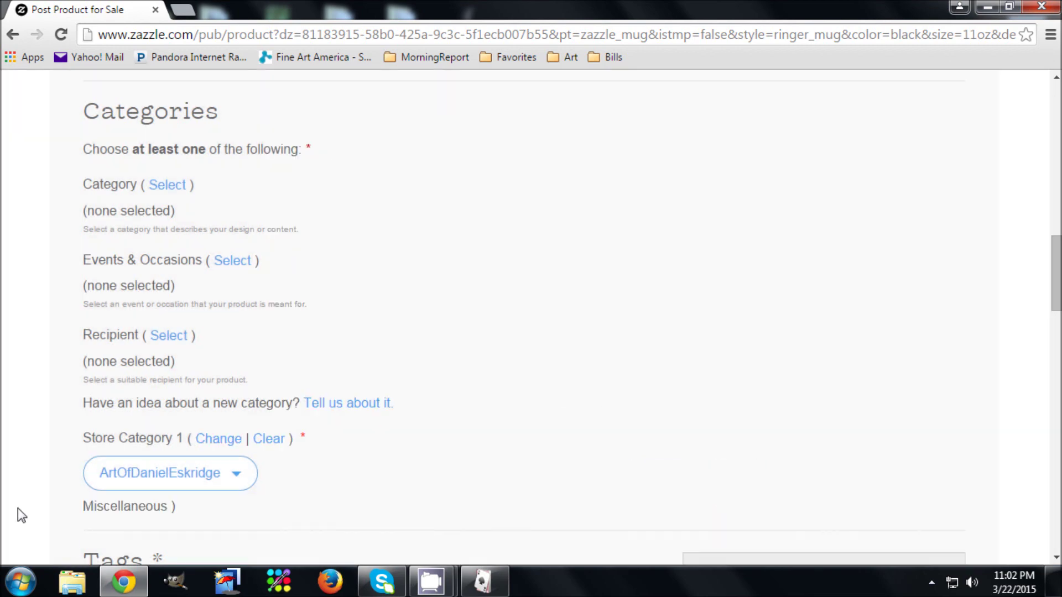
Add the tags "Gnarled Tree, Tree" to the product
{"action": "scroll", "coordinate": [274, 473], "scroll_direction": "down", "scroll_amount": 5}
{"action": "left_click", "coordinate": [186, 360]}
{"action": "type", "text": "Gnarled Tree, Tree"}
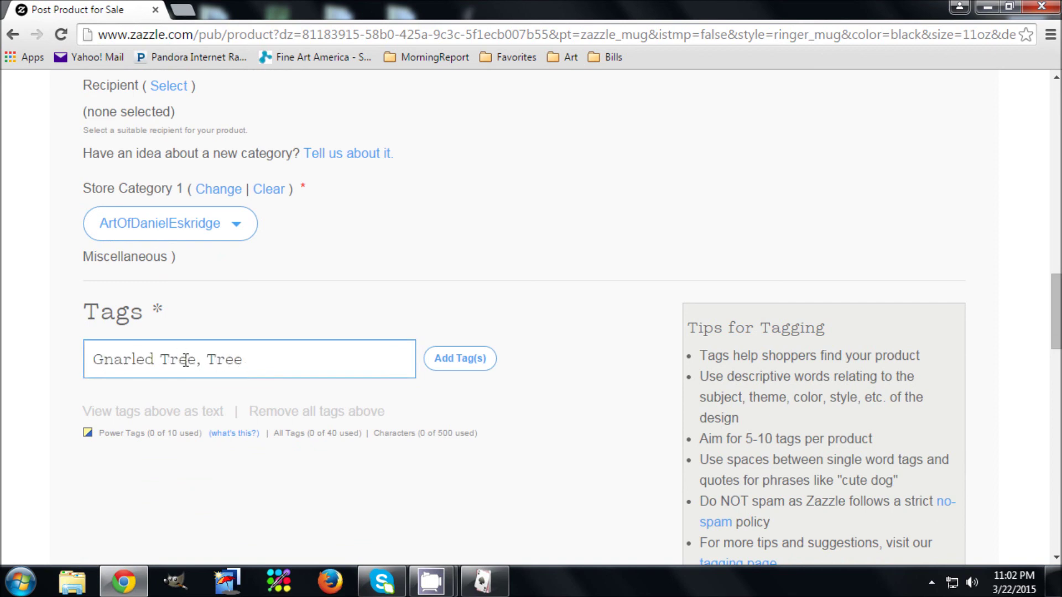
{"action": "left_click", "coordinate": [460, 358]}
Set the product's suitable audience rating to G
{"action": "scroll", "coordinate": [538, 367], "scroll_direction": "down", "scroll_amount": 8}
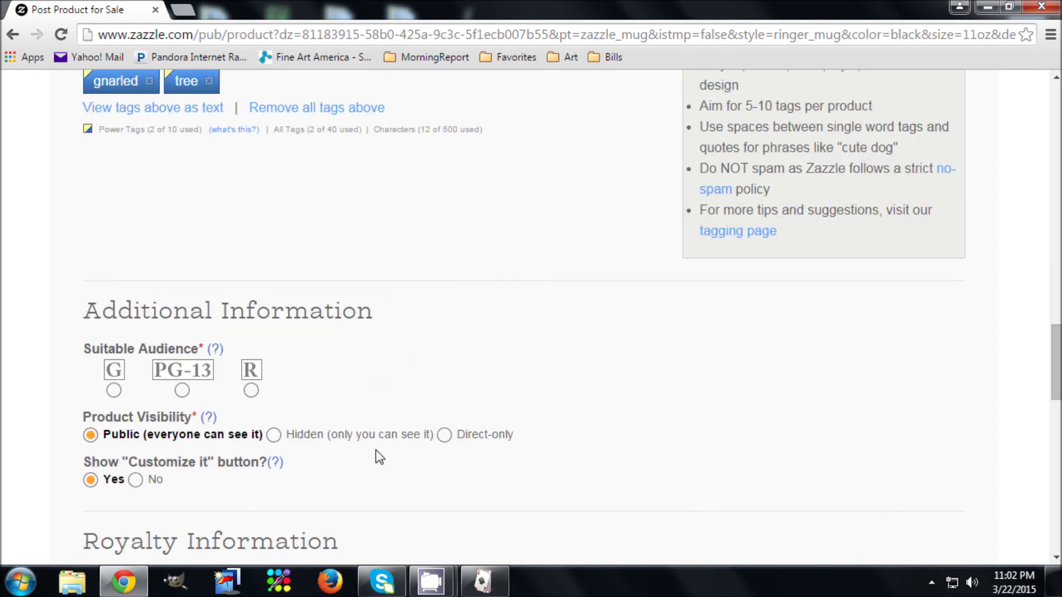
{"action": "left_click", "coordinate": [115, 308]}
{"action": "scroll", "coordinate": [164, 363], "scroll_direction": "down", "scroll_amount": 3}
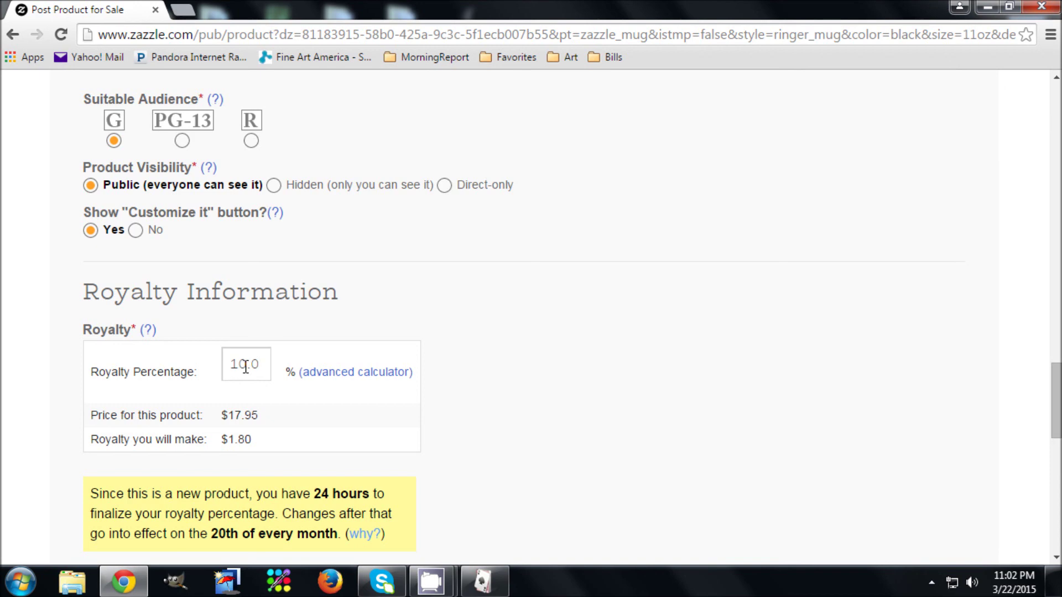
Agree to the publishing rights statement and User Agreement and try to post the product
{"action": "scroll", "coordinate": [245, 367], "scroll_direction": "down", "scroll_amount": 3}
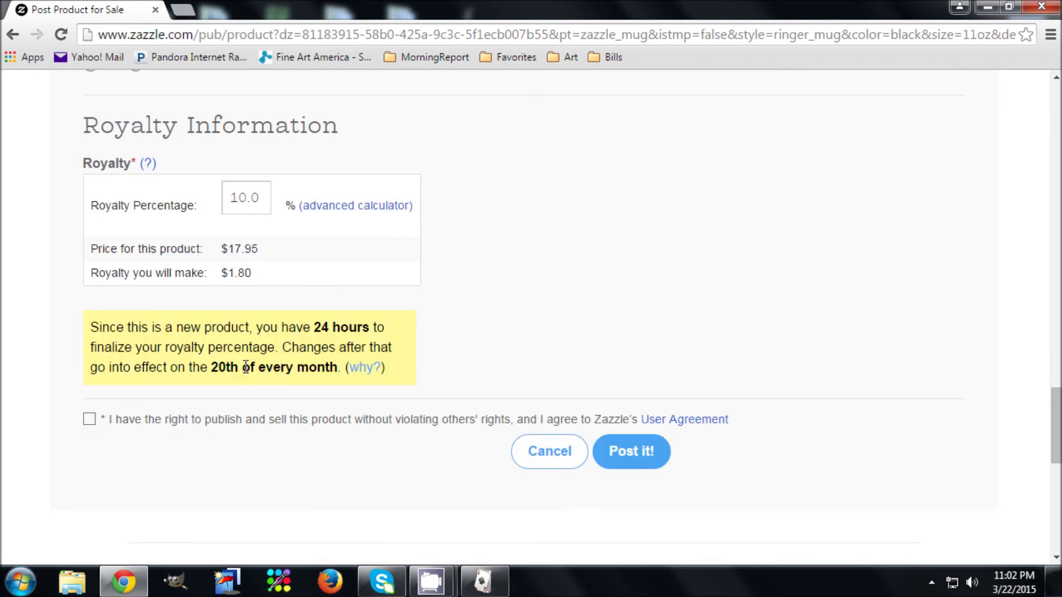
{"action": "left_click", "coordinate": [89, 419]}
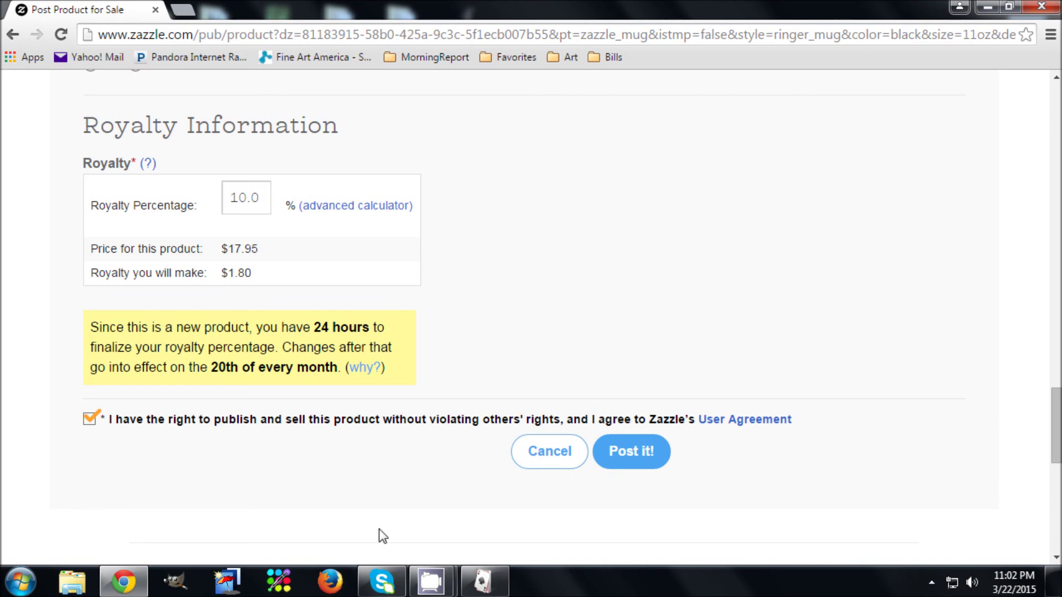
{"action": "scroll", "coordinate": [630, 474], "scroll_direction": "up", "scroll_amount": 2}
{"action": "left_click", "coordinate": [631, 536]}
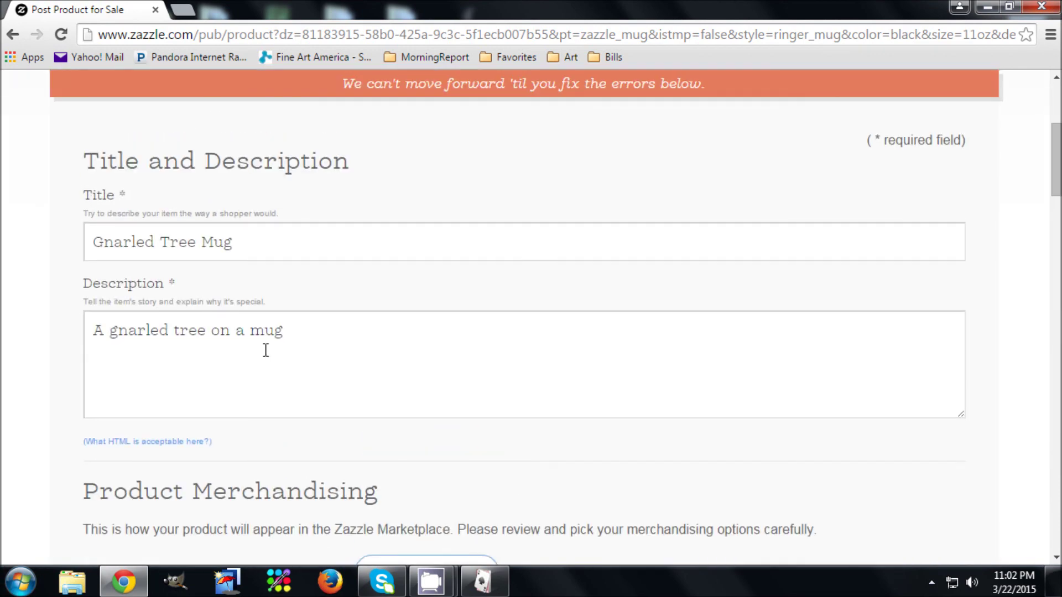
Assign the product's missing marketplace category to the nature and landscape folder
{"action": "scroll", "coordinate": [265, 350], "scroll_direction": "down", "scroll_amount": 7}
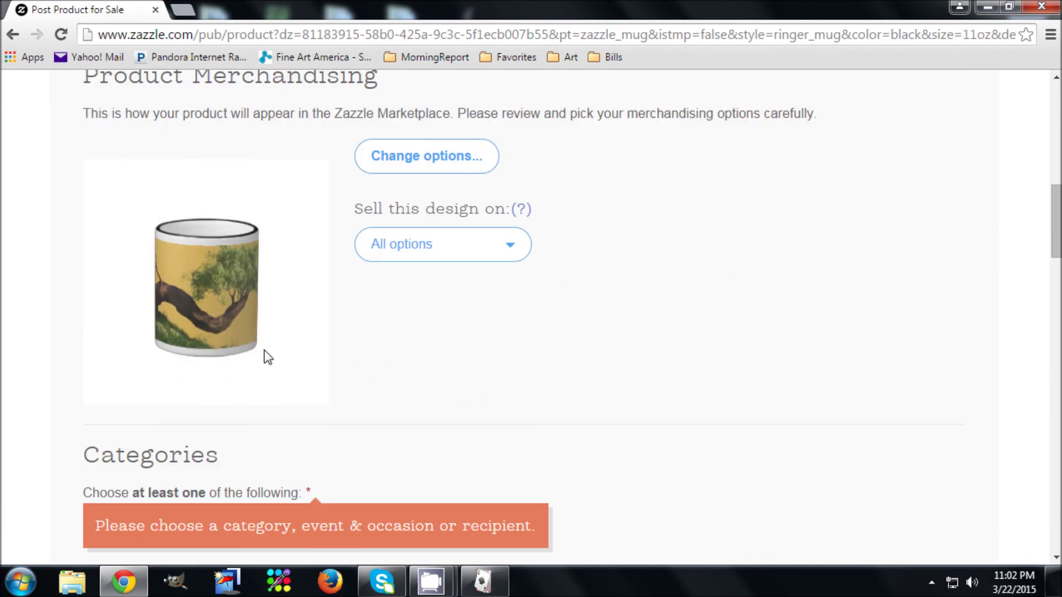
{"action": "scroll", "coordinate": [265, 356], "scroll_direction": "down", "scroll_amount": 6}
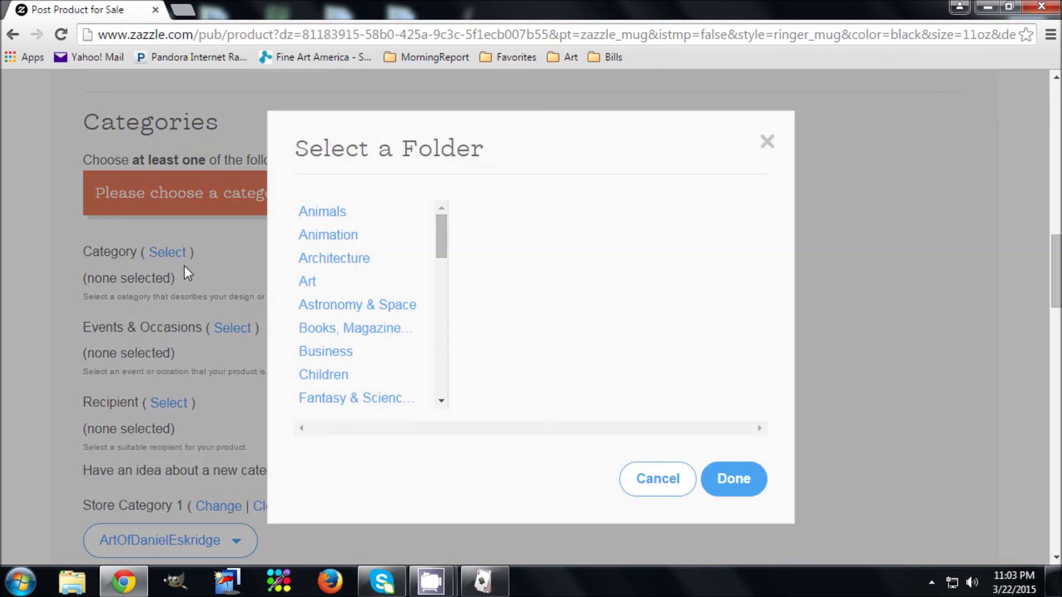
{"action": "left_click_drag", "start_coordinate": [442, 244], "coordinate": [432, 313]}
{"action": "scroll", "coordinate": [429, 327], "scroll_direction": "down", "scroll_amount": 2}
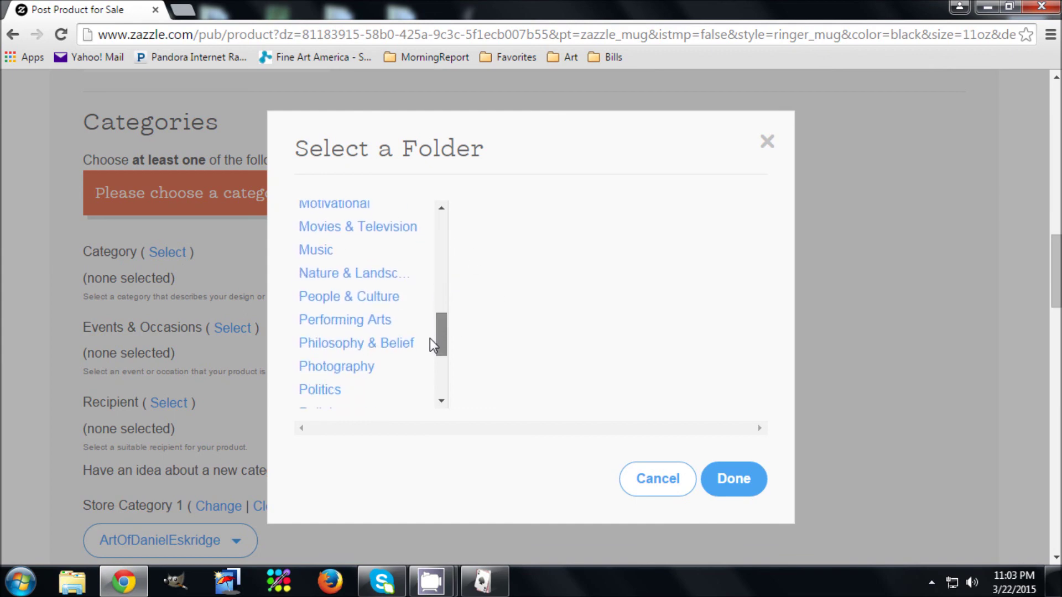
{"action": "left_click", "coordinate": [386, 257]}
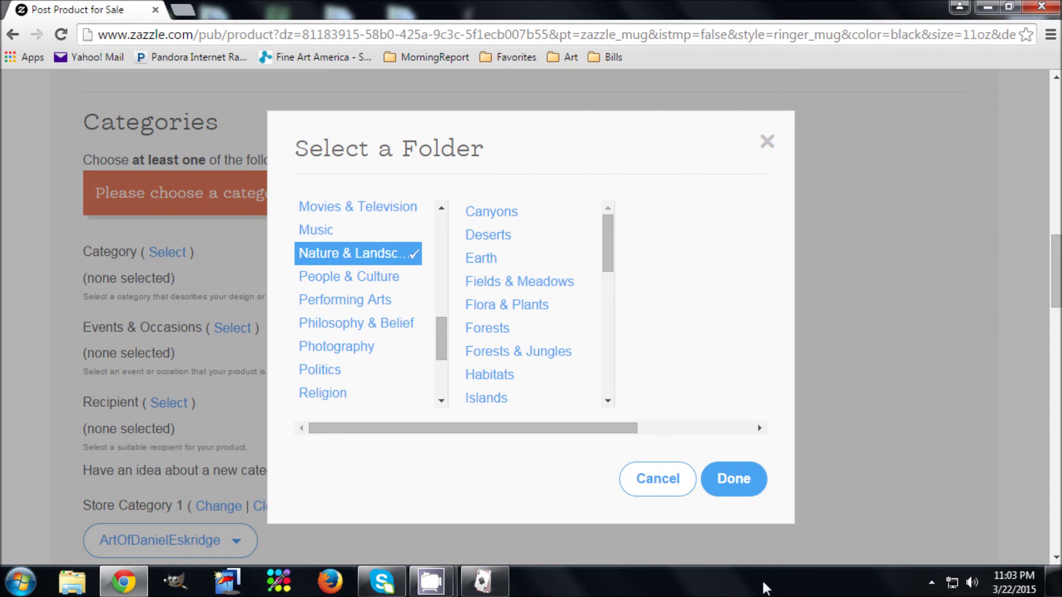
{"action": "left_click", "coordinate": [733, 478]}
Post the mug for sale and accept the notice about search result timing
{"action": "scroll", "coordinate": [332, 454], "scroll_direction": "down", "scroll_amount": 15}
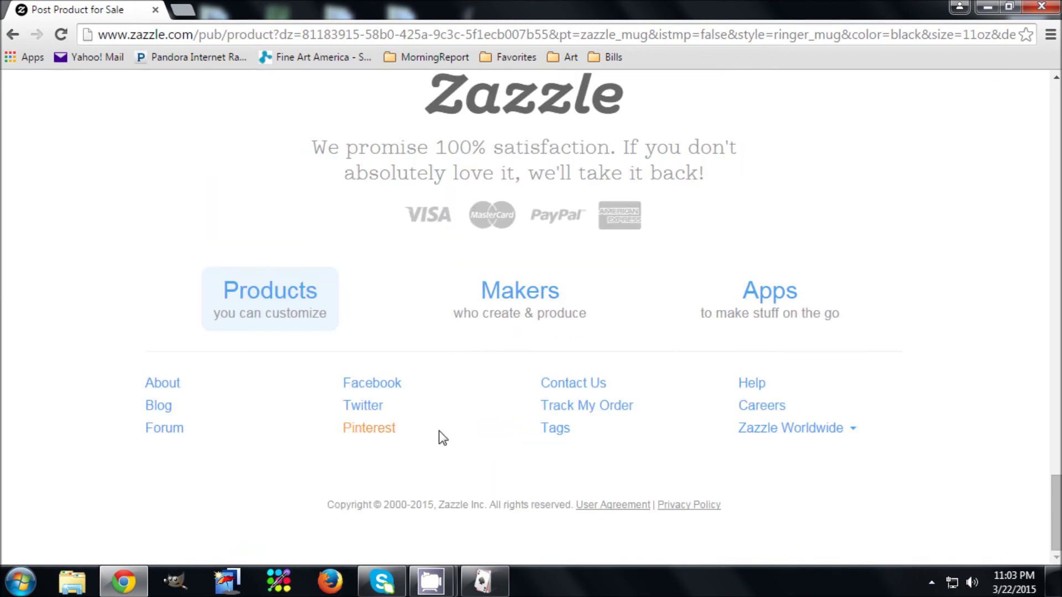
{"action": "scroll", "coordinate": [658, 448], "scroll_direction": "up", "scroll_amount": 7}
{"action": "left_click", "coordinate": [628, 296]}
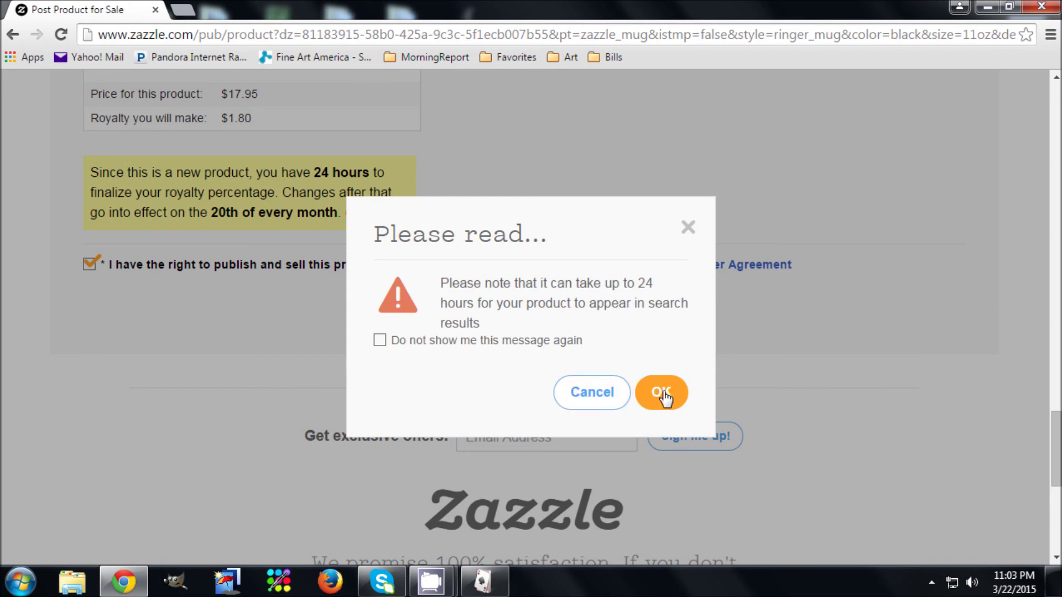
{"action": "left_click", "coordinate": [664, 397]}
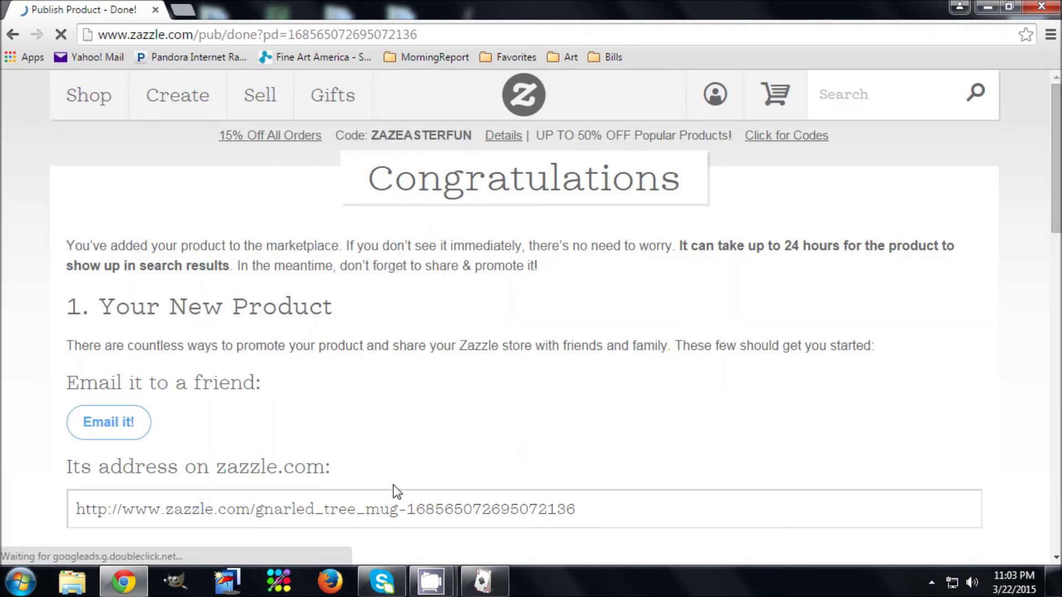
Look over the publishing confirmation page and go to the artist's Zazzle storefront
{"action": "scroll", "coordinate": [396, 491], "scroll_direction": "down", "scroll_amount": 2}
{"action": "scroll", "coordinate": [396, 491], "scroll_direction": "down", "scroll_amount": 10}
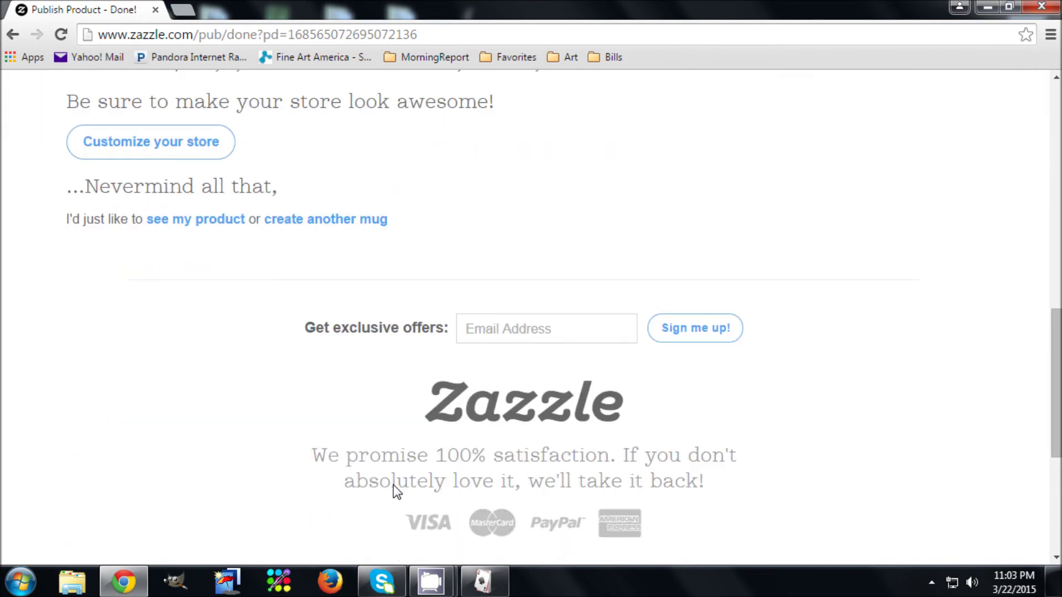
{"action": "scroll", "coordinate": [397, 481], "scroll_direction": "up", "scroll_amount": 12}
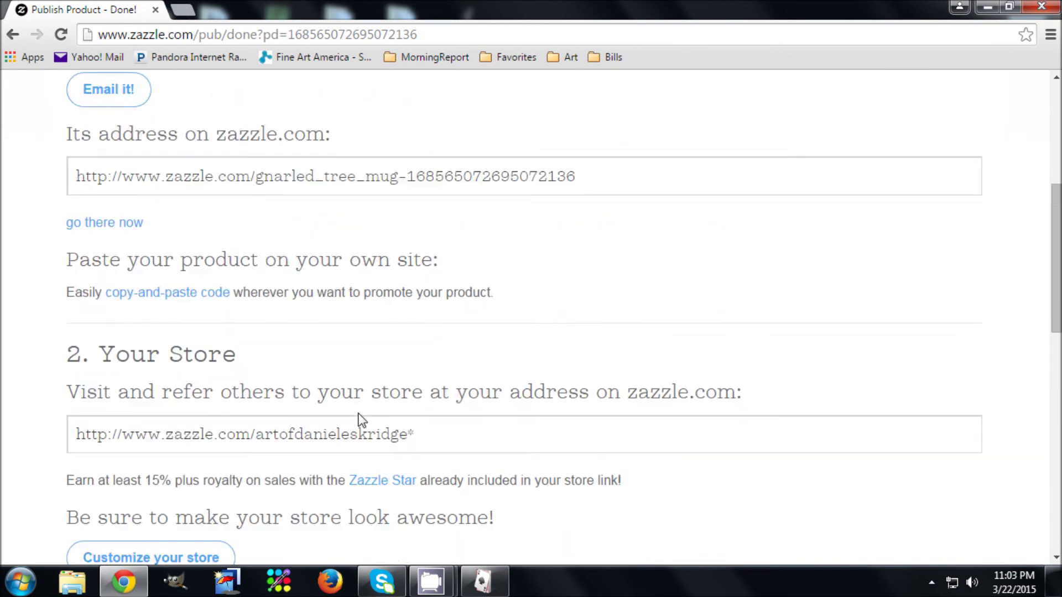
{"action": "key", "text": "ctrl+l"}
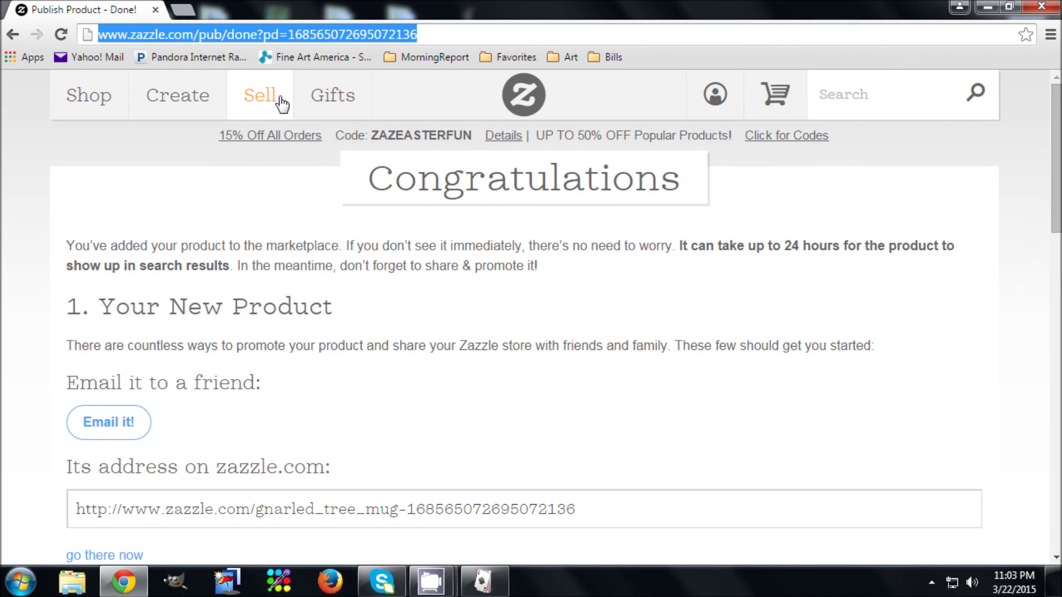
{"action": "mouse_move", "coordinate": [281, 104]}
{"action": "type", "text": "a"}
{"action": "key", "text": "BackSpace"}
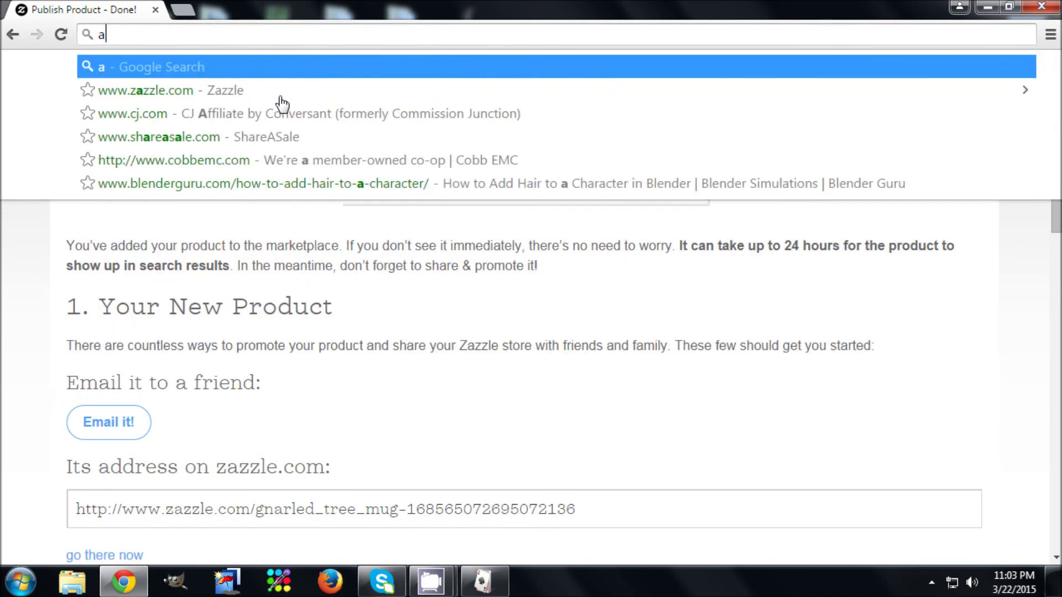
{"action": "key", "text": "BackSpace"}
{"action": "type", "text": "zazzle.com/artofdanieleskridge"}
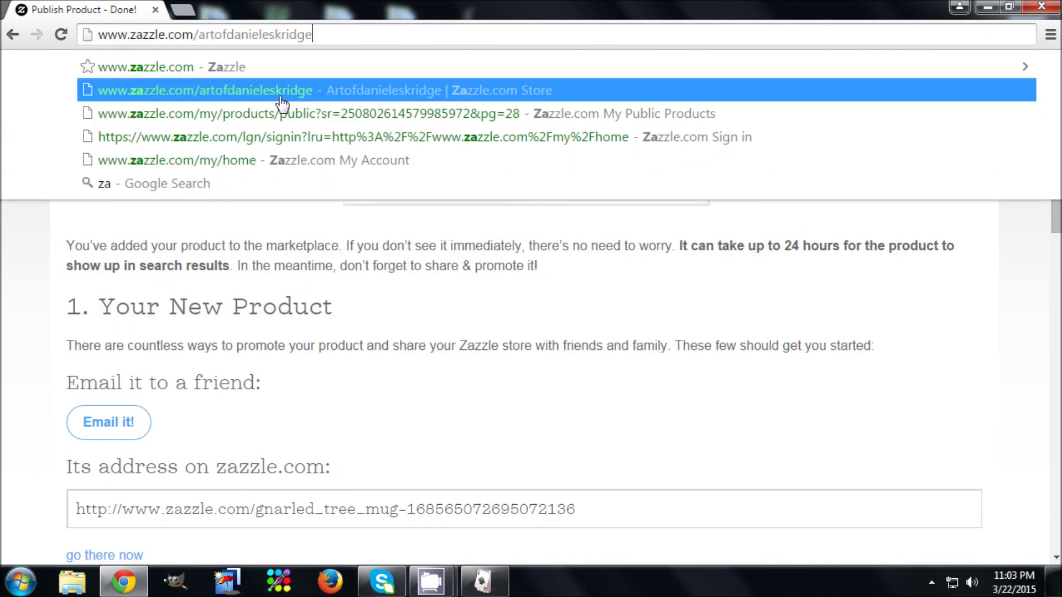
{"action": "left_click", "coordinate": [280, 97]}
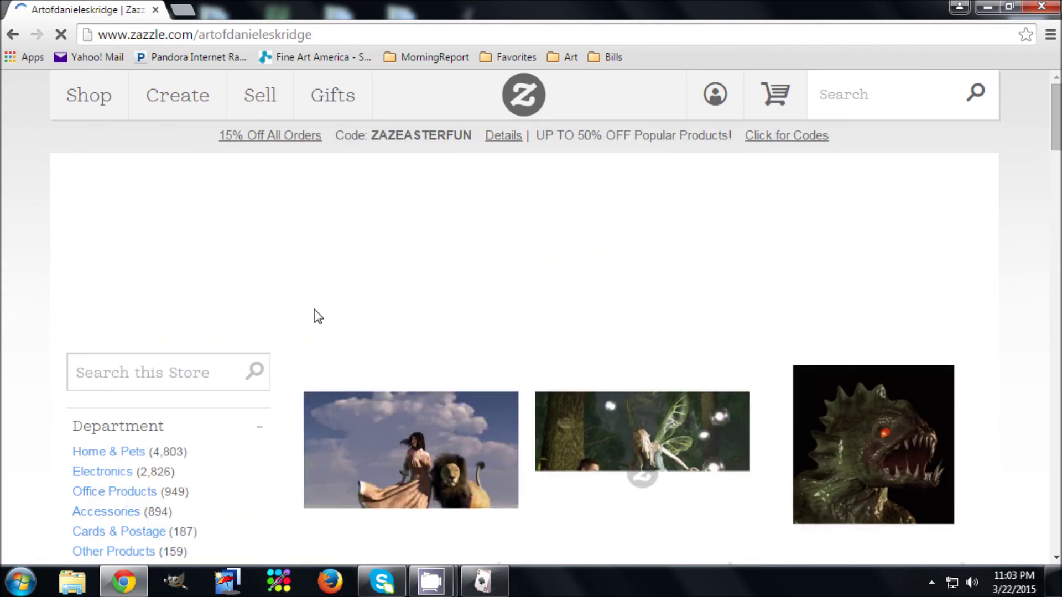
Browse the storefront's categories and open the Animals category
{"action": "scroll", "coordinate": [314, 313], "scroll_direction": "down", "scroll_amount": 5}
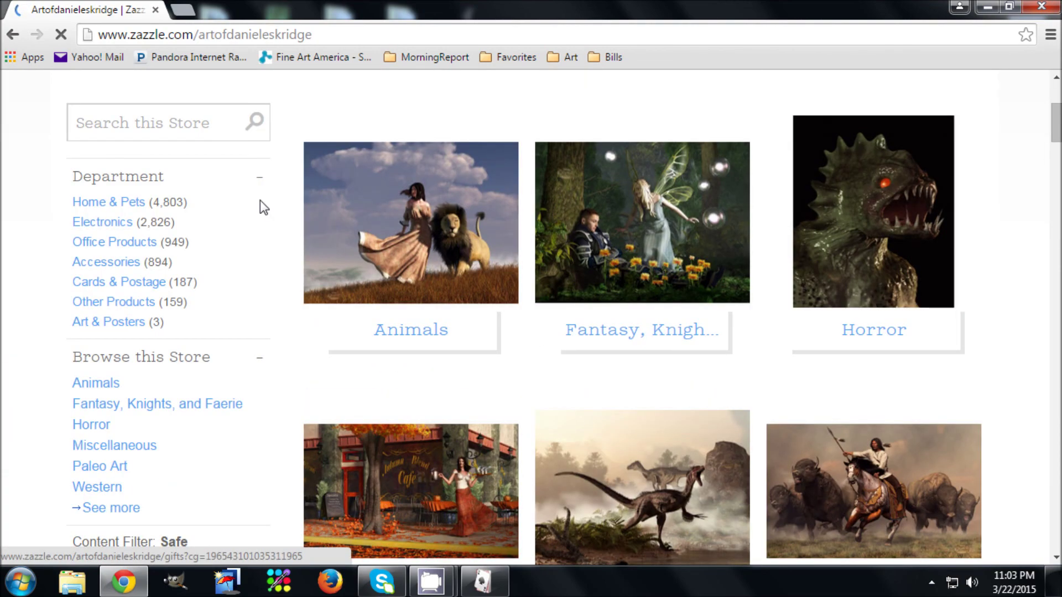
{"action": "scroll", "coordinate": [334, 310], "scroll_direction": "down", "scroll_amount": 5}
{"action": "scroll", "coordinate": [331, 326], "scroll_direction": "up", "scroll_amount": 5}
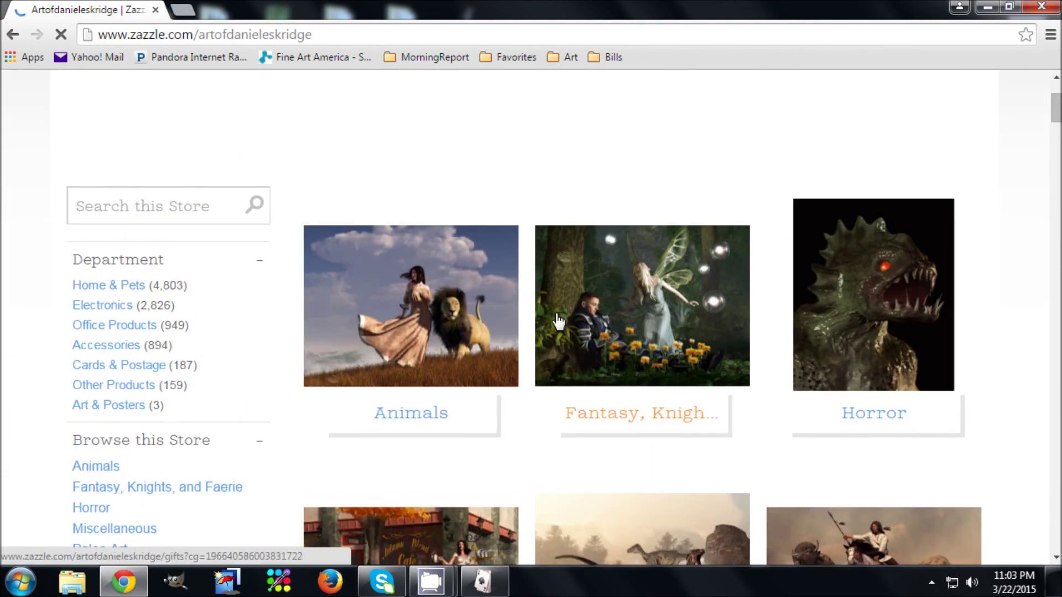
{"action": "scroll", "coordinate": [636, 310], "scroll_direction": "down", "scroll_amount": 5}
{"action": "scroll", "coordinate": [692, 306], "scroll_direction": "up", "scroll_amount": 5}
{"action": "scroll", "coordinate": [540, 348], "scroll_direction": "down", "scroll_amount": 3}
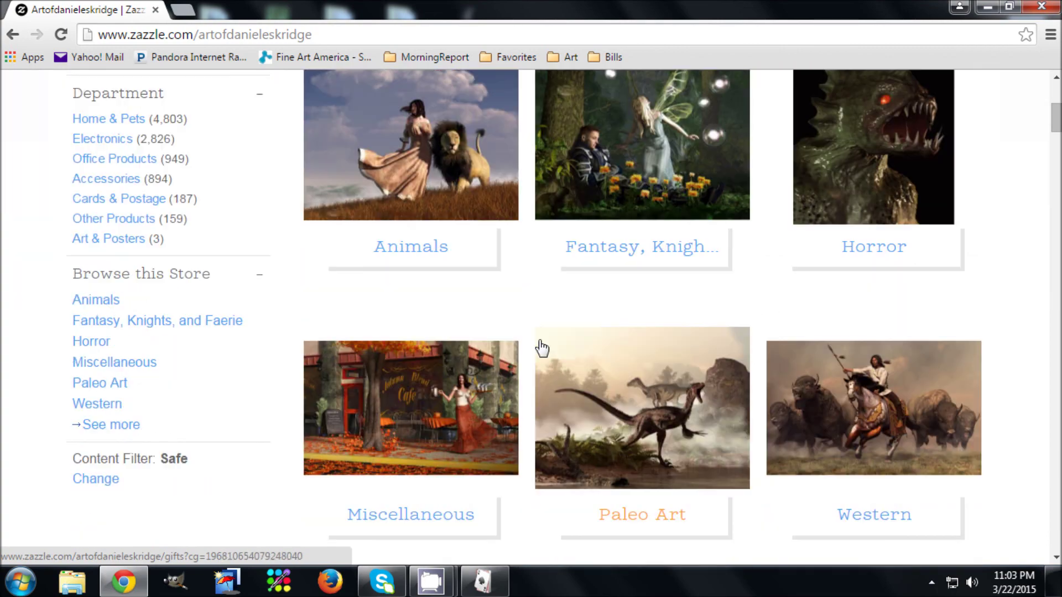
{"action": "left_click", "coordinate": [331, 499]}
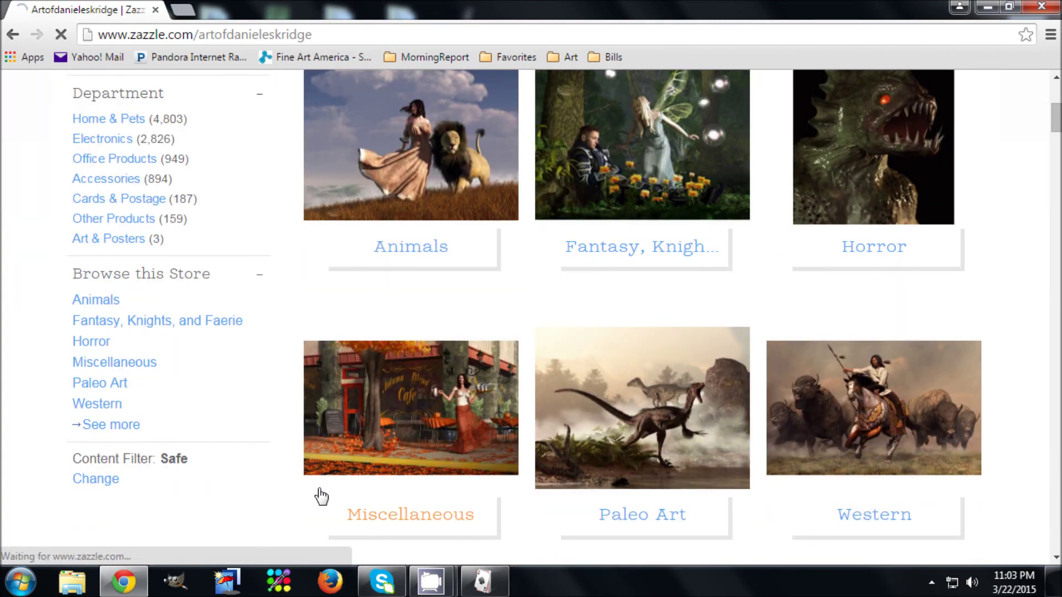
Browse the Animals category and view the product page of the Drunken Pigs Coffee Mug
{"action": "scroll", "coordinate": [463, 537], "scroll_direction": "down", "scroll_amount": 5}
{"action": "scroll", "coordinate": [462, 537], "scroll_direction": "down", "scroll_amount": 20}
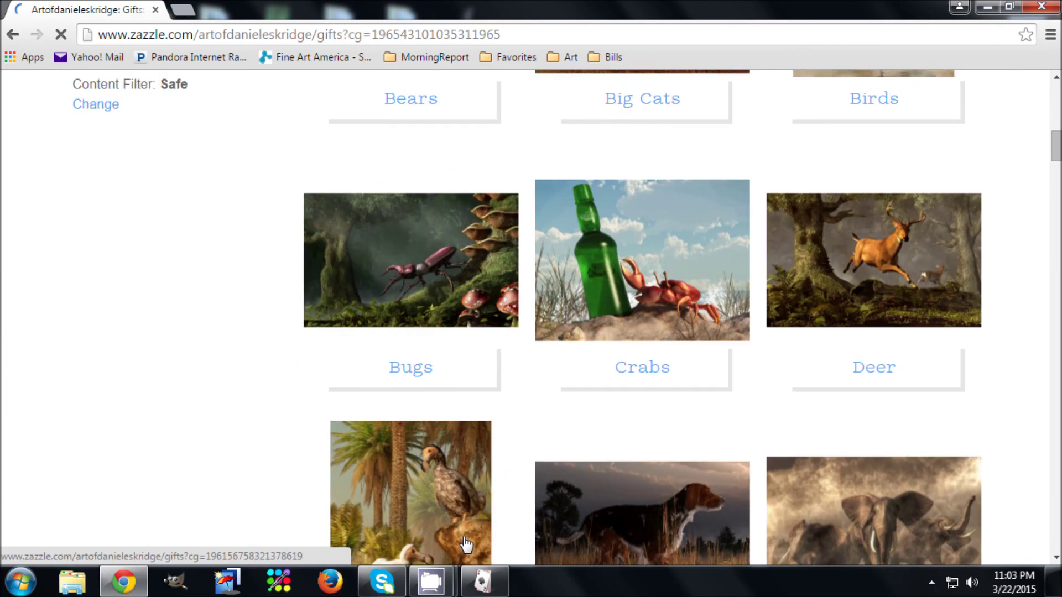
{"action": "scroll", "coordinate": [463, 543], "scroll_direction": "down", "scroll_amount": 7}
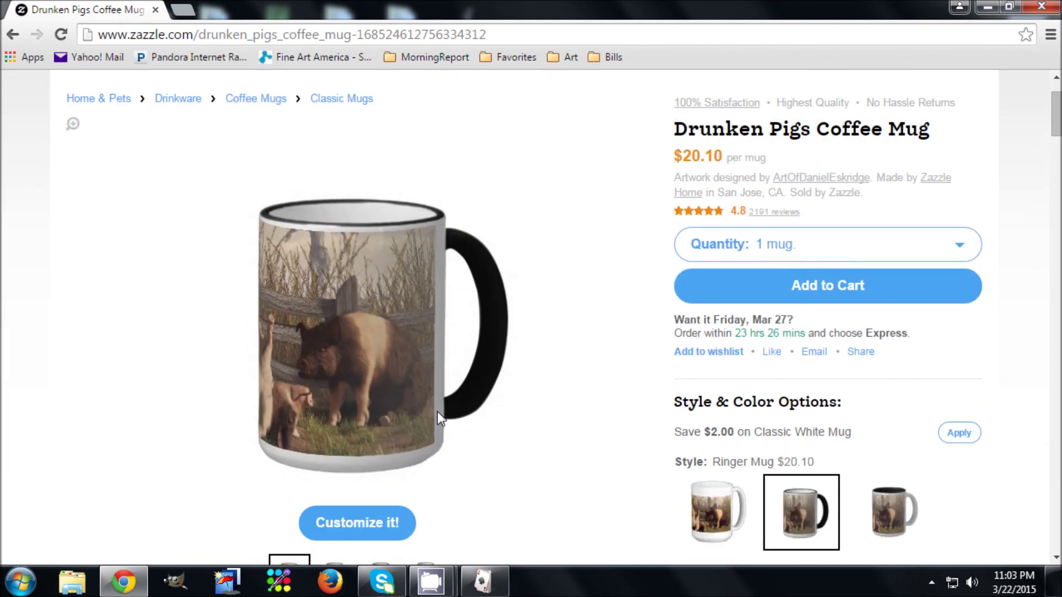
{"action": "scroll", "coordinate": [419, 484], "scroll_direction": "up", "scroll_amount": 2}
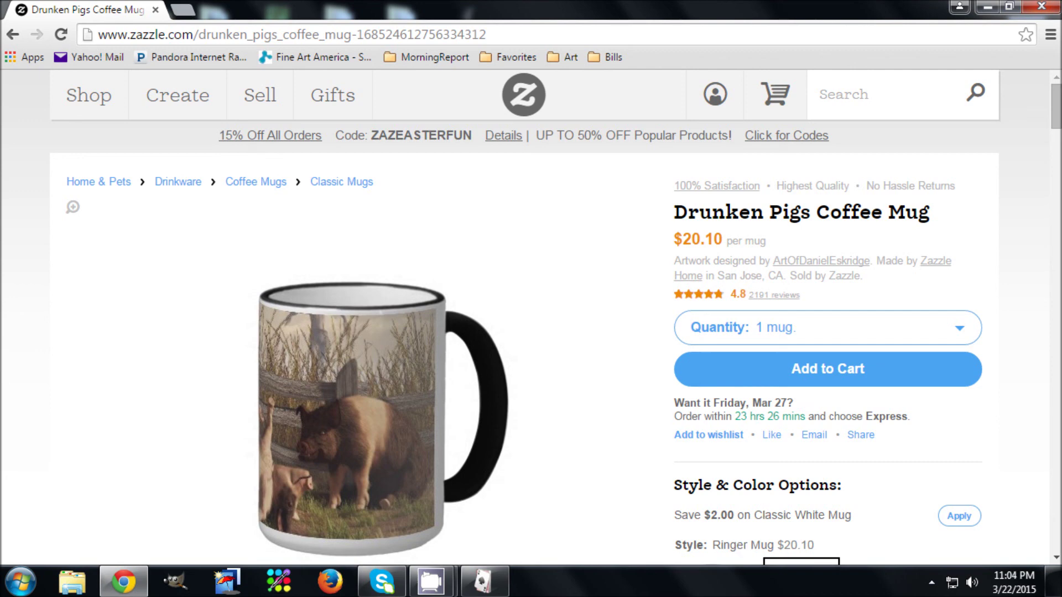
{"action": "mouse_move", "coordinate": [499, 592]}
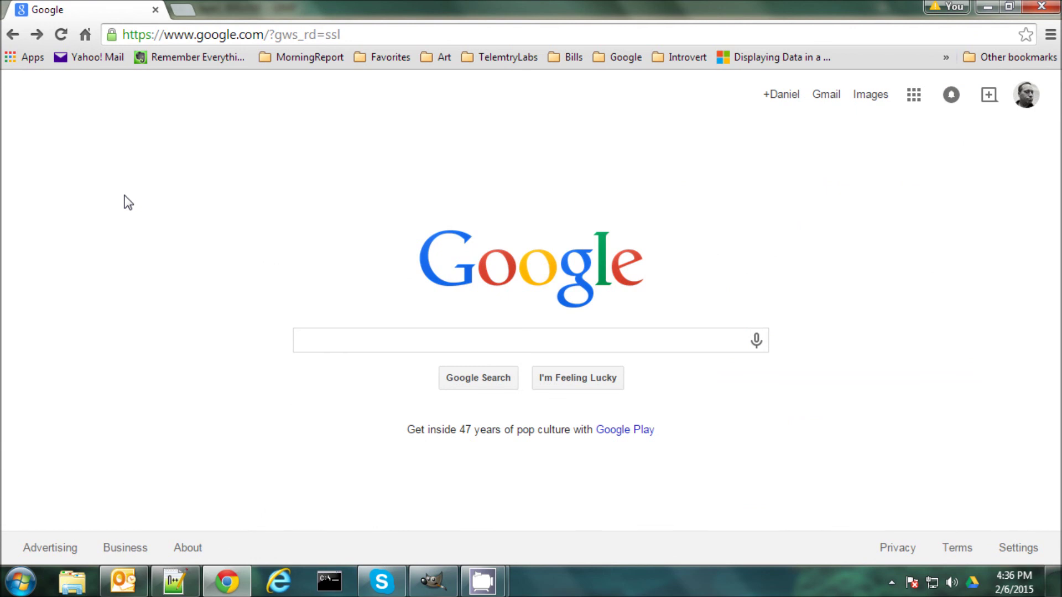
{"action": "triple_click", "coordinate": [179, 33]}
{"action": "type", "text": "www."}
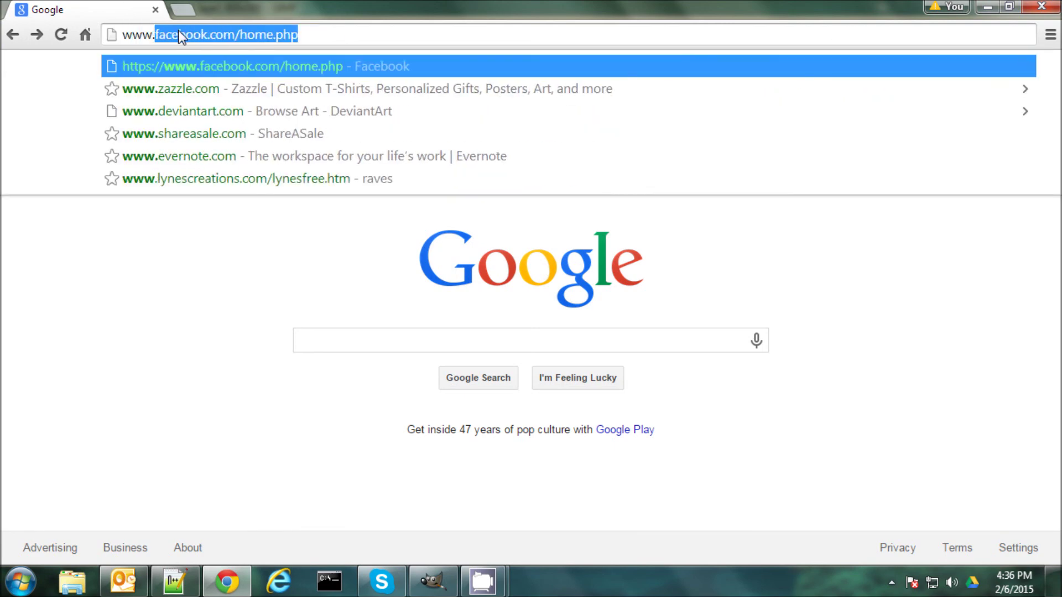
{"action": "type", "text": "IntrovertA"}
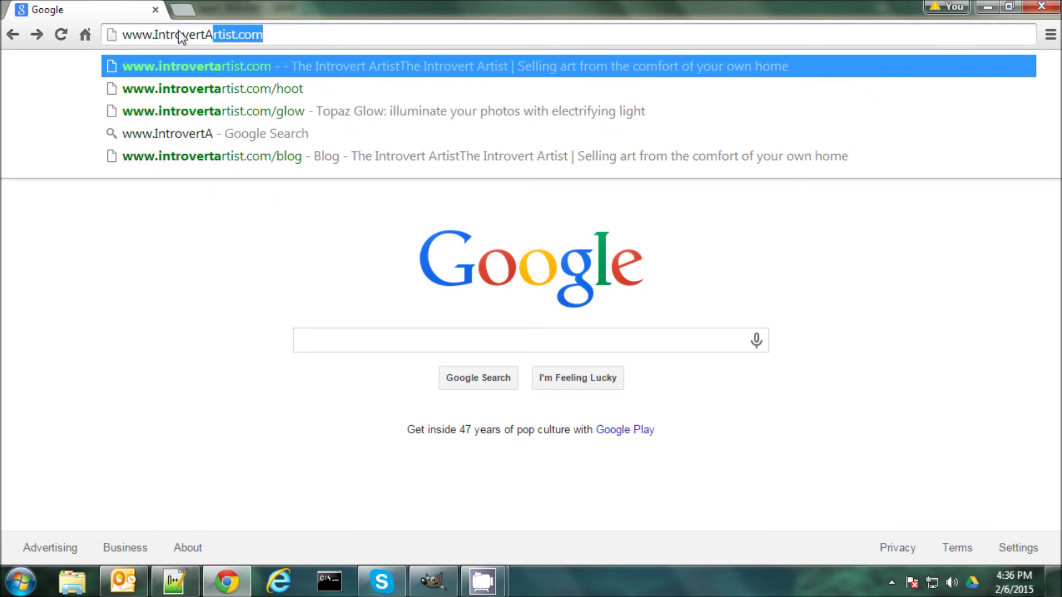
{"action": "type", "text": "rtist.com"}
{"action": "key", "text": "Return"}
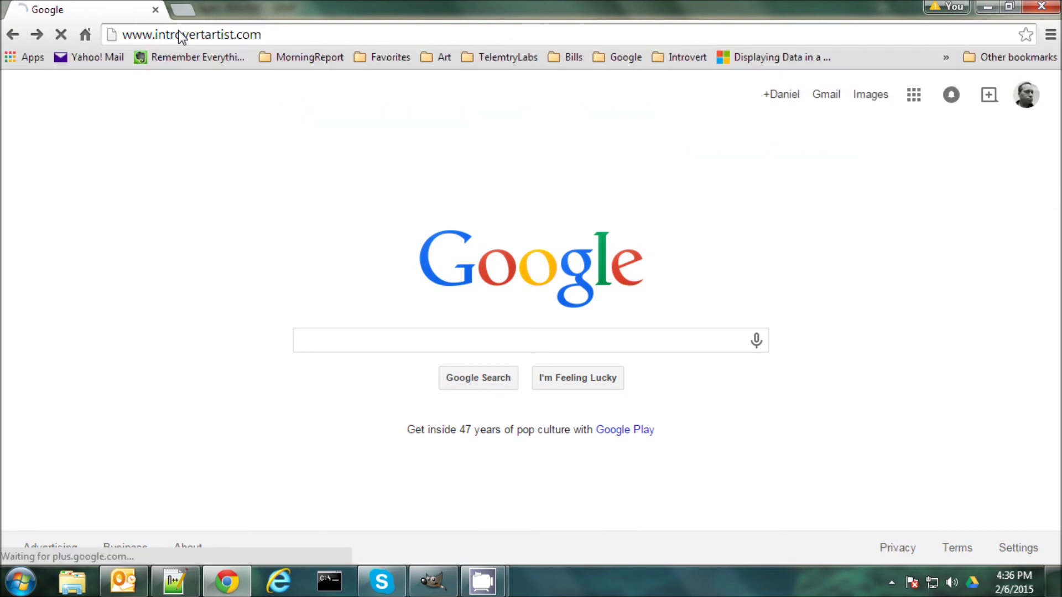
{"action": "scroll", "coordinate": [224, 330], "scroll_direction": "down", "scroll_amount": 3}
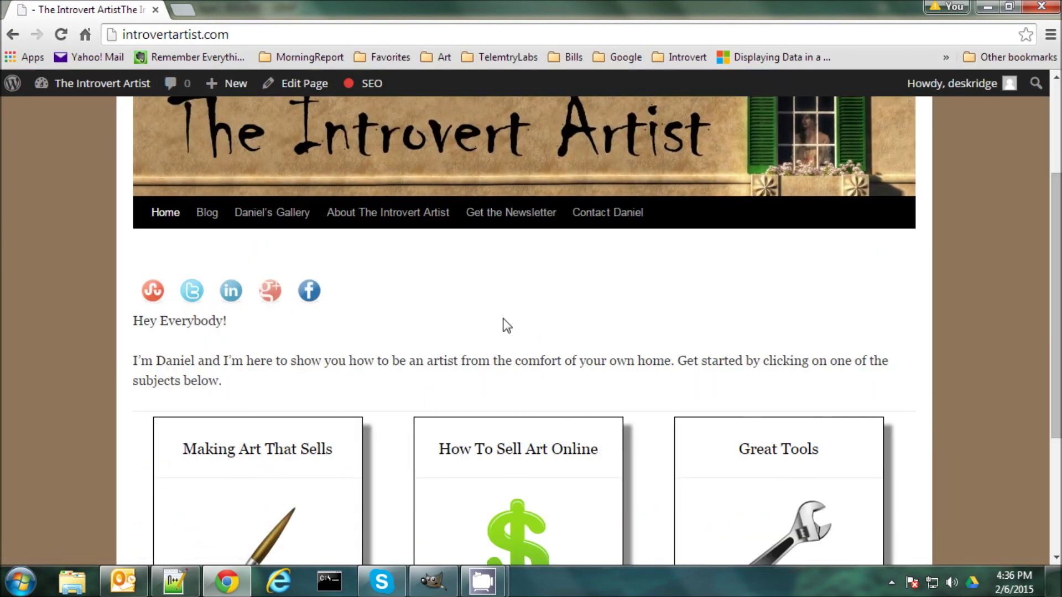
{"action": "scroll", "coordinate": [500, 392], "scroll_direction": "up", "scroll_amount": 2}
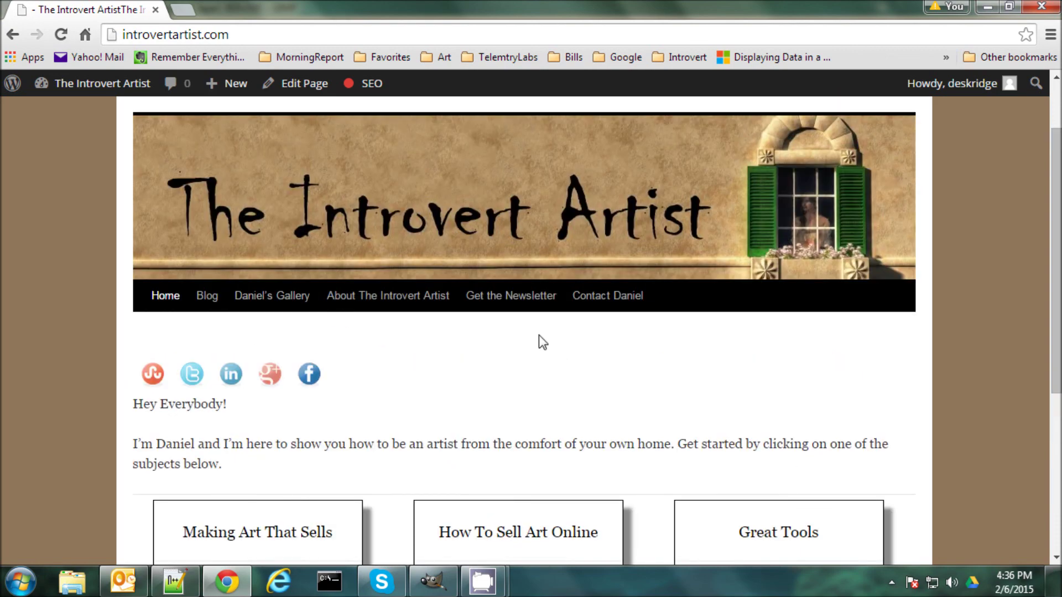
Open the site's newsletter page and view the subscription form
{"action": "left_click", "coordinate": [497, 312]}
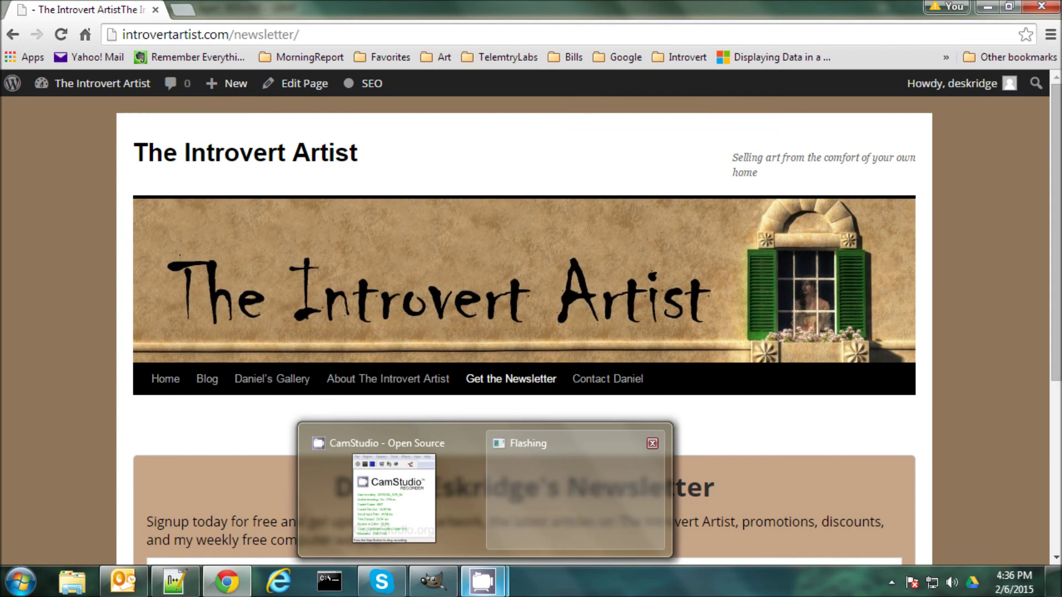
{"action": "scroll", "coordinate": [973, 337], "scroll_direction": "down", "scroll_amount": 4}
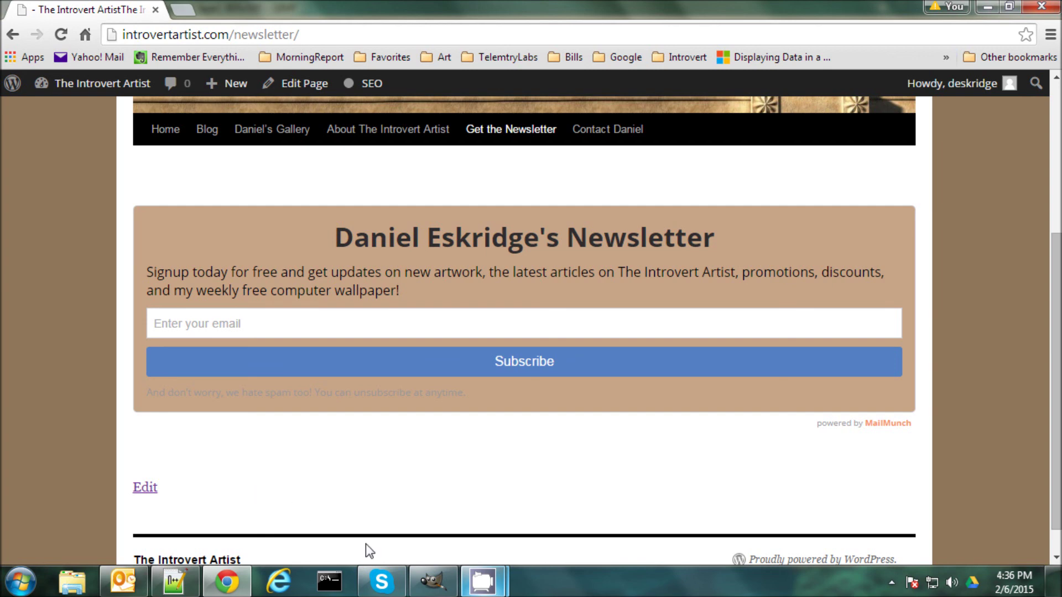
{"action": "mouse_move", "coordinate": [485, 592]}
{"action": "left_click", "coordinate": [394, 498]}
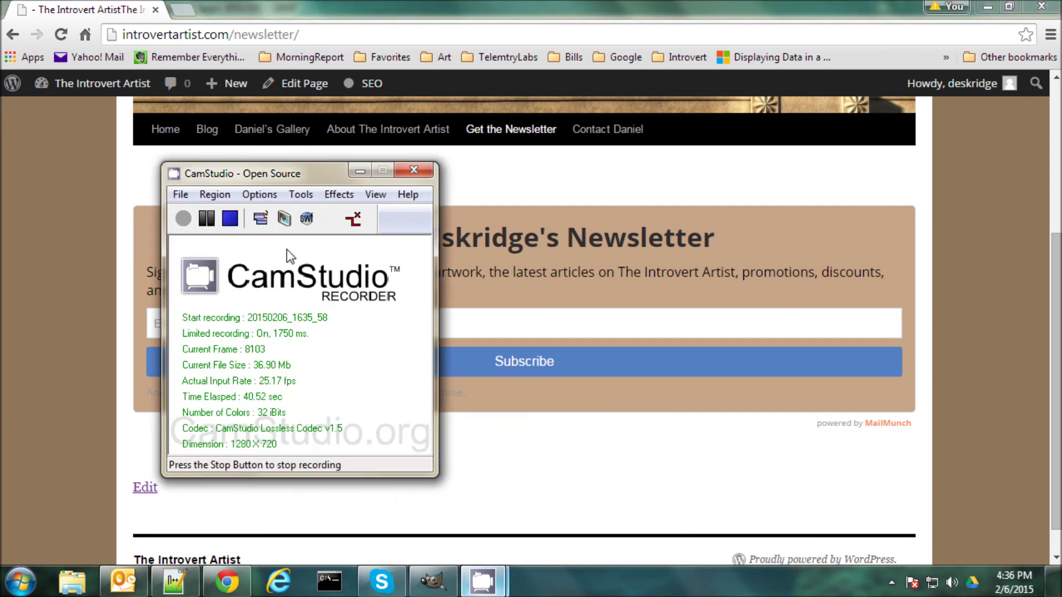